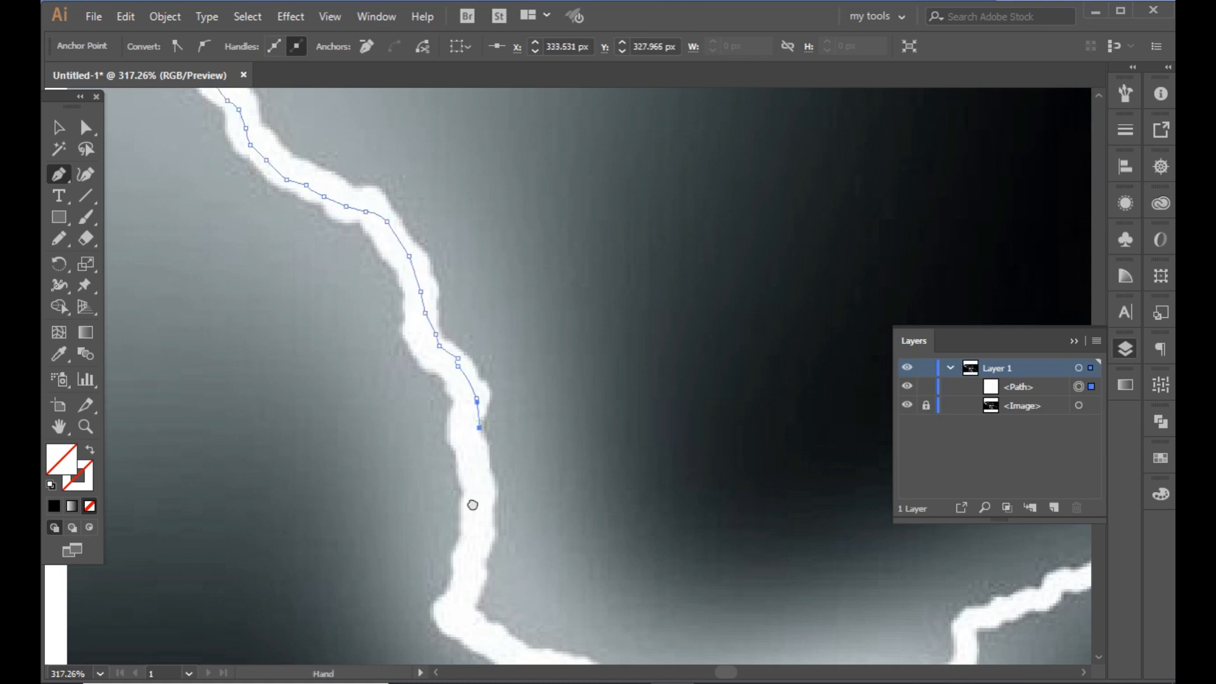
# - Continue the Pen tool path down the steep upper section of the lightning bolt to its sharp bend
pyautogui.click(474, 367)
pyautogui.click(466, 388)
pyautogui.click(471, 400)
pyautogui.click(474, 425)
pyautogui.click(466, 443)
pyautogui.click(476, 462)
pyautogui.click(476, 479)
pyautogui.moveTo(467, 499); pyautogui.dragTo(468, 427)
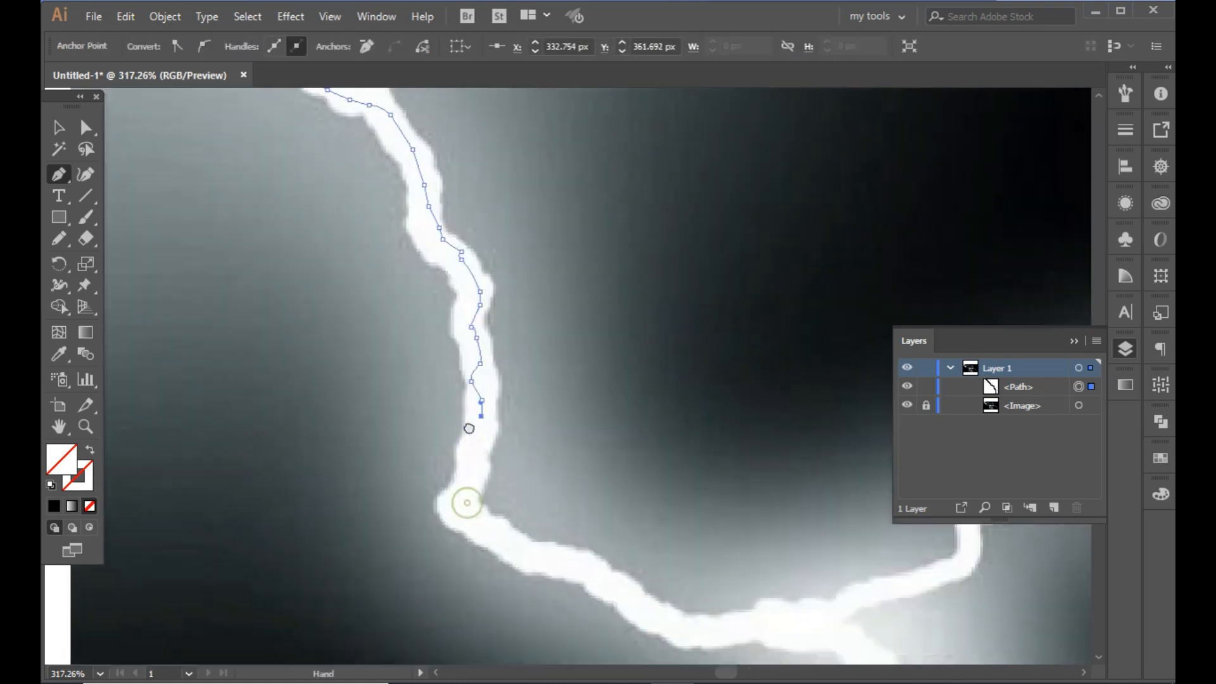
pyautogui.moveTo(529, 555); pyautogui.dragTo(446, 475)
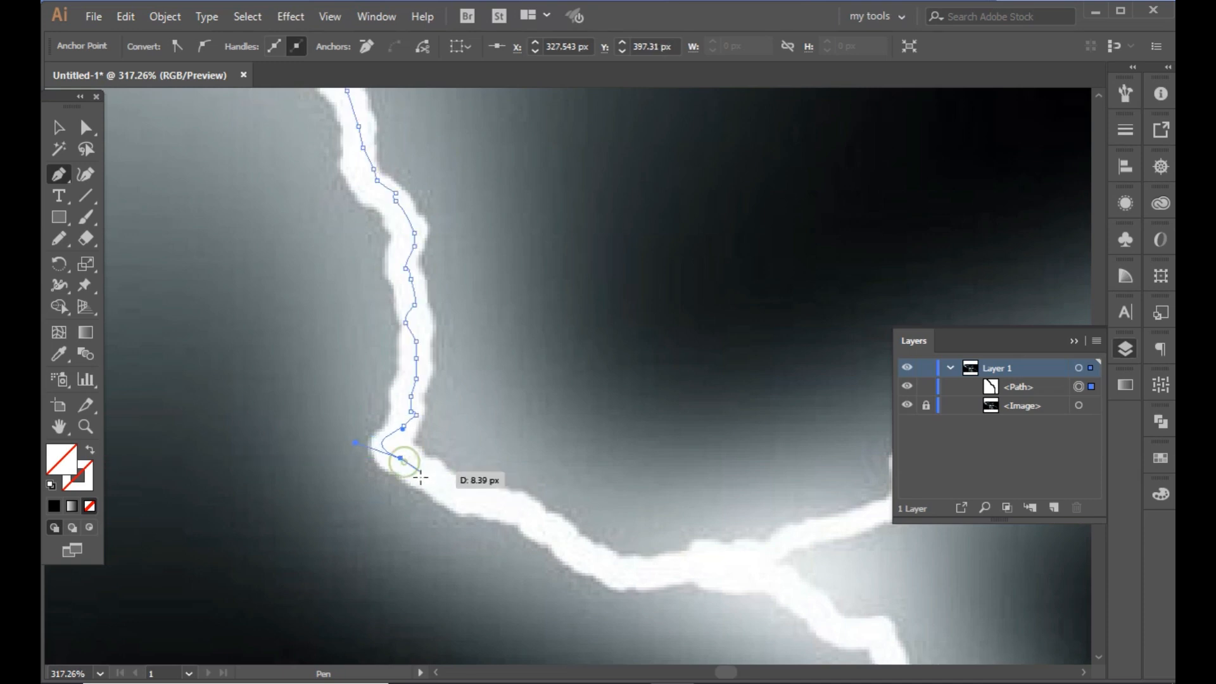
# - Trace the main bolt with the Pen tool from the sharp bend diagonally down to the first fork
pyautogui.click(494, 507)
pyautogui.click(518, 518)
pyautogui.click(522, 523)
pyautogui.click(534, 532)
pyautogui.click(546, 541)
pyautogui.moveTo(565, 541); pyautogui.dragTo(466, 459)
pyautogui.moveTo(467, 460); pyautogui.dragTo(497, 498)
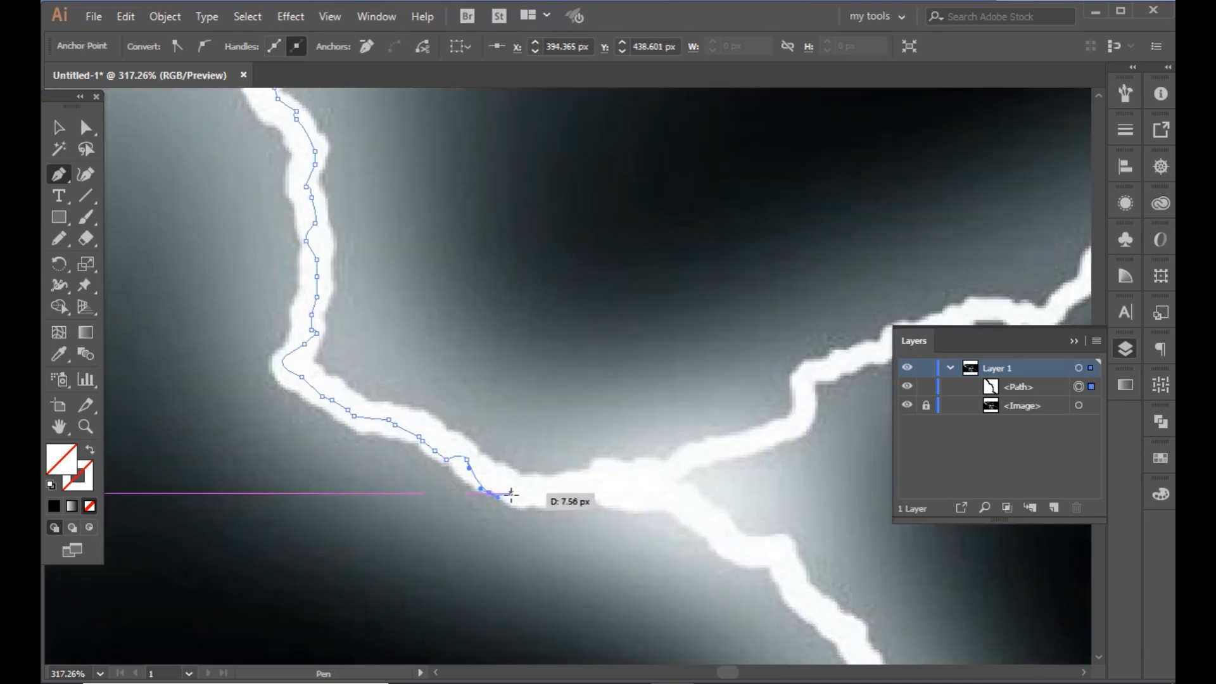
pyautogui.moveTo(667, 502); pyautogui.dragTo(527, 448)
# - Extend the pen path past the first fork onto the descending branch of the bolt
pyautogui.click(536, 449)
pyautogui.click(556, 463)
pyautogui.click(588, 485)
pyautogui.click(605, 497)
pyautogui.click(615, 502)
pyautogui.click(630, 495)
pyautogui.click(638, 501)
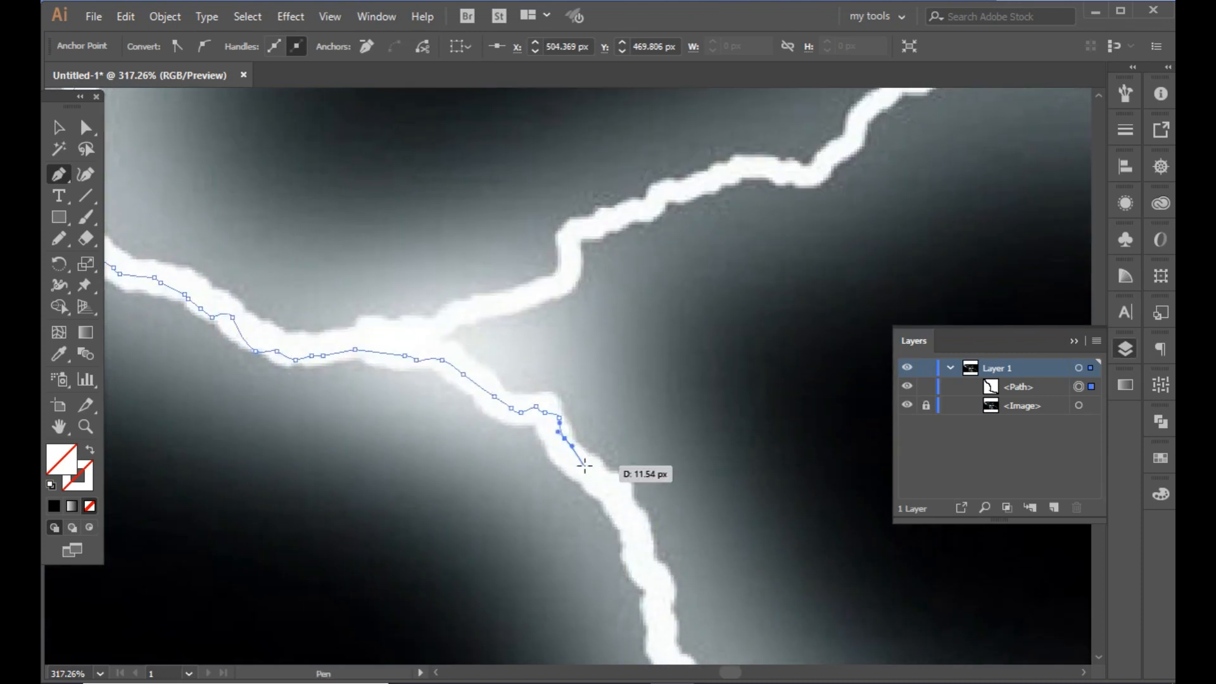
# - Trace the first part of the steep descent below the fork, keeping the anchor points inside the white bolt
pyautogui.moveTo(642, 538); pyautogui.dragTo(615, 491)
pyautogui.click(623, 526)
pyautogui.click(634, 542)
pyautogui.click(638, 559)
pyautogui.moveTo(630, 597); pyautogui.dragTo(617, 496)
pyautogui.click(619, 497)
pyautogui.click(627, 512)
pyautogui.click(650, 537)
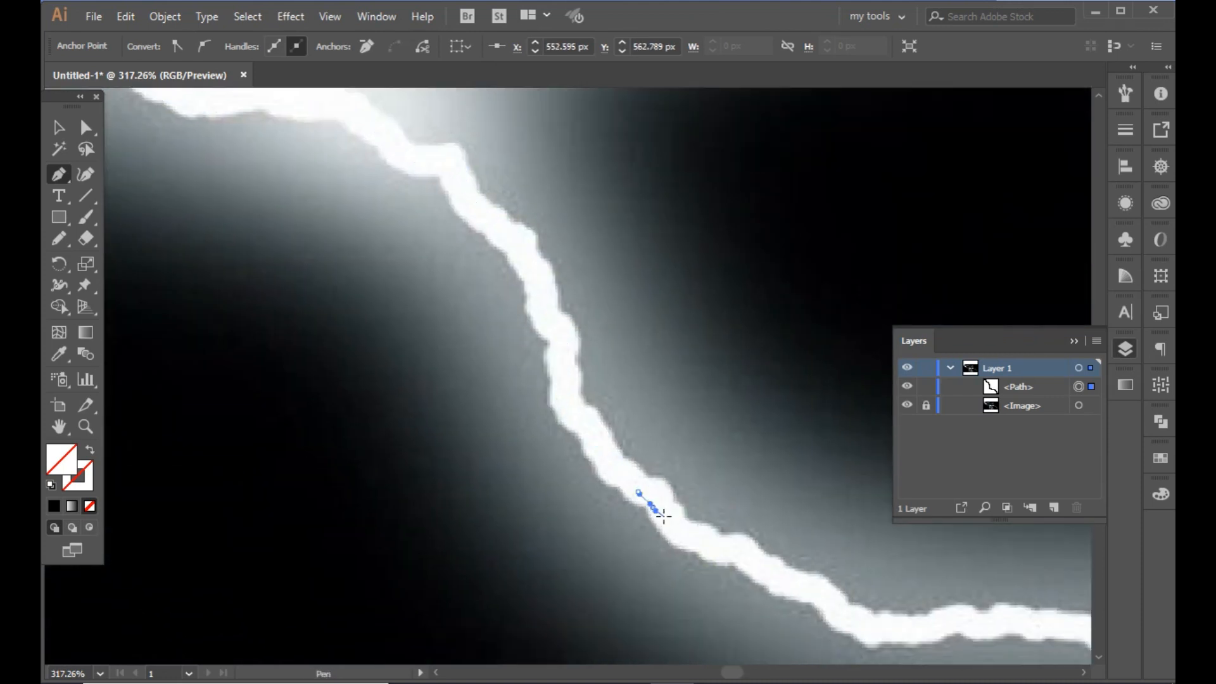
# - Carry the pen path along the rest of the descent to where the bolt begins to flatten
pyautogui.click(564, 402)
pyautogui.click(576, 420)
pyautogui.click(589, 449)
pyautogui.click(618, 456)
pyautogui.click(617, 471)
pyautogui.click(650, 496)
pyautogui.click(662, 504)
pyautogui.click(673, 504)
pyautogui.moveTo(784, 552); pyautogui.dragTo(595, 521)
# - Add anchor points along the first part of the nearly level stretch of the bolt
pyautogui.click(601, 527)
pyautogui.click(636, 528)
pyautogui.click(690, 515)
pyautogui.click(743, 515)
pyautogui.click(786, 521)
pyautogui.click(818, 534)
pyautogui.click(855, 517)
pyautogui.moveTo(718, 516); pyautogui.dragTo(576, 522)
# - Trace the rest of the level stretch through its shallow dip to the foot of the rounded hump
pyautogui.click(606, 527)
pyautogui.click(630, 542)
pyautogui.click(666, 552)
pyautogui.click(693, 551)
pyautogui.click(730, 544)
pyautogui.click(788, 556)
pyautogui.moveTo(791, 556); pyautogui.dragTo(561, 543)
# - Trace the rising side of the rounded hump up to its crest
pyautogui.click(589, 539)
pyautogui.click(611, 516)
pyautogui.click(669, 484)
pyautogui.click(702, 458)
pyautogui.moveTo(727, 458); pyautogui.dragTo(631, 506)
# - Bring the pen path down from the hump's crest and across to the second fork
pyautogui.click(652, 505)
pyautogui.click(672, 530)
pyautogui.click(769, 542)
pyautogui.click(786, 523)
pyautogui.click(821, 532)
pyautogui.click(829, 535)
pyautogui.click(837, 534)
pyautogui.moveTo(758, 531); pyautogui.dragTo(574, 498)
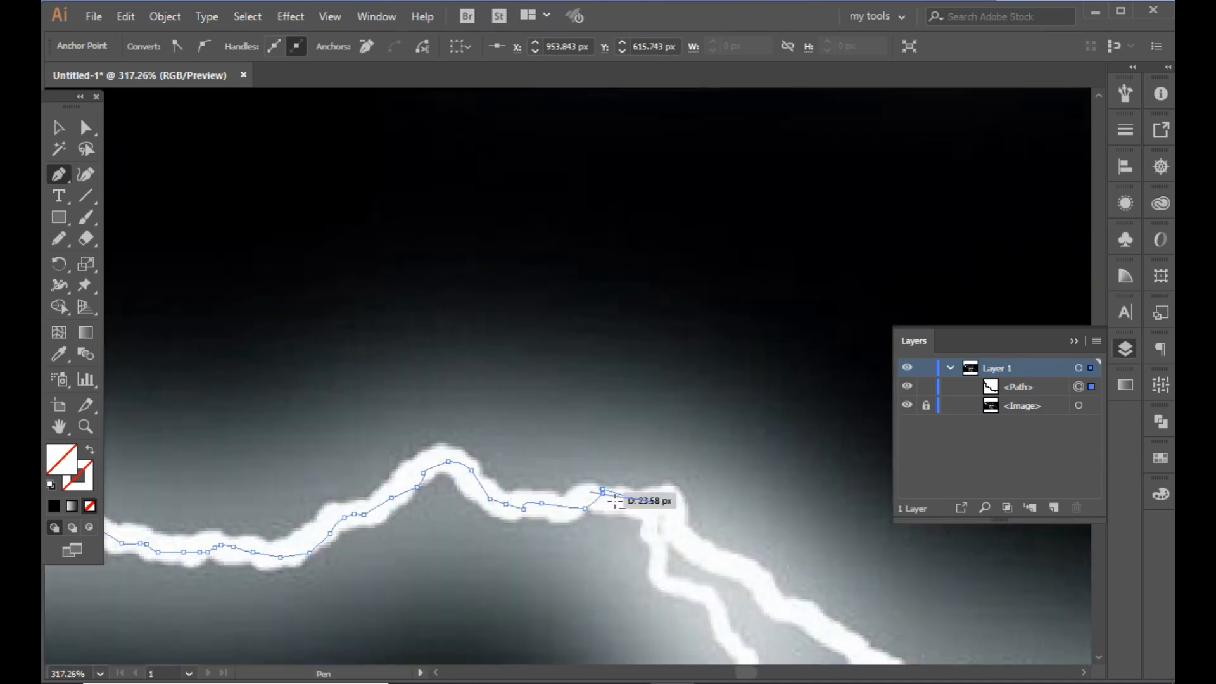
# - Follow the thicker, outer branch with the pen path past the second fork and down its slope
pyautogui.click(677, 515)
pyautogui.click(717, 563)
pyautogui.click(739, 577)
pyautogui.click(773, 585)
pyautogui.moveTo(814, 619); pyautogui.dragTo(721, 597)
pyautogui.click(728, 597)
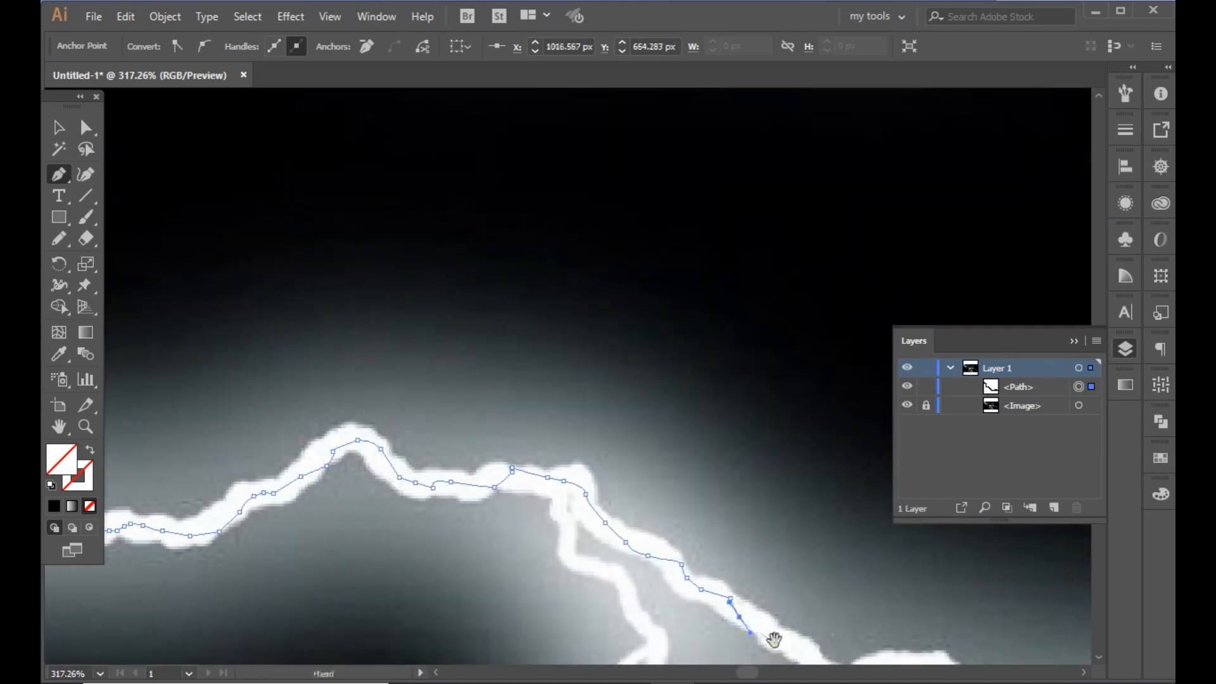
pyautogui.moveTo(778, 643); pyautogui.dragTo(668, 582)
# - Trace the lower part of the outer branch over its flat bump to the next downward side branch
pyautogui.click(651, 570)
pyautogui.click(693, 597)
pyautogui.click(749, 616)
pyautogui.click(774, 601)
pyautogui.click(824, 610)
pyautogui.moveTo(849, 623); pyautogui.dragTo(711, 577)
pyautogui.click(726, 587)
pyautogui.click(791, 608)
pyautogui.click(917, 628)
pyautogui.click(941, 642)
pyautogui.click(947, 620)
pyautogui.moveTo(952, 620); pyautogui.dragTo(769, 603)
# - Extend the pen path past the side branch and over the low bump into the following dip
pyautogui.click(803, 604)
pyautogui.click(835, 608)
pyautogui.click(930, 601)
pyautogui.click(935, 583)
pyautogui.click(958, 580)
pyautogui.moveTo(977, 572); pyautogui.dragTo(828, 599)
pyautogui.click(855, 581)
pyautogui.click(884, 592)
pyautogui.click(920, 613)
pyautogui.moveTo(977, 599); pyautogui.dragTo(829, 598)
# - Trace the long rise out of the dip, over the sharp peak and down its far side
pyautogui.click(896, 592)
pyautogui.click(971, 560)
pyautogui.click(1001, 541)
pyautogui.moveTo(973, 507); pyautogui.dragTo(603, 510)
pyautogui.click(668, 549)
pyautogui.click(715, 523)
pyautogui.moveTo(729, 530); pyautogui.dragTo(748, 547)
pyautogui.click(787, 565)
pyautogui.click(819, 567)
pyautogui.click(876, 569)
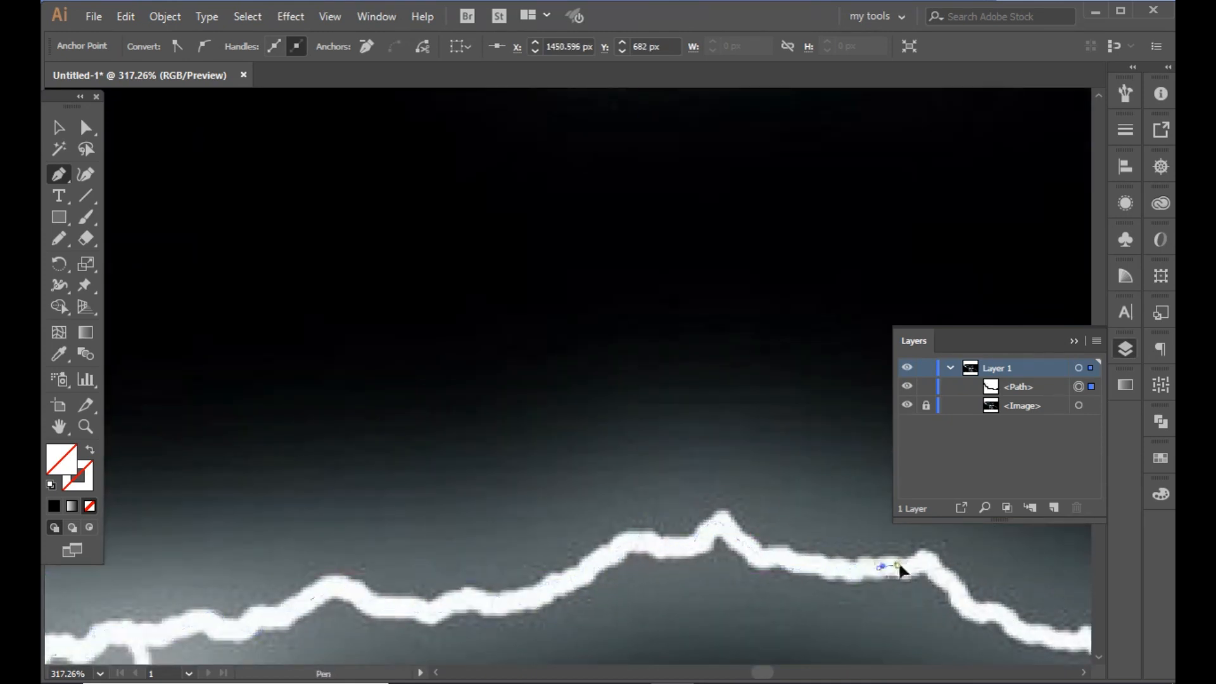
# - Continue the pen path beyond the sharp peak and down the stepped slope toward the next trough
pyautogui.moveTo(960, 586); pyautogui.dragTo(772, 510)
pyautogui.click(1031, 571)
pyautogui.click(1052, 582)
pyautogui.click(1059, 606)
pyautogui.moveTo(1072, 611); pyautogui.dragTo(869, 563)
pyautogui.click(877, 568)
pyautogui.click(921, 598)
pyautogui.moveTo(928, 623); pyautogui.dragTo(852, 602)
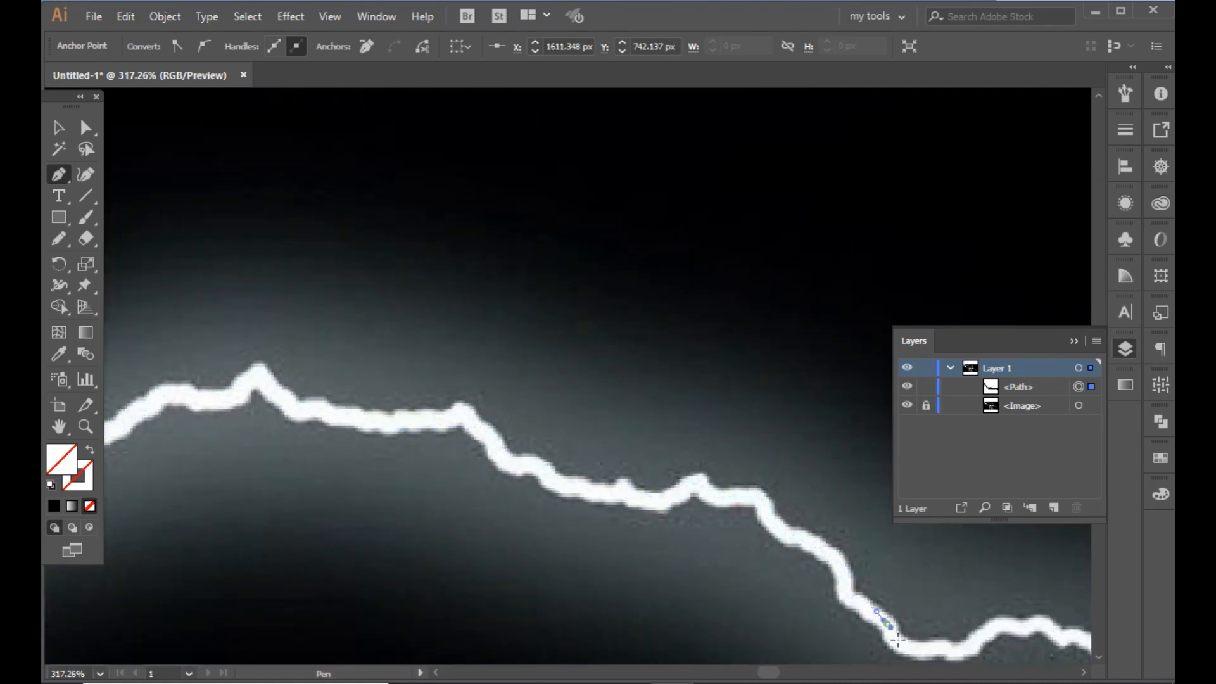
# - Trace the flat trough and the low hump that follows it with new anchor points
pyautogui.click(902, 649)
pyautogui.moveTo(934, 653); pyautogui.dragTo(792, 566)
pyautogui.click(825, 572)
pyautogui.click(955, 570)
pyautogui.moveTo(955, 570); pyautogui.dragTo(787, 561)
# - Add anchor points through the small notch and along the short level ledge of the bolt
pyautogui.click(953, 599)
pyautogui.click(967, 613)
pyautogui.click(995, 622)
pyautogui.click(1023, 620)
pyautogui.click(1048, 613)
pyautogui.moveTo(1068, 616); pyautogui.dragTo(914, 602)
# - Trace the curved descent from the end of the level ledge as it steepens
pyautogui.click(936, 622)
pyautogui.click(961, 639)
pyautogui.moveTo(961, 638); pyautogui.dragTo(821, 575)
pyautogui.click(834, 592)
pyautogui.click(861, 609)
pyautogui.moveTo(873, 626); pyautogui.dragTo(769, 507)
pyautogui.click(777, 516)
pyautogui.click(783, 561)
pyautogui.click(790, 572)
pyautogui.click(786, 593)
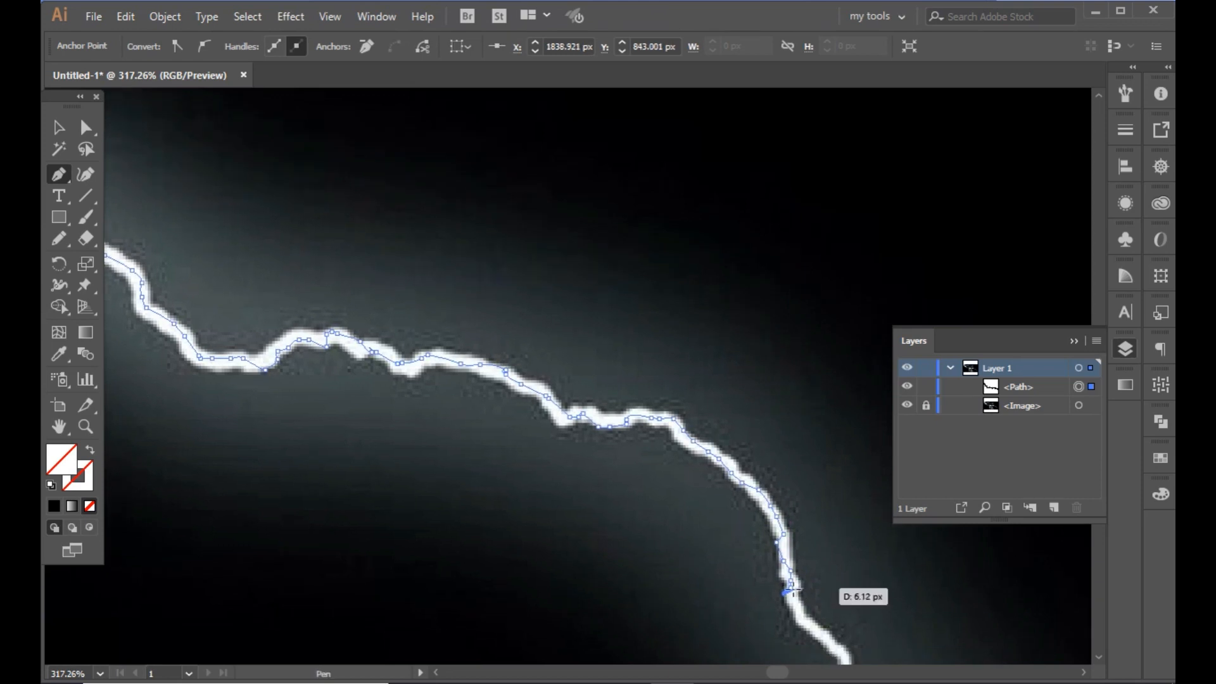
pyautogui.click(816, 632)
# - Continue the pen path down the thin zigzag section to the start of the near-vertical drop
pyautogui.moveTo(818, 649); pyautogui.dragTo(546, 370)
pyautogui.click(566, 384)
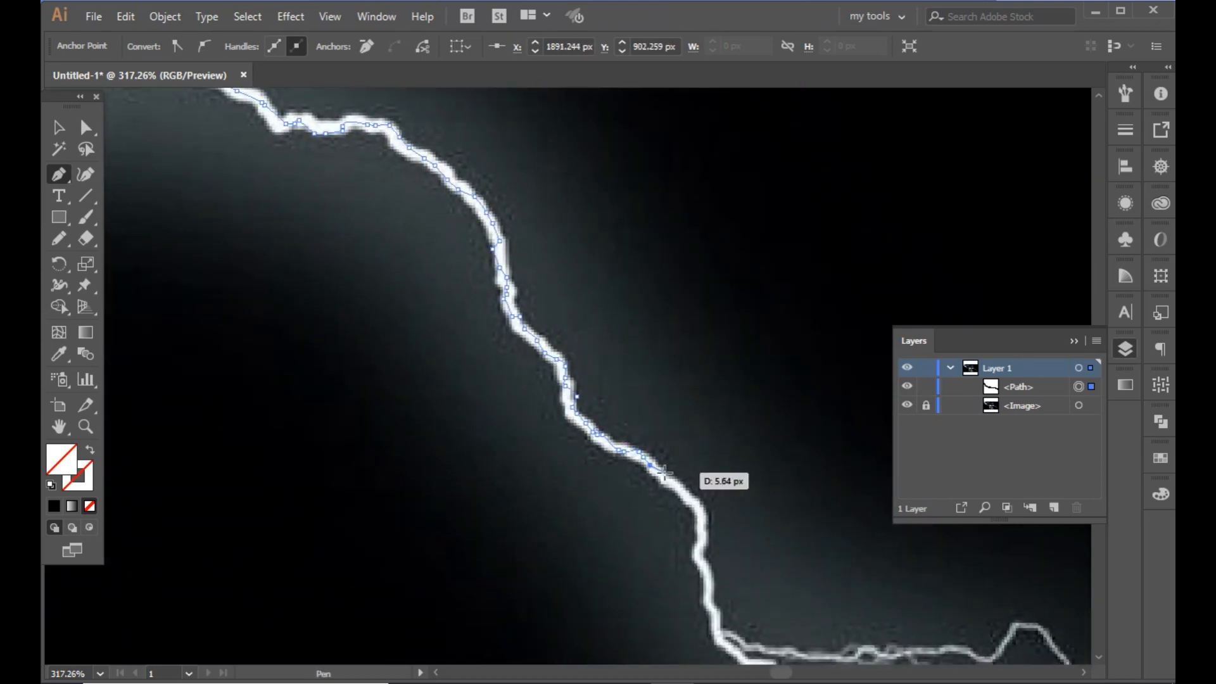
pyautogui.click(704, 536)
pyautogui.moveTo(713, 557); pyautogui.dragTo(700, 469)
# - Trace the near-vertical drop with anchor points and continue past the side branch onto the short ledge below it
pyautogui.click(702, 467)
pyautogui.click(708, 487)
pyautogui.click(705, 502)
pyautogui.click(714, 518)
pyautogui.click(719, 550)
pyautogui.click(741, 563)
pyautogui.click(776, 588)
pyautogui.moveTo(801, 546); pyautogui.dragTo(754, 489)
pyautogui.click(726, 512)
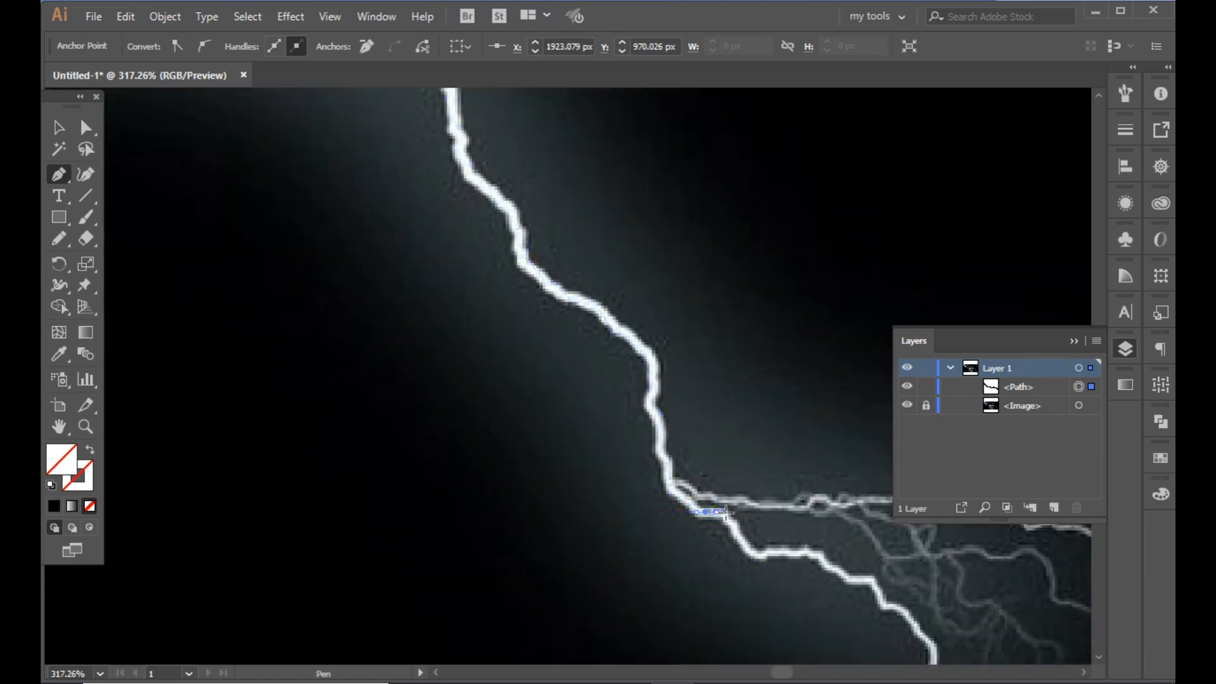
# - Trace the slope below the fork, the nearly level run and the stepped descent that follows
pyautogui.click(770, 558)
pyautogui.click(796, 559)
pyautogui.click(808, 554)
pyautogui.click(817, 559)
pyautogui.click(836, 571)
pyautogui.click(857, 582)
pyautogui.click(875, 582)
pyautogui.click(887, 608)
# - Trace the thinning tail of the main bolt down to its faded tip and finish the path
pyautogui.moveTo(857, 591); pyautogui.dragTo(681, 454)
pyautogui.click(712, 476)
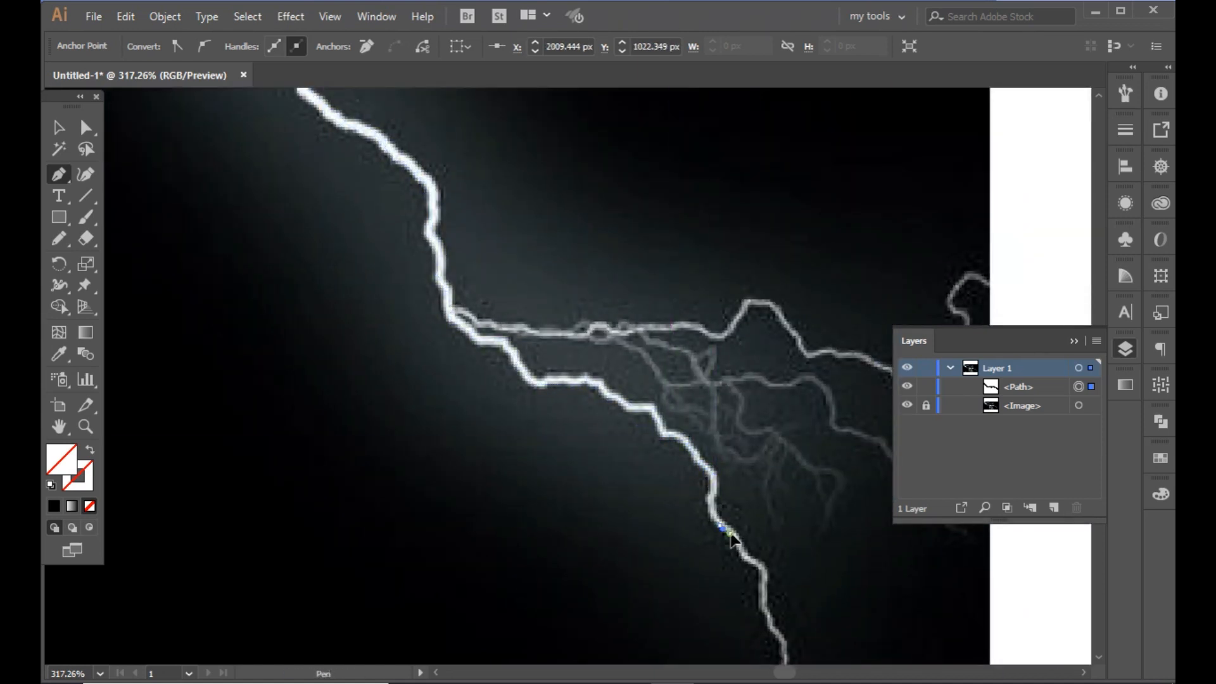
pyautogui.moveTo(760, 574); pyautogui.dragTo(712, 473)
pyautogui.click(721, 516)
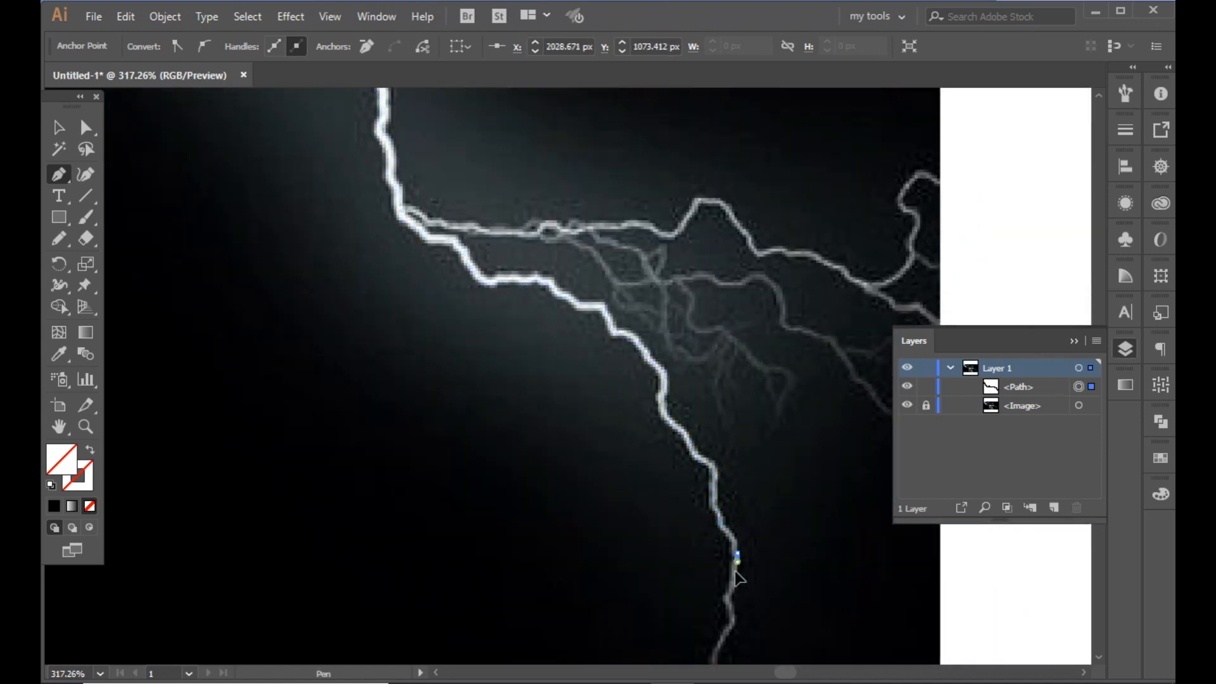
pyautogui.moveTo(738, 576); pyautogui.dragTo(725, 470)
pyautogui.click(713, 484)
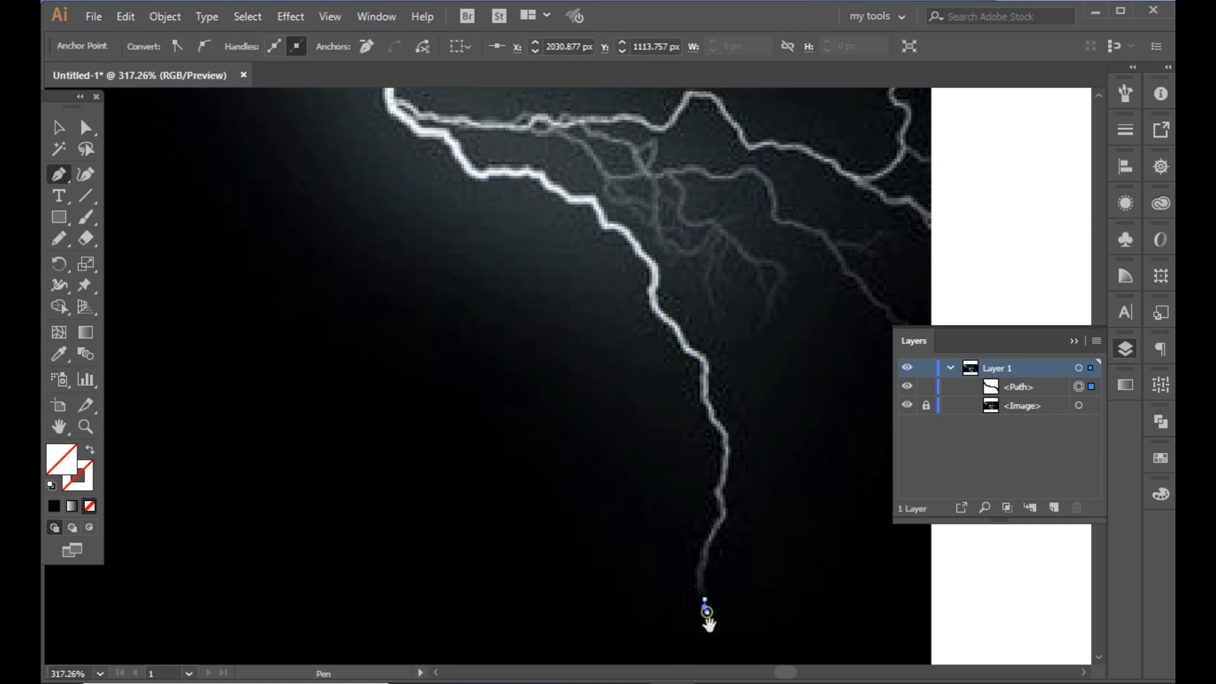
pyautogui.moveTo(703, 610); pyautogui.dragTo(694, 540)
pyautogui.click(704, 575)
pyautogui.press('v')
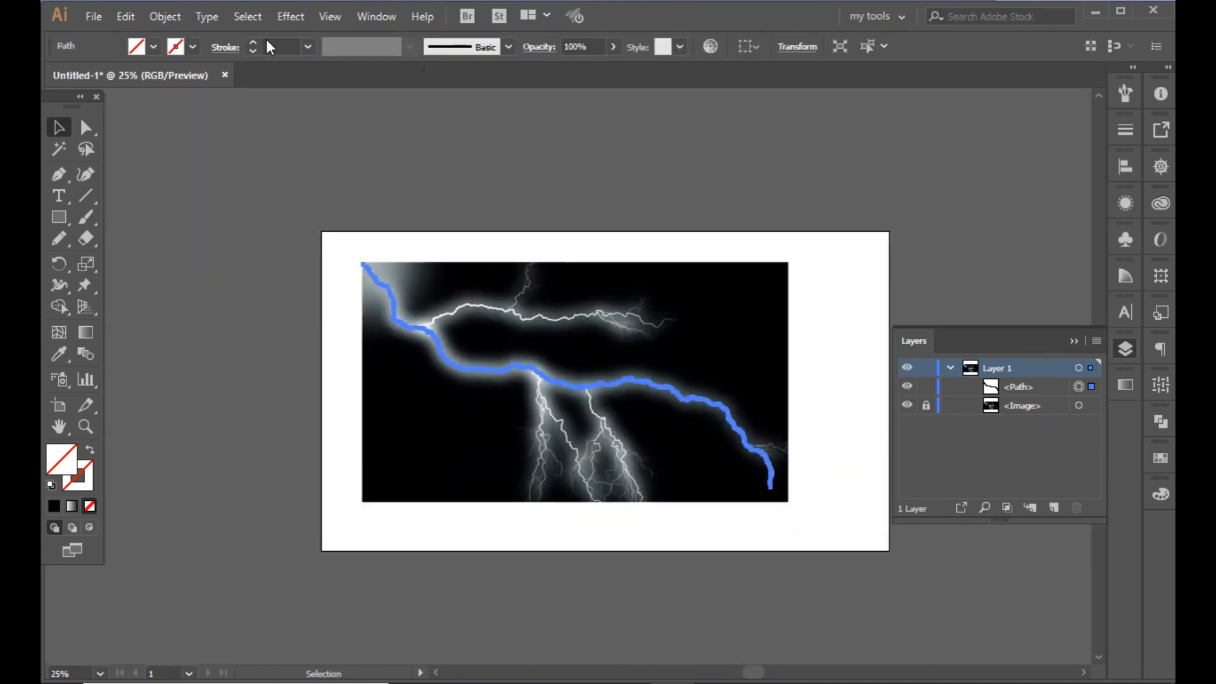
# - Give the traced main bolt a white 8 pt stroke with a tapered width profile
pyautogui.click(308, 46)
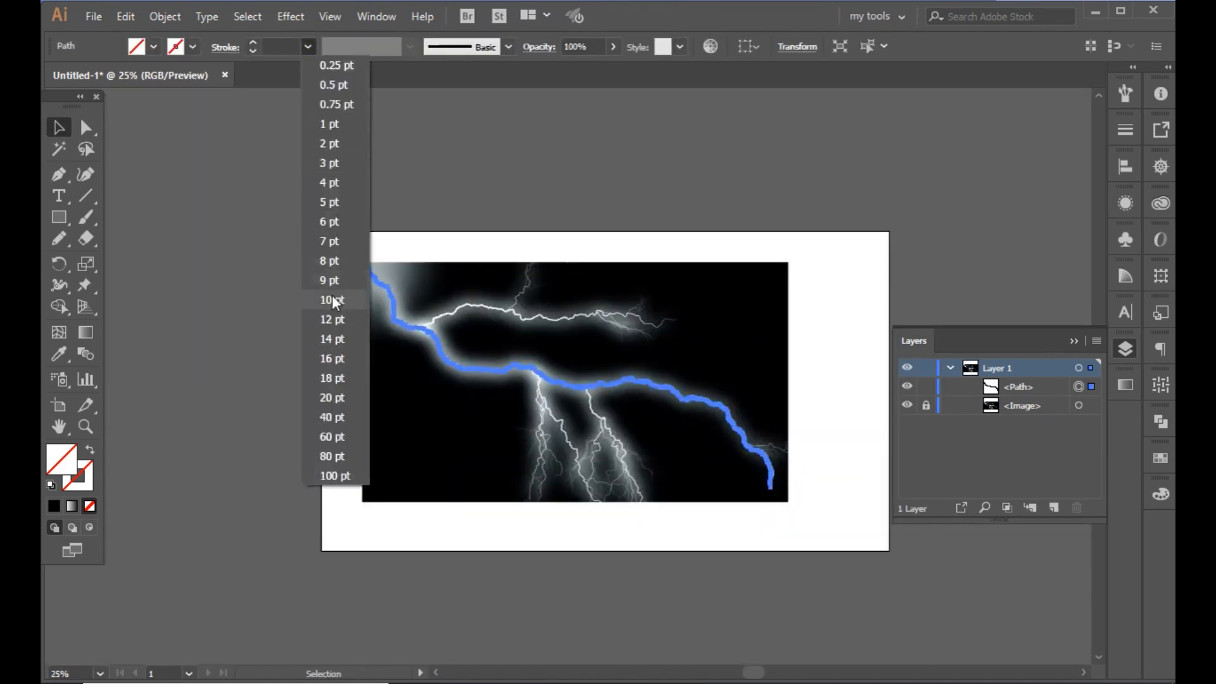
pyautogui.click(335, 258)
pyautogui.click(410, 47)
pyautogui.click(347, 186)
pyautogui.click(85, 488)
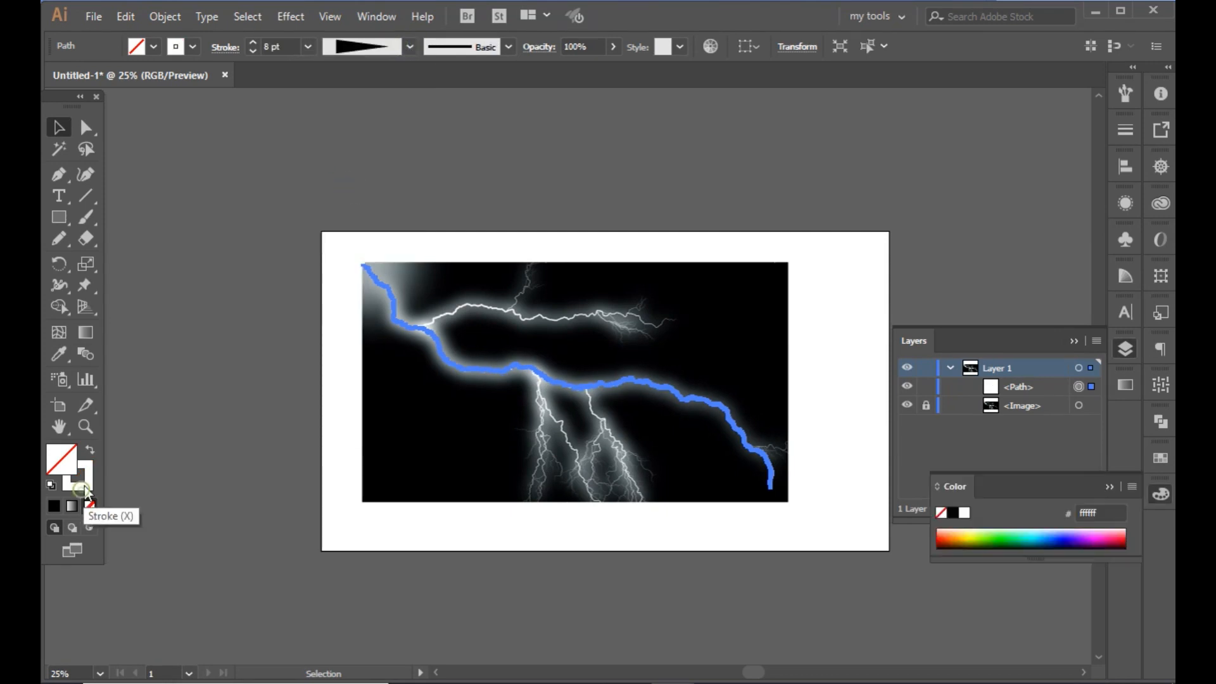
# - Set the main bolt's stroke weight to 10 pt and move the path up off the reference image
pyautogui.click(864, 218)
pyautogui.click(484, 409)
pyautogui.click(308, 47)
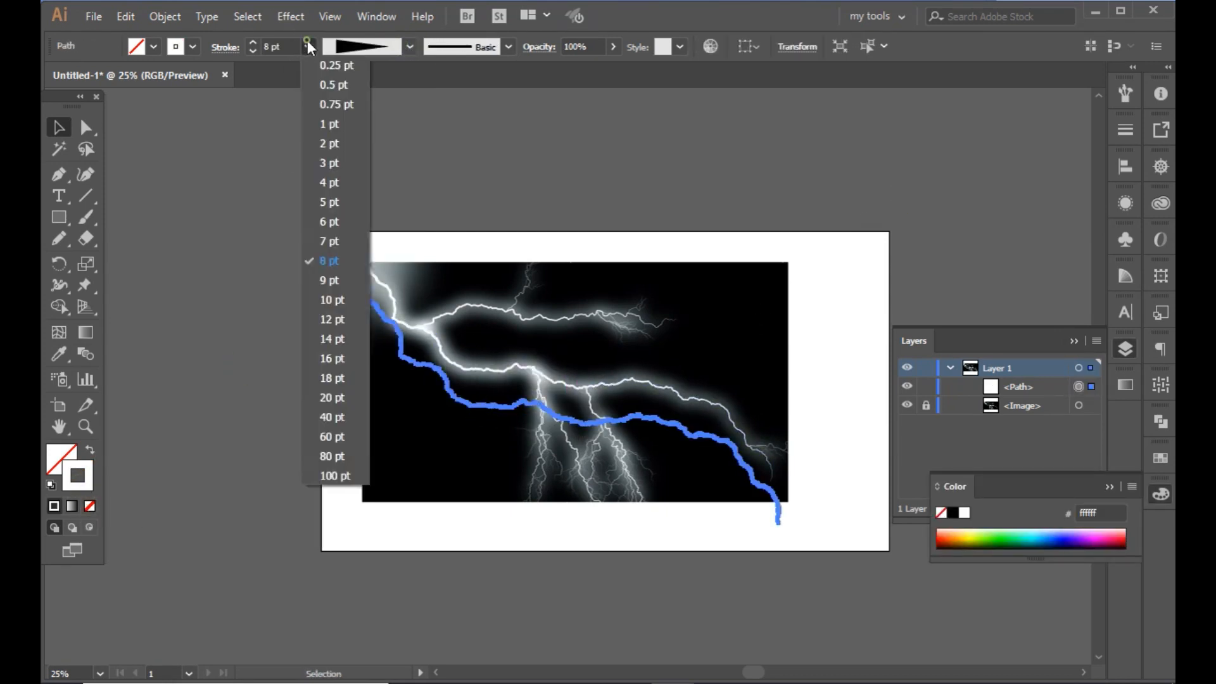
pyautogui.click(331, 300)
pyautogui.click(371, 329)
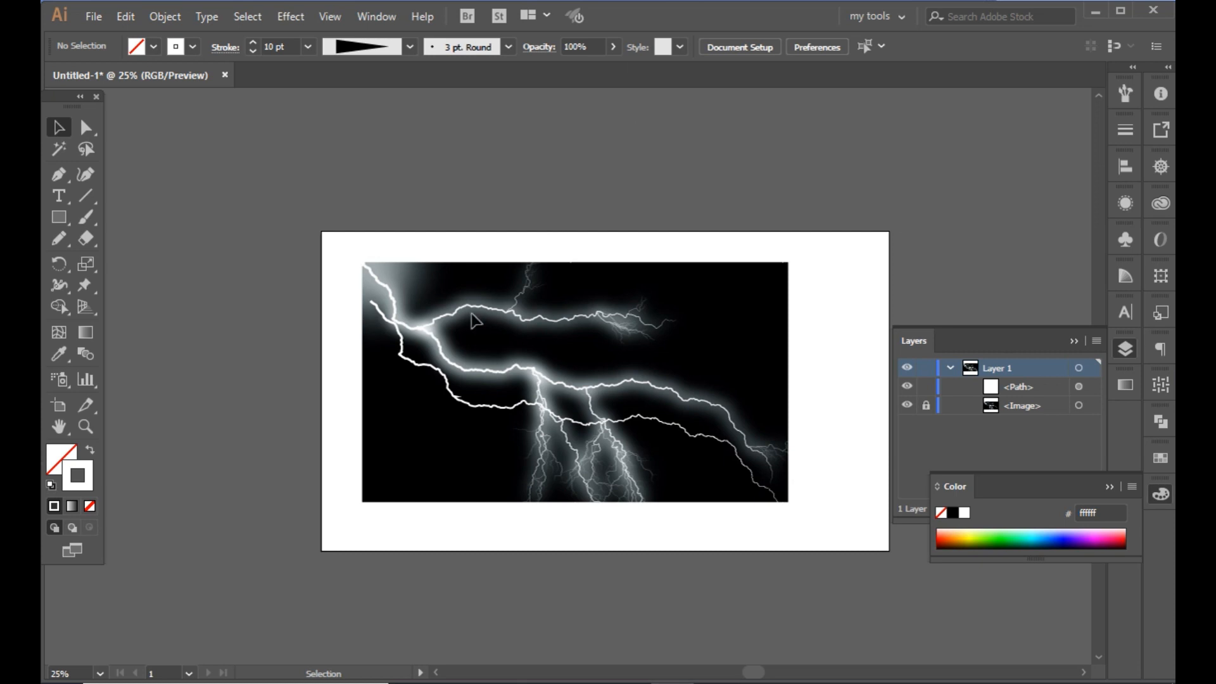
pyautogui.moveTo(496, 375); pyautogui.dragTo(398, 155)
pyautogui.click(288, 228)
# - Start a new Pen path at the first fork and trace the upper branch through its first sharp bend
pyautogui.press('z')
pyautogui.moveTo(371, 261); pyautogui.dragTo(794, 494)
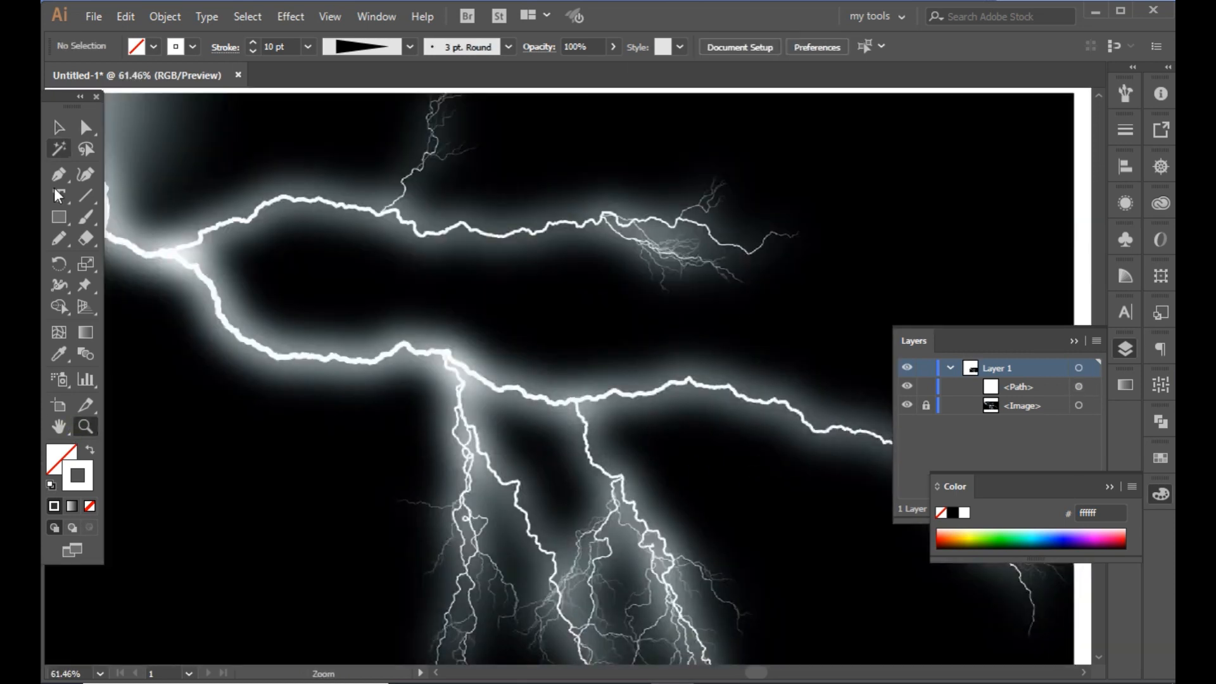
pyautogui.click(165, 268)
pyautogui.hotkey('ctrl', '+')
pyautogui.hotkey('ctrl', '+')
pyautogui.hotkey('ctrl', '+')
pyautogui.hscroll(5, 467, 288)
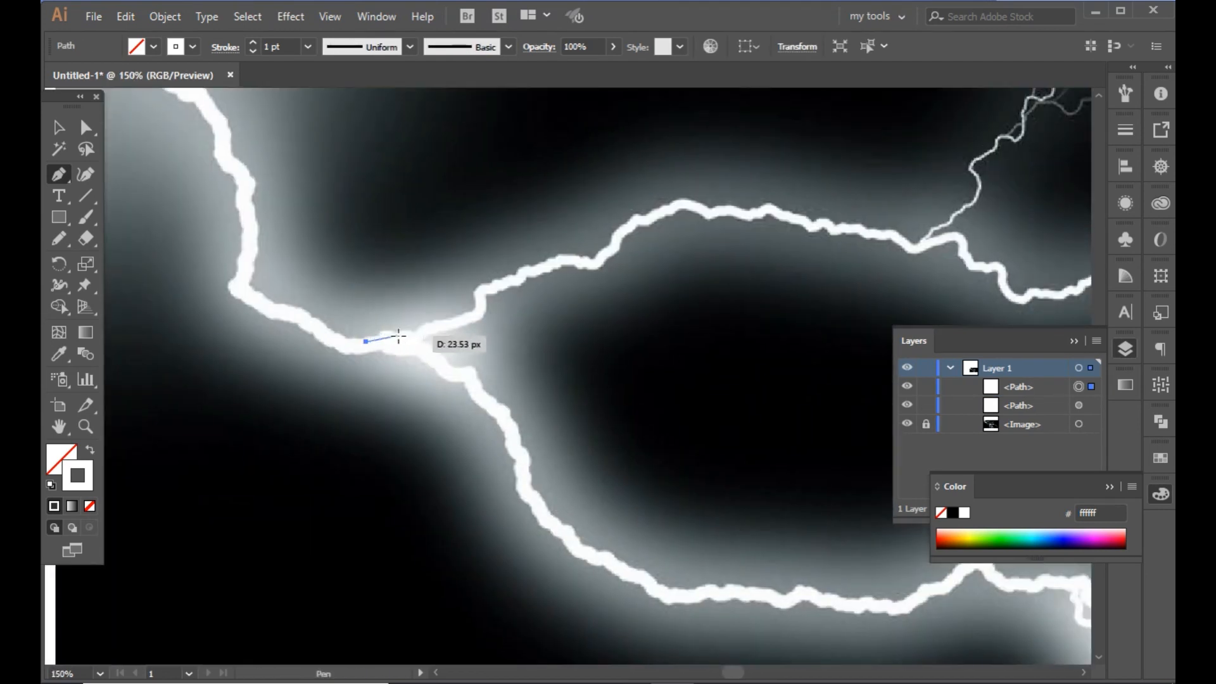
pyautogui.click(435, 333)
pyautogui.hotkey('ctrl', 'z')
pyautogui.hotkey('ctrl', 'z')
pyautogui.click(408, 339)
pyautogui.hotkey('ctrl', '+')
pyautogui.hotkey('ctrl', '+')
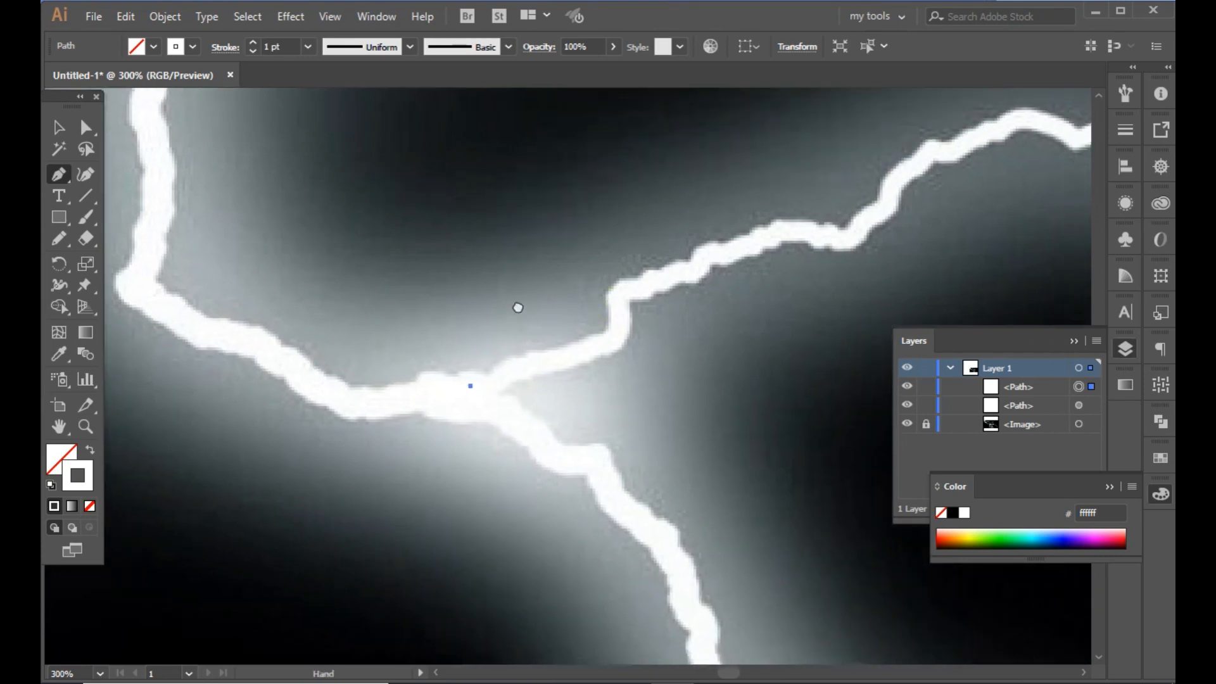
pyautogui.moveTo(516, 352); pyautogui.dragTo(523, 349)
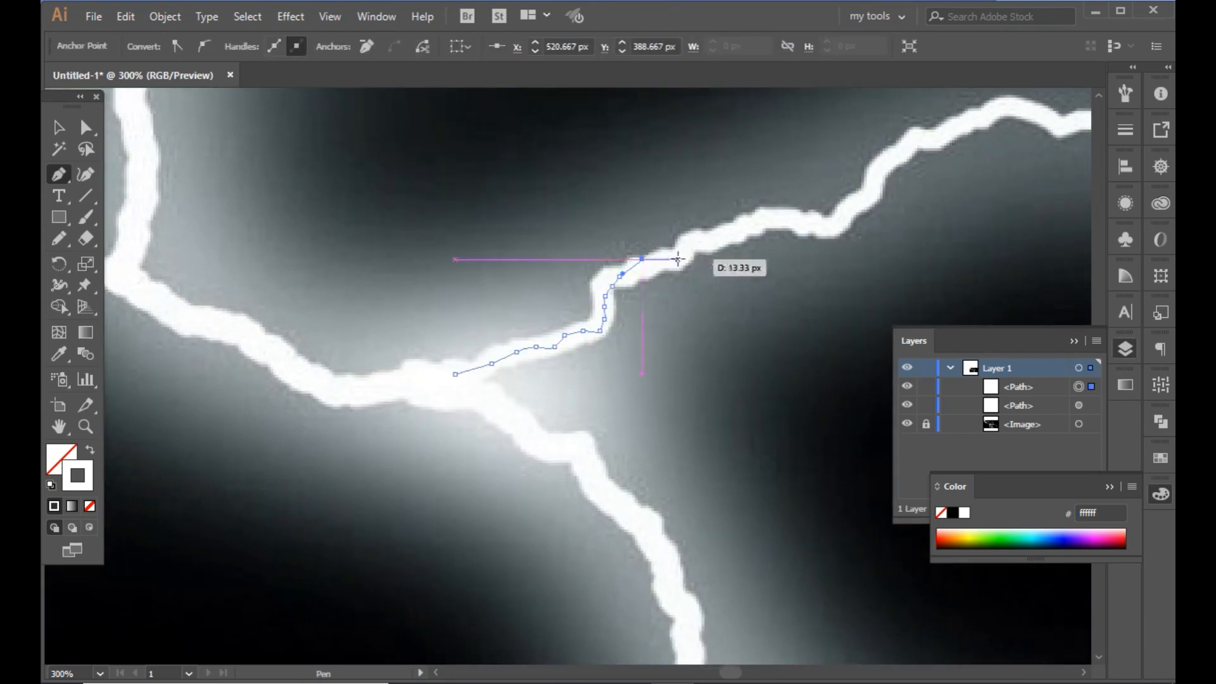
# - Trace the upper branch across its flat step and up the incline to its first crest
pyautogui.moveTo(745, 228); pyautogui.dragTo(470, 304)
pyautogui.click(564, 292)
pyautogui.click(581, 277)
pyautogui.click(581, 258)
pyautogui.click(598, 232)
pyautogui.click(621, 224)
pyautogui.moveTo(662, 207); pyautogui.dragTo(525, 316)
pyautogui.click(433, 343)
pyautogui.click(470, 310)
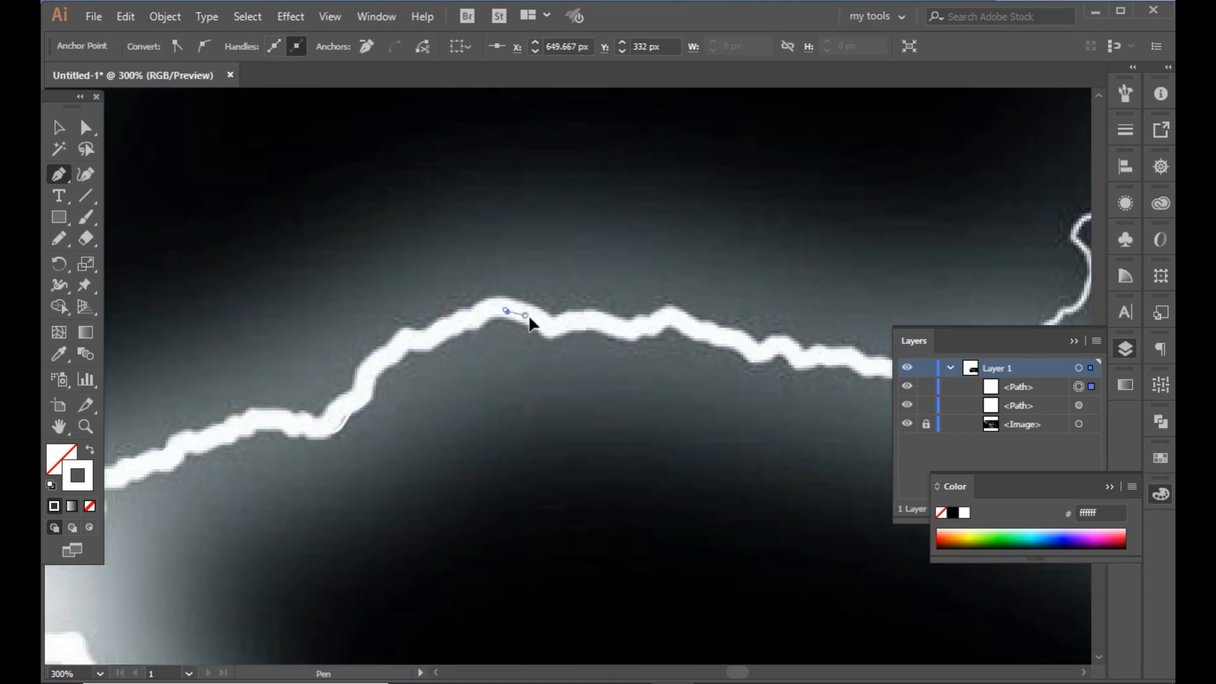
# - Trace the wavy, gently descending section beyond the upper branch's first crest
pyautogui.click(646, 324)
pyautogui.click(669, 311)
pyautogui.moveTo(707, 330); pyautogui.dragTo(711, 334)
pyautogui.moveTo(725, 337); pyautogui.dragTo(481, 356)
pyautogui.moveTo(496, 360); pyautogui.dragTo(513, 362)
pyautogui.click(592, 380)
pyautogui.moveTo(616, 391); pyautogui.dragTo(634, 386)
# - Trace the stepped drop just past the upward twig and the start of the trough below it
pyautogui.moveTo(781, 394); pyautogui.dragTo(594, 470)
pyautogui.click(568, 424)
pyautogui.click(632, 483)
pyautogui.click(653, 488)
pyautogui.click(675, 539)
pyautogui.click(688, 549)
pyautogui.click(708, 550)
pyautogui.click(723, 537)
pyautogui.click(740, 540)
pyautogui.click(763, 540)
# - Trace the rise out of the trough to the pointed peak and down its far side
pyautogui.moveTo(768, 537); pyautogui.dragTo(528, 502)
pyautogui.click(549, 495)
pyautogui.click(570, 491)
pyautogui.moveTo(608, 474); pyautogui.dragTo(688, 486)
pyautogui.click(662, 455)
pyautogui.click(704, 484)
pyautogui.click(719, 483)
pyautogui.click(727, 491)
pyautogui.click(749, 502)
pyautogui.click(760, 505)
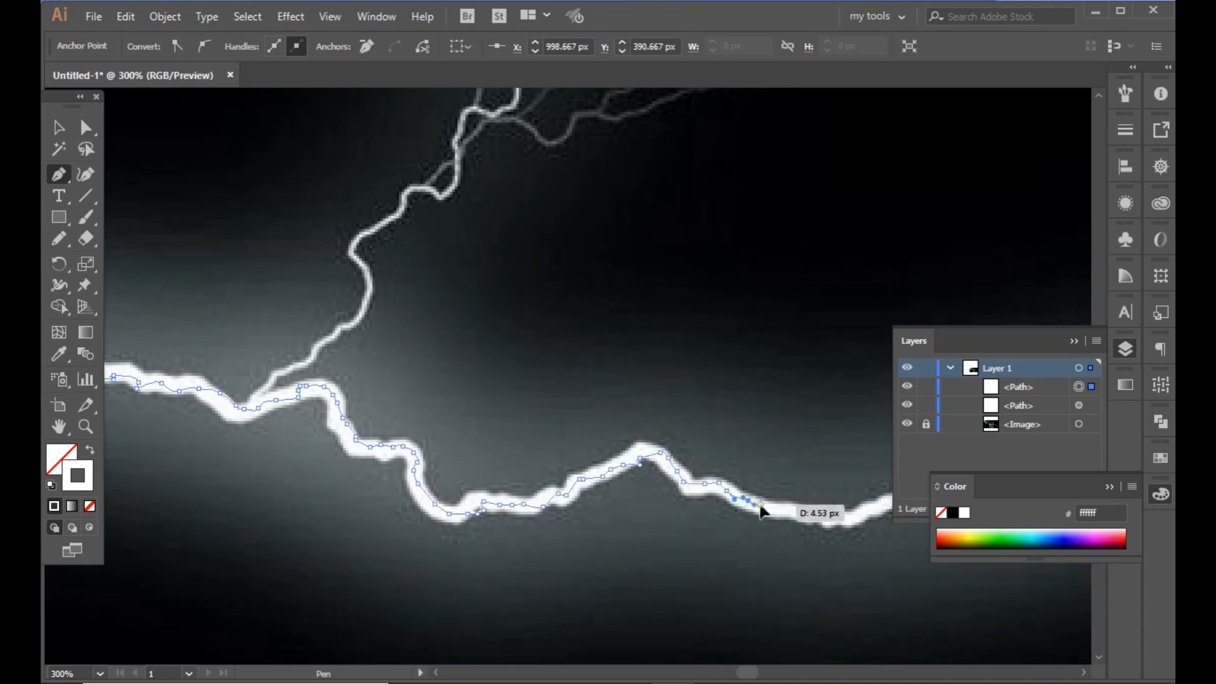
# - Trace the shallow trough and the next low hump, continuing into the dip behind it
pyautogui.moveTo(758, 411); pyautogui.dragTo(539, 364)
pyautogui.click(577, 472)
pyautogui.click(600, 476)
pyautogui.hotkey('ctrl', 'z')
pyautogui.click(610, 477)
pyautogui.click(647, 471)
pyautogui.click(689, 449)
pyautogui.click(727, 434)
pyautogui.click(750, 442)
pyautogui.click(783, 459)
pyautogui.moveTo(727, 492); pyautogui.dragTo(464, 514)
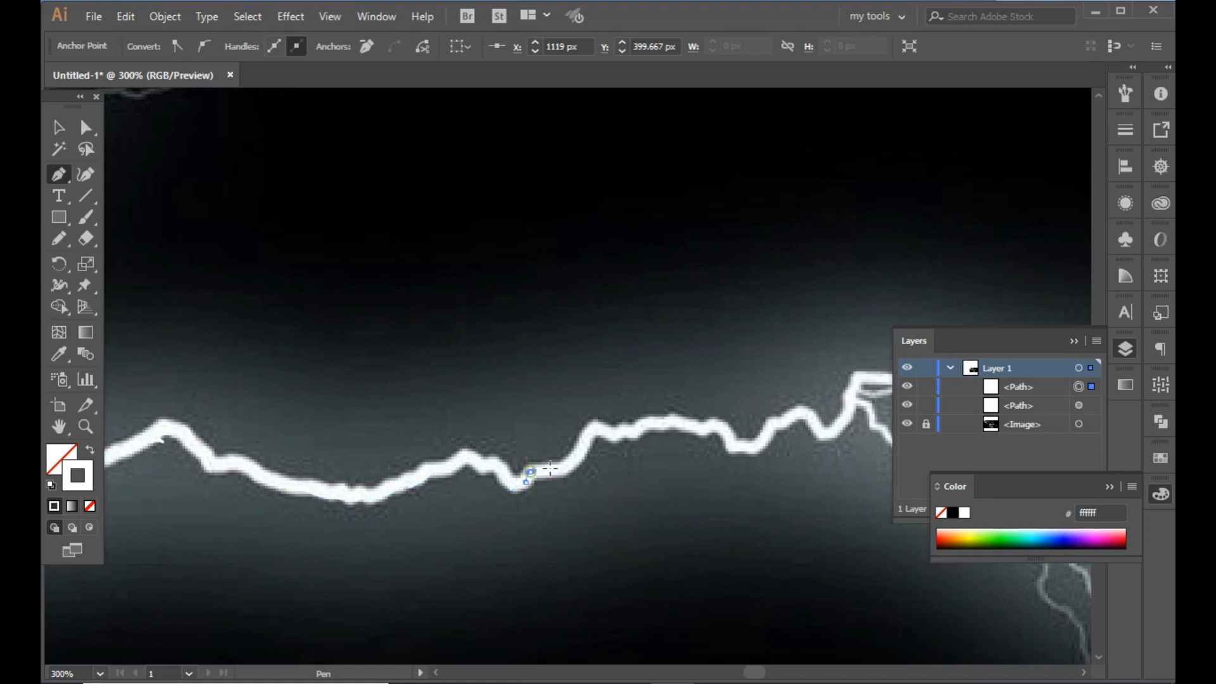
# - Trace the long plateau and the small dips after it, up to the crest where the branch splits
pyautogui.click(589, 423)
pyautogui.click(629, 427)
pyautogui.click(674, 423)
pyautogui.moveTo(789, 421); pyautogui.dragTo(722, 453)
pyautogui.click(697, 456)
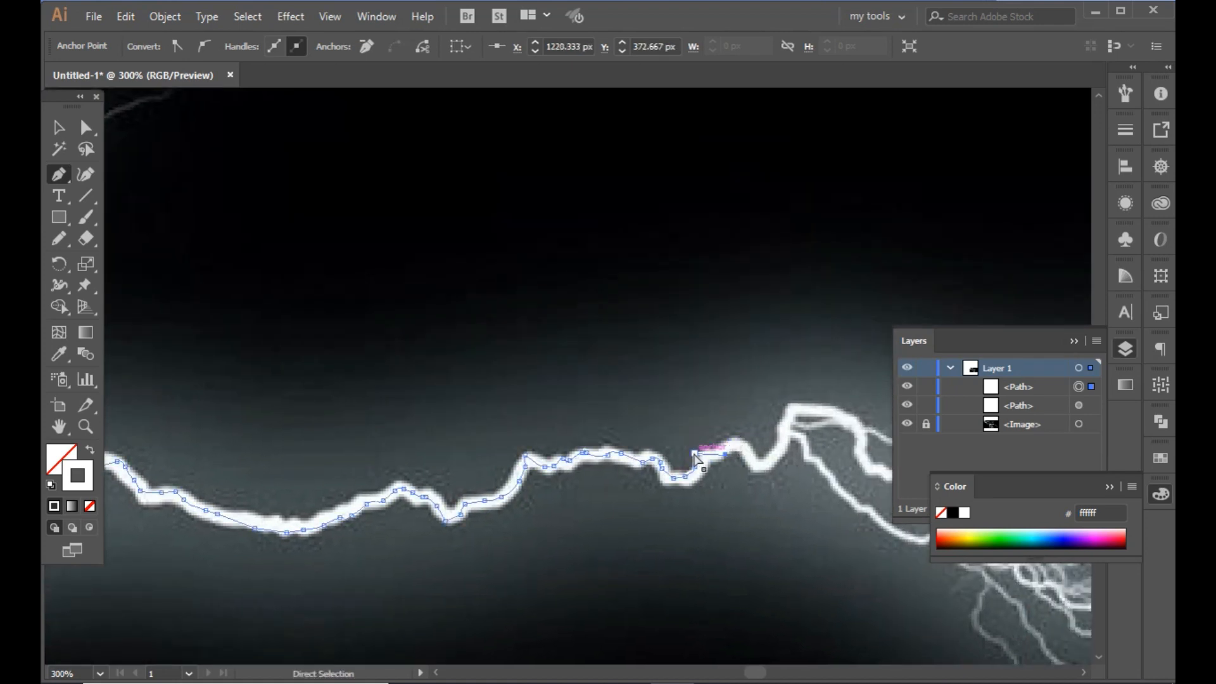
pyautogui.moveTo(785, 423); pyautogui.dragTo(664, 504)
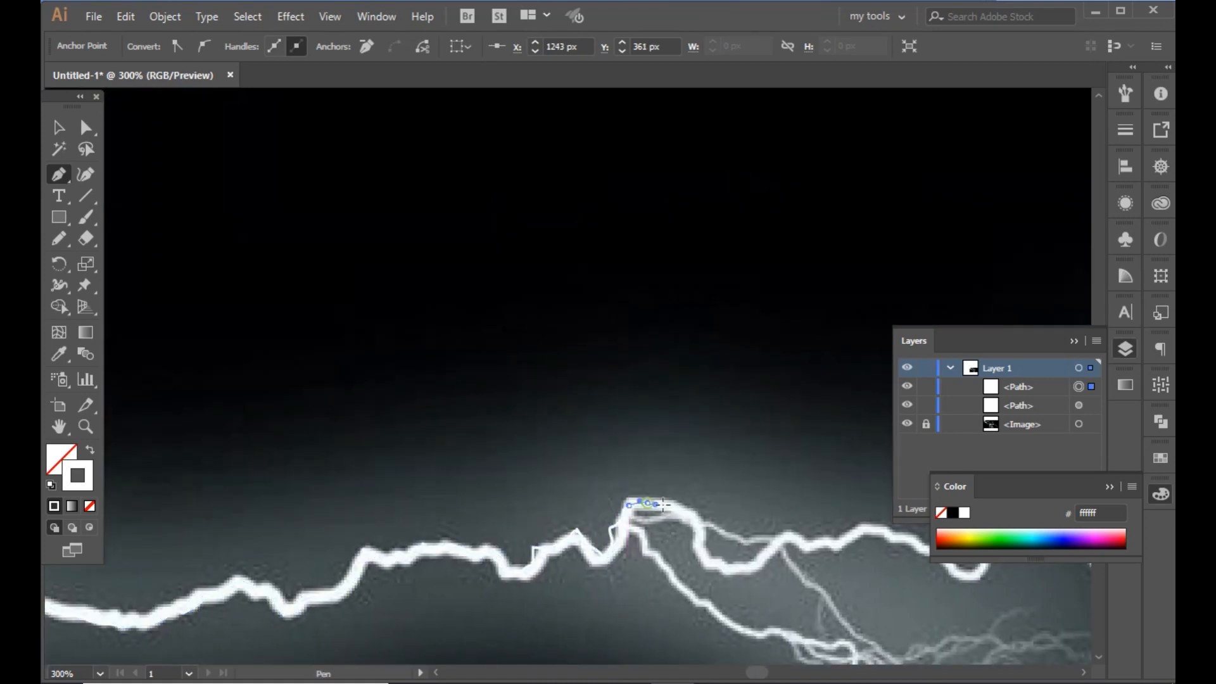
# - Trace the branch from the split through the valleys and rounded hump, just past the second upward twig
pyautogui.moveTo(766, 549); pyautogui.dragTo(667, 559)
pyautogui.click(700, 552)
pyautogui.click(820, 551)
pyautogui.moveTo(833, 566); pyautogui.dragTo(716, 610)
pyautogui.click(621, 558)
pyautogui.click(641, 568)
pyautogui.click(650, 566)
pyautogui.click(691, 603)
pyautogui.click(789, 581)
pyautogui.click(816, 584)
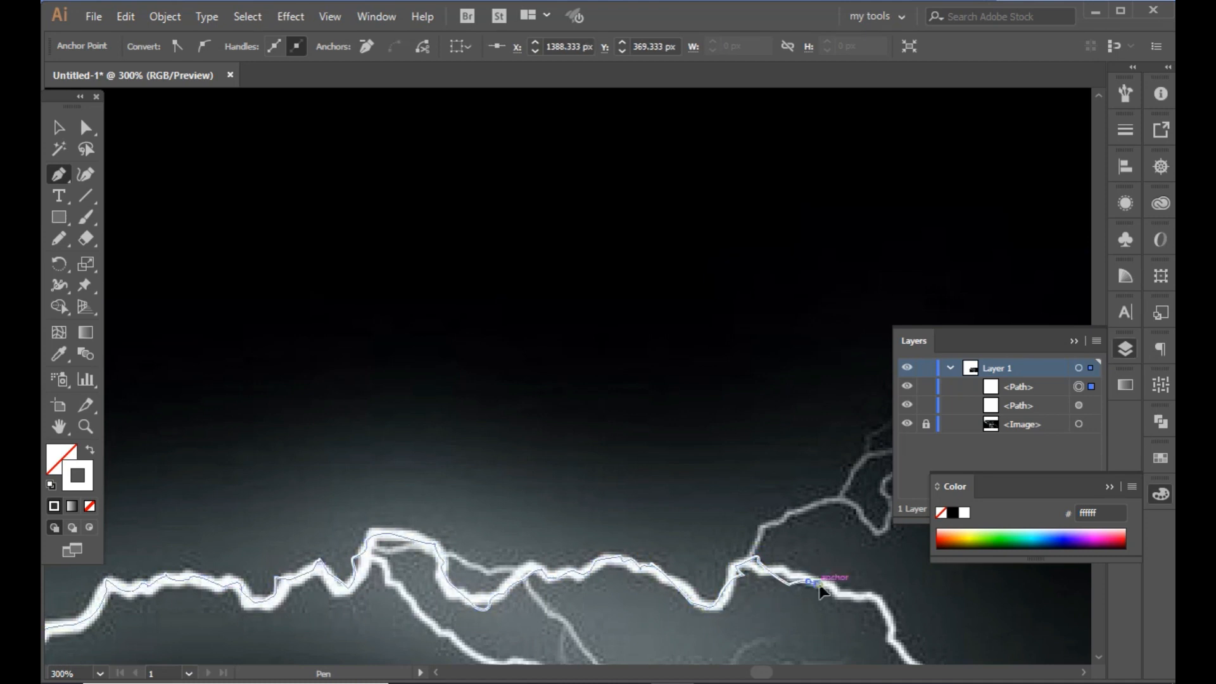
# - Trace the steep drop beyond the second twig and the nearly level run at its foot
pyautogui.moveTo(824, 589); pyautogui.dragTo(731, 565)
pyautogui.click(789, 574)
pyautogui.click(803, 588)
pyautogui.moveTo(801, 651); pyautogui.dragTo(773, 564)
pyautogui.click(776, 531)
pyautogui.click(802, 557)
pyautogui.click(827, 577)
pyautogui.click(862, 578)
pyautogui.click(893, 580)
pyautogui.click(923, 593)
pyautogui.click(941, 603)
pyautogui.moveTo(951, 607); pyautogui.dragTo(671, 468)
# - Trace the lowest point of the thin end section and its climb onto the last low hump
pyautogui.click(639, 546)
pyautogui.click(713, 509)
pyautogui.hotkey('ctrl', 'z')
pyautogui.click(759, 442)
pyautogui.click(777, 445)
pyautogui.click(817, 455)
# - Trace the final upward hook and end the upper branch's path at its tip
pyautogui.click(677, 473)
pyautogui.click(697, 460)
pyautogui.click(709, 444)
pyautogui.click(711, 427)
pyautogui.click(705, 406)
pyautogui.moveTo(727, 390); pyautogui.dragTo(754, 391)
pyautogui.click(727, 391)
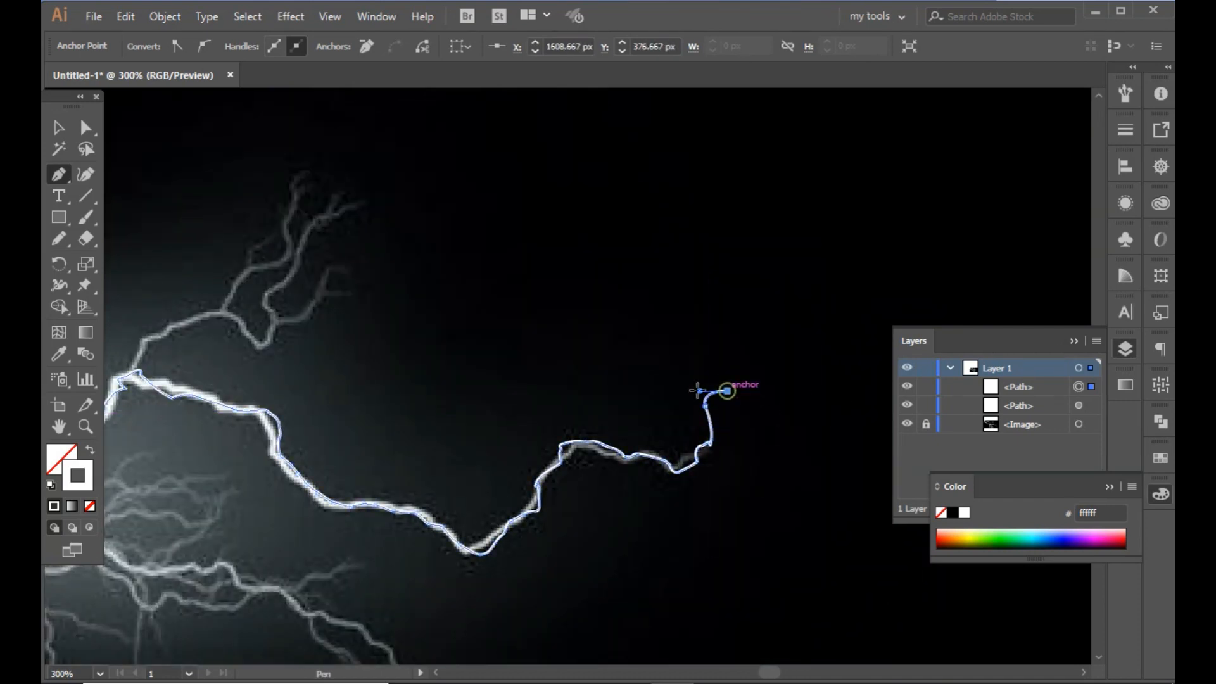
# - Give the finished upper branch's path the tapered width profile and a 6 pt stroke
pyautogui.click(59, 128)
pyautogui.click(553, 471)
pyautogui.hotkey('ctrl', '-')
pyautogui.hotkey('ctrl', '-')
pyautogui.hotkey('ctrl', '-')
pyautogui.hotkey('ctrl', '-')
pyautogui.hotkey('ctrl', '-')
pyautogui.hotkey('ctrl', '-')
pyautogui.hotkey('ctrl', '-')
pyautogui.click(410, 46)
pyautogui.click(358, 183)
pyautogui.click(308, 46)
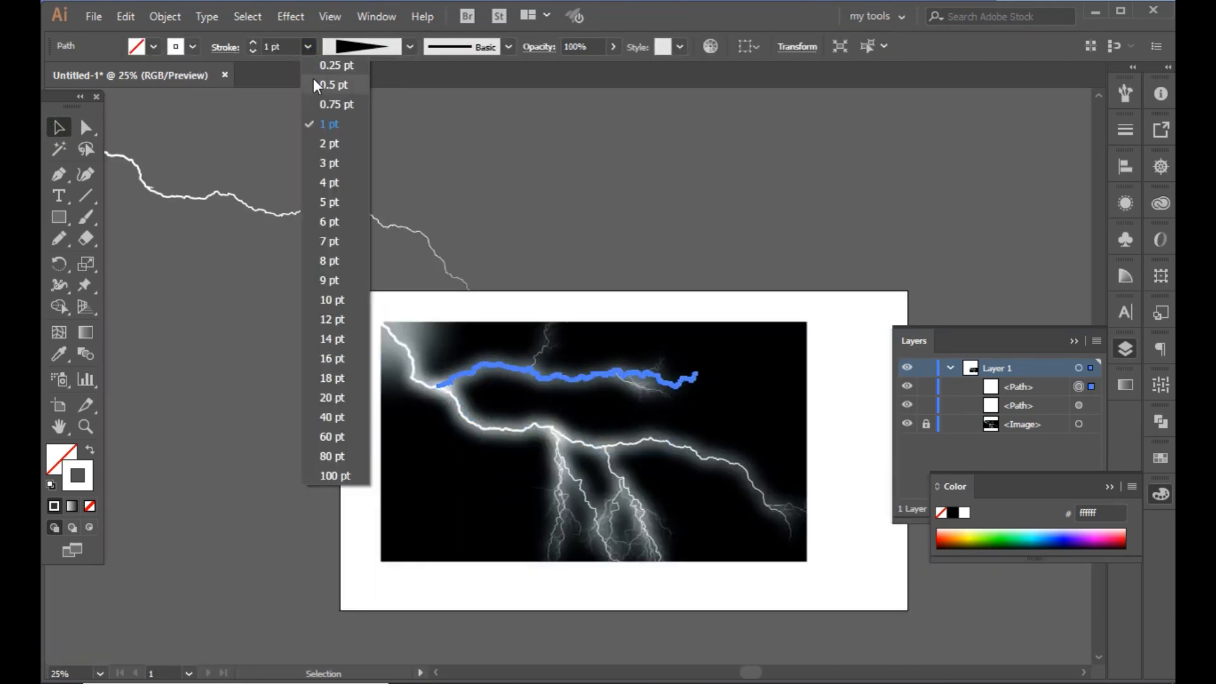
pyautogui.click(329, 221)
# - Move the upper branch off the reference image onto the traced main bolt and set its stroke to 8 pt
pyautogui.moveTo(488, 380)
pyautogui.mouseDown()
pyautogui.moveTo(664, 419)
pyautogui.moveTo(302, 156)
pyautogui.moveTo(190, 143)
pyautogui.mouseUp()
pyautogui.click(308, 46)
pyautogui.click(332, 262)
pyautogui.click(597, 176)
# - Start a path where the first downward branch leaves the main bolt and trace its first bends
pyautogui.click(86, 426)
pyautogui.moveTo(515, 332); pyautogui.dragTo(428, 71)
pyautogui.click(412, 214)
pyautogui.hotkey('ctrl', '+')
pyautogui.hotkey('ctrl', '+')
pyautogui.hotkey('ctrl', '+')
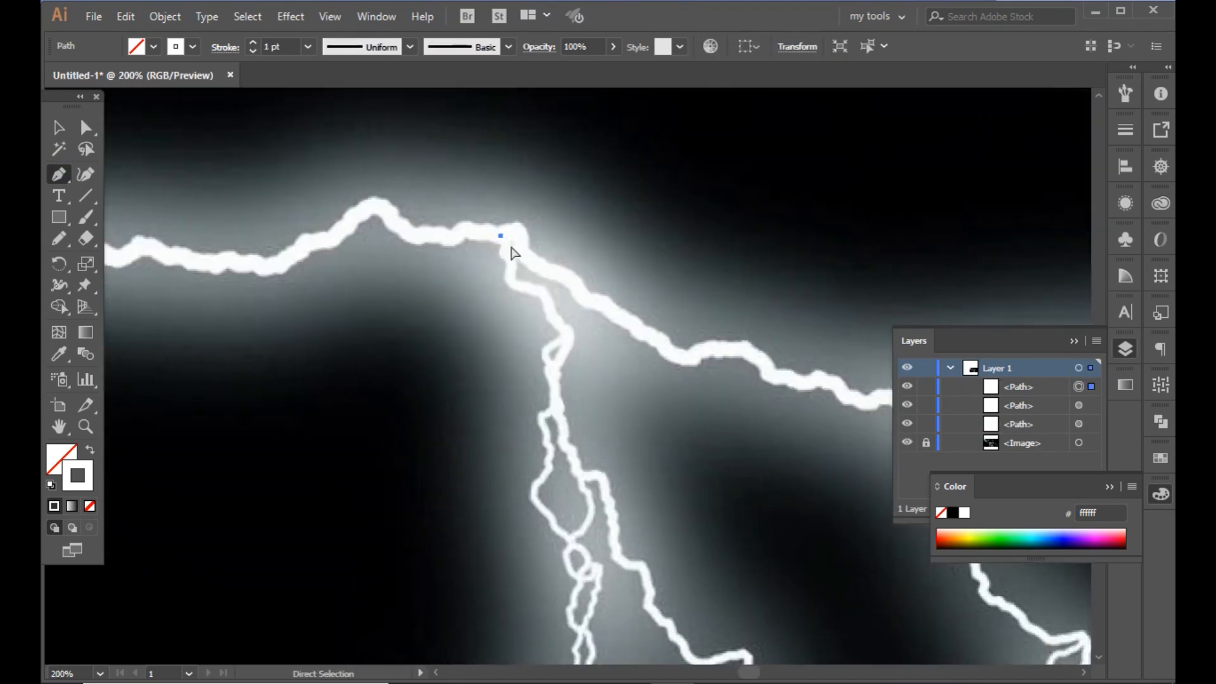
pyautogui.hotkey('ctrl', '+')
pyautogui.hotkey('ctrl', '+')
pyautogui.hotkey('ctrl', '+')
pyautogui.moveTo(511, 246); pyautogui.dragTo(422, 156)
pyautogui.click(470, 301)
pyautogui.moveTo(593, 415); pyautogui.dragTo(594, 419)
pyautogui.moveTo(610, 455); pyautogui.dragTo(619, 465)
pyautogui.moveTo(636, 491); pyautogui.dragTo(523, 317)
# - Trace the branch past the top of the looped strand and along its short level ledge
pyautogui.moveTo(523, 381); pyautogui.dragTo(492, 438)
pyautogui.moveTo(515, 486); pyautogui.dragTo(497, 288)
pyautogui.moveTo(489, 311); pyautogui.dragTo(487, 338)
pyautogui.moveTo(483, 343); pyautogui.dragTo(484, 353)
pyautogui.moveTo(490, 370); pyautogui.dragTo(492, 374)
pyautogui.moveTo(493, 379); pyautogui.dragTo(492, 391)
pyautogui.moveTo(505, 416); pyautogui.dragTo(491, 320)
pyautogui.moveTo(523, 439); pyautogui.dragTo(504, 249)
pyautogui.moveTo(503, 297); pyautogui.dragTo(530, 301)
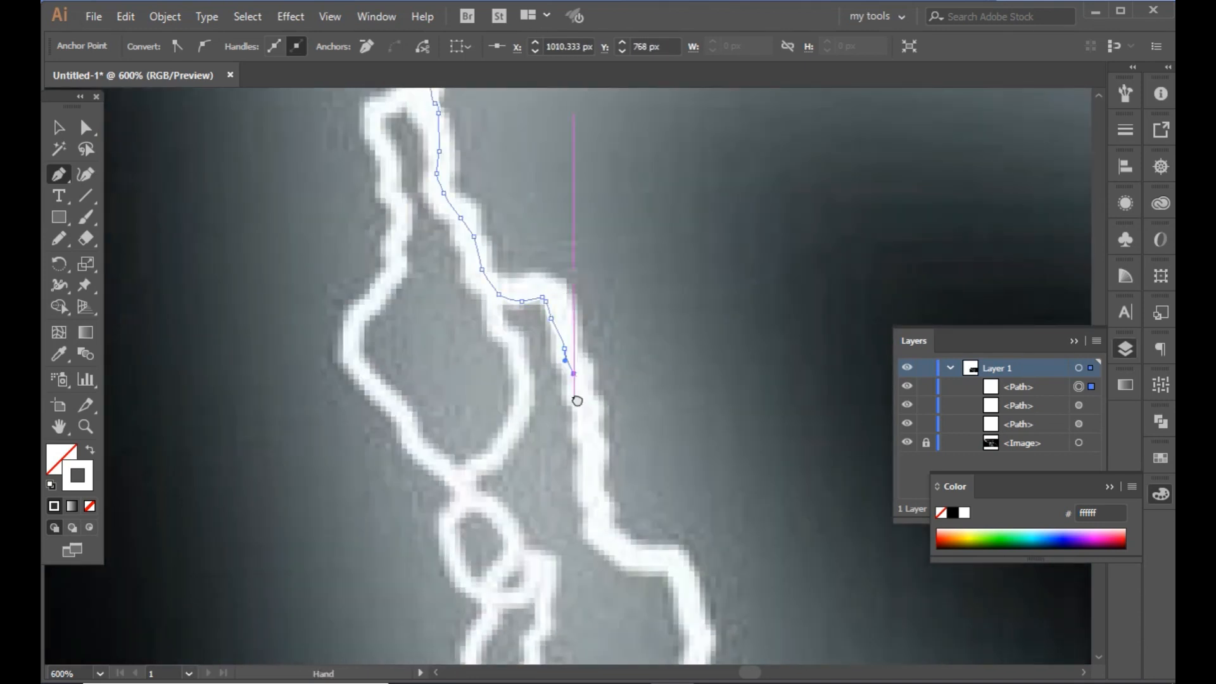
# - Trace the steep drop beyond the ledge and the long diagonal down into the rounded valley
pyautogui.moveTo(576, 394); pyautogui.dragTo(557, 302)
pyautogui.moveTo(564, 310); pyautogui.dragTo(567, 343)
pyautogui.moveTo(592, 396); pyautogui.dragTo(582, 306)
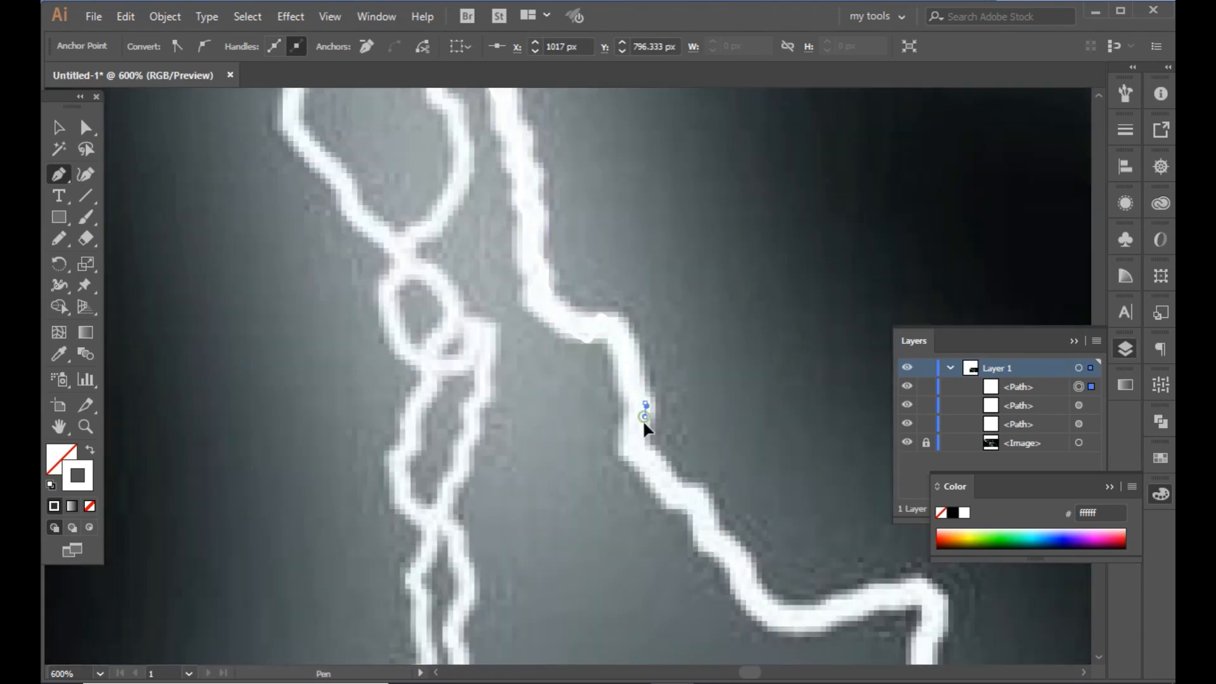
pyautogui.moveTo(644, 416); pyautogui.dragTo(643, 270)
pyautogui.moveTo(637, 276); pyautogui.dragTo(631, 296)
pyautogui.click(726, 416)
pyautogui.moveTo(750, 433); pyautogui.dragTo(624, 344)
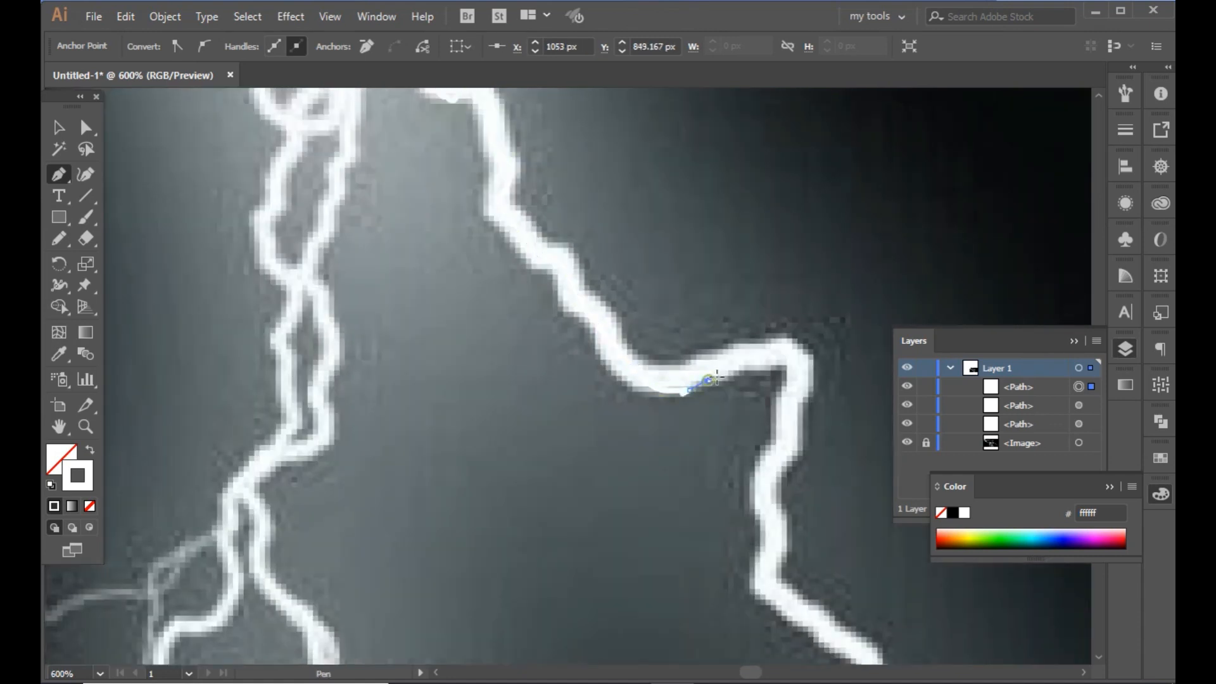
# - Trace the rise to the branch's sharp corner, then the steep drop and diagonal below it
pyautogui.moveTo(800, 415); pyautogui.dragTo(735, 280)
pyautogui.moveTo(733, 277); pyautogui.dragTo(720, 222)
pyautogui.moveTo(731, 304); pyautogui.dragTo(732, 319)
pyautogui.click(742, 331)
pyautogui.moveTo(731, 370); pyautogui.dragTo(663, 301)
pyautogui.click(683, 318)
pyautogui.click(720, 360)
pyautogui.click(748, 445)
pyautogui.click(771, 514)
pyautogui.moveTo(749, 530); pyautogui.dragTo(632, 241)
# - Trace the next bends, the nearly level ledge and the upper part of the drop beyond it
pyautogui.click(644, 294)
pyautogui.moveTo(663, 334); pyautogui.dragTo(672, 341)
pyautogui.moveTo(729, 374); pyautogui.dragTo(673, 330)
pyautogui.click(810, 425)
pyautogui.click(824, 440)
pyautogui.moveTo(837, 498); pyautogui.dragTo(836, 455)
pyautogui.click(837, 441)
pyautogui.click(832, 458)
pyautogui.click(846, 475)
pyautogui.moveTo(855, 503); pyautogui.dragTo(634, 297)
pyautogui.click(635, 315)
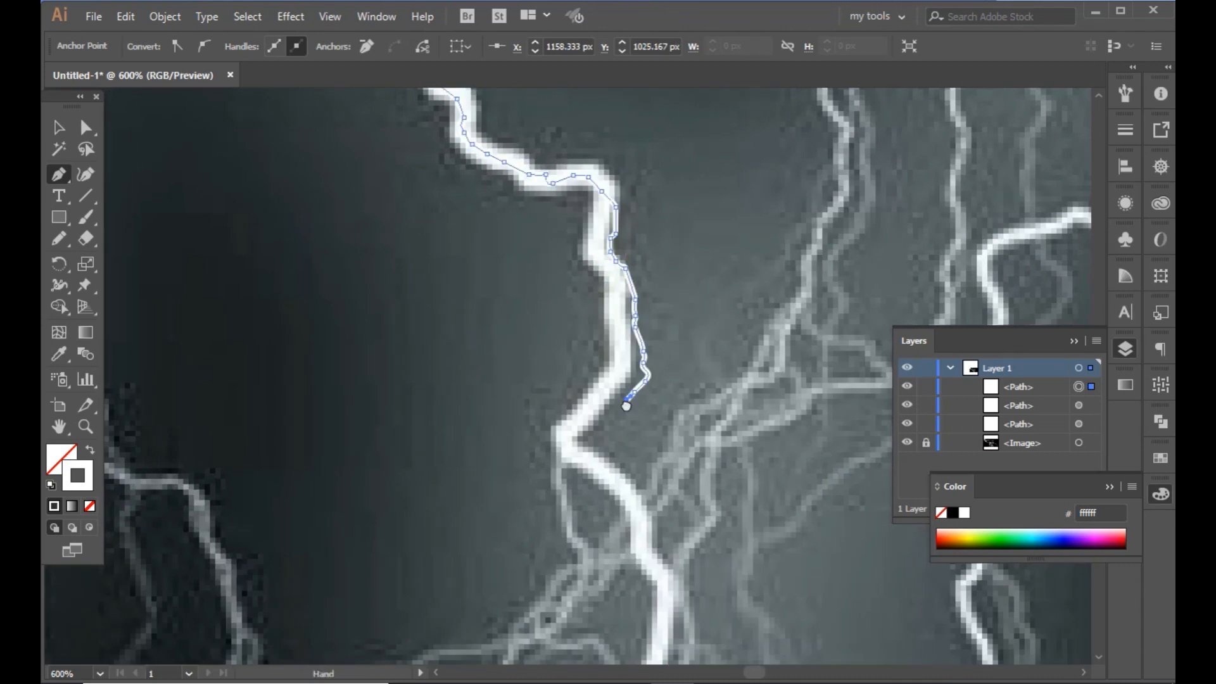
# - Trace the sharp inward kink and the curve below it, down to the crossing with the faint side strands
pyautogui.moveTo(626, 401); pyautogui.dragTo(561, 346)
pyautogui.click(583, 383)
pyautogui.click(586, 395)
pyautogui.click(597, 414)
pyautogui.click(601, 428)
pyautogui.click(600, 443)
pyautogui.click(607, 453)
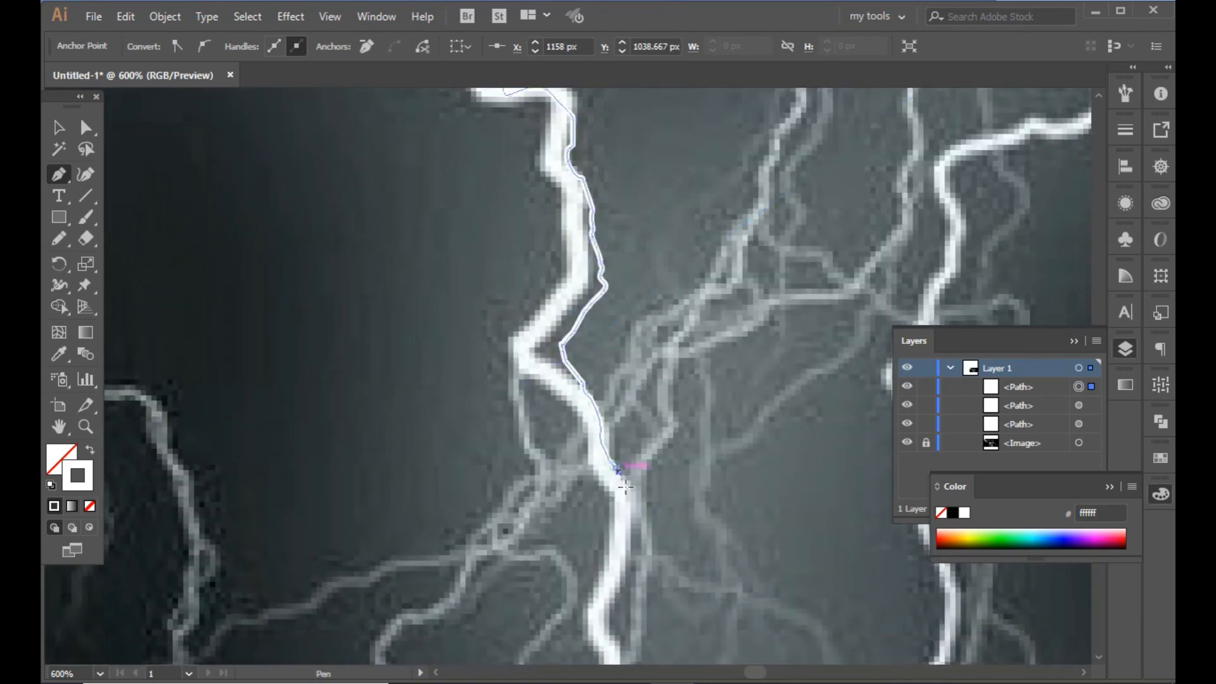
pyautogui.click(616, 469)
# - Trace the thick stretch below the crossing and its diagonal down to the next inward notch
pyautogui.moveTo(627, 488); pyautogui.dragTo(586, 350)
pyautogui.click(620, 495)
pyautogui.click(632, 507)
pyautogui.moveTo(644, 522); pyautogui.dragTo(543, 373)
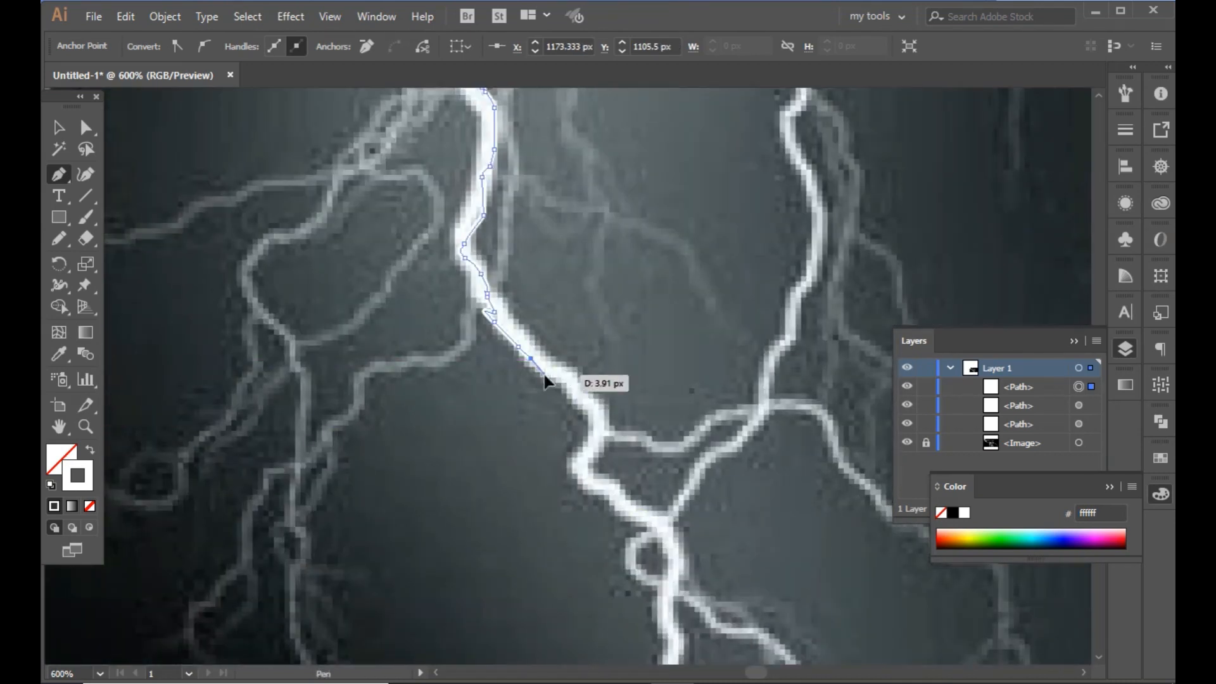
pyautogui.click(577, 467)
pyautogui.click(582, 472)
pyautogui.click(591, 478)
# - Trace the branch through its junction with the neighbouring strand and past the small loop
pyautogui.moveTo(626, 501); pyautogui.dragTo(570, 354)
pyautogui.click(613, 396)
pyautogui.click(622, 422)
pyautogui.click(622, 426)
pyautogui.moveTo(649, 560); pyautogui.dragTo(627, 439)
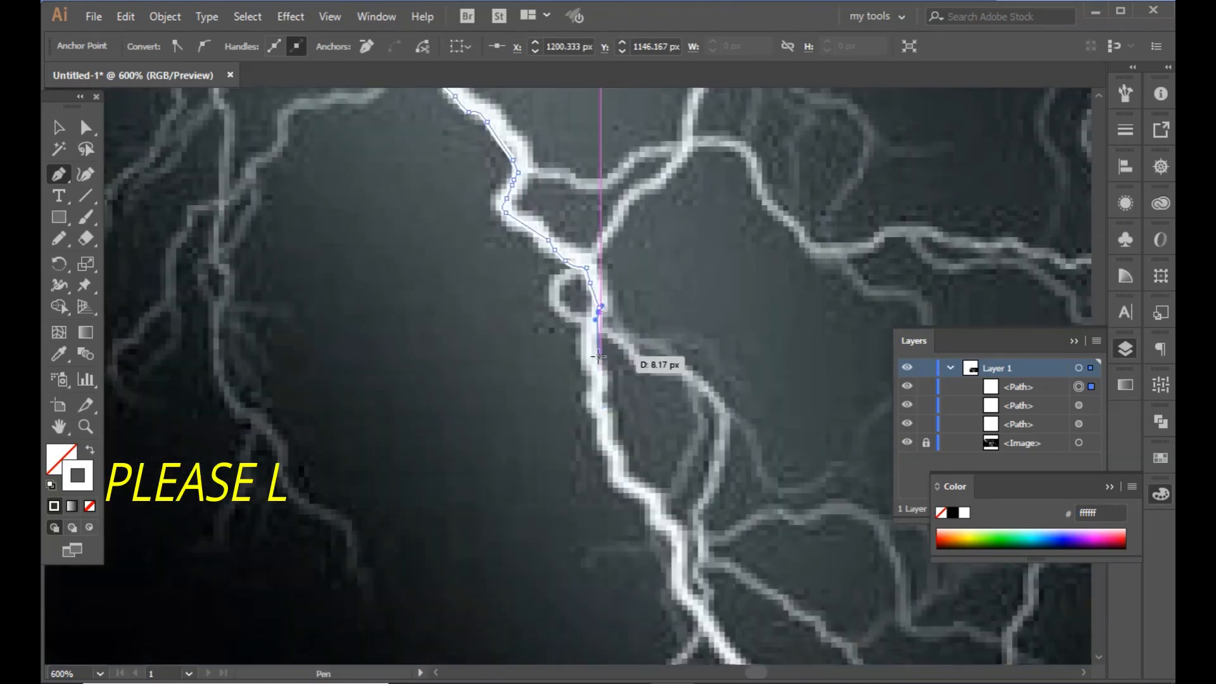
# - Trace the stepped descent below the small loop to where the thin side strands rejoin the branch
pyautogui.click(595, 339)
pyautogui.click(593, 354)
pyautogui.click(601, 372)
pyautogui.click(636, 444)
pyautogui.click(593, 383)
pyautogui.click(631, 431)
pyautogui.click(631, 469)
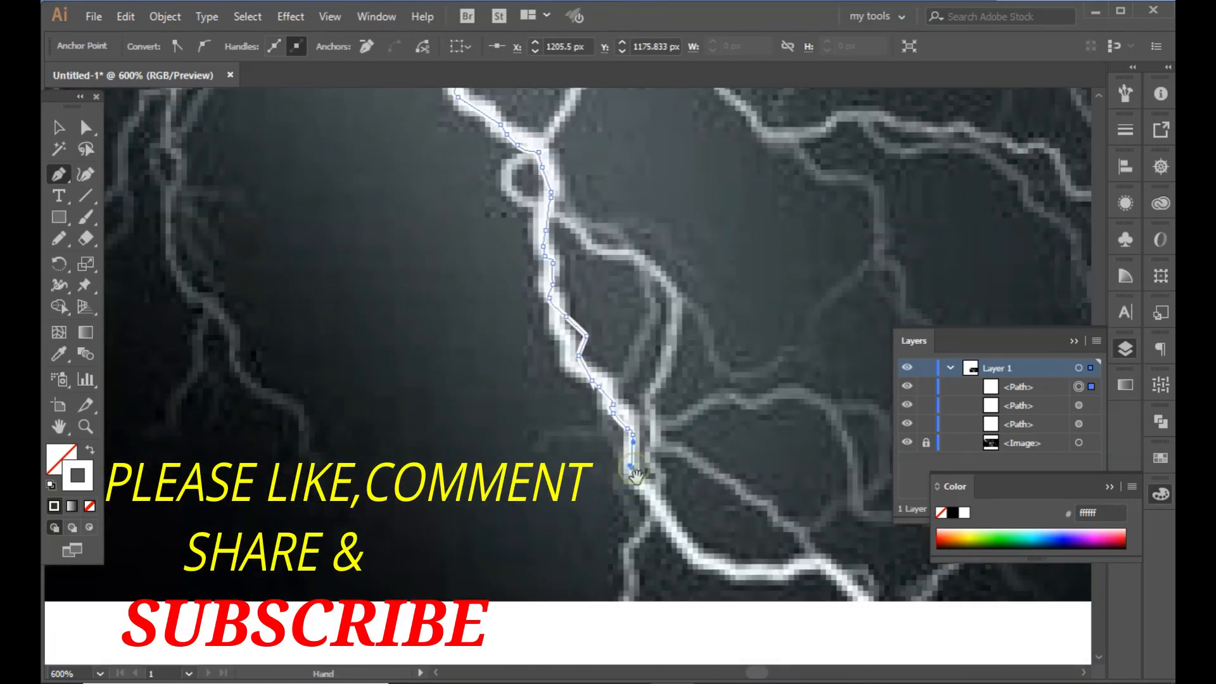
# - Trace the final curve and nearly level run at its foot to the reference image's lower edge
pyautogui.moveTo(645, 487); pyautogui.dragTo(610, 390)
pyautogui.click(615, 403)
pyautogui.click(623, 412)
pyautogui.click(629, 417)
pyautogui.click(720, 485)
pyautogui.click(742, 485)
pyautogui.click(756, 473)
pyautogui.click(766, 473)
pyautogui.click(778, 473)
pyautogui.click(807, 475)
pyautogui.click(794, 474)
pyautogui.click(818, 498)
# - Extend the branch's path in irregular segments past the image's lower edge and end it there
pyautogui.moveTo(827, 505); pyautogui.dragTo(659, 396)
pyautogui.click(665, 416)
pyautogui.click(796, 509)
pyautogui.moveTo(816, 512); pyautogui.dragTo(610, 423)
pyautogui.click(702, 444)
pyautogui.click(722, 467)
pyautogui.click(733, 493)
pyautogui.click(751, 518)
pyautogui.click(775, 531)
# - Give the downward branch's path the tapered width profile and a 7 pt stroke
pyautogui.hotkey('ctrl', '-')
pyautogui.hotkey('ctrl', '-')
pyautogui.hotkey('ctrl', '-')
pyautogui.hotkey('ctrl', '-')
pyautogui.hotkey('ctrl', '-')
pyautogui.hotkey('ctrl', '-')
pyautogui.moveTo(478, 281); pyautogui.dragTo(614, 473)
pyautogui.moveTo(804, 631); pyautogui.dragTo(642, 537)
pyautogui.click(411, 47)
pyautogui.click(352, 185)
pyautogui.click(309, 46)
pyautogui.click(339, 240)
pyautogui.hotkey('ctrl', '-')
pyautogui.hotkey('ctrl', '-')
pyautogui.hotkey('ctrl', '-')
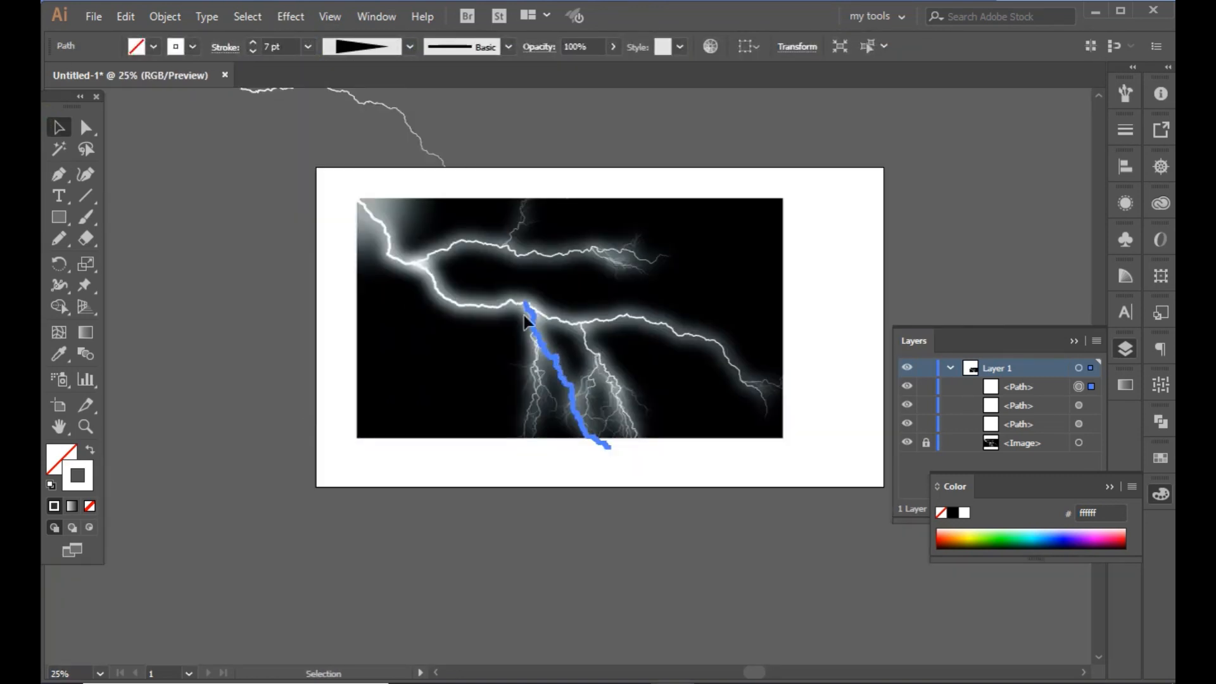
# - Move the tapered downward branch off the reference image onto the traced main bolt and deselect it
pyautogui.moveTo(503, 331); pyautogui.dragTo(244, 165)
pyautogui.moveTo(245, 163); pyautogui.dragTo(284, 276)
pyautogui.click(457, 253)
# - Start a path at the second downward branch's junction with the main bolt and trace its upper section to the first bulge
pyautogui.moveTo(695, 326); pyautogui.dragTo(588, 262)
pyautogui.press('z')
pyautogui.moveTo(494, 423); pyautogui.dragTo(699, 614)
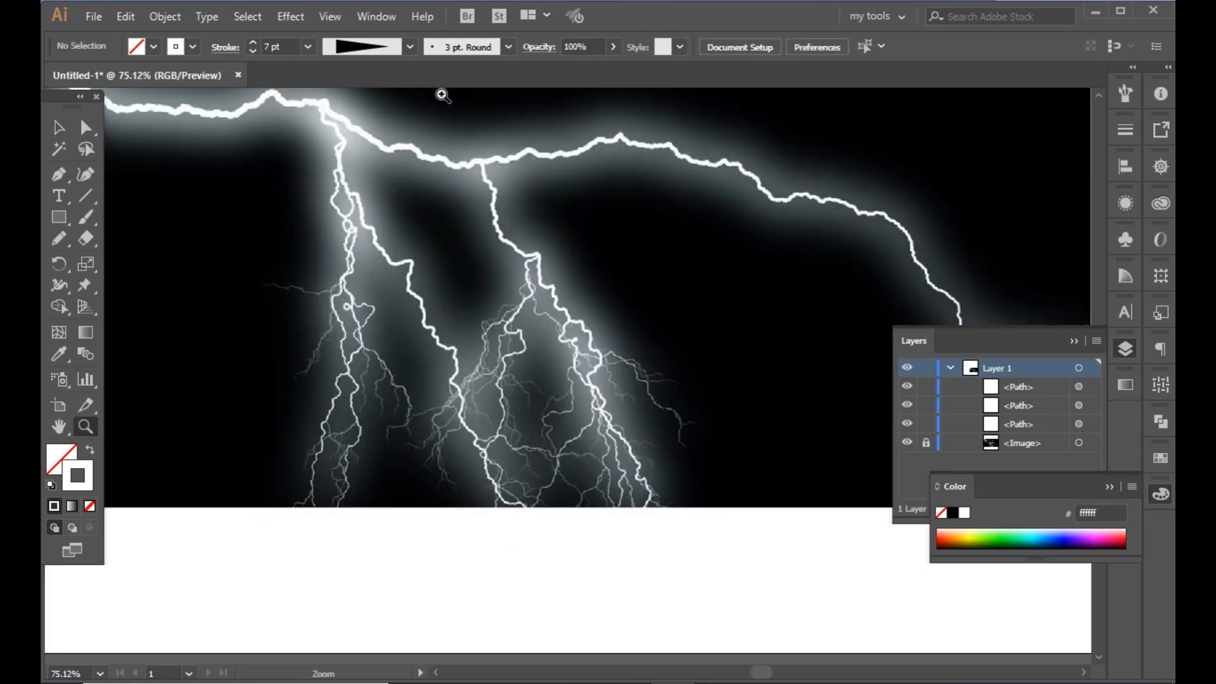
pyautogui.moveTo(442, 154); pyautogui.dragTo(550, 271)
pyautogui.click(516, 136)
pyautogui.hotkey('ctrl', '+')
pyautogui.hotkey('ctrl', '+')
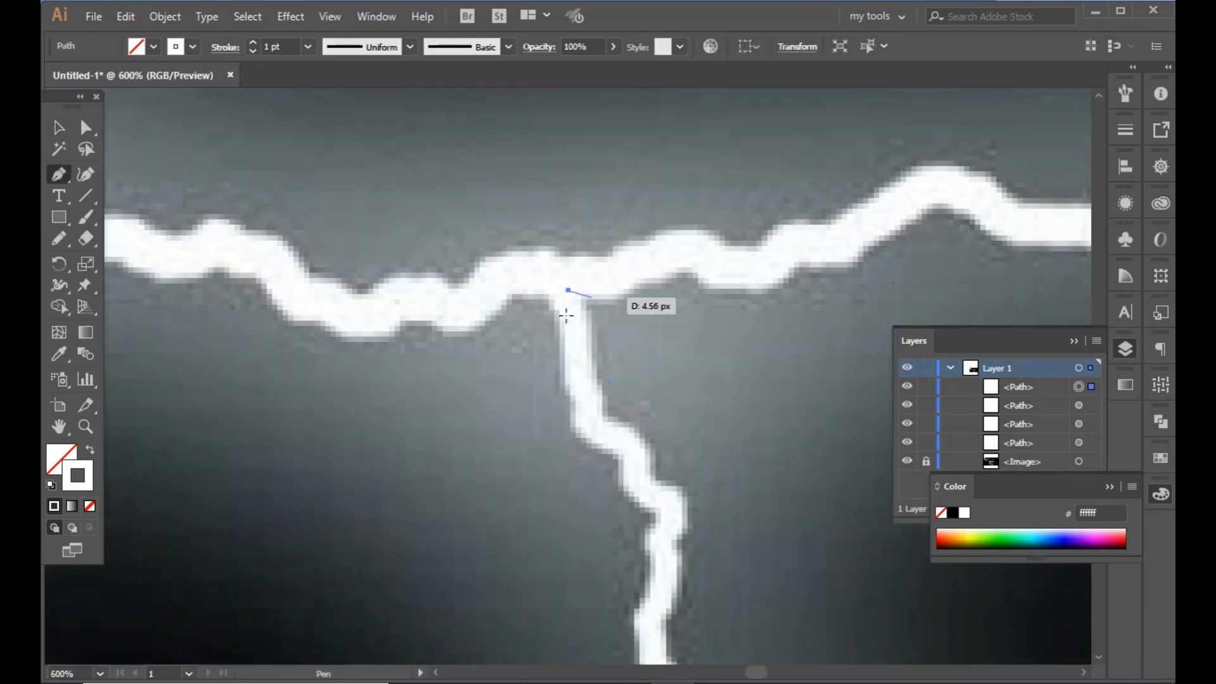
pyautogui.click(581, 317)
pyautogui.moveTo(580, 326); pyautogui.dragTo(577, 330)
pyautogui.moveTo(580, 341); pyautogui.dragTo(577, 363)
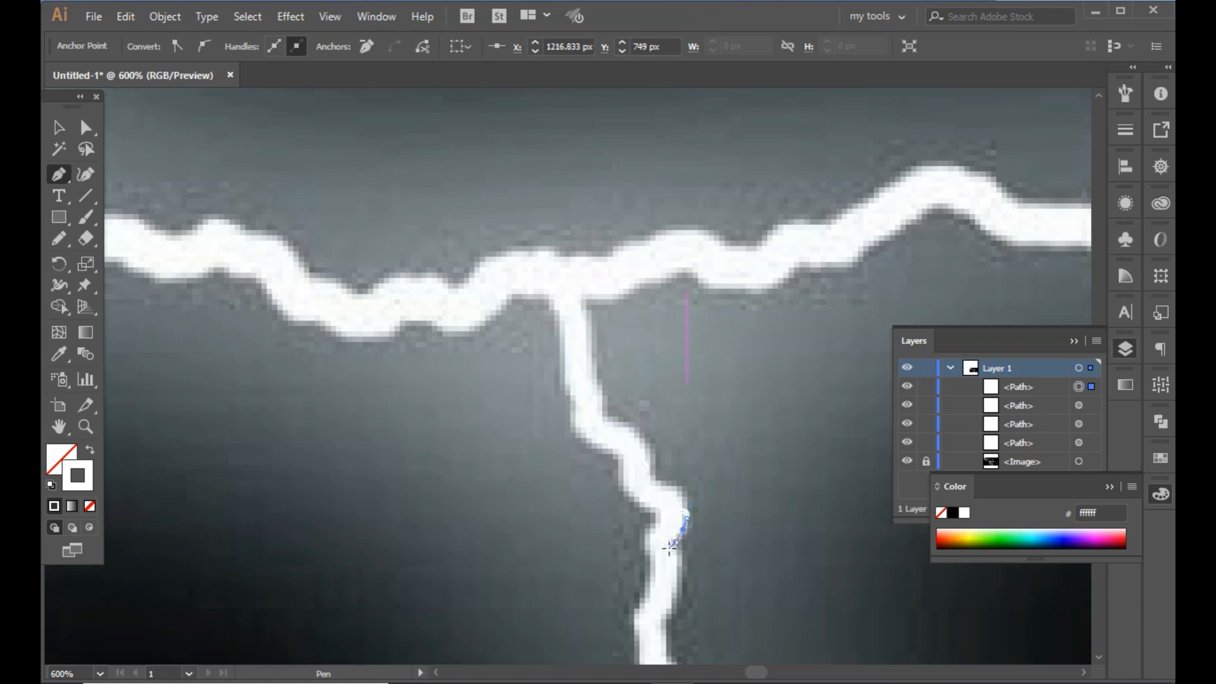
# - Continue the second downward branch's path from its first bulge down to the sharp corner where a thin side branch splits off
pyautogui.click(675, 542)
pyautogui.moveTo(670, 547); pyautogui.dragTo(671, 558)
pyautogui.moveTo(676, 571); pyautogui.dragTo(676, 576)
pyautogui.moveTo(671, 584); pyautogui.dragTo(588, 459)
pyautogui.click(583, 553)
pyautogui.moveTo(587, 565); pyautogui.dragTo(498, 436)
pyautogui.click(531, 527)
pyautogui.moveTo(515, 487); pyautogui.dragTo(527, 511)
pyautogui.click(530, 513)
pyautogui.moveTo(580, 578); pyautogui.dragTo(496, 469)
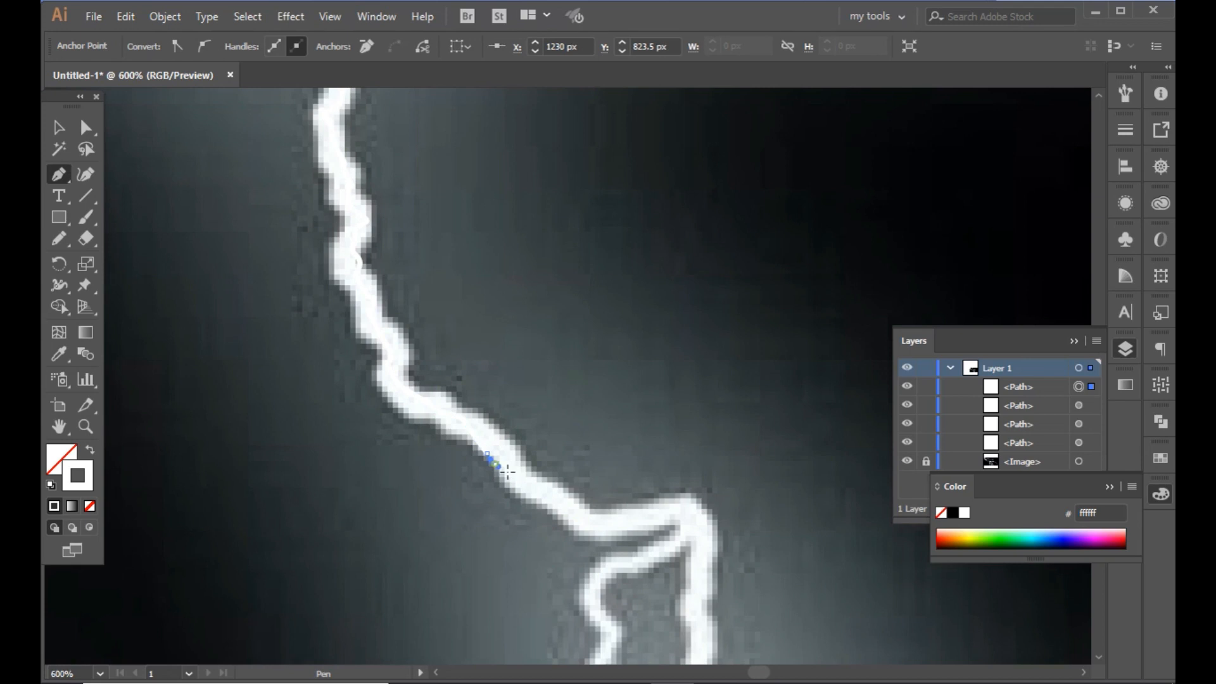
pyautogui.click(590, 526)
pyautogui.click(677, 520)
# - Trace the second downward branch from the sharp corner through its stepped bends toward the large fork
pyautogui.moveTo(703, 554); pyautogui.dragTo(609, 387)
pyautogui.click(607, 418)
pyautogui.moveTo(610, 427); pyautogui.dragTo(557, 330)
pyautogui.click(551, 335)
pyautogui.moveTo(565, 413); pyautogui.dragTo(573, 433)
pyautogui.moveTo(573, 434)
pyautogui.mouseDown()
pyautogui.moveTo(548, 381)
pyautogui.moveTo(558, 437)
pyautogui.mouseUp()
pyautogui.click(606, 454)
pyautogui.click(646, 475)
pyautogui.moveTo(647, 489); pyautogui.dragTo(596, 388)
pyautogui.click(597, 395)
pyautogui.moveTo(592, 399); pyautogui.dragTo(596, 405)
pyautogui.moveTo(608, 420); pyautogui.dragTo(612, 426)
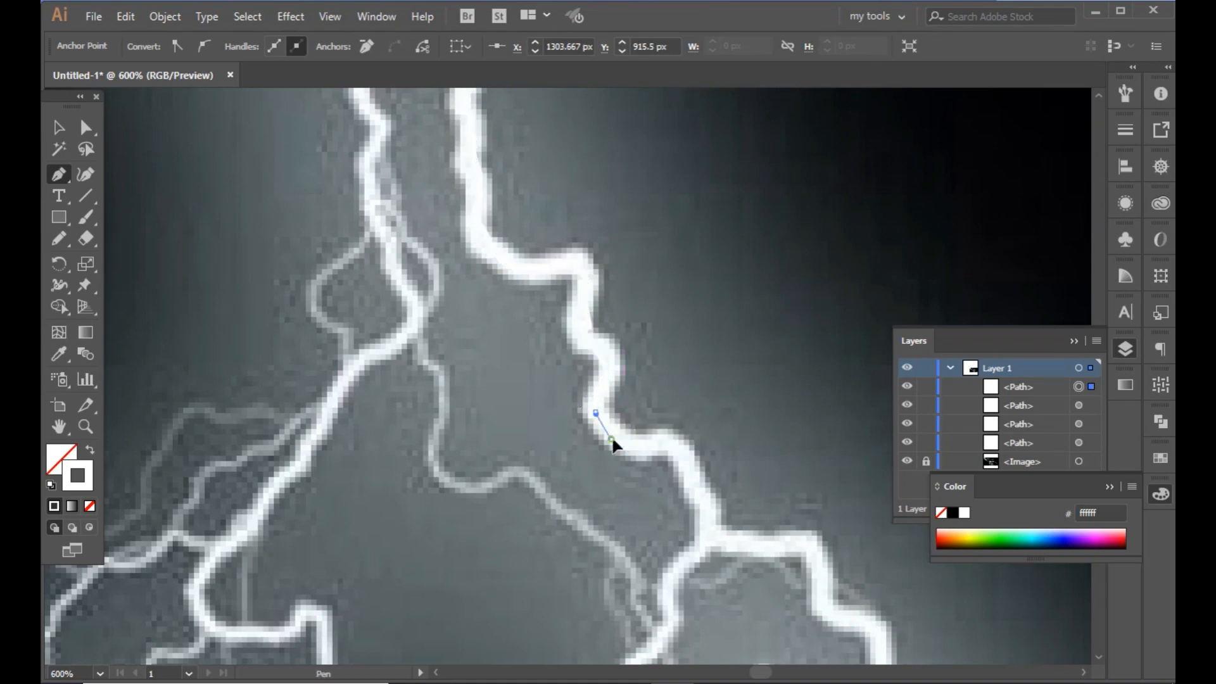
# - Trace the second downward branch through the large fork and along its outer arm to the next corner
pyautogui.moveTo(709, 518); pyautogui.dragTo(710, 523)
pyautogui.moveTo(709, 531); pyautogui.dragTo(716, 539)
pyautogui.moveTo(721, 546); pyautogui.dragTo(568, 414)
pyautogui.click(573, 420)
pyautogui.click(666, 470)
pyautogui.moveTo(697, 486); pyautogui.dragTo(702, 492)
pyautogui.click(724, 502)
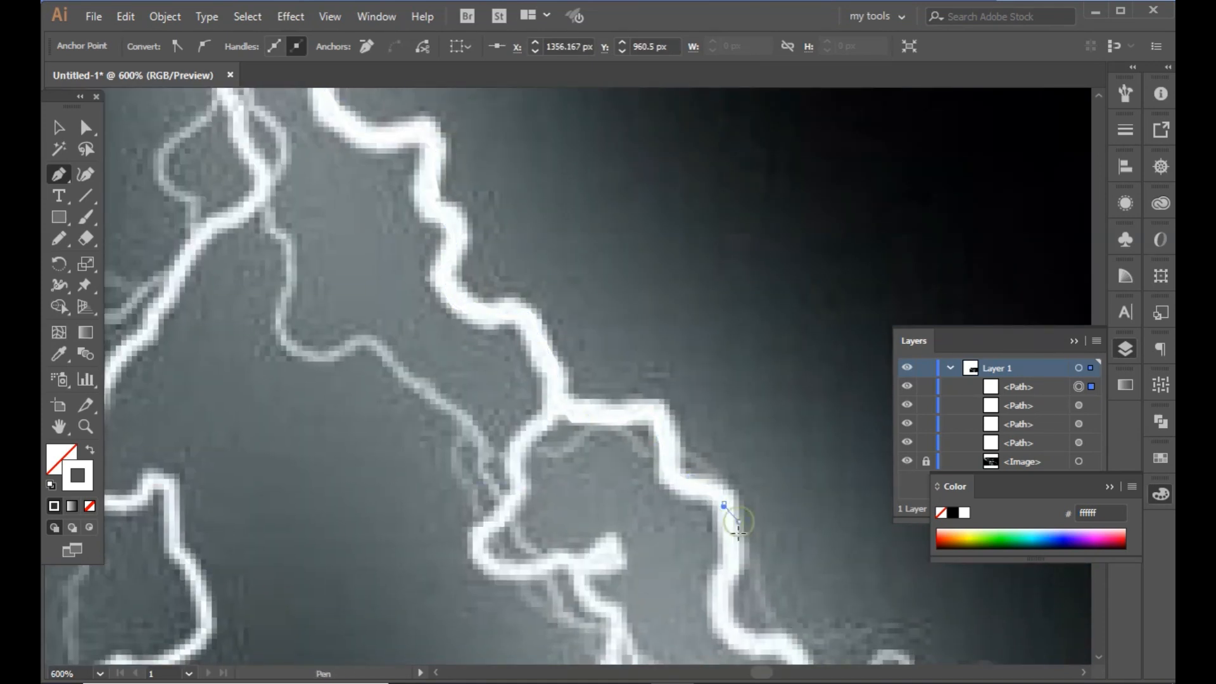
# - Follow the outer arm of the second downward branch down through its next bends with short path segments
pyautogui.click(739, 523)
pyautogui.moveTo(742, 533); pyautogui.dragTo(658, 427)
pyautogui.click(663, 440)
pyautogui.moveTo(663, 450); pyautogui.dragTo(653, 468)
pyautogui.click(717, 567)
pyautogui.moveTo(731, 590); pyautogui.dragTo(624, 438)
pyautogui.click(627, 440)
pyautogui.click(622, 454)
pyautogui.click(627, 476)
pyautogui.click(618, 510)
# - Trace the second downward branch around its inward curve and past the junction with the thick side branch
pyautogui.moveTo(592, 550); pyautogui.dragTo(537, 263)
pyautogui.click(594, 413)
pyautogui.click(573, 415)
pyautogui.click(543, 434)
pyautogui.moveTo(520, 384); pyautogui.dragTo(649, 368)
pyautogui.moveTo(642, 321); pyautogui.dragTo(643, 335)
pyautogui.moveTo(641, 348); pyautogui.dragTo(646, 358)
pyautogui.moveTo(714, 436); pyautogui.dragTo(716, 451)
pyautogui.moveTo(730, 473); pyautogui.dragTo(659, 351)
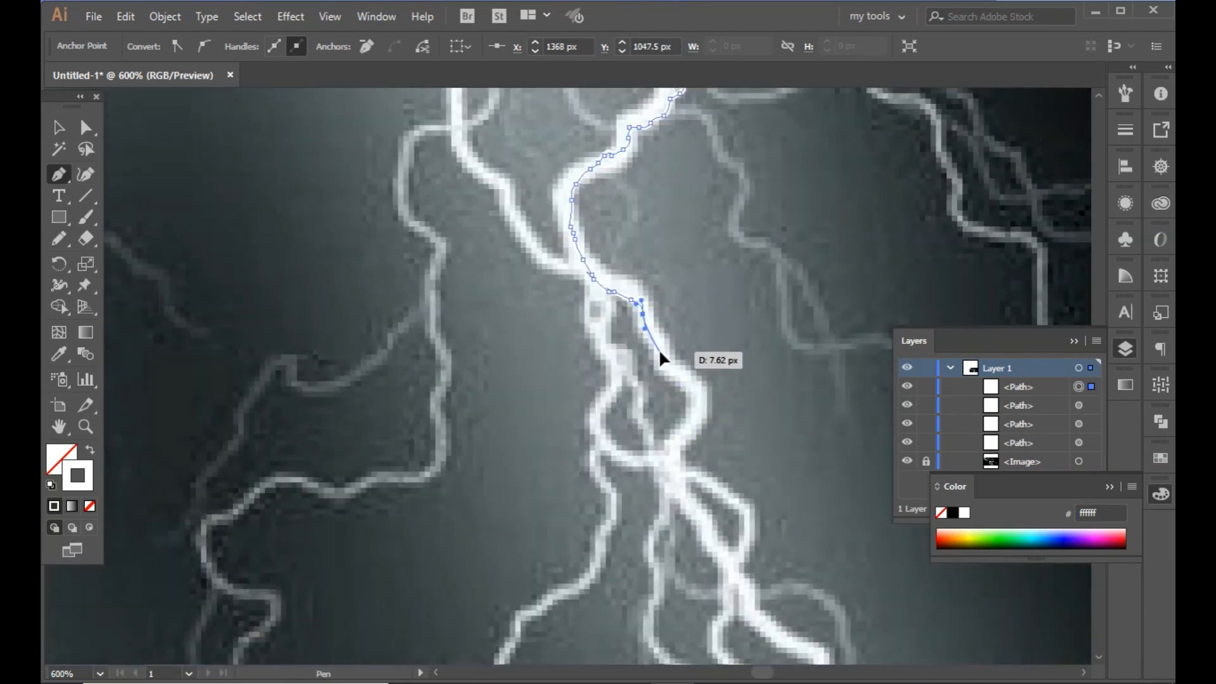
# - Trace the second downward branch through the crossing of thin branches and the split below it
pyautogui.moveTo(676, 443); pyautogui.dragTo(671, 447)
pyautogui.click(670, 454)
pyautogui.click(677, 473)
pyautogui.moveTo(683, 490); pyautogui.dragTo(686, 499)
pyautogui.moveTo(687, 510); pyautogui.dragTo(696, 520)
pyautogui.moveTo(696, 523); pyautogui.dragTo(610, 380)
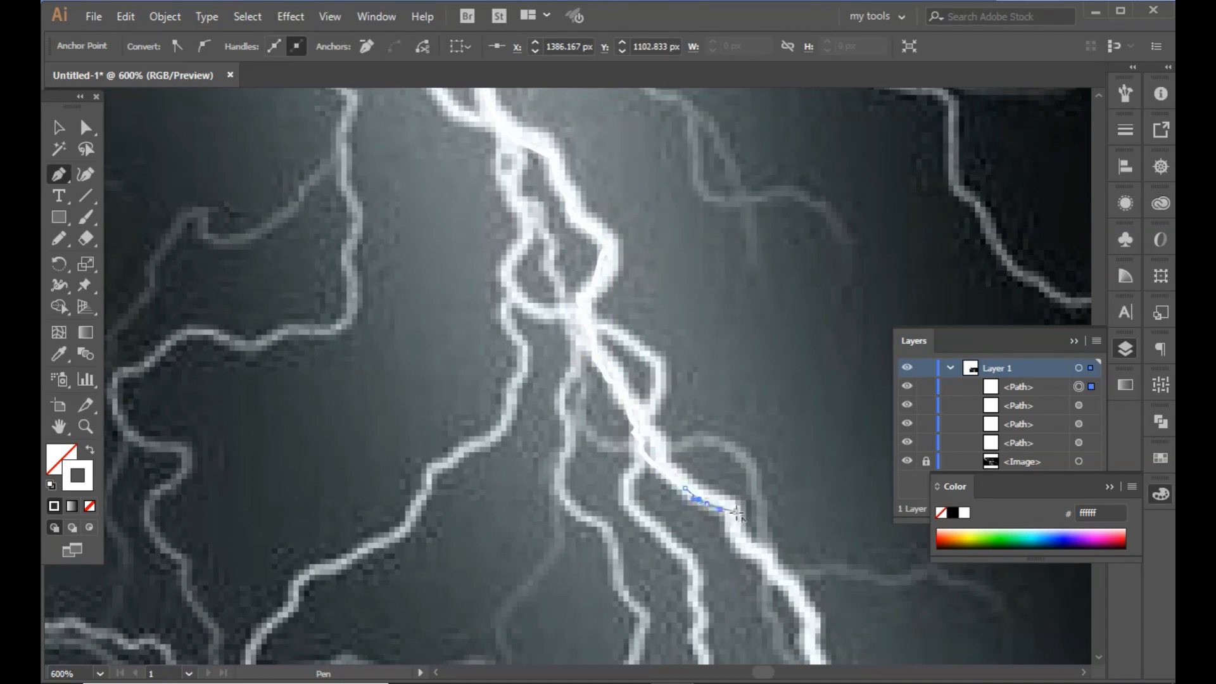
# - Trace the lowest section of the second downward branch in short segments down to the image's lower edge
pyautogui.moveTo(776, 564); pyautogui.dragTo(676, 337)
pyautogui.click(689, 359)
pyautogui.moveTo(706, 404); pyautogui.dragTo(707, 422)
pyautogui.moveTo(786, 531)
pyautogui.mouseDown()
pyautogui.moveTo(778, 573)
pyautogui.moveTo(746, 503)
pyautogui.mouseUp()
pyautogui.hotkey('ctrl', 'z')
pyautogui.click(792, 548)
pyautogui.click(780, 565)
pyautogui.click(738, 528)
pyautogui.click(722, 555)
pyautogui.click(737, 567)
pyautogui.click(775, 594)
pyautogui.click(792, 582)
pyautogui.moveTo(810, 620); pyautogui.dragTo(792, 505)
pyautogui.moveTo(790, 511); pyautogui.dragTo(793, 535)
pyautogui.moveTo(819, 580); pyautogui.dragTo(694, 395)
# - Extend the second downward branch's path in irregular segments past the image's lower edge and end it there
pyautogui.click(710, 352)
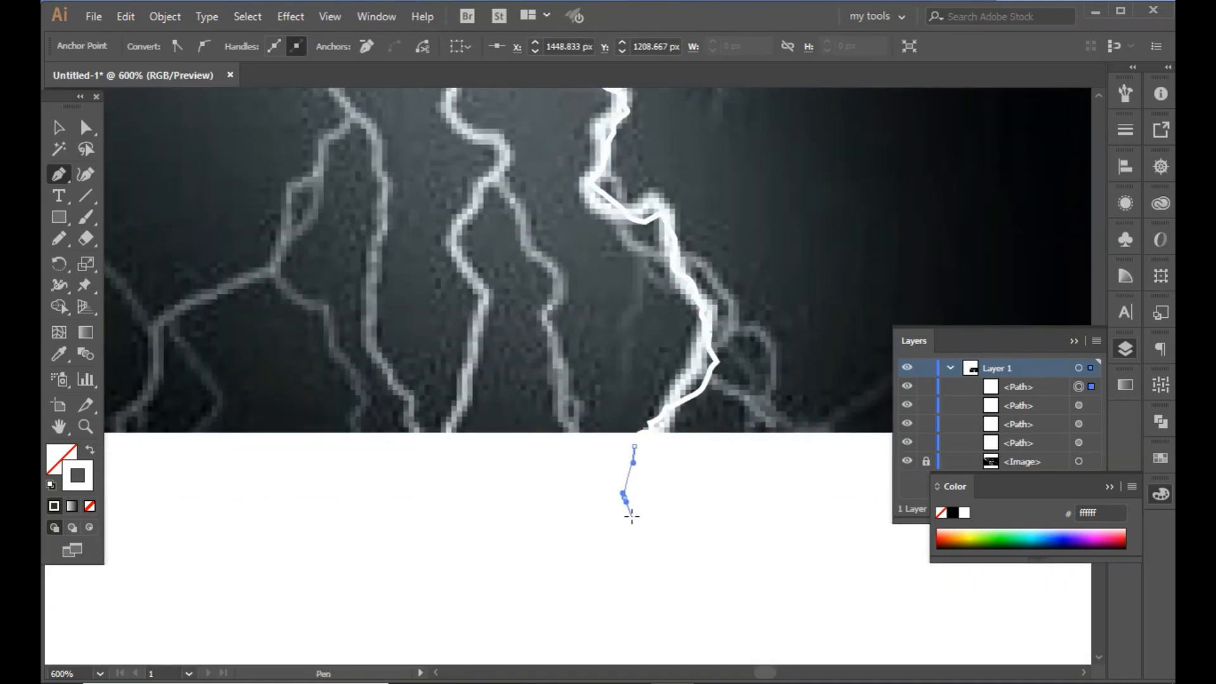
pyautogui.click(634, 530)
pyautogui.moveTo(641, 572); pyautogui.dragTo(620, 399)
pyautogui.click(625, 412)
pyautogui.click(590, 602)
# - Give the second downward branch's path the tapered width profile and a 7.54 pt stroke
pyautogui.click(59, 127)
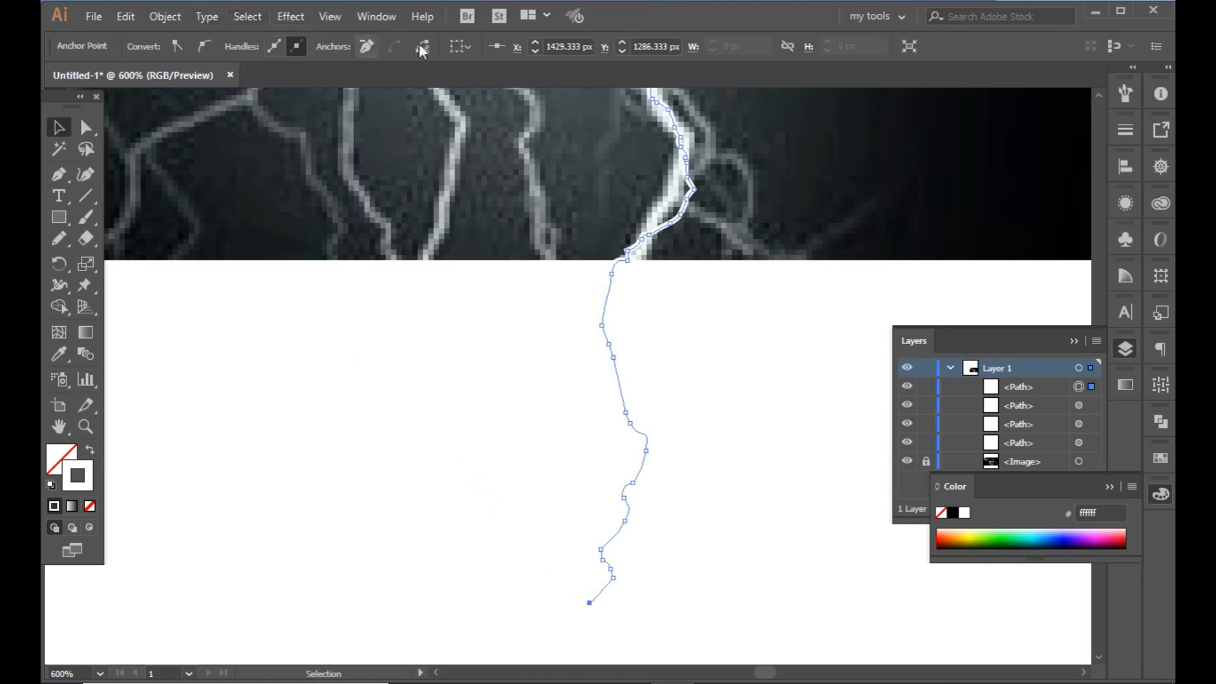
pyautogui.click(308, 46)
pyautogui.click(291, 46)
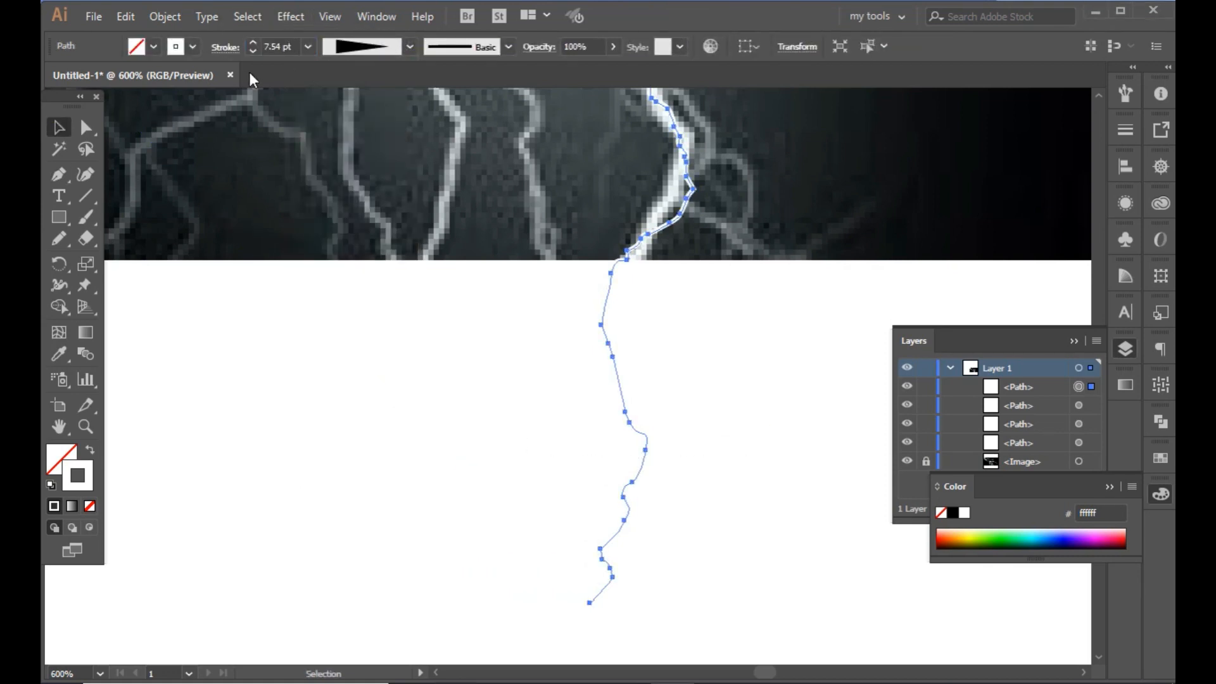
# - Move the second tapered downward branch off the reference image onto the traced main bolt and deselect it
pyautogui.hotkey('ctrl', '-')
pyautogui.hotkey('ctrl', '-')
pyautogui.hotkey('ctrl', '-')
pyautogui.hotkey('ctrl', '-')
pyautogui.hotkey('ctrl', '-')
pyautogui.hotkey('ctrl', '-')
pyautogui.hotkey('ctrl', '-')
pyautogui.hotkey('ctrl', '-')
pyautogui.moveTo(699, 426); pyautogui.dragTo(344, 242)
pyautogui.moveTo(264, 200); pyautogui.dragTo(287, 285)
pyautogui.click(575, 255)
# - Start a new path at the upward branch's junction with the main bolt and trace its first section
pyautogui.moveTo(475, 304); pyautogui.dragTo(429, 152)
pyautogui.press('z')
pyautogui.moveTo(493, 199); pyautogui.dragTo(570, 333)
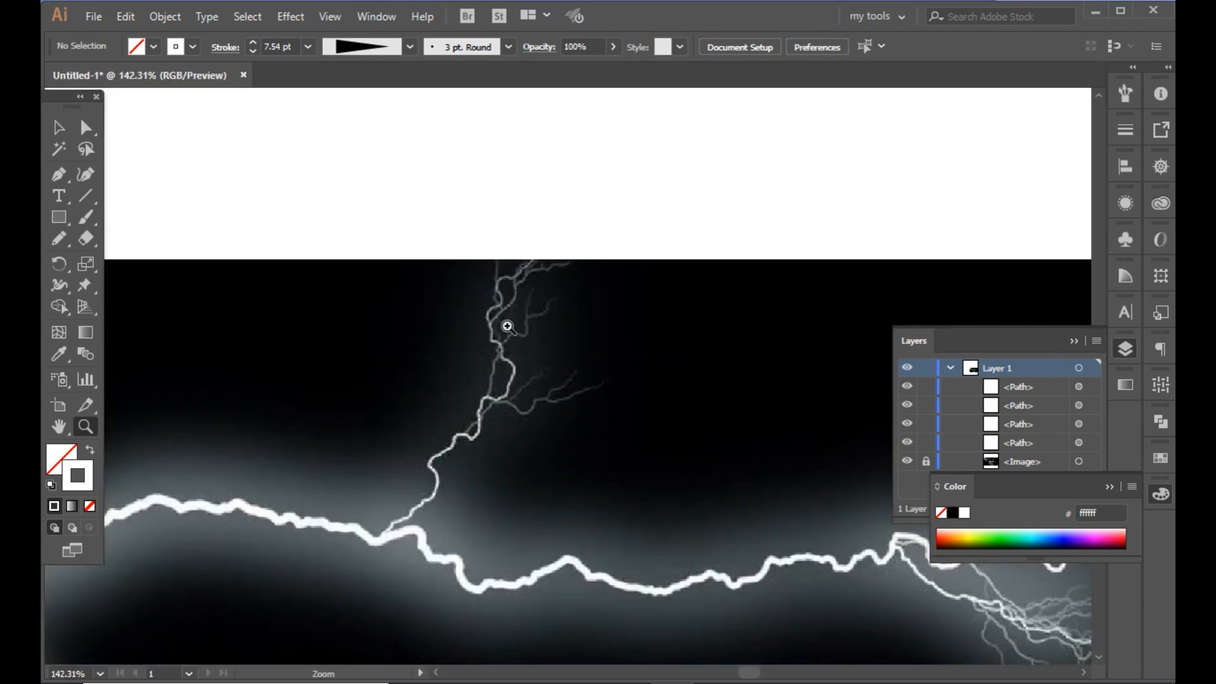
pyautogui.moveTo(242, 352); pyautogui.dragTo(607, 543)
pyautogui.click(473, 595)
pyautogui.hotkey('ctrl', '+')
pyautogui.hotkey('ctrl', '+')
pyautogui.moveTo(589, 380); pyautogui.dragTo(504, 532)
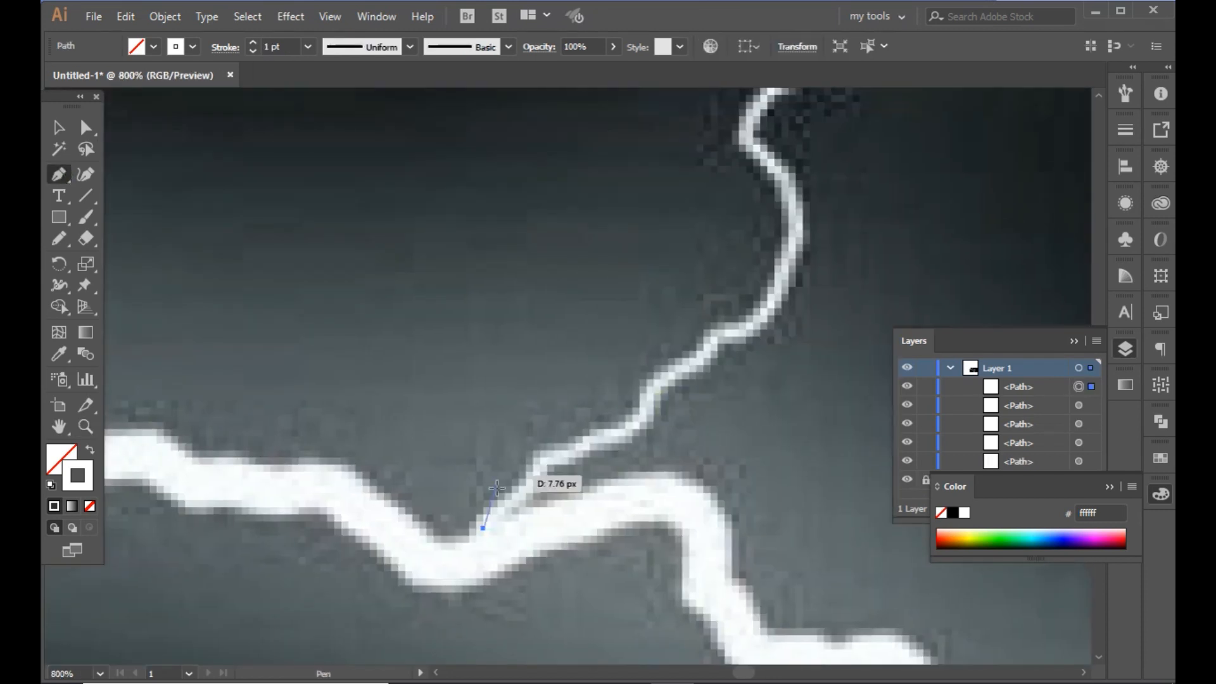
pyautogui.click(550, 446)
# - Trace the upward branch through its stepped section and around the wide curve to the bend above it
pyautogui.moveTo(710, 364); pyautogui.dragTo(587, 447)
pyautogui.moveTo(562, 440); pyautogui.dragTo(608, 431)
pyautogui.click(608, 417)
pyautogui.moveTo(634, 404); pyautogui.dragTo(543, 464)
pyautogui.moveTo(547, 432); pyautogui.dragTo(550, 416)
pyautogui.moveTo(553, 404); pyautogui.dragTo(545, 385)
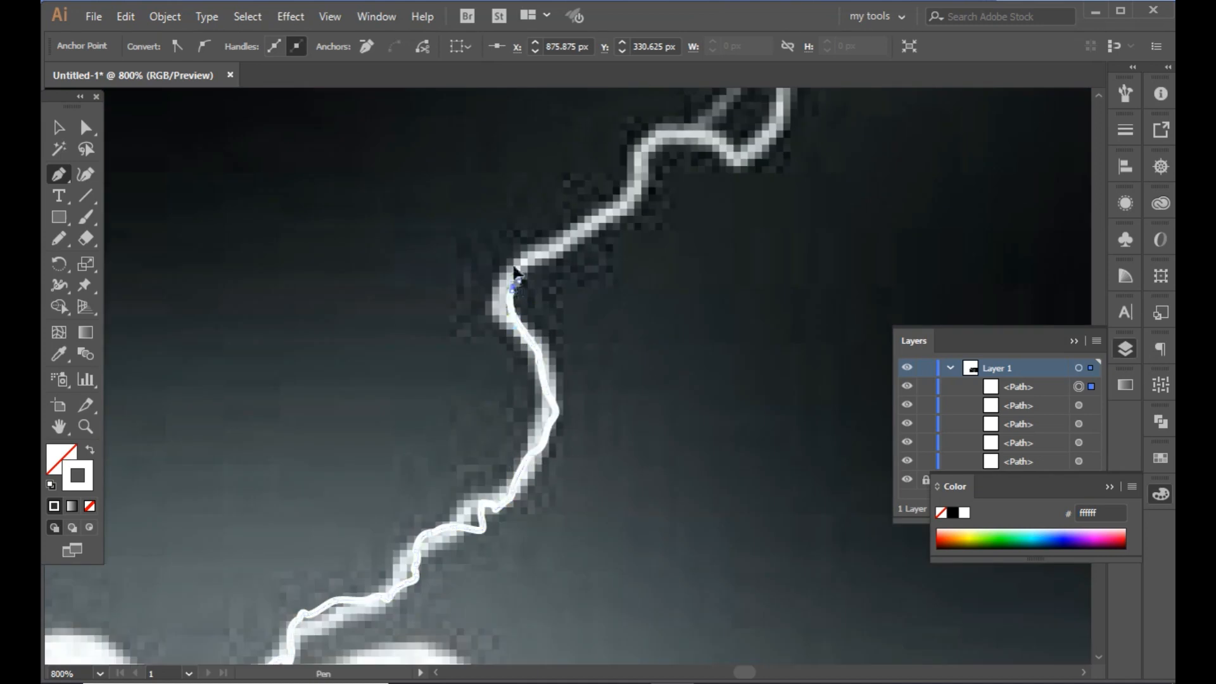
# - Continue the upward branch's path along the diagonal section to the V-shaped dip
pyautogui.moveTo(595, 245); pyautogui.dragTo(323, 445)
pyautogui.click(330, 442)
pyautogui.click(346, 432)
pyautogui.click(357, 417)
pyautogui.click(377, 367)
pyautogui.click(408, 358)
pyautogui.click(450, 357)
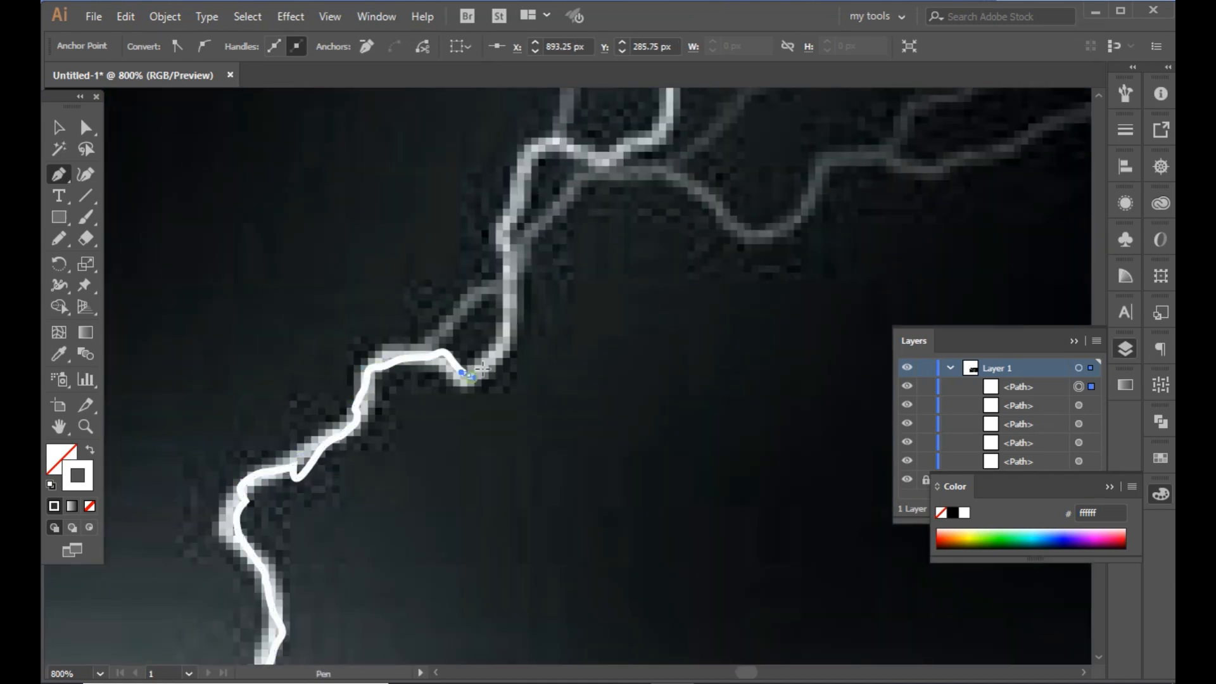
pyautogui.moveTo(482, 368); pyautogui.dragTo(486, 359)
# - Trace the upward branch from the V-shaped dip over the next ledge and up around the outer bulge
pyautogui.moveTo(519, 335); pyautogui.dragTo(529, 460)
pyautogui.click(548, 287)
pyautogui.click(619, 287)
pyautogui.moveTo(670, 287); pyautogui.dragTo(602, 412)
pyautogui.hotkey('ctrl', 'z')
pyautogui.moveTo(511, 401); pyautogui.dragTo(531, 406)
pyautogui.click(622, 328)
pyautogui.click(653, 260)
pyautogui.moveTo(654, 248); pyautogui.dragTo(662, 415)
pyautogui.click(655, 366)
pyautogui.click(637, 356)
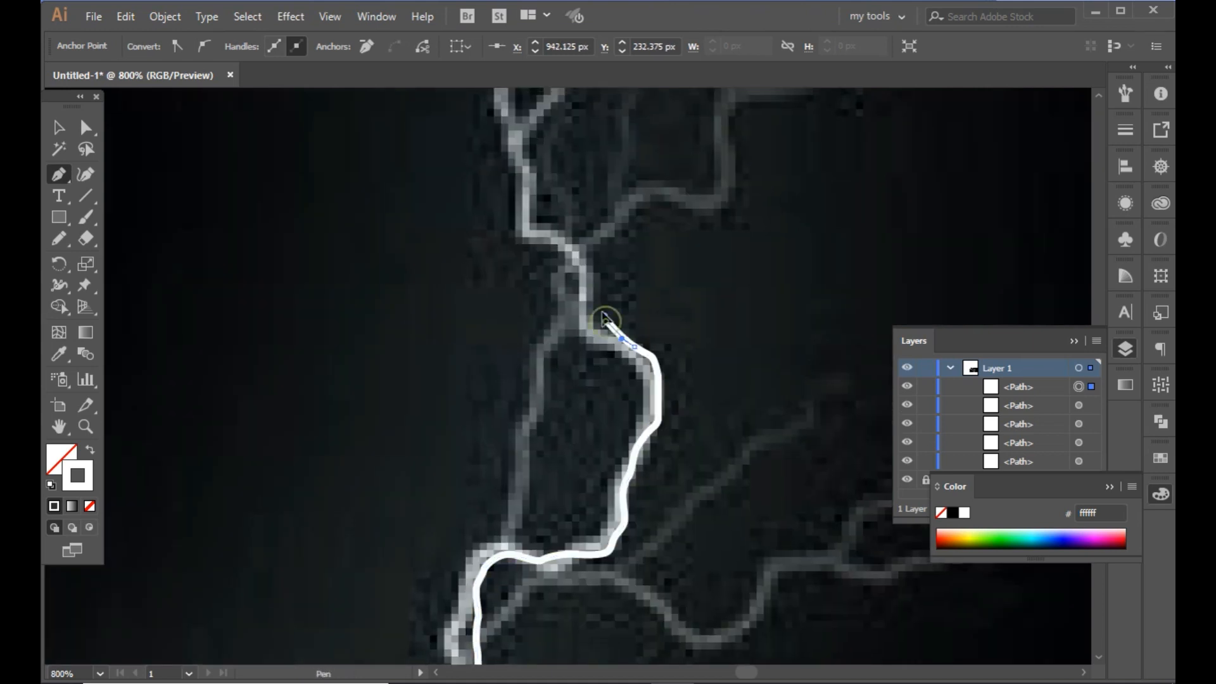
# - Trace the upward branch from the outer bulge through the narrow zigzag to the start of the upper loop
pyautogui.click(590, 304)
pyautogui.click(573, 255)
pyautogui.moveTo(573, 255); pyautogui.dragTo(651, 407)
pyautogui.click(578, 305)
pyautogui.moveTo(599, 233); pyautogui.dragTo(581, 378)
pyautogui.click(567, 392)
pyautogui.click(555, 369)
pyautogui.click(641, 330)
pyautogui.click(629, 282)
pyautogui.moveTo(619, 268); pyautogui.dragTo(609, 262)
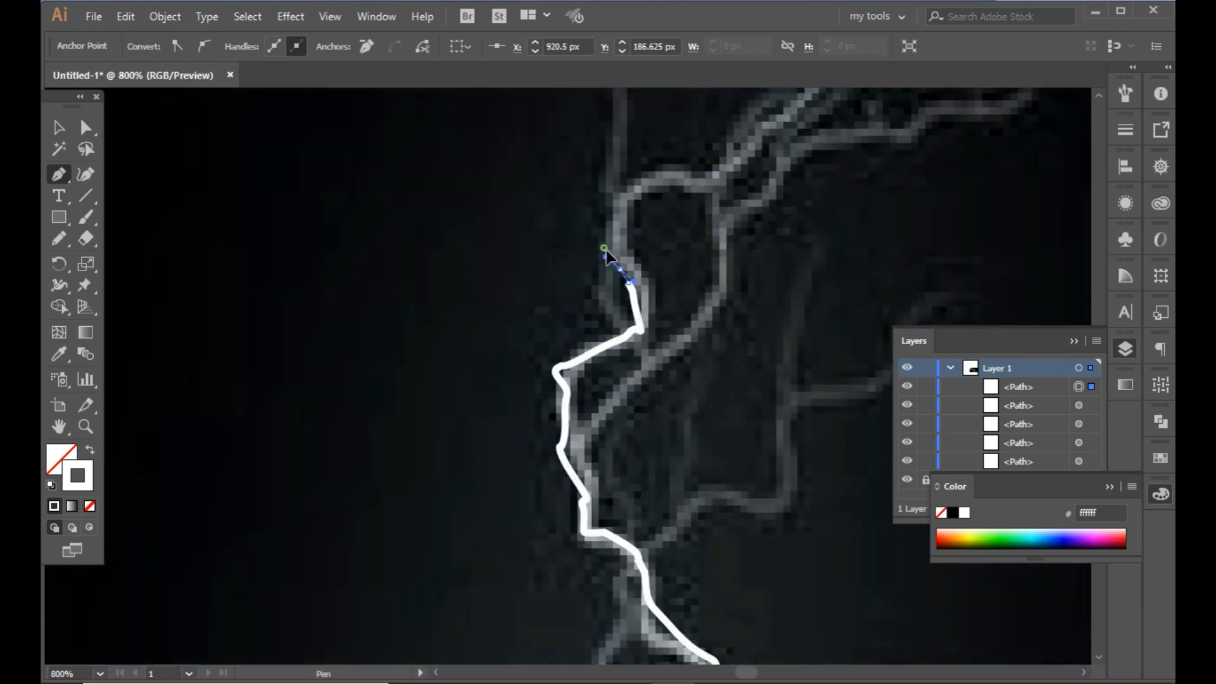
# - Trace the upward branch over its upper loop to just below the image's upper edge
pyautogui.click(719, 193)
pyautogui.moveTo(686, 183); pyautogui.dragTo(638, 300)
pyautogui.click(716, 295)
pyautogui.click(750, 238)
# - Extend the upward branch's path in irregular segments past the image's upper edge and end it there
pyautogui.moveTo(767, 203); pyautogui.dragTo(787, 168)
pyautogui.click(929, 161)
pyautogui.click(946, 167)
pyautogui.click(971, 159)
pyautogui.click(979, 146)
pyautogui.click(981, 136)
pyautogui.moveTo(1000, 119); pyautogui.dragTo(1008, 121)
# - Give the upward branch's path the tapered width profile and a 4 pt stroke, and deselect it
pyautogui.press('v')
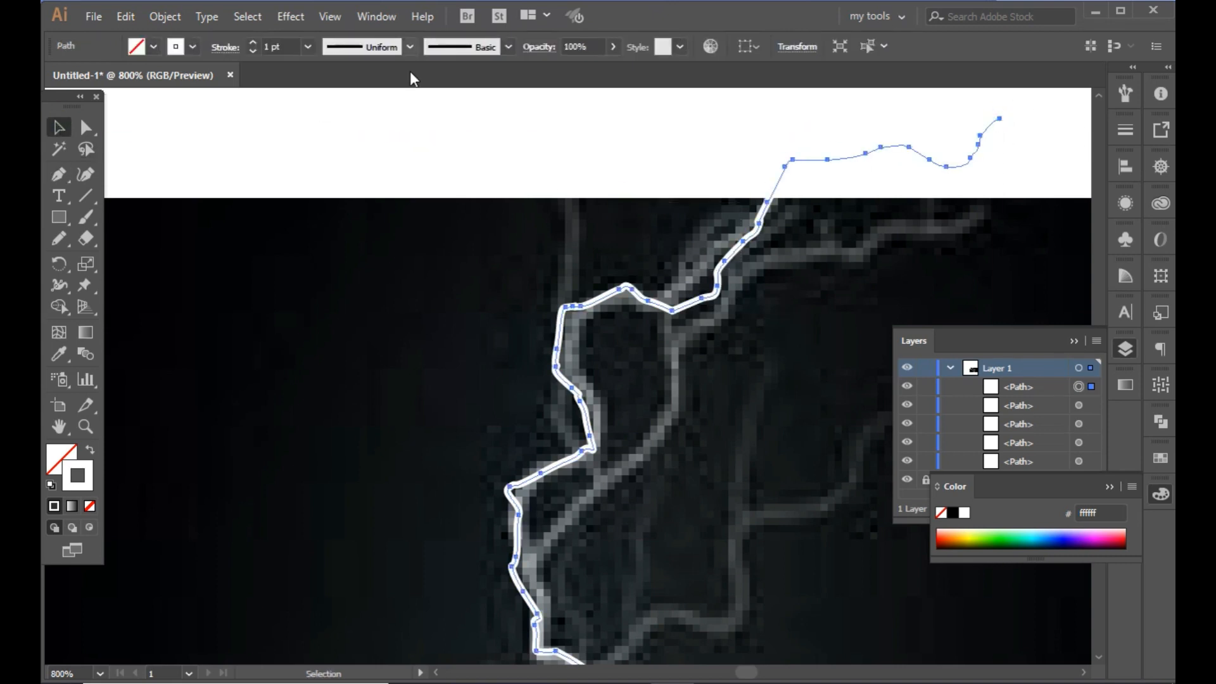
pyautogui.click(308, 46)
pyautogui.click(328, 180)
pyautogui.click(379, 290)
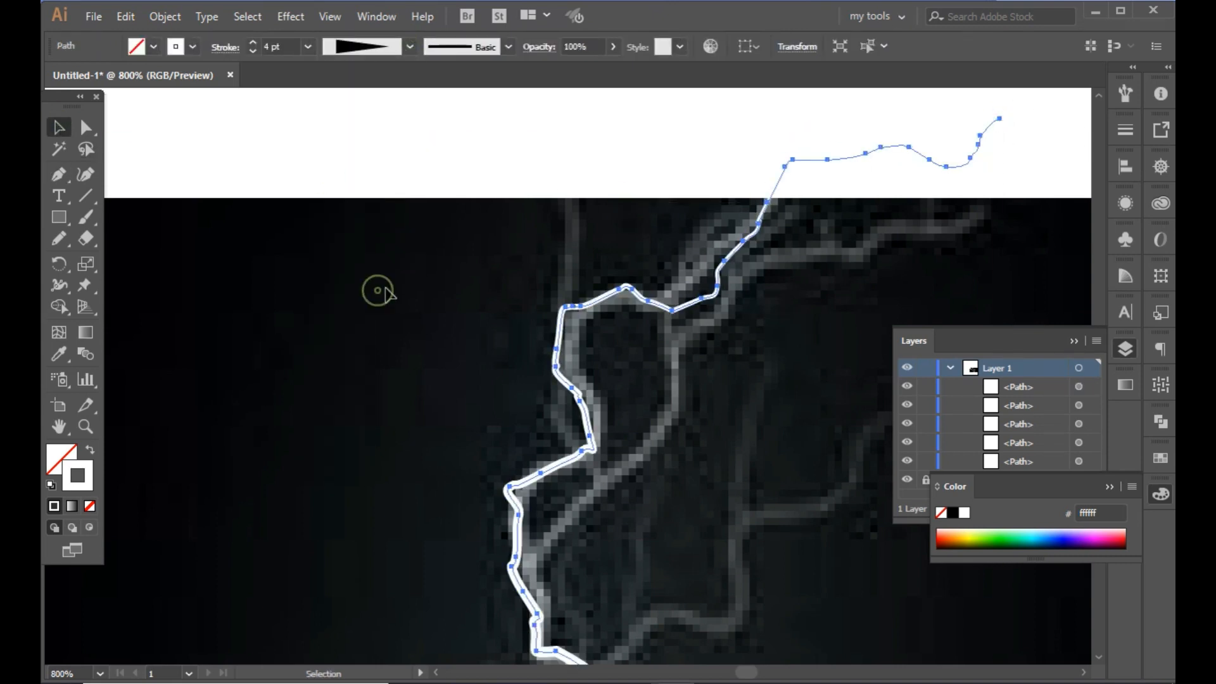
# - Move the upward branch's path off the image to its place on the assembled bolt and deselect it
pyautogui.hotkey('ctrl', '-')
pyautogui.hotkey('ctrl', '-')
pyautogui.hotkey('ctrl', '-')
pyautogui.hotkey('ctrl', '-')
pyautogui.scroll(-4, 390, 279)
pyautogui.hotkey('ctrl', '-')
pyautogui.hotkey('ctrl', '-')
pyautogui.hotkey('ctrl', '-')
pyautogui.hotkey('ctrl', '-')
pyautogui.hotkey('ctrl', '-')
pyautogui.moveTo(563, 387); pyautogui.dragTo(131, 183)
pyautogui.scroll(3, 241, 132)
pyautogui.moveTo(127, 184); pyautogui.dragTo(320, 273)
pyautogui.click(608, 288)
# - Start a new path at the top of the leftmost downward branch and trace its outer strand down to the crossing below the small loop
pyautogui.scroll(-3, 608, 288)
pyautogui.moveTo(785, 486); pyautogui.dragTo(461, 199)
pyautogui.moveTo(455, 332); pyautogui.dragTo(587, 435)
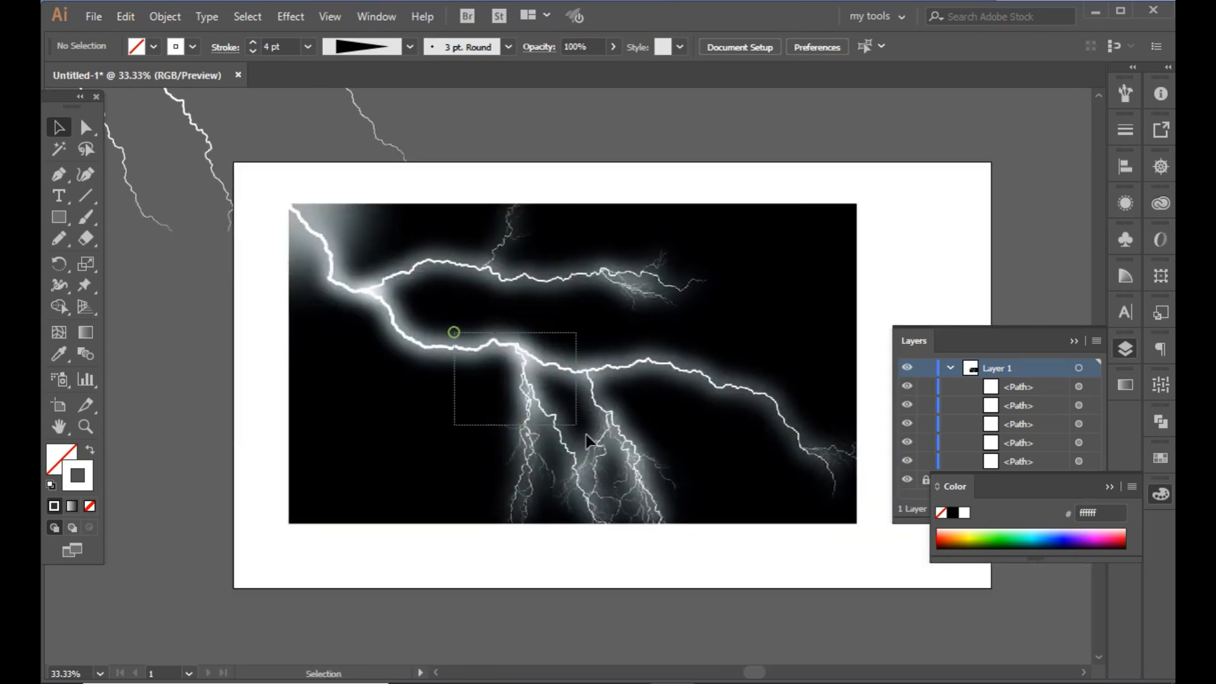
pyautogui.click(86, 427)
pyautogui.moveTo(494, 359); pyautogui.dragTo(622, 503)
pyautogui.moveTo(450, 304); pyautogui.dragTo(437, 503)
pyautogui.moveTo(324, 257); pyautogui.dragTo(582, 529)
pyautogui.click(59, 174)
pyautogui.click(501, 245)
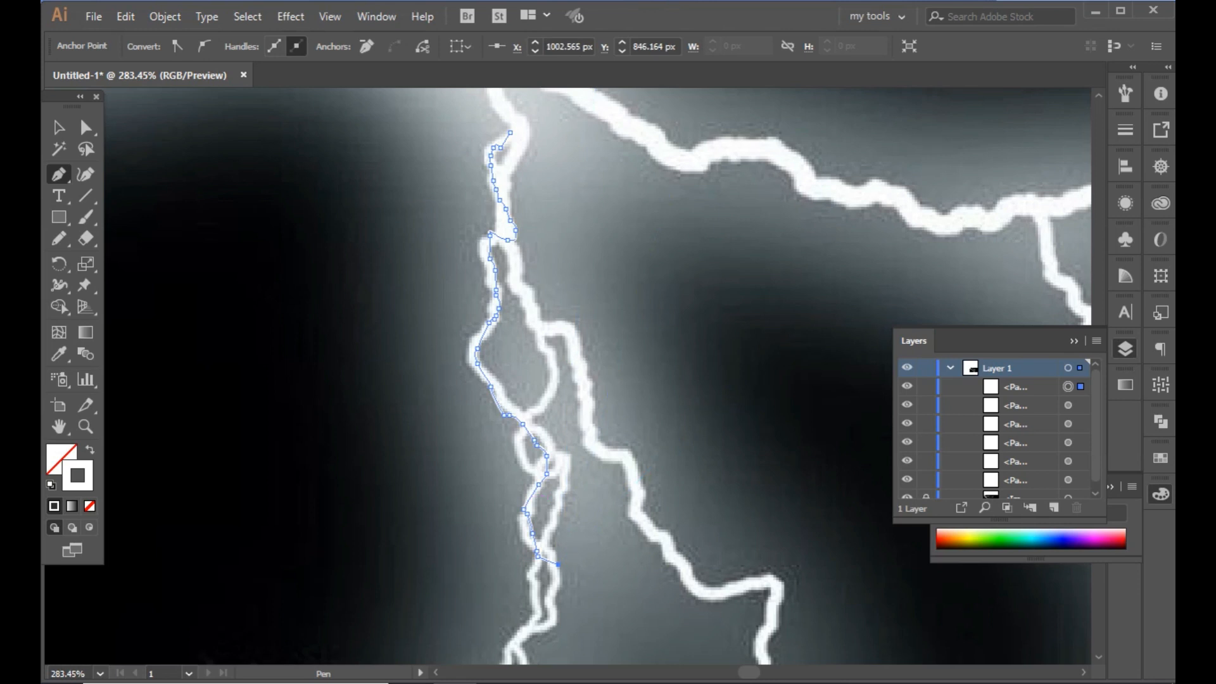
# - Continue the path below the twin strands' narrow crossings and down the right strand past the small ring
pyautogui.moveTo(568, 578); pyautogui.dragTo(461, 346)
pyautogui.hotkey('ctrl', '+')
pyautogui.hotkey('ctrl', '+')
pyautogui.click(567, 378)
pyautogui.click(568, 401)
pyautogui.moveTo(558, 434); pyautogui.dragTo(565, 447)
pyautogui.click(547, 479)
pyautogui.click(509, 484)
pyautogui.click(519, 542)
# - Trace the rest of the right strand to its fork, then follow the bright line down to where it meets the left strand
pyautogui.moveTo(530, 565); pyautogui.dragTo(505, 410)
pyautogui.click(507, 490)
pyautogui.click(474, 497)
pyautogui.click(510, 505)
pyautogui.click(524, 530)
pyautogui.click(525, 442)
pyautogui.moveTo(528, 487); pyautogui.dragTo(487, 312)
pyautogui.moveTo(467, 383); pyautogui.dragTo(466, 385)
pyautogui.click(427, 414)
pyautogui.moveTo(433, 417); pyautogui.dragTo(467, 296)
pyautogui.moveTo(445, 327); pyautogui.dragTo(437, 336)
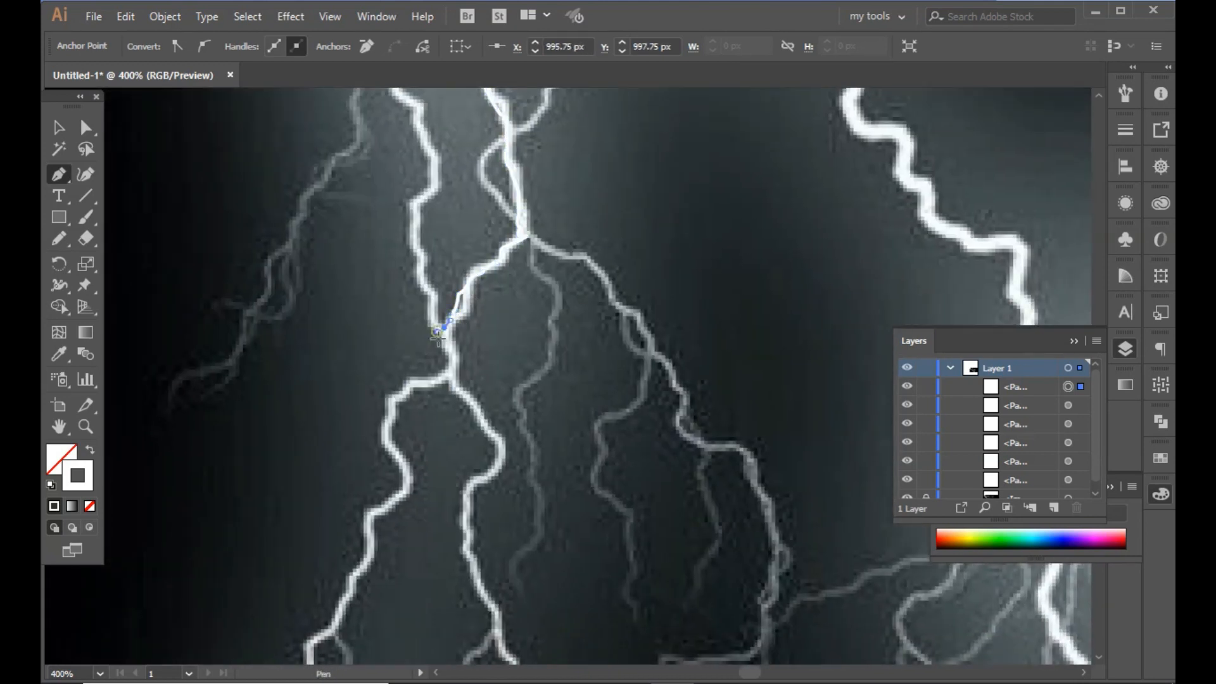
# - Trace the path down the lower right fork, around its upper bulge and along the straight stretch below
pyautogui.moveTo(476, 486); pyautogui.dragTo(475, 487)
pyautogui.click(467, 496)
pyautogui.click(462, 511)
pyautogui.moveTo(469, 535); pyautogui.dragTo(448, 404)
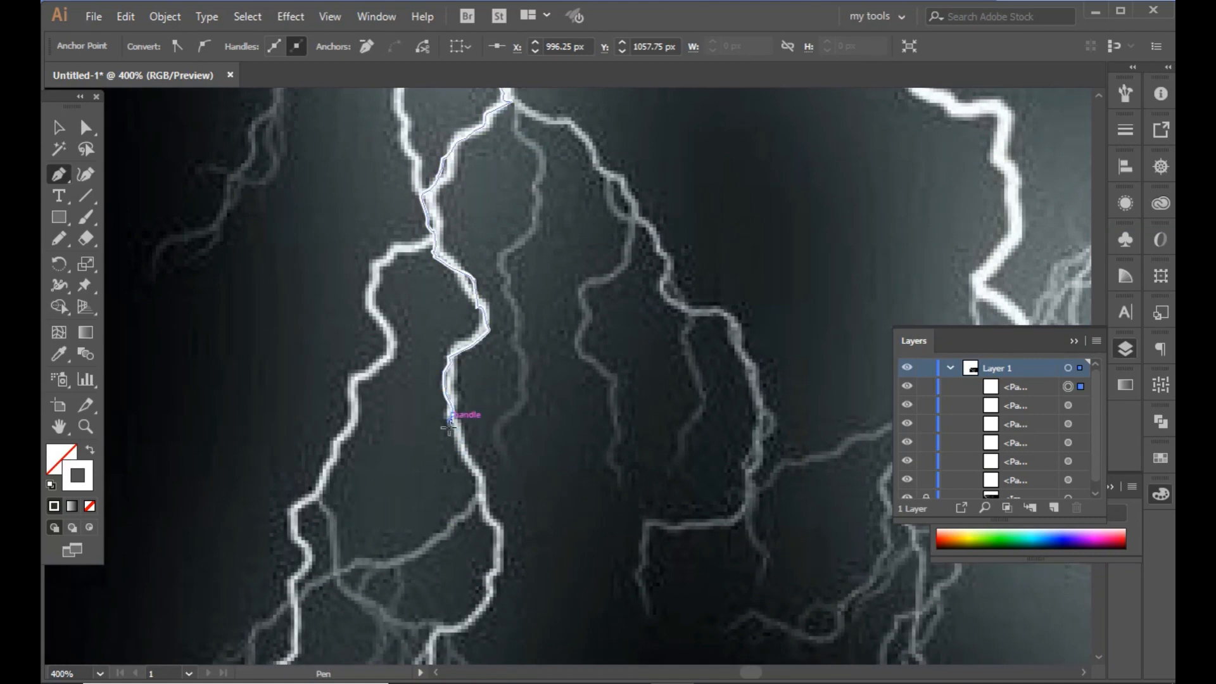
pyautogui.click(447, 421)
pyautogui.moveTo(463, 464); pyautogui.dragTo(470, 477)
# - Trace the fork around its outer curve and down past the small side loops to the image's lower edge
pyautogui.moveTo(485, 505); pyautogui.dragTo(445, 376)
pyautogui.moveTo(445, 474); pyautogui.dragTo(478, 325)
pyautogui.click(470, 333)
pyautogui.moveTo(437, 365)
pyautogui.mouseDown()
pyautogui.moveTo(420, 399)
pyautogui.moveTo(418, 355)
pyautogui.mouseUp()
pyautogui.moveTo(423, 456); pyautogui.dragTo(482, 318)
pyautogui.moveTo(463, 345); pyautogui.dragTo(456, 397)
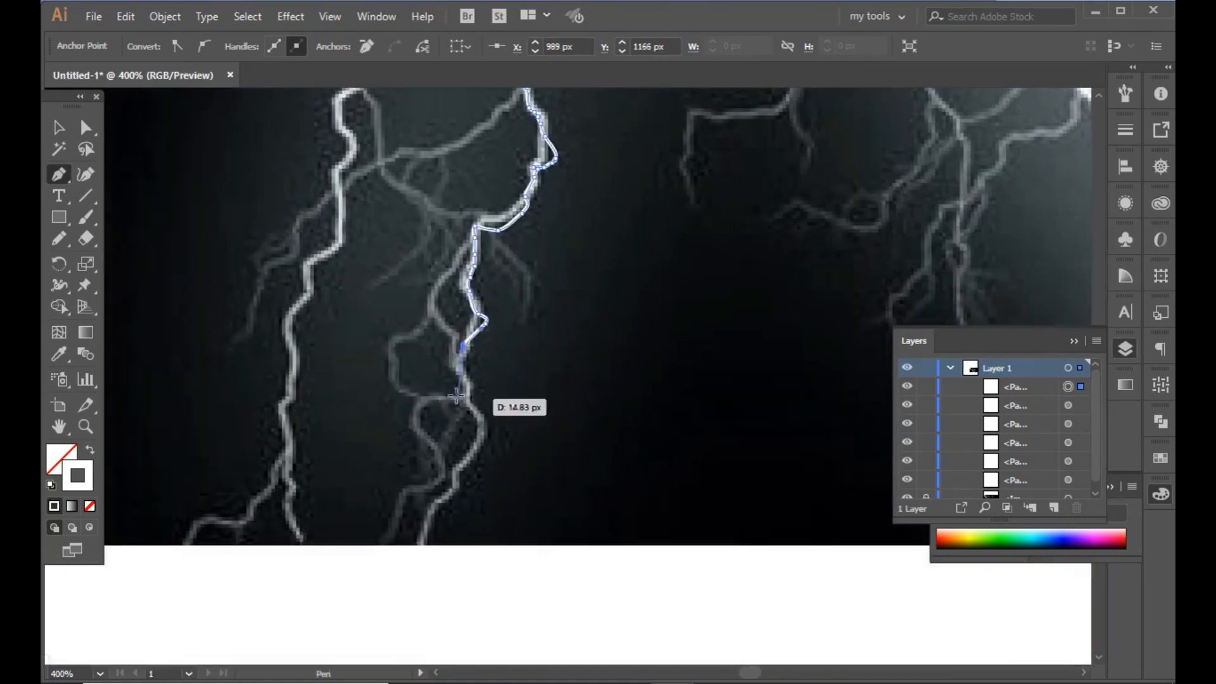
pyautogui.click(484, 441)
pyautogui.click(464, 455)
pyautogui.moveTo(454, 490); pyautogui.dragTo(451, 494)
pyautogui.click(427, 514)
# - Extend the downward branch's path in irregular segments past the image's lower edge and end it there
pyautogui.moveTo(420, 551); pyautogui.dragTo(446, 368)
pyautogui.moveTo(453, 431); pyautogui.dragTo(445, 455)
pyautogui.click(418, 483)
pyautogui.moveTo(431, 583); pyautogui.dragTo(429, 612)
pyautogui.click(415, 612)
pyautogui.click(380, 608)
pyautogui.click(316, 604)
pyautogui.click(304, 613)
pyautogui.click(296, 624)
# - Give the downward branch's path the tapered width profile and a 4 pt stroke
pyautogui.click(60, 127)
pyautogui.click(410, 48)
pyautogui.click(344, 183)
pyautogui.click(307, 46)
pyautogui.click(346, 186)
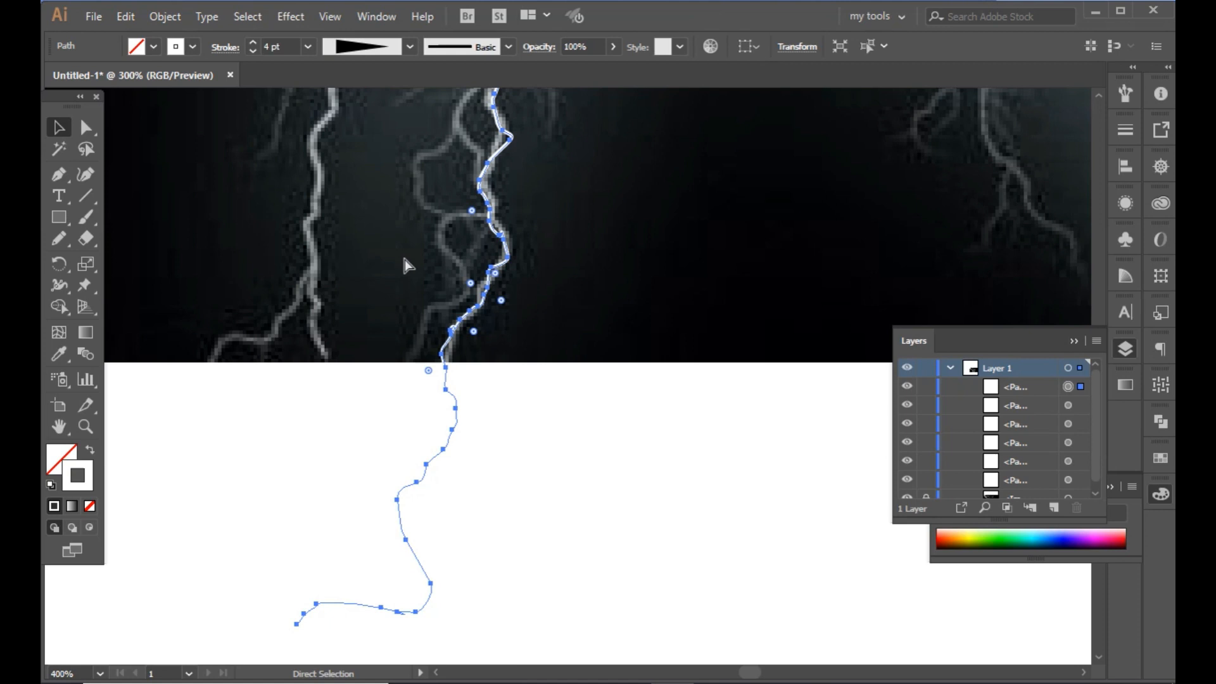
# - Move the downward branch's path beside the image, attach it near the top of the assembled left downward branch, and deselect it
pyautogui.hotkey('ctrl', '-')
pyautogui.hotkey('ctrl', '-')
pyautogui.hotkey('ctrl', '-')
pyautogui.hotkey('ctrl', '-')
pyautogui.hotkey('ctrl', '-')
pyautogui.hotkey('ctrl', '-')
pyautogui.moveTo(563, 231); pyautogui.dragTo(601, 382)
pyautogui.click(574, 425)
pyautogui.moveTo(611, 437); pyautogui.dragTo(71, 107)
pyautogui.moveTo(224, 123); pyautogui.dragTo(384, 303)
pyautogui.moveTo(215, 238); pyautogui.dragTo(271, 220)
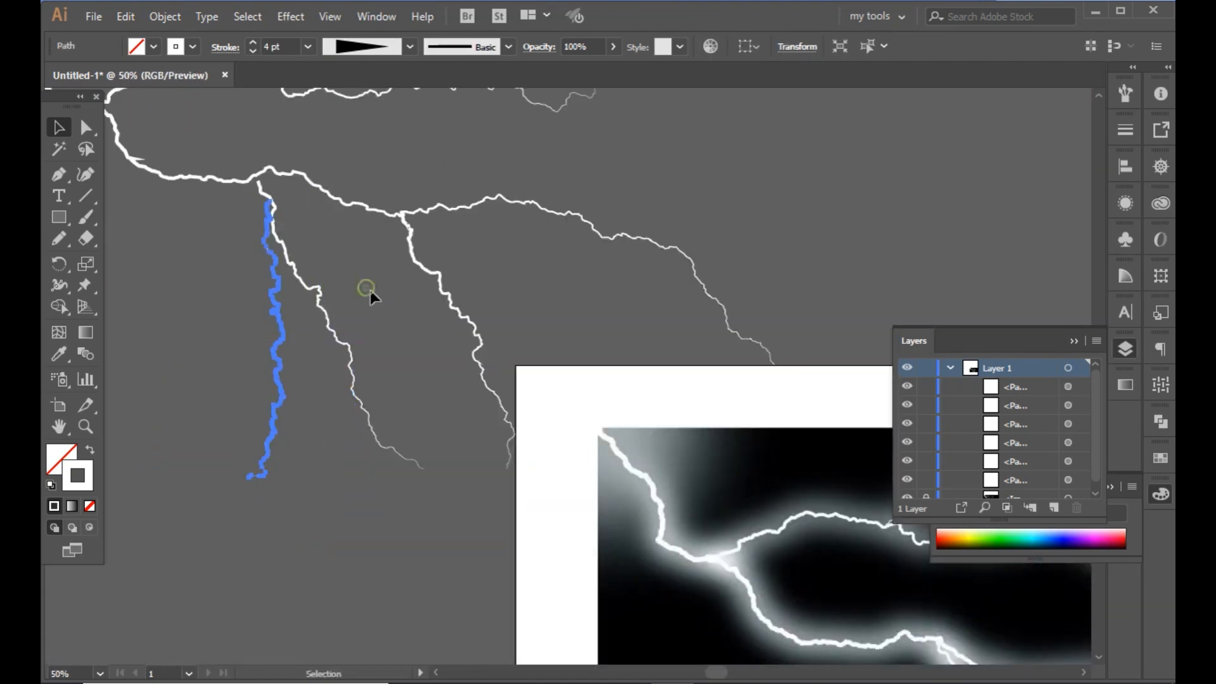
pyautogui.click(367, 291)
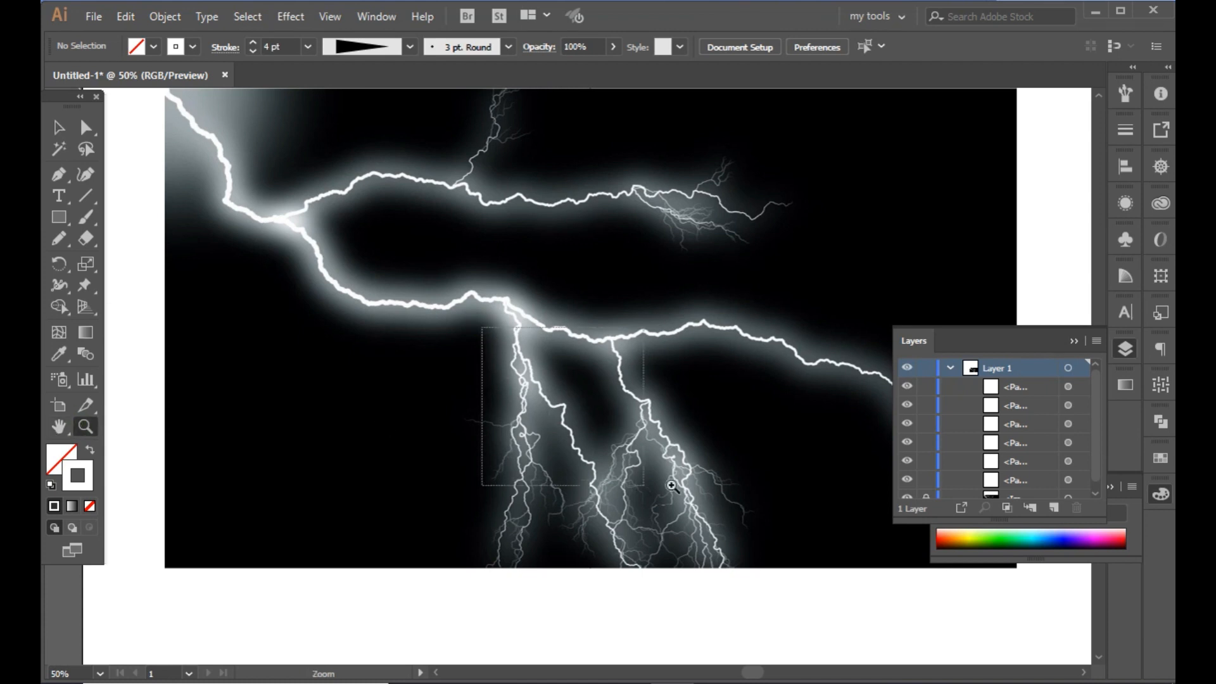
# - Start a new path at the inner strand's fork on the leftmost downward branch and trace its curve down towards the outer strand
pyautogui.moveTo(672, 487); pyautogui.dragTo(672, 487)
pyautogui.press('p')
pyautogui.click(433, 206)
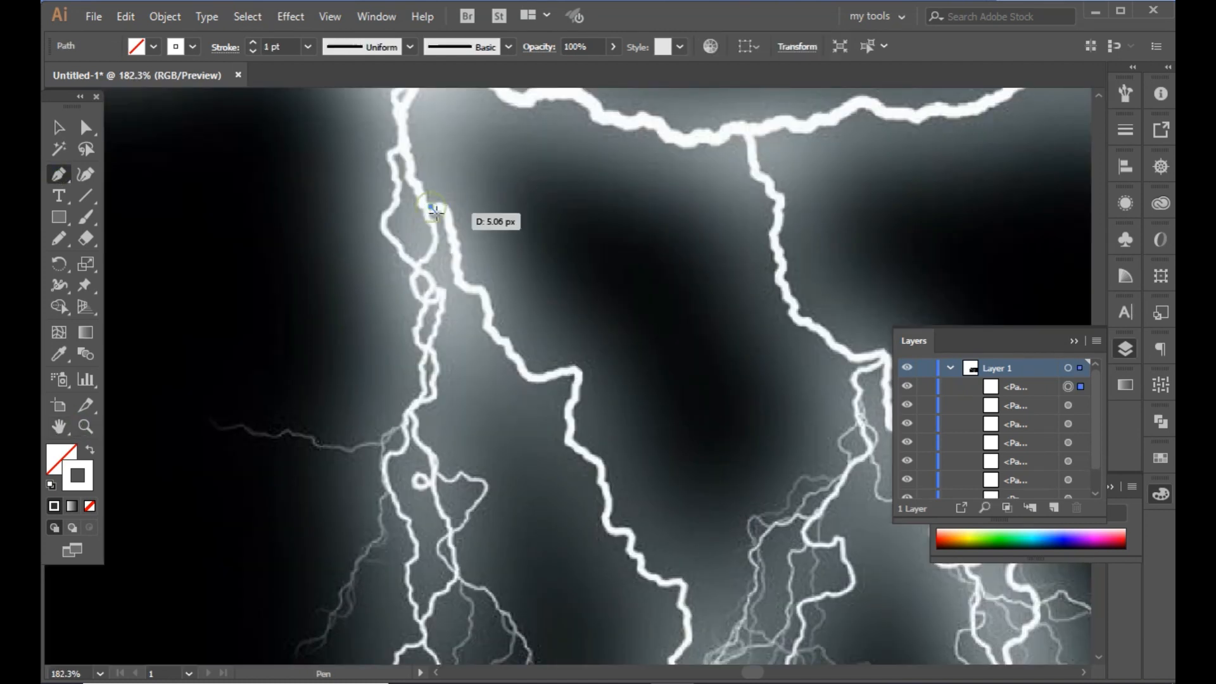
pyautogui.hotkey('ctrl', '=')
pyautogui.hotkey('ctrl', '=')
pyautogui.hotkey('ctrl', '=')
pyautogui.hotkey('ctrl', '=')
pyautogui.scroll(-2, 443, 210)
pyautogui.hotkey('ctrl', 'z')
pyautogui.click(549, 328)
pyautogui.click(553, 337)
pyautogui.click(565, 353)
pyautogui.click(573, 370)
pyautogui.click(581, 383)
pyautogui.click(591, 426)
pyautogui.click(591, 432)
pyautogui.click(582, 446)
pyautogui.click(551, 466)
pyautogui.click(547, 471)
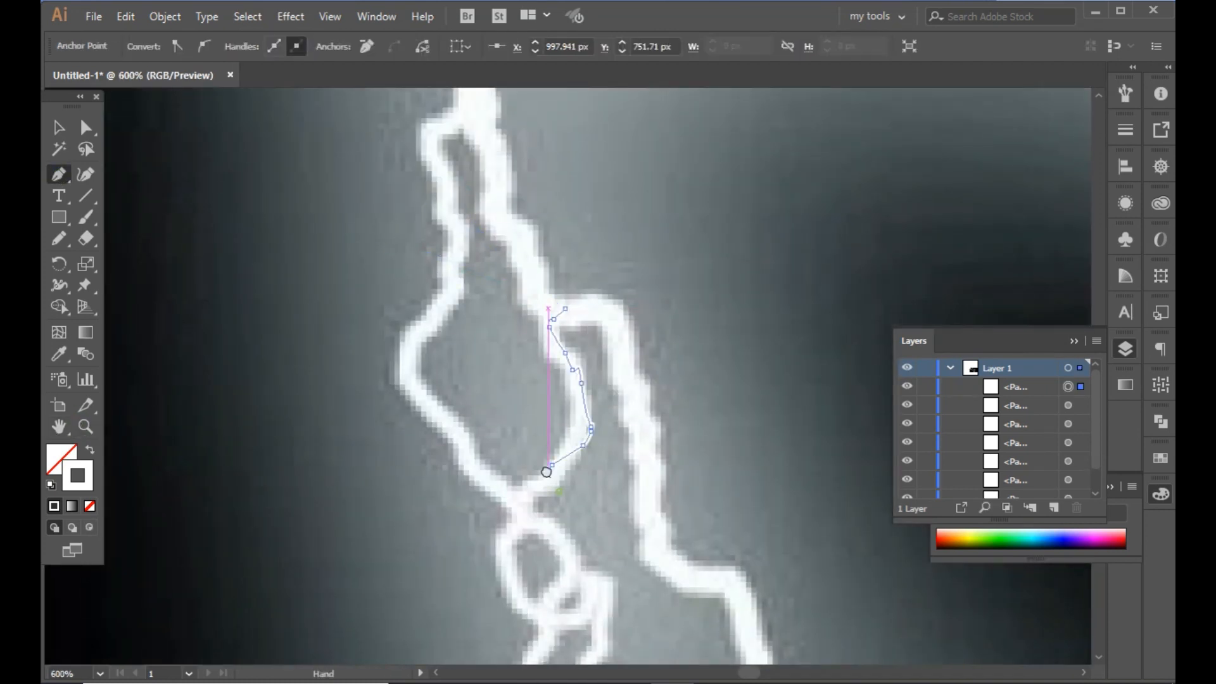
# - Trace the new path around the small loop and down the inner strand towards the next crossing
pyautogui.moveTo(545, 472); pyautogui.dragTo(505, 247)
pyautogui.click(603, 371)
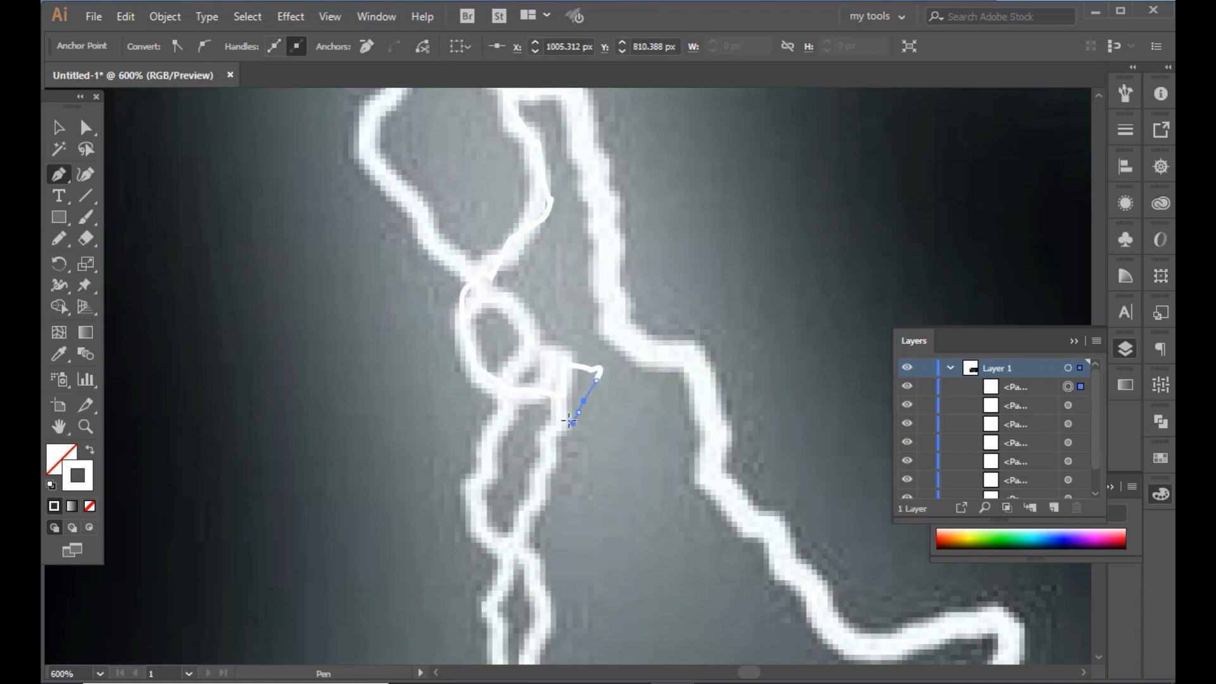
pyautogui.click(569, 427)
pyautogui.click(560, 464)
pyautogui.moveTo(558, 469); pyautogui.dragTo(590, 288)
pyautogui.click(558, 319)
pyautogui.click(549, 388)
# - Continue the path through the twin strands' lower crossings and onto the upper bend of the left strand
pyautogui.moveTo(608, 445); pyautogui.dragTo(594, 294)
pyautogui.click(517, 310)
pyautogui.click(454, 474)
pyautogui.click(449, 523)
pyautogui.moveTo(504, 514); pyautogui.dragTo(530, 384)
pyautogui.click(471, 435)
pyautogui.click(413, 450)
pyautogui.moveTo(443, 532); pyautogui.dragTo(398, 351)
pyautogui.click(379, 337)
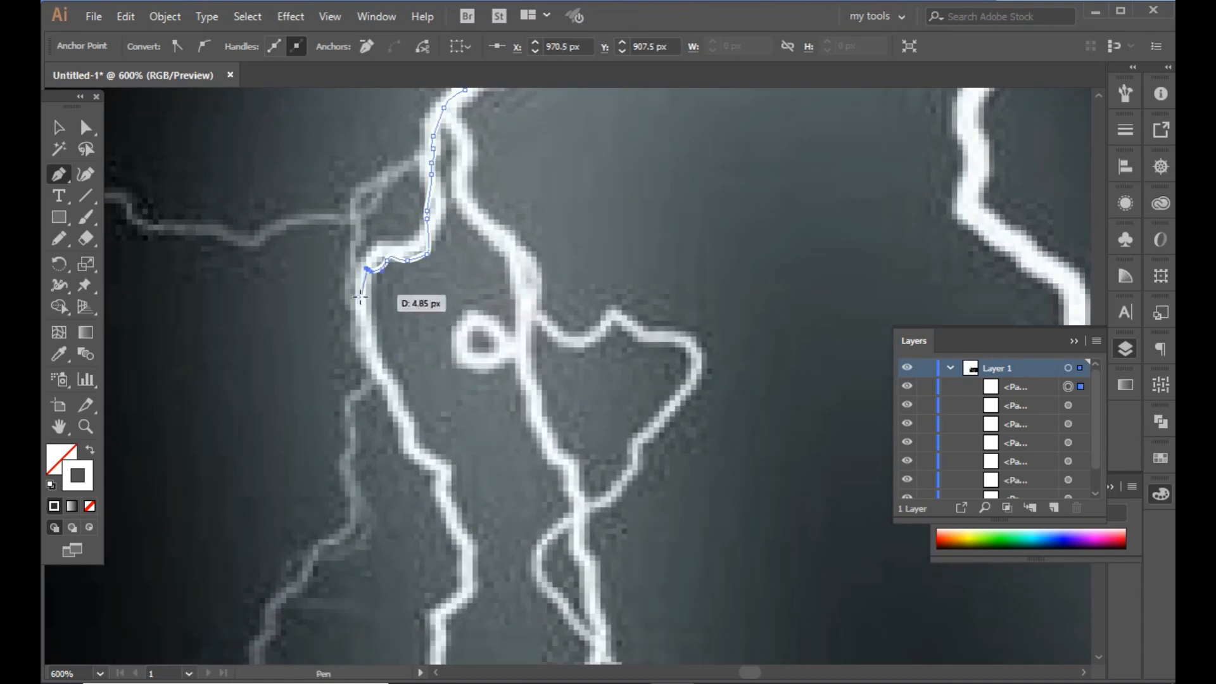
# - Trace the path down the left strand to where it rejoins the right strand
pyautogui.moveTo(415, 437); pyautogui.dragTo(406, 352)
pyautogui.click(462, 481)
pyautogui.moveTo(490, 463); pyautogui.dragTo(516, 402)
pyautogui.click(489, 427)
pyautogui.click(483, 450)
pyautogui.click(475, 484)
pyautogui.moveTo(478, 555); pyautogui.dragTo(450, 257)
pyautogui.click(483, 449)
pyautogui.click(457, 342)
pyautogui.click(451, 385)
# - Trace the path from the rejoined strands down the lower right fork to its outer curve
pyautogui.moveTo(562, 497); pyautogui.dragTo(568, 328)
pyautogui.click(470, 257)
pyautogui.moveTo(500, 390); pyautogui.dragTo(672, 280)
pyautogui.click(656, 332)
pyautogui.moveTo(712, 488); pyautogui.dragTo(615, 326)
pyautogui.click(601, 338)
pyautogui.click(605, 370)
pyautogui.click(627, 386)
pyautogui.click(642, 423)
pyautogui.click(643, 449)
pyautogui.click(621, 460)
pyautogui.click(607, 497)
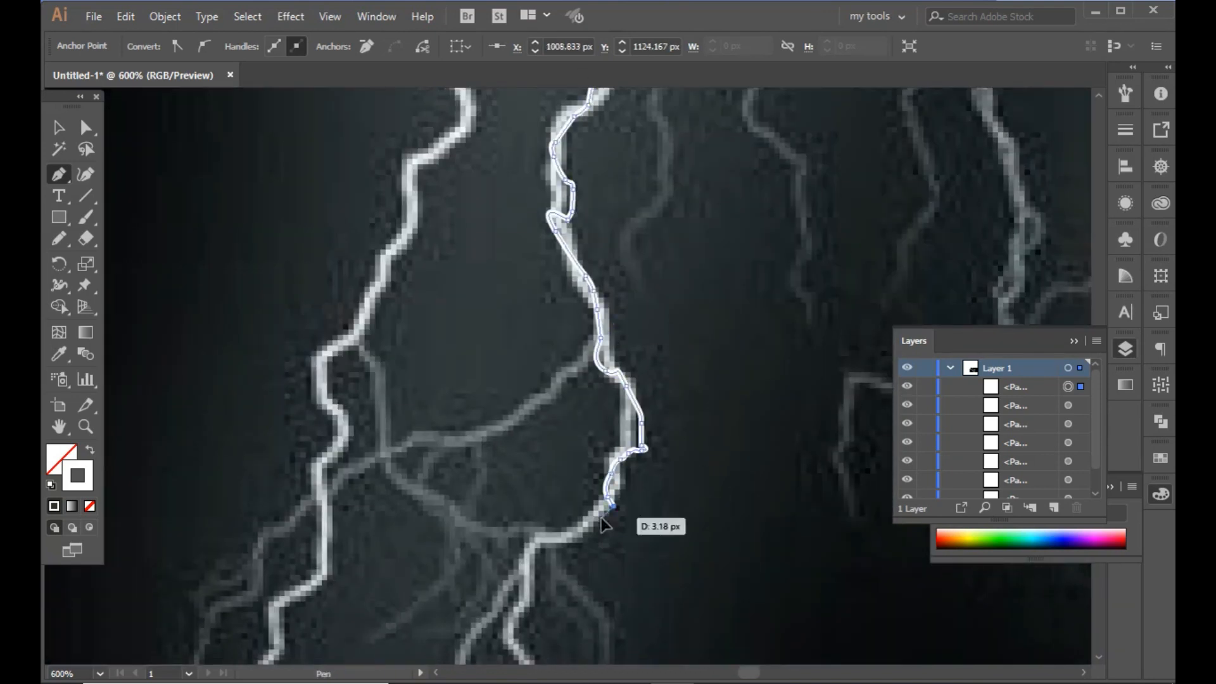
# - Trace the path around the outer curve to the lower fork's corner and down the first bends of its right strand
pyautogui.moveTo(532, 548); pyautogui.dragTo(552, 325)
pyautogui.click(547, 336)
pyautogui.click(540, 375)
pyautogui.click(523, 420)
pyautogui.click(535, 434)
pyautogui.click(554, 470)
pyautogui.click(539, 500)
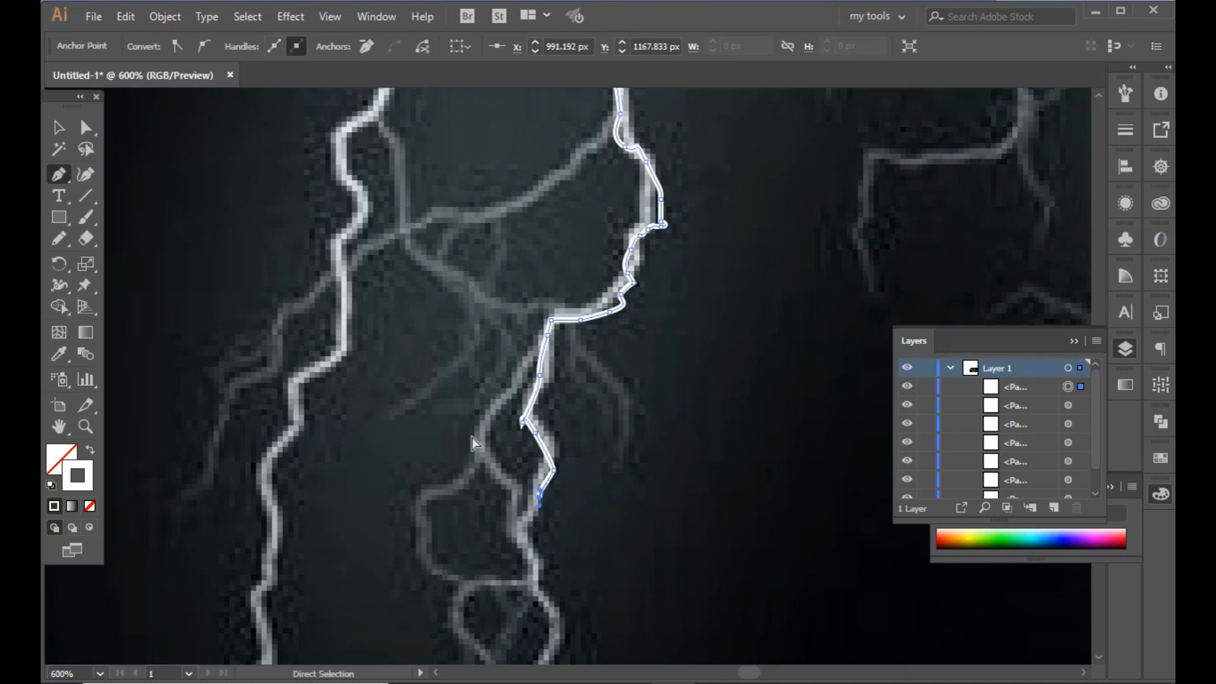
# - Continue the path down the strand through the crossing with the left loop's lower end
pyautogui.click(547, 395)
pyautogui.click(530, 424)
pyautogui.click(548, 432)
pyautogui.click(546, 453)
pyautogui.click(548, 472)
# - Trace the strand's last curves down and extend the path past the reference image's lower edge
pyautogui.moveTo(551, 613); pyautogui.dragTo(496, 365)
pyautogui.click(503, 365)
pyautogui.click(484, 421)
pyautogui.click(451, 443)
pyautogui.click(517, 522)
pyautogui.hotkey('ctrl', 'z')
pyautogui.hotkey('ctrl', 'z')
pyautogui.click(469, 438)
pyautogui.click(486, 487)
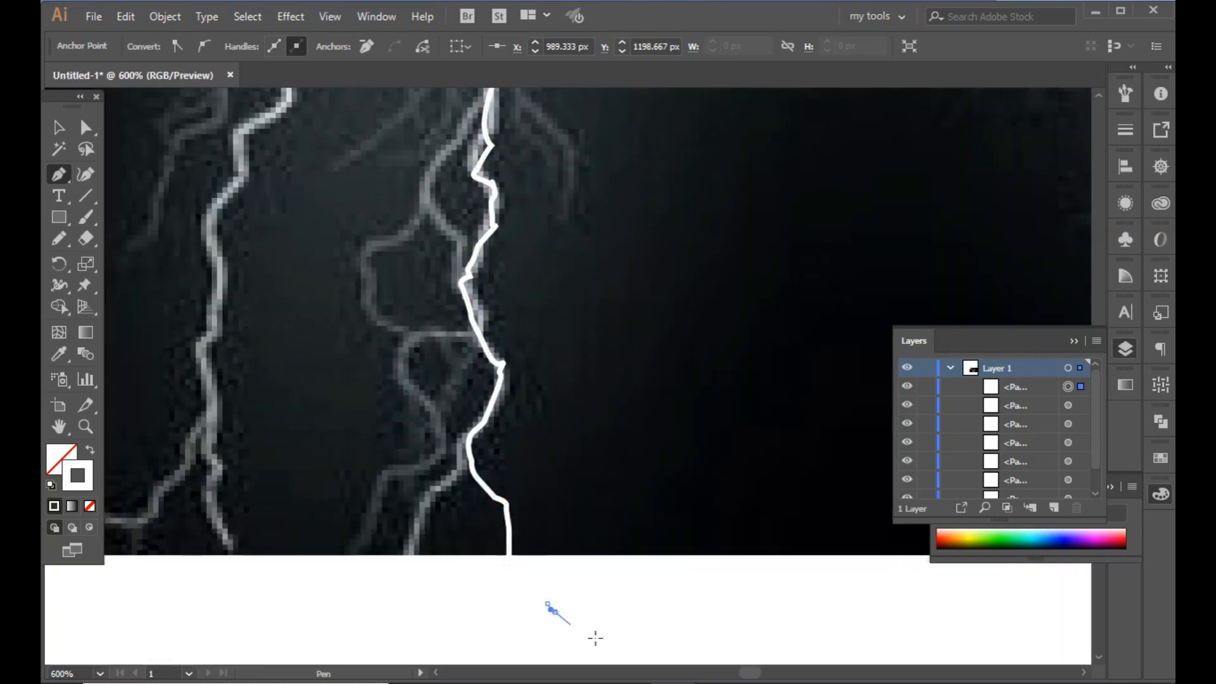
pyautogui.moveTo(595, 639); pyautogui.dragTo(545, 471)
pyautogui.moveTo(554, 543); pyautogui.dragTo(546, 563)
# - Give the traced strand a tapered width profile and a 4 pt stroke, and place it on the assembled bolt beside the image
pyautogui.hotkey('ctrl', '-')
pyautogui.hotkey('ctrl', '-')
pyautogui.hotkey('ctrl', '-')
pyautogui.hotkey('ctrl', '-')
pyautogui.hotkey('ctrl', '-')
pyautogui.hotkey('ctrl', '-')
pyautogui.hotkey('ctrl', '-')
pyautogui.hotkey('ctrl', '-')
pyautogui.hotkey('ctrl', '-')
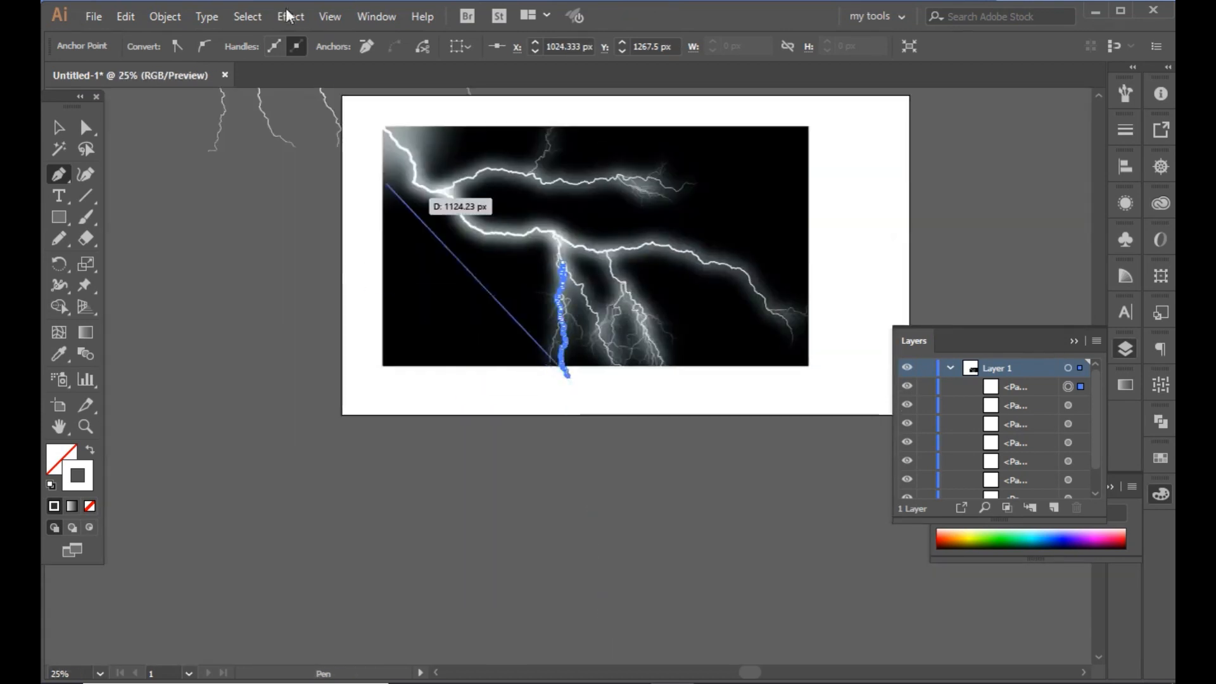
pyautogui.press('v')
pyautogui.click(409, 49)
pyautogui.click(352, 185)
pyautogui.click(309, 48)
pyautogui.click(321, 186)
pyautogui.moveTo(563, 273); pyautogui.dragTo(208, 101)
pyautogui.click(427, 146)
# - Start a new path at the corner where the second downward branch forks, heading into its left fork
pyautogui.moveTo(345, 159); pyautogui.dragTo(536, 468)
pyautogui.moveTo(414, 407); pyautogui.dragTo(432, 359)
pyautogui.click(995, 213)
pyautogui.moveTo(949, 202); pyautogui.dragTo(668, 134)
pyautogui.press('z')
pyautogui.moveTo(536, 624); pyautogui.dragTo(656, 594)
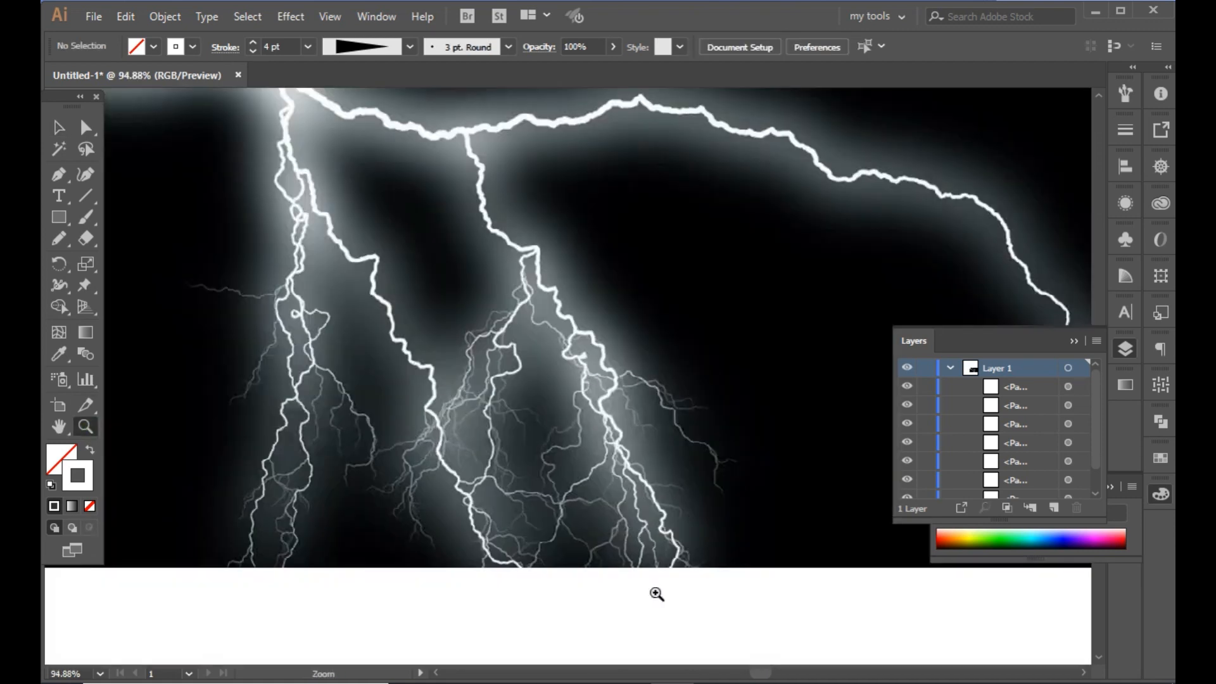
pyautogui.click(516, 256)
pyautogui.click(415, 204)
pyautogui.click(399, 214)
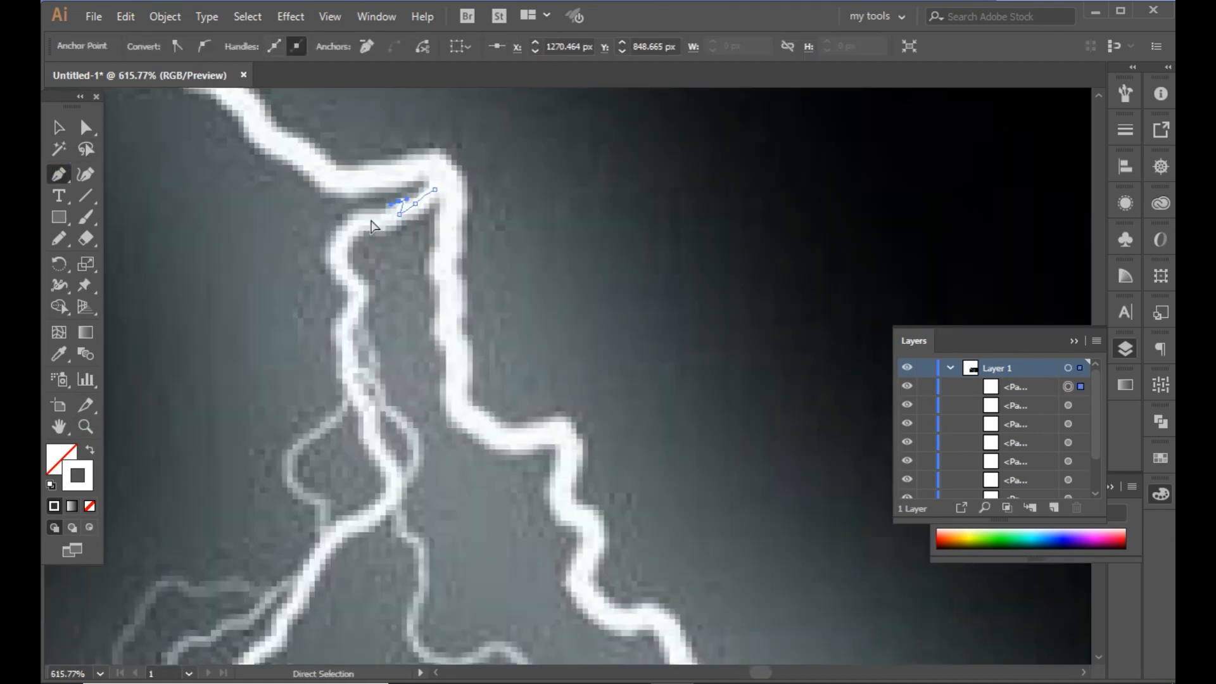
# - Trace the path down the left fork's upper strand, past the side loops to the bend where they rejoin
pyautogui.moveTo(373, 347); pyautogui.dragTo(375, 322)
pyautogui.click(356, 319)
pyautogui.click(365, 341)
pyautogui.click(376, 360)
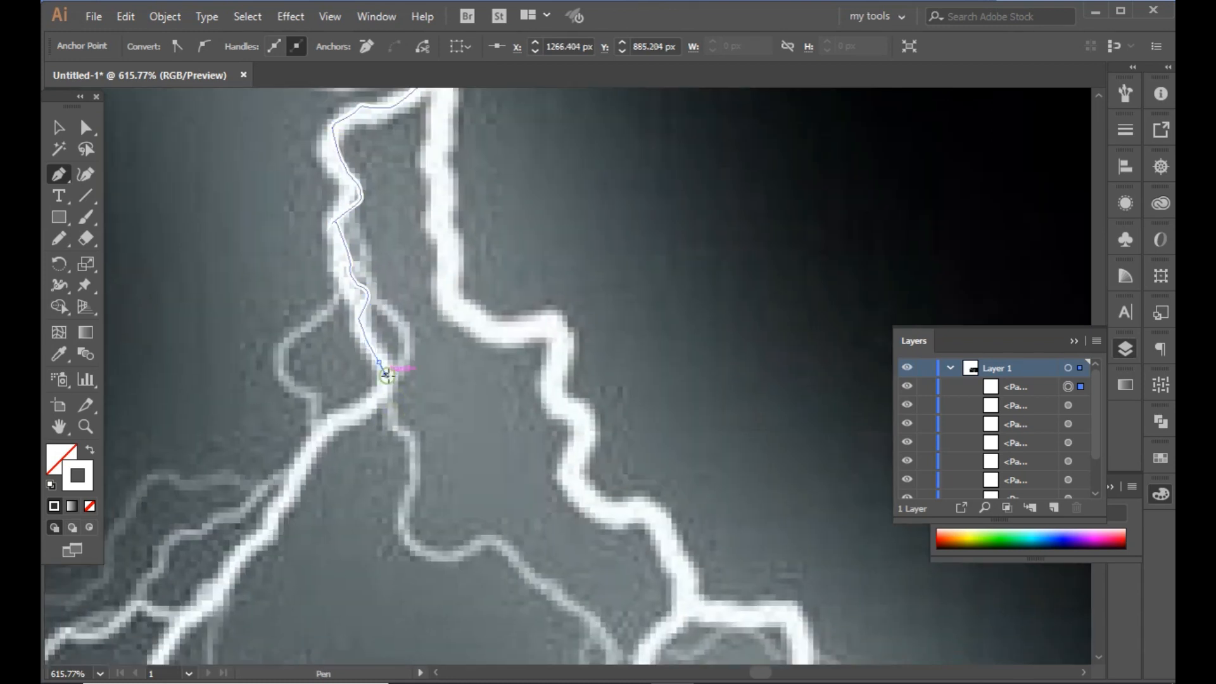
pyautogui.click(389, 379)
# - Trace the path down the left fork's diagonal stretch, around its lower curve and over the small hook
pyautogui.moveTo(388, 406); pyautogui.dragTo(420, 377)
pyautogui.click(417, 371)
pyautogui.click(406, 380)
pyautogui.moveTo(278, 527); pyautogui.dragTo(549, 384)
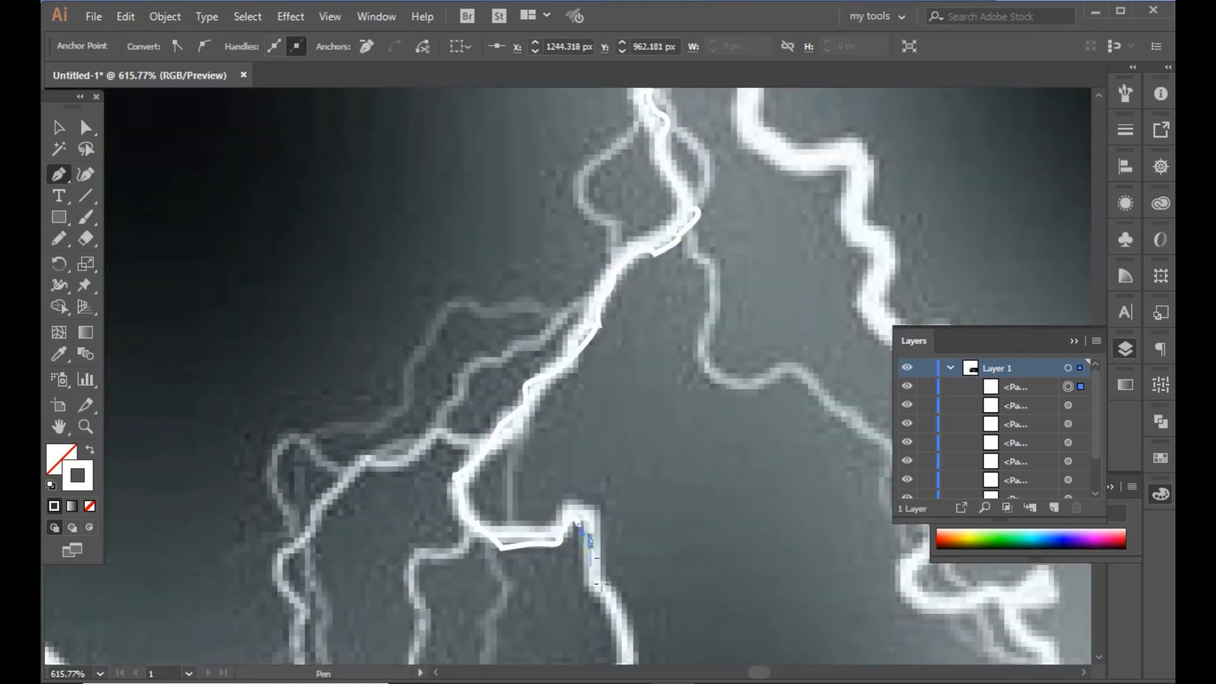
pyautogui.moveTo(590, 557); pyautogui.dragTo(554, 433)
# - Continue the path down from the hook and along the strand's sweep back to the left
pyautogui.click(563, 465)
pyautogui.click(580, 485)
pyautogui.click(511, 574)
pyautogui.click(485, 581)
pyautogui.click(463, 603)
# - Trace the path around the next corner and down through the crossing with the thin side branches
pyautogui.moveTo(423, 613); pyautogui.dragTo(694, 384)
pyautogui.click(692, 389)
pyautogui.click(691, 409)
pyautogui.click(703, 451)
pyautogui.click(670, 525)
pyautogui.moveTo(646, 524); pyautogui.dragTo(507, 402)
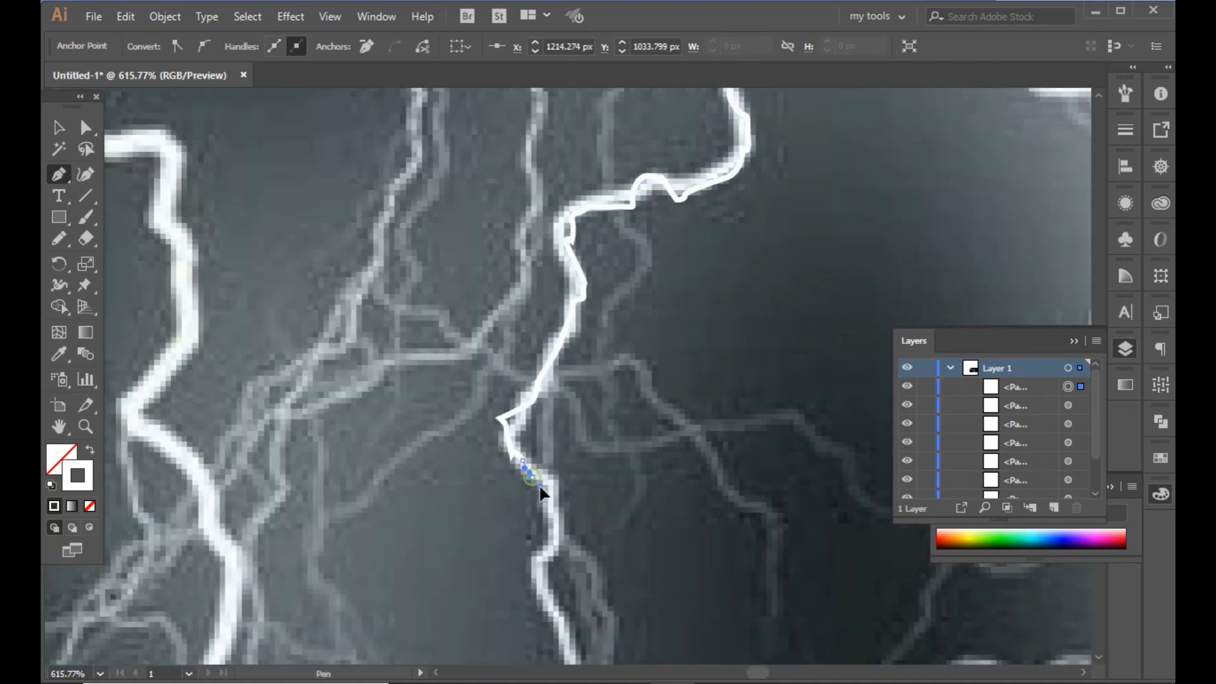
# - Continue the path down the strand's narrow zigzag bends beneath the side-branch crossing
pyautogui.click(556, 499)
pyautogui.click(554, 522)
pyautogui.moveTo(565, 516); pyautogui.dragTo(554, 382)
pyautogui.click(556, 389)
pyautogui.click(525, 428)
pyautogui.click(541, 464)
pyautogui.moveTo(562, 523); pyautogui.dragTo(522, 388)
# - Trace the path diagonally down the strand to where it meets the thick bolt on the left
pyautogui.click(523, 399)
pyautogui.click(488, 582)
pyautogui.click(449, 602)
pyautogui.moveTo(449, 605); pyautogui.dragTo(367, 490)
pyautogui.click(346, 511)
pyautogui.moveTo(317, 536); pyautogui.dragTo(312, 555)
pyautogui.moveTo(266, 651); pyautogui.dragTo(262, 474)
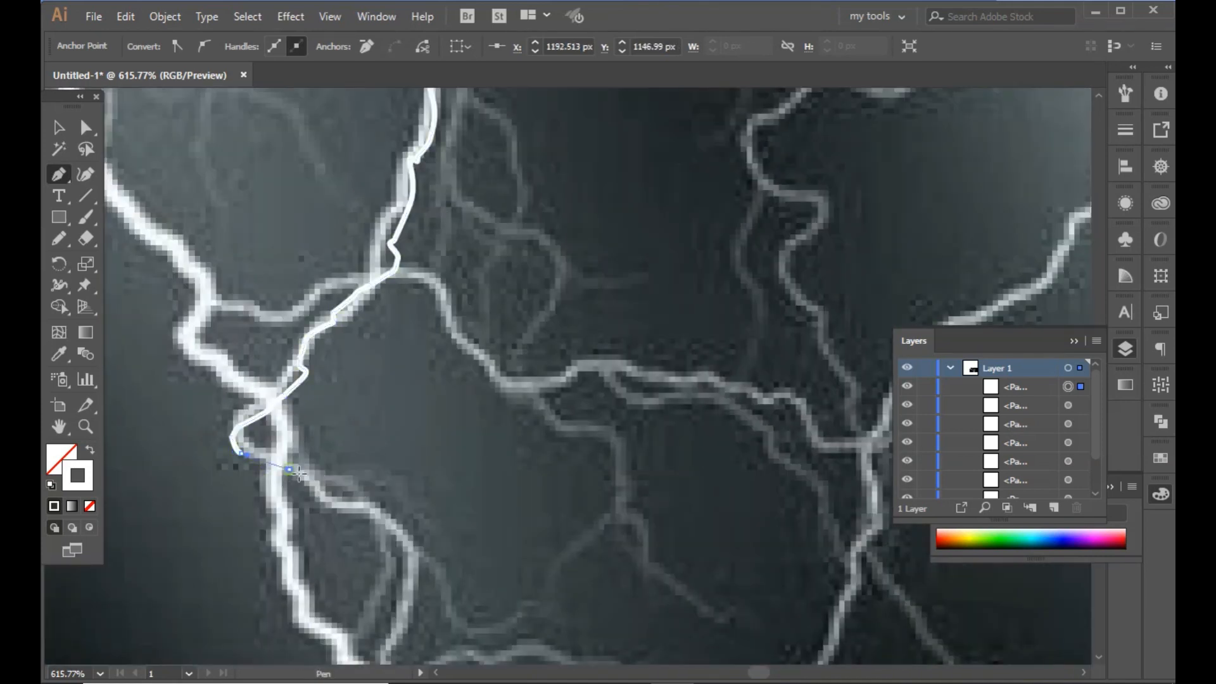
# - Trace the path across the thick bolt and down the thinner strand on its right side
pyautogui.moveTo(406, 550); pyautogui.dragTo(425, 488)
pyautogui.moveTo(426, 529); pyautogui.dragTo(430, 543)
pyautogui.moveTo(463, 607); pyautogui.dragTo(508, 438)
pyautogui.moveTo(477, 382); pyautogui.dragTo(475, 408)
pyautogui.moveTo(456, 468); pyautogui.dragTo(462, 485)
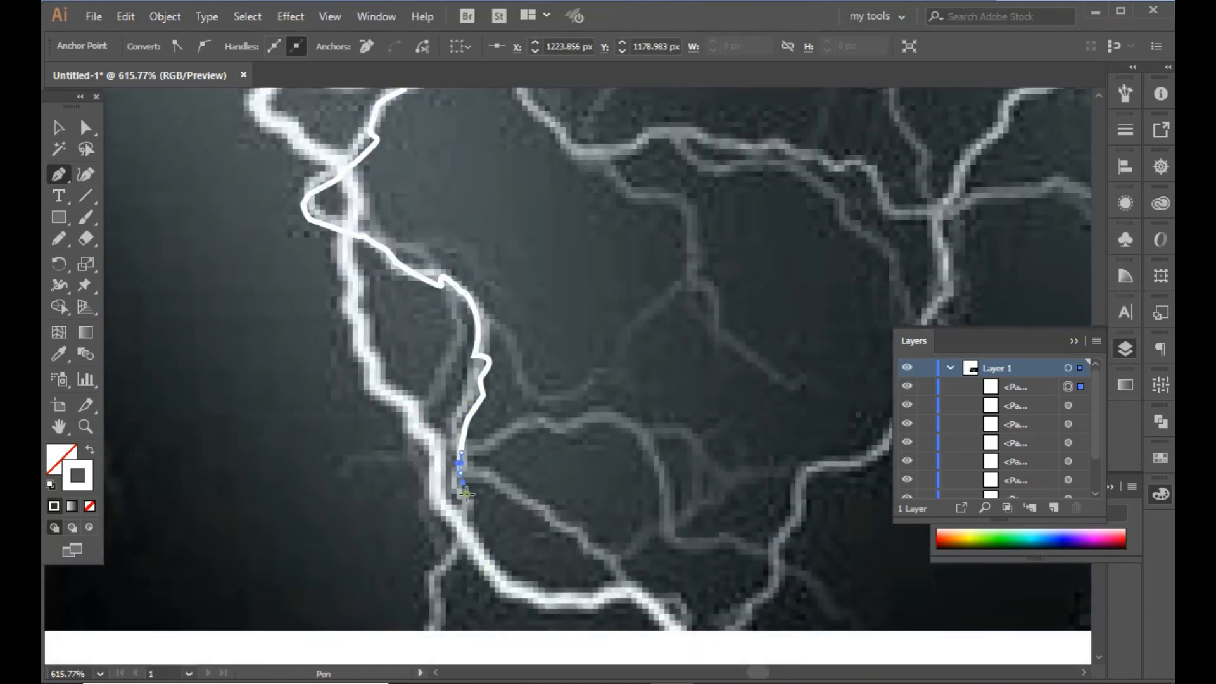
pyautogui.moveTo(466, 545); pyautogui.dragTo(498, 416)
pyautogui.moveTo(492, 413); pyautogui.dragTo(478, 432)
# - Continue the path across the thick bolt's lower bend and extend it with loose curves past the image's lower edge
pyautogui.click(395, 523)
pyautogui.moveTo(382, 538); pyautogui.dragTo(379, 548)
pyautogui.click(383, 576)
pyautogui.moveTo(444, 603); pyautogui.dragTo(466, 566)
pyautogui.click(455, 582)
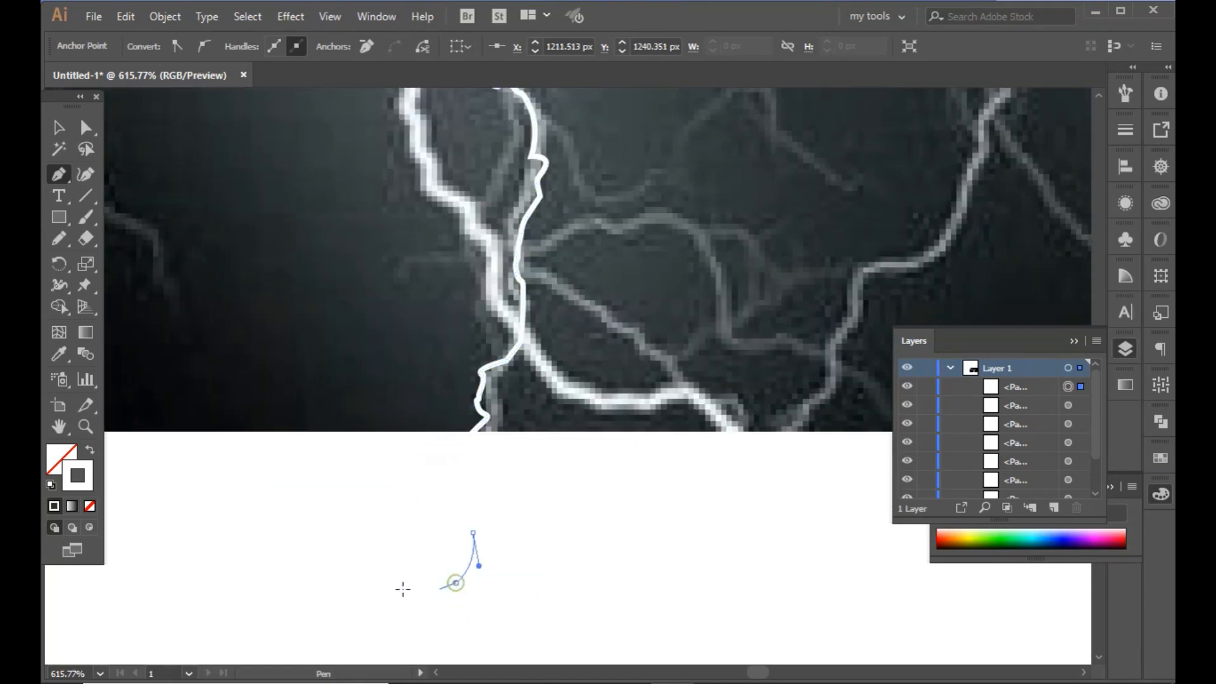
pyautogui.click(385, 582)
# - Give the left fork path a tapered width profile and a 3 pt stroke, and attach it to the second downward branch of the assembled bolt
pyautogui.click(59, 128)
pyautogui.click(410, 47)
pyautogui.click(361, 182)
pyautogui.click(307, 48)
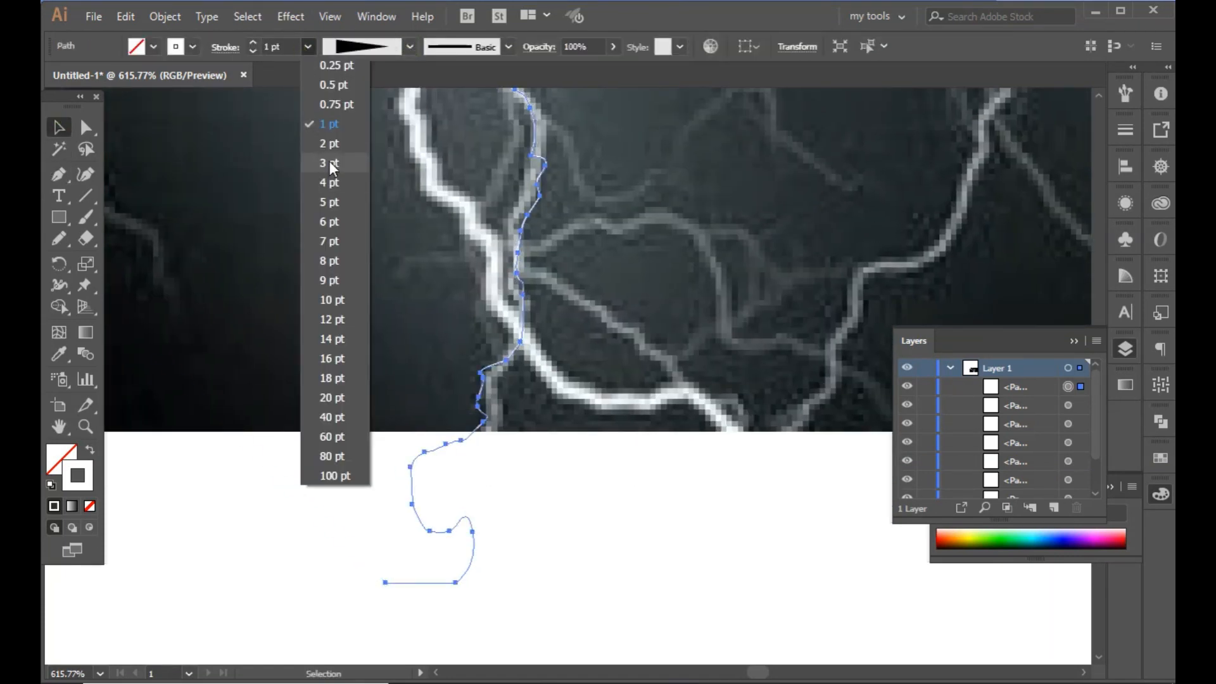
pyautogui.click(330, 164)
pyautogui.hotkey('ctrl', '-')
pyautogui.hotkey('ctrl', '-')
pyautogui.hotkey('ctrl', '-')
pyautogui.hotkey('ctrl', '-')
pyautogui.hotkey('ctrl', '-')
pyautogui.hotkey('ctrl', '-')
pyautogui.hotkey('ctrl', '-')
pyautogui.hotkey('ctrl', '-')
pyautogui.hotkey('ctrl', '-')
pyautogui.hotkey('ctrl', '-')
pyautogui.moveTo(573, 353); pyautogui.dragTo(272, 215)
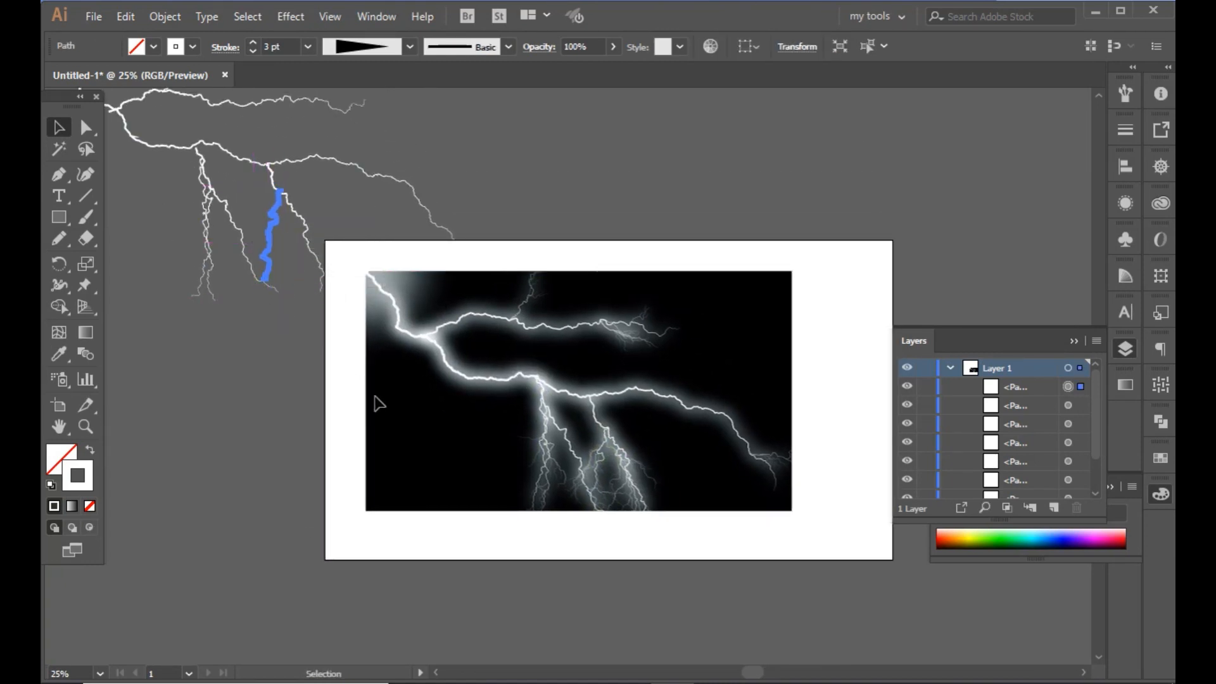
pyautogui.click(297, 480)
# - Start another path at the next fork on the second branch's right strand and trace into its left offshoot
pyautogui.click(85, 426)
pyautogui.moveTo(583, 435); pyautogui.dragTo(675, 535)
pyautogui.moveTo(556, 519); pyautogui.dragTo(528, 472)
pyautogui.moveTo(405, 387); pyautogui.dragTo(539, 391)
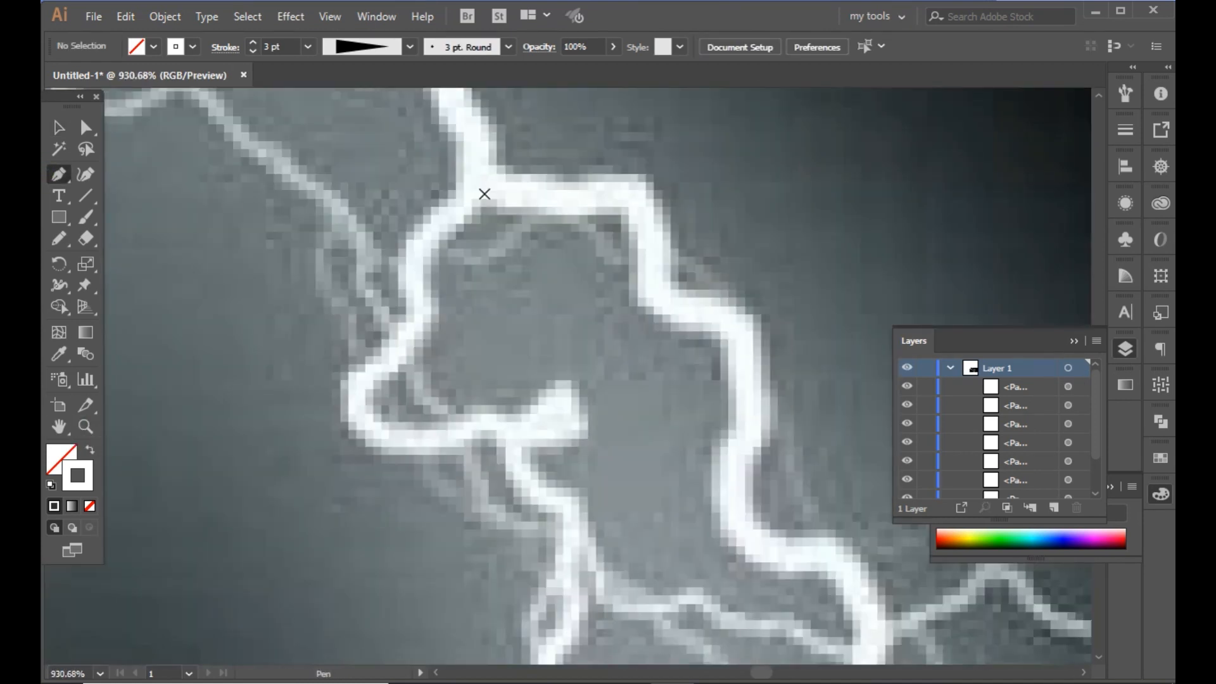
pyautogui.click(485, 194)
pyautogui.moveTo(426, 258); pyautogui.dragTo(423, 263)
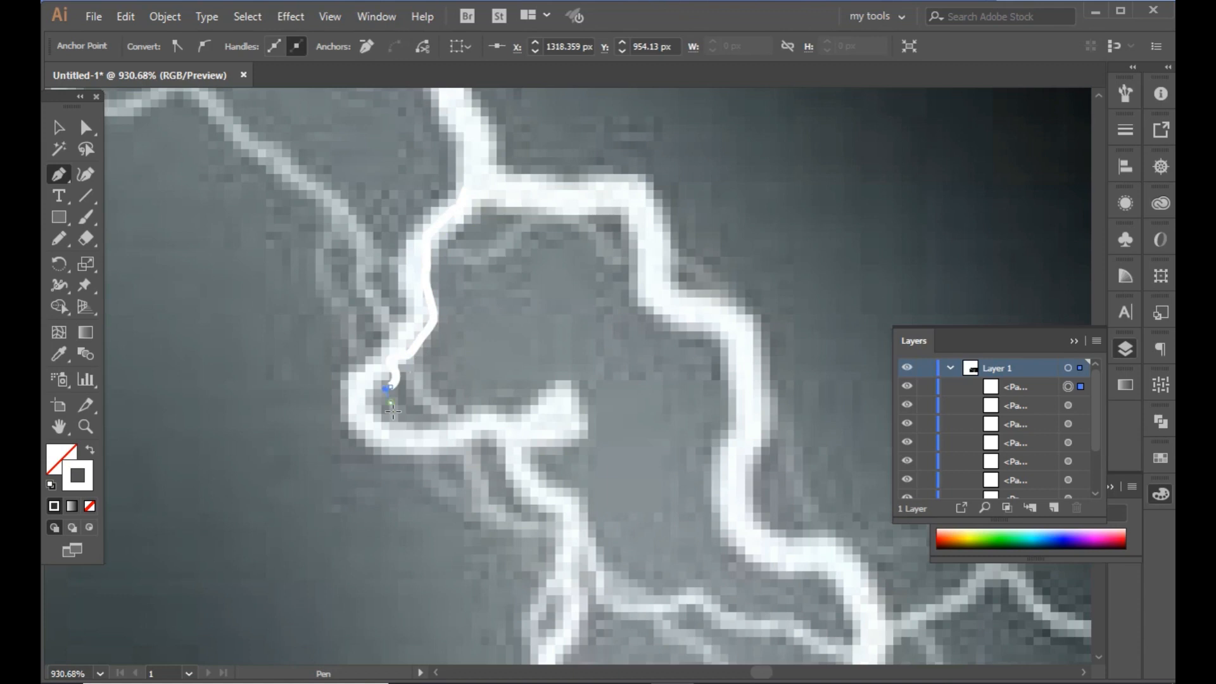
# - Trace the path around the offshoot's curve and down its thin strand to the junction with the thicker strand
pyautogui.click(568, 510)
pyautogui.moveTo(586, 535); pyautogui.dragTo(549, 396)
pyautogui.click(554, 401)
pyautogui.click(513, 452)
pyautogui.moveTo(531, 454); pyautogui.dragTo(548, 313)
pyautogui.click(548, 500)
pyautogui.click(570, 547)
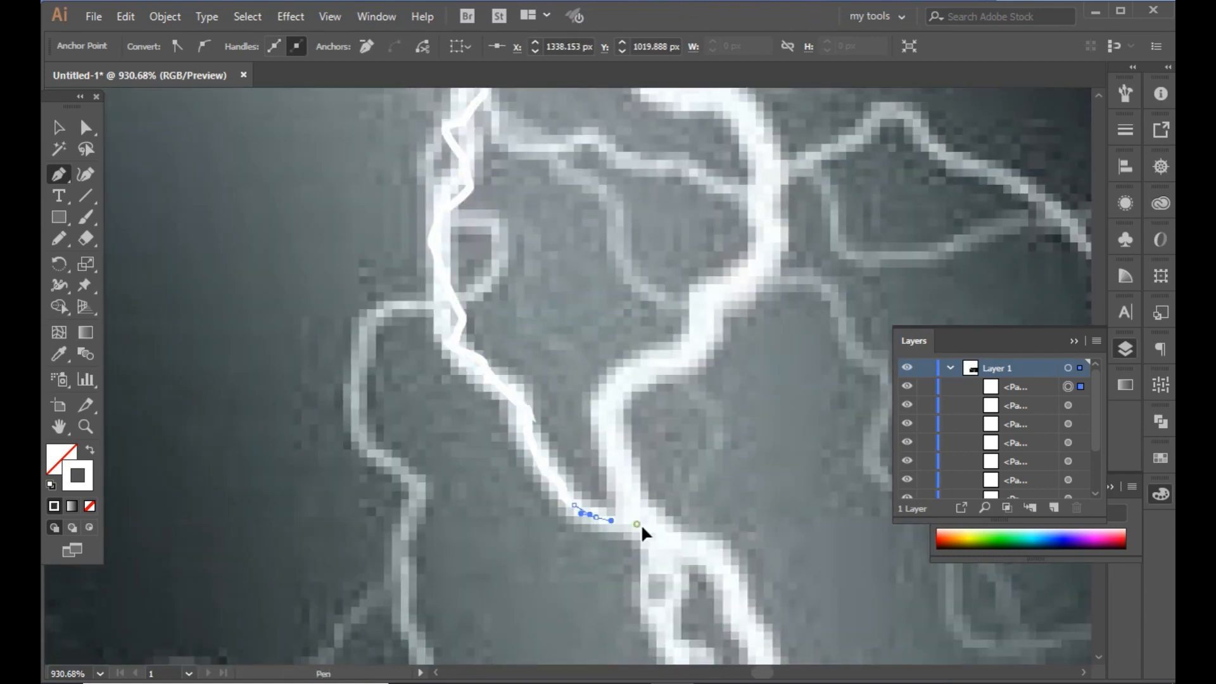
# - Trace the path through the junction with the thicker strand and into the small loops beneath it
pyautogui.moveTo(706, 576); pyautogui.dragTo(598, 384)
pyautogui.click(646, 408)
pyautogui.click(679, 474)
pyautogui.moveTo(671, 551); pyautogui.dragTo(614, 434)
pyautogui.click(673, 500)
pyautogui.click(713, 492)
# - Continue the path down the strand's bends beneath the small loops
pyautogui.moveTo(704, 593); pyautogui.dragTo(723, 315)
pyautogui.click(692, 440)
pyautogui.click(662, 482)
pyautogui.click(678, 535)
pyautogui.moveTo(706, 570); pyautogui.dragTo(666, 483)
pyautogui.click(692, 494)
# - Trace the path down the central strand, around its bulge to the right and back to the lower left curve
pyautogui.click(722, 575)
pyautogui.moveTo(734, 643); pyautogui.dragTo(663, 392)
pyautogui.click(694, 426)
pyautogui.click(719, 518)
pyautogui.moveTo(710, 570); pyautogui.dragTo(659, 377)
pyautogui.click(653, 444)
pyautogui.click(727, 446)
pyautogui.click(749, 511)
pyautogui.moveTo(689, 617); pyautogui.dragTo(687, 428)
pyautogui.moveTo(700, 470); pyautogui.dragTo(696, 486)
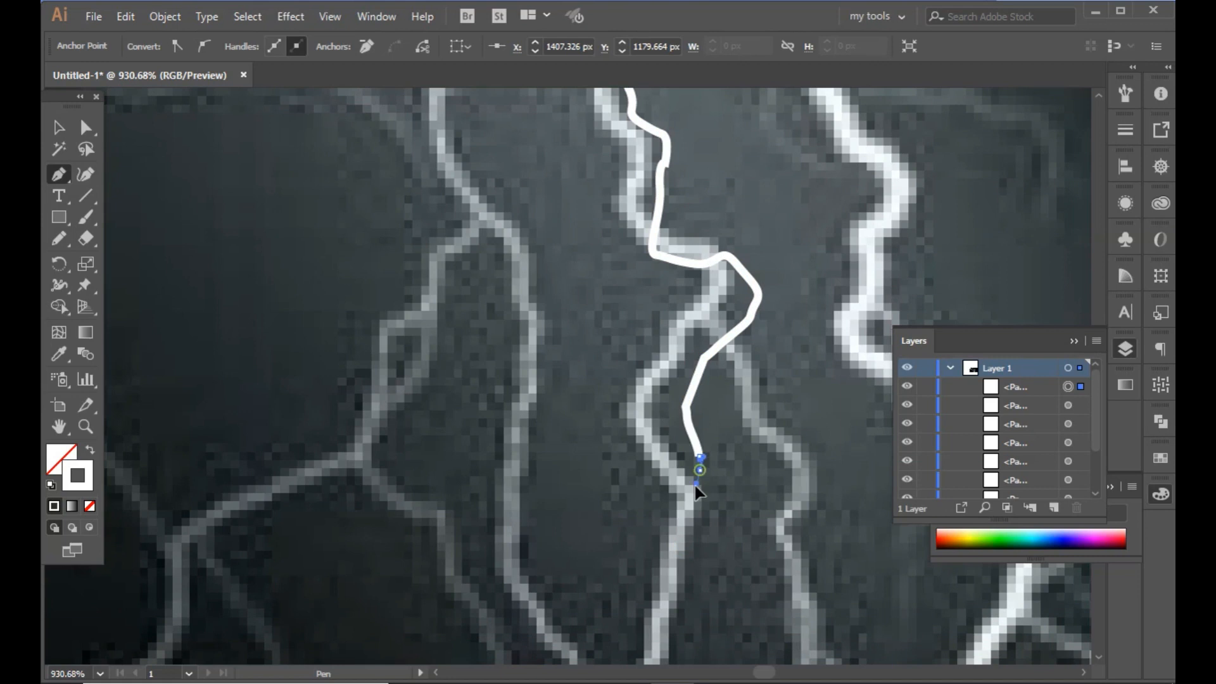
# - Trace the path down the lower stretch of the central strand, extending it past the reference image's lower edge to its end
pyautogui.click(676, 514)
pyautogui.moveTo(677, 608); pyautogui.dragTo(647, 465)
pyautogui.click(611, 504)
pyautogui.moveTo(638, 617); pyautogui.dragTo(646, 472)
pyautogui.moveTo(676, 539); pyautogui.dragTo(654, 579)
pyautogui.click(638, 598)
pyautogui.moveTo(668, 627); pyautogui.dragTo(646, 553)
pyautogui.click(655, 601)
pyautogui.moveTo(706, 495); pyautogui.dragTo(681, 239)
pyautogui.click(635, 360)
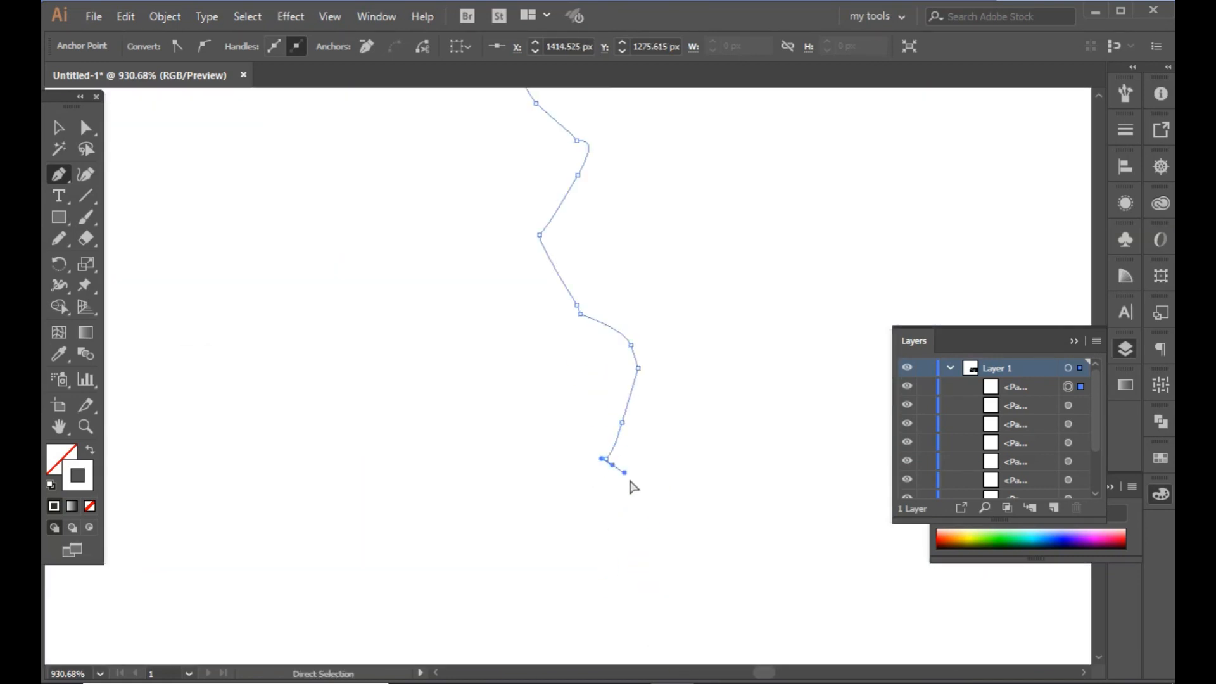
# - Apply the tapered width profile and a 3 pt stroke to the finished strand path
pyautogui.hotkey('ctrl', '-')
pyautogui.hotkey('ctrl', '-')
pyautogui.hotkey('ctrl', '-')
pyautogui.hotkey('ctrl', '-')
pyautogui.click(59, 127)
pyautogui.moveTo(853, 497); pyautogui.dragTo(439, 270)
pyautogui.click(410, 47)
pyautogui.click(349, 183)
pyautogui.click(308, 48)
pyautogui.click(338, 161)
# - Move the tapered strand onto its junction on the right-hand downward branch of the assembled bolt and deselect it
pyautogui.hotkey('ctrl', '-')
pyautogui.hotkey('ctrl', '-')
pyautogui.hotkey('ctrl', '-')
pyautogui.hotkey('ctrl', '-')
pyautogui.hotkey('ctrl', '-')
pyautogui.hotkey('ctrl', '-')
pyautogui.hotkey('ctrl', '-')
pyautogui.moveTo(571, 369)
pyautogui.mouseDown()
pyautogui.moveTo(231, 145)
pyautogui.moveTo(234, 114)
pyautogui.mouseUp()
pyautogui.click(366, 95)
pyautogui.moveTo(366, 93); pyautogui.dragTo(393, 239)
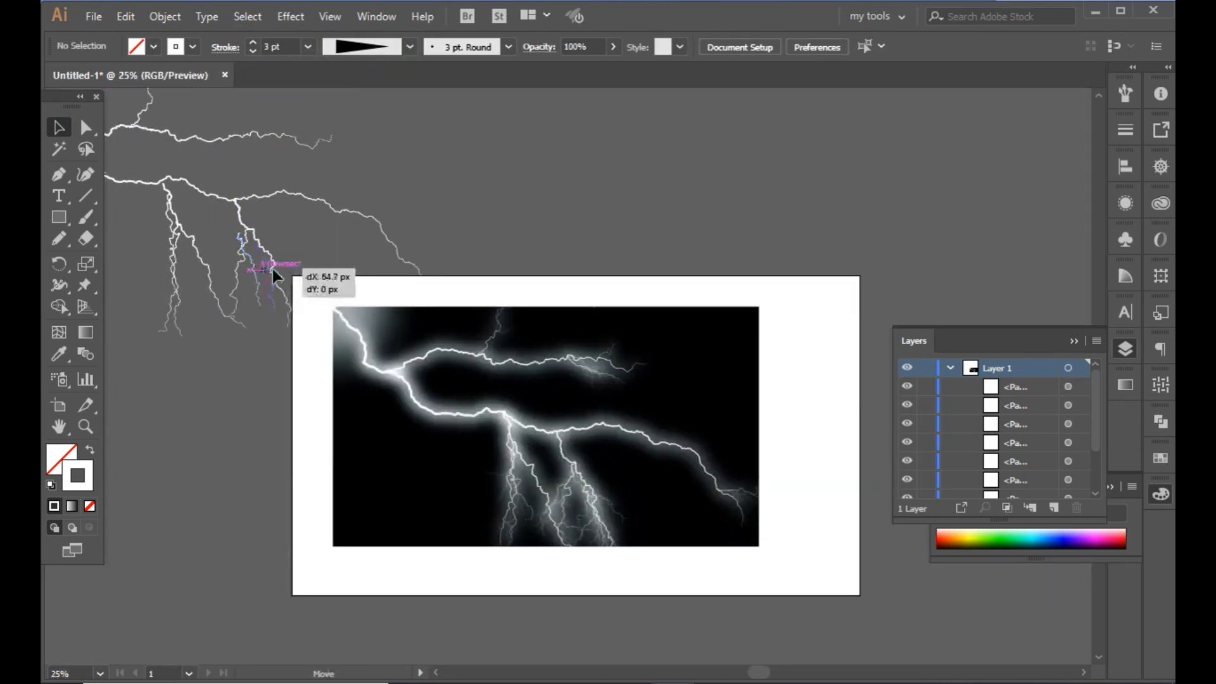
pyautogui.moveTo(272, 268); pyautogui.dragTo(273, 269)
pyautogui.click(472, 209)
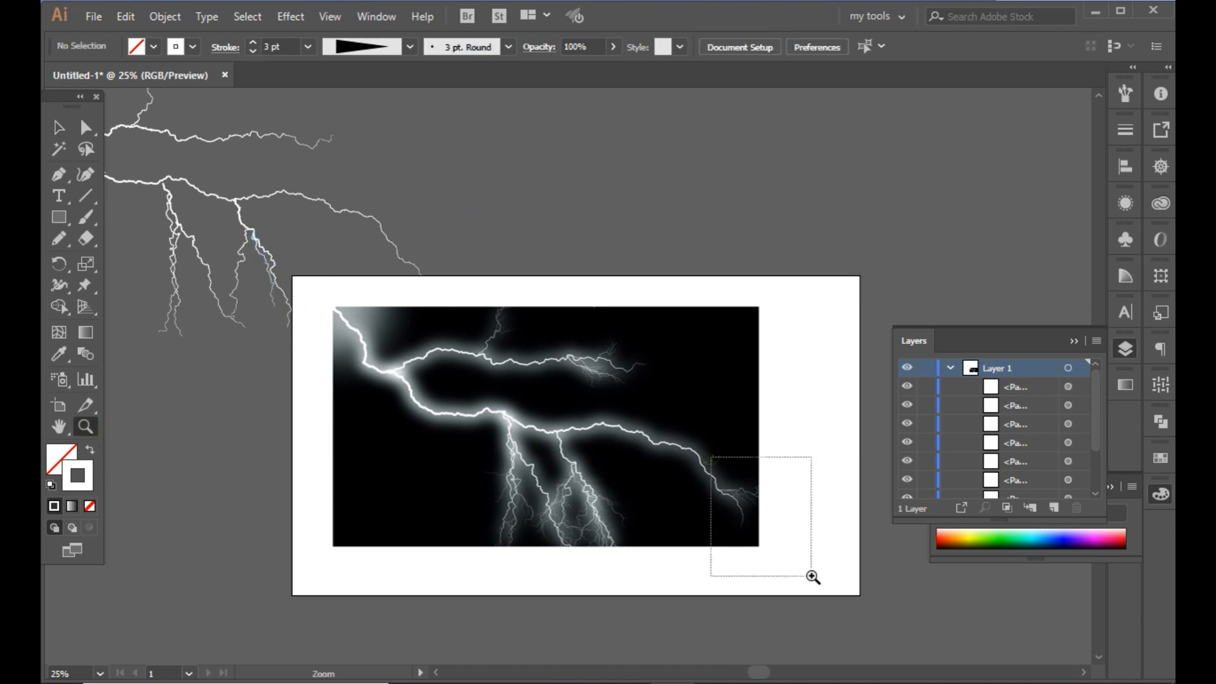
# - Start a path at the fork near the main bolt's far right tip and trace the first stretch of its thin upper offshoot
pyautogui.moveTo(813, 577); pyautogui.dragTo(813, 577)
pyautogui.moveTo(328, 176); pyautogui.dragTo(595, 342)
pyautogui.moveTo(149, 242); pyautogui.dragTo(299, 370)
pyautogui.moveTo(503, 415); pyautogui.dragTo(215, 268)
pyautogui.press('p')
pyautogui.moveTo(393, 417); pyautogui.dragTo(361, 365)
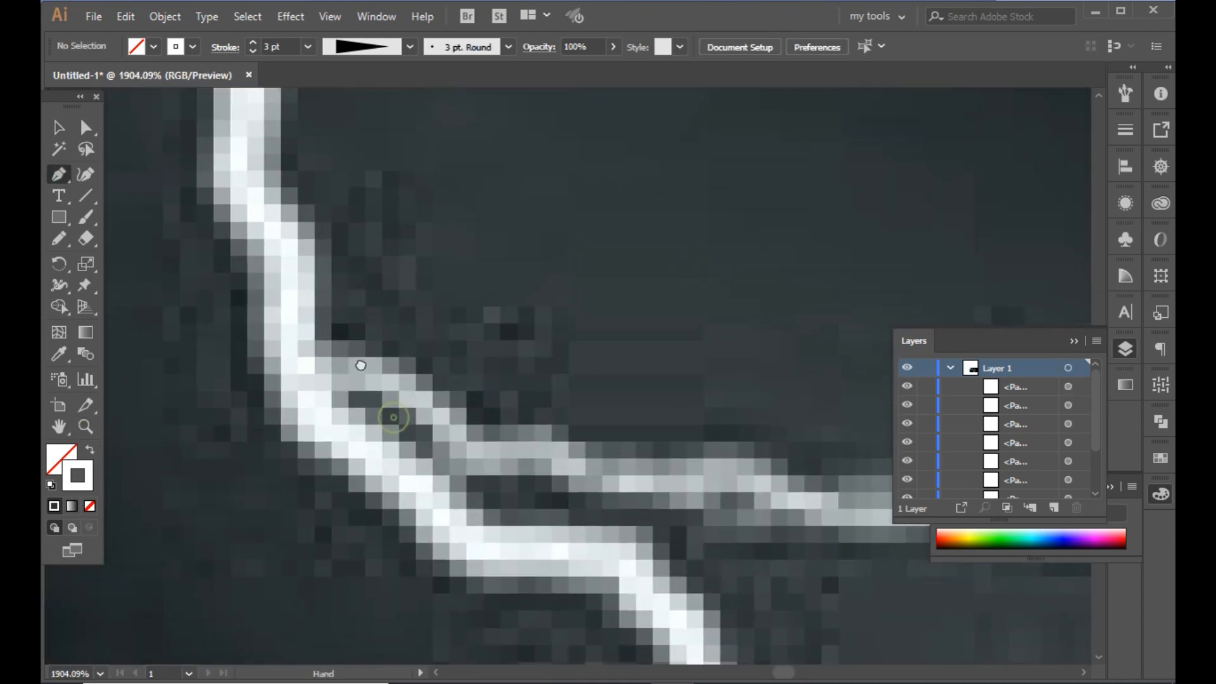
pyautogui.click(291, 315)
pyautogui.click(341, 311)
pyautogui.click(442, 409)
pyautogui.click(578, 427)
pyautogui.click(603, 440)
pyautogui.click(713, 406)
# - Continue the path rightward along the offshoot's slight waves
pyautogui.moveTo(819, 470); pyautogui.dragTo(464, 318)
pyautogui.click(518, 323)
pyautogui.click(754, 340)
pyautogui.click(770, 283)
pyautogui.click(868, 254)
pyautogui.moveTo(886, 274); pyautogui.dragTo(533, 268)
pyautogui.click(557, 306)
pyautogui.click(800, 262)
# - Trace the path through the offshoot's dip, up over its peak and onto the descending side
pyautogui.moveTo(869, 299); pyautogui.dragTo(525, 391)
pyautogui.moveTo(597, 369); pyautogui.dragTo(624, 339)
pyautogui.click(617, 333)
pyautogui.click(726, 340)
pyautogui.click(827, 425)
pyautogui.moveTo(849, 414); pyautogui.dragTo(391, 378)
pyautogui.click(497, 326)
pyautogui.click(518, 236)
pyautogui.click(553, 156)
pyautogui.moveTo(664, 174); pyautogui.dragTo(700, 193)
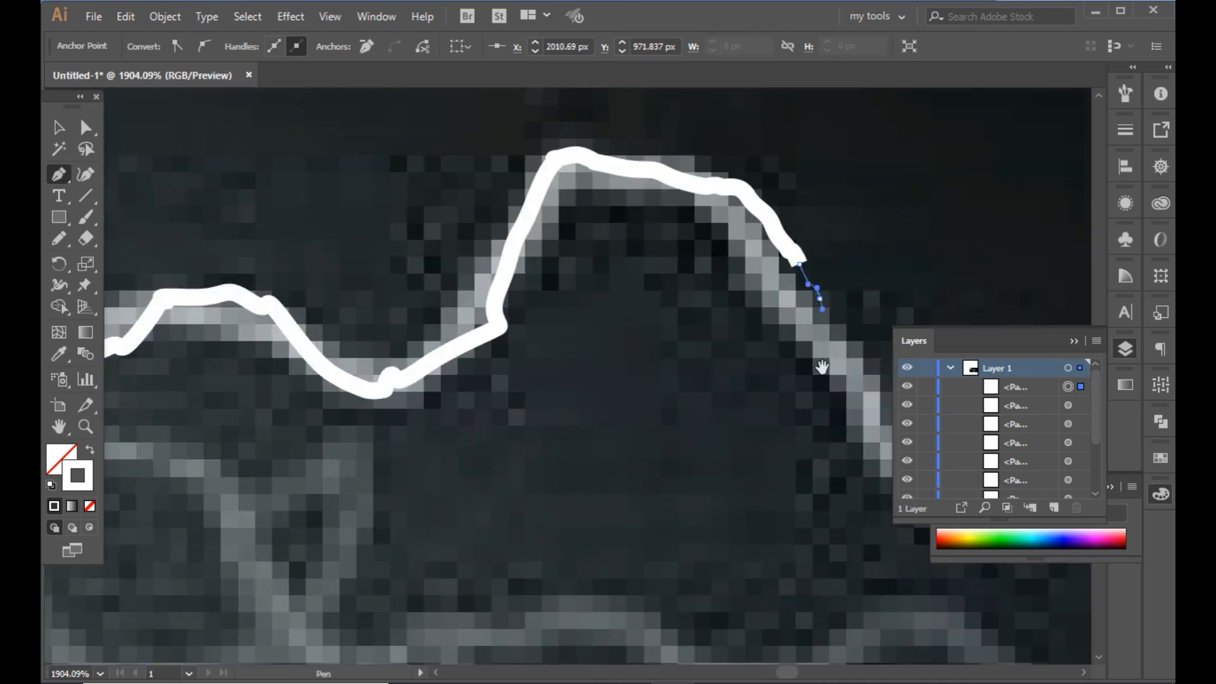
# - Trace the path down the offshoot's slope to the fork near the reference image's right edge
pyautogui.moveTo(822, 367); pyautogui.dragTo(474, 286)
pyautogui.click(505, 289)
pyautogui.click(586, 413)
pyautogui.moveTo(678, 373); pyautogui.dragTo(732, 371)
pyautogui.moveTo(830, 412); pyautogui.dragTo(368, 361)
pyautogui.click(423, 361)
pyautogui.click(550, 429)
pyautogui.click(594, 441)
pyautogui.click(648, 434)
pyautogui.click(728, 506)
# - Continue the path up the thin strand that rises from the fork beside the image's edge
pyautogui.moveTo(760, 538); pyautogui.dragTo(662, 479)
pyautogui.click(677, 518)
pyautogui.click(692, 449)
pyautogui.click(712, 357)
pyautogui.moveTo(785, 209); pyautogui.dragTo(814, 200)
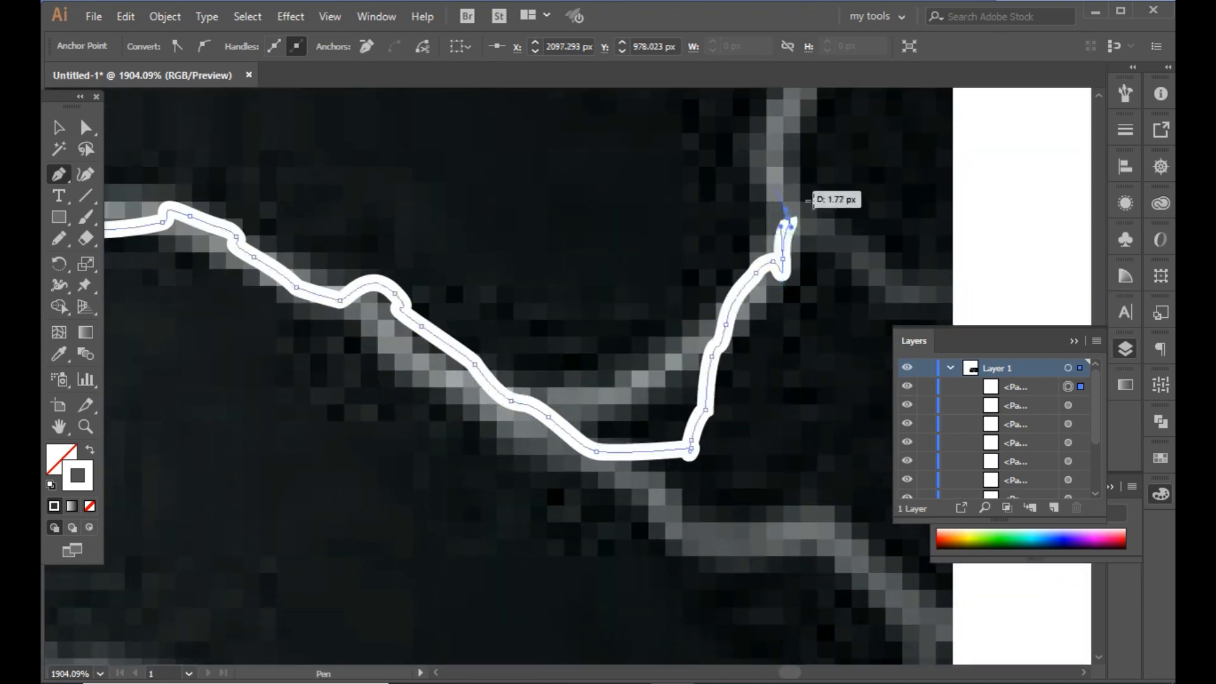
pyautogui.click(826, 163)
pyautogui.moveTo(801, 256); pyautogui.dragTo(695, 467)
pyautogui.click(659, 312)
pyautogui.click(674, 266)
# - Extend the path beyond the image's right edge with a deep dip, a peak and smaller waves over the white artboard
pyautogui.moveTo(589, 192); pyautogui.dragTo(637, 480)
pyautogui.click(638, 373)
pyautogui.click(709, 289)
pyautogui.moveTo(800, 322); pyautogui.dragTo(193, 279)
pyautogui.click(266, 292)
pyautogui.click(344, 380)
pyautogui.click(431, 547)
pyautogui.click(594, 495)
pyautogui.click(766, 329)
pyautogui.moveTo(773, 426); pyautogui.dragTo(526, 366)
pyautogui.moveTo(699, 339); pyautogui.dragTo(747, 345)
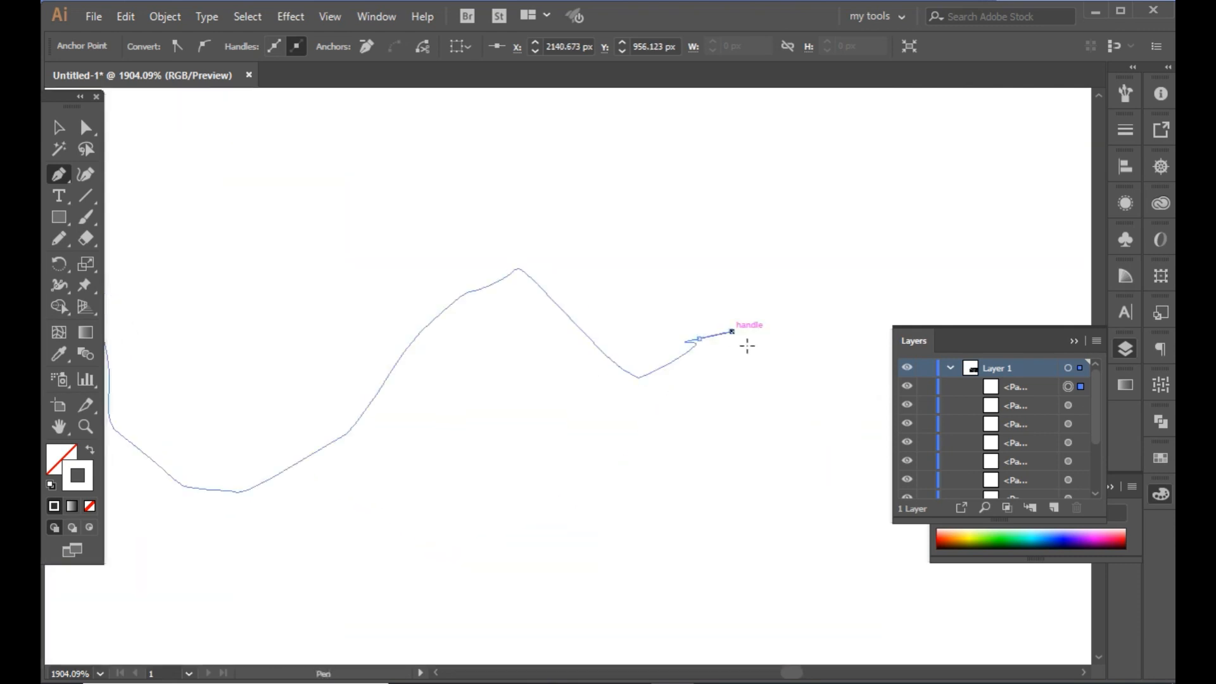
# - Finish the offshoot path and give it the tapered width profile and a 2 pt stroke
pyautogui.moveTo(228, 218); pyautogui.dragTo(223, 213)
pyautogui.click(410, 46)
pyautogui.click(354, 185)
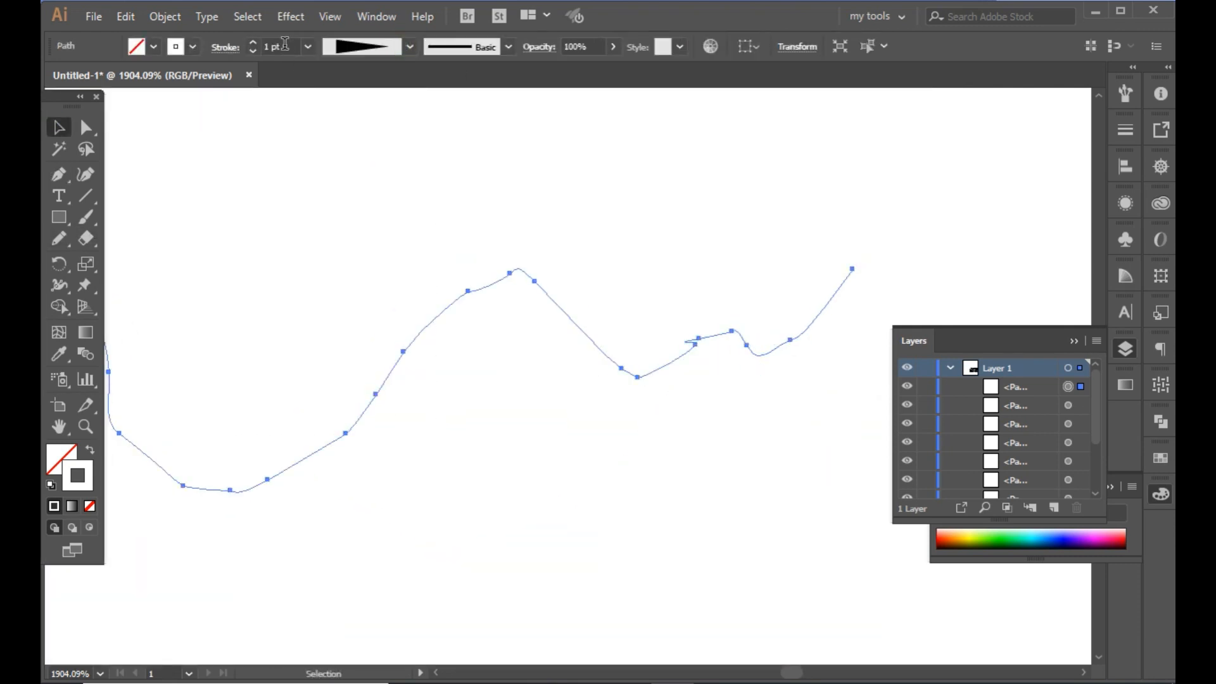
pyautogui.click(350, 188)
# - Move the tapered offshoot onto the fork near the assembled bolt's far right tip and deselect it
pyautogui.hotkey('ctrl', '-')
pyautogui.hotkey('ctrl', '-')
pyautogui.hotkey('ctrl', '-')
pyautogui.hotkey('ctrl', '-')
pyautogui.hotkey('ctrl', '-')
pyautogui.hotkey('ctrl', '-')
pyautogui.hotkey('ctrl', '-')
pyautogui.hotkey('ctrl', '-')
pyautogui.hotkey('ctrl', '-')
pyautogui.hotkey('ctrl', '-')
pyautogui.hotkey('ctrl', '-')
pyautogui.hotkey('ctrl', '-')
pyautogui.moveTo(517, 358); pyautogui.dragTo(588, 427)
pyautogui.moveTo(566, 375); pyautogui.dragTo(452, 266)
pyautogui.click(505, 258)
# - Trace the offshoot's lower fork from its junction and extend it in irregular bends past the reference image's right edge
pyautogui.press('space')
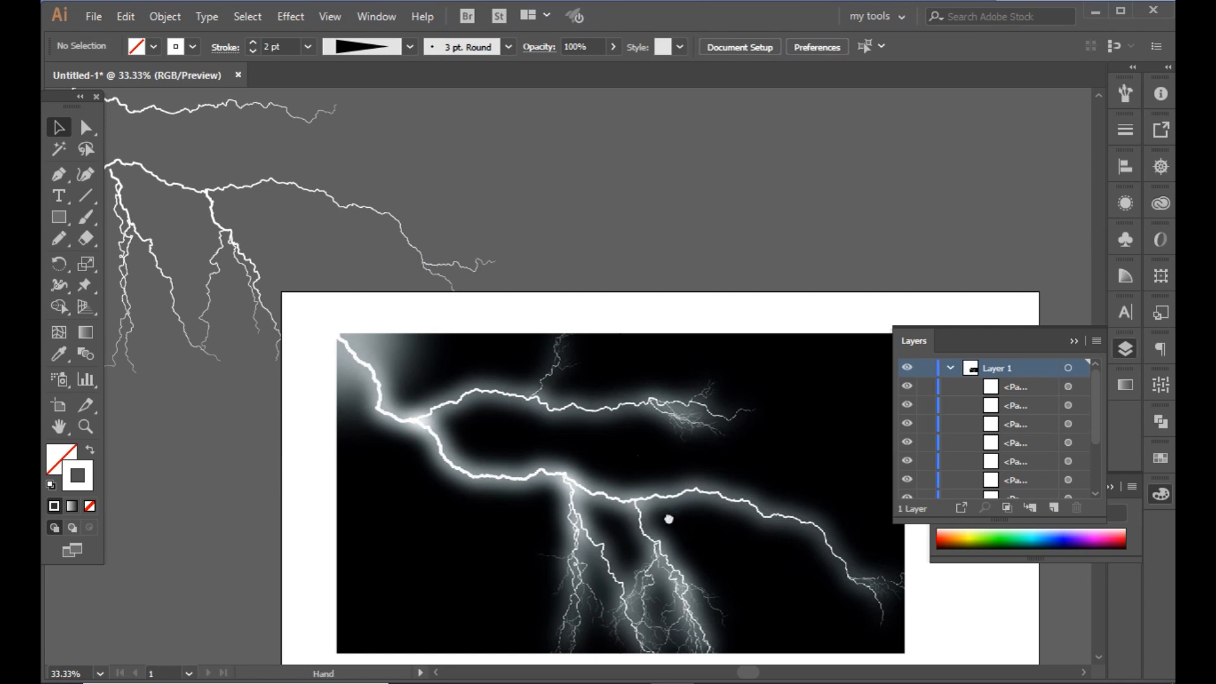
pyautogui.moveTo(668, 519); pyautogui.dragTo(549, 378)
pyautogui.click(86, 426)
pyautogui.moveTo(728, 412); pyautogui.dragTo(858, 500)
pyautogui.moveTo(333, 196); pyautogui.dragTo(690, 416)
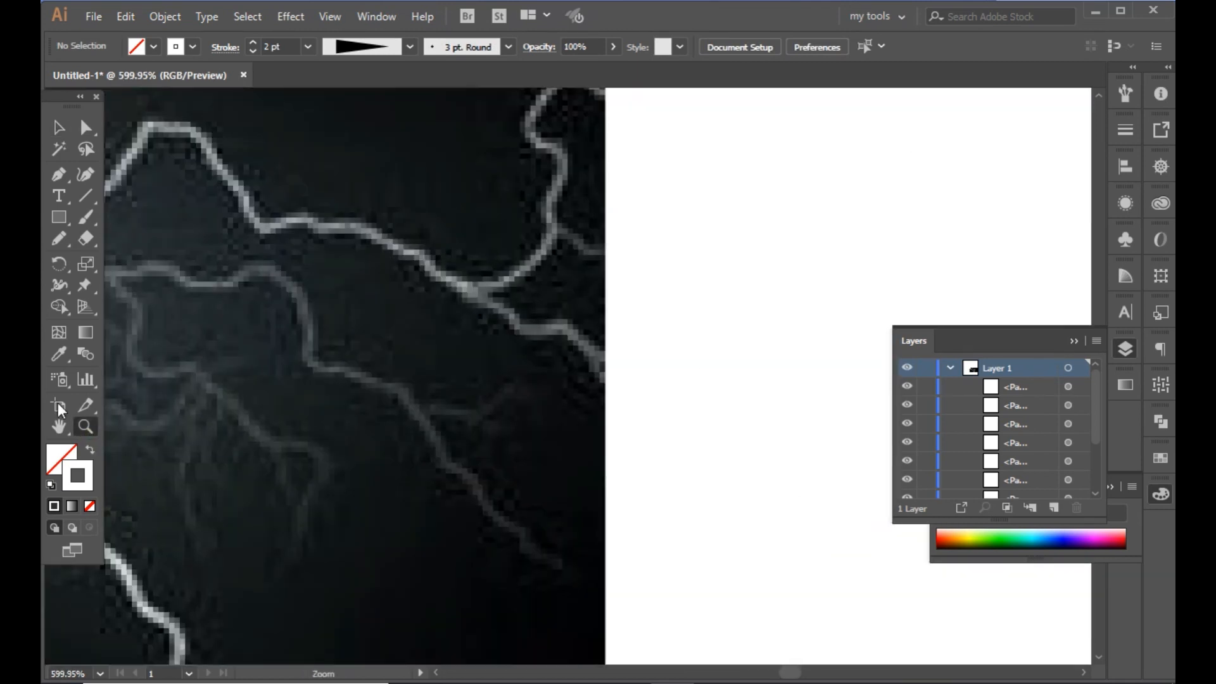
pyautogui.press('p')
pyautogui.click(546, 321)
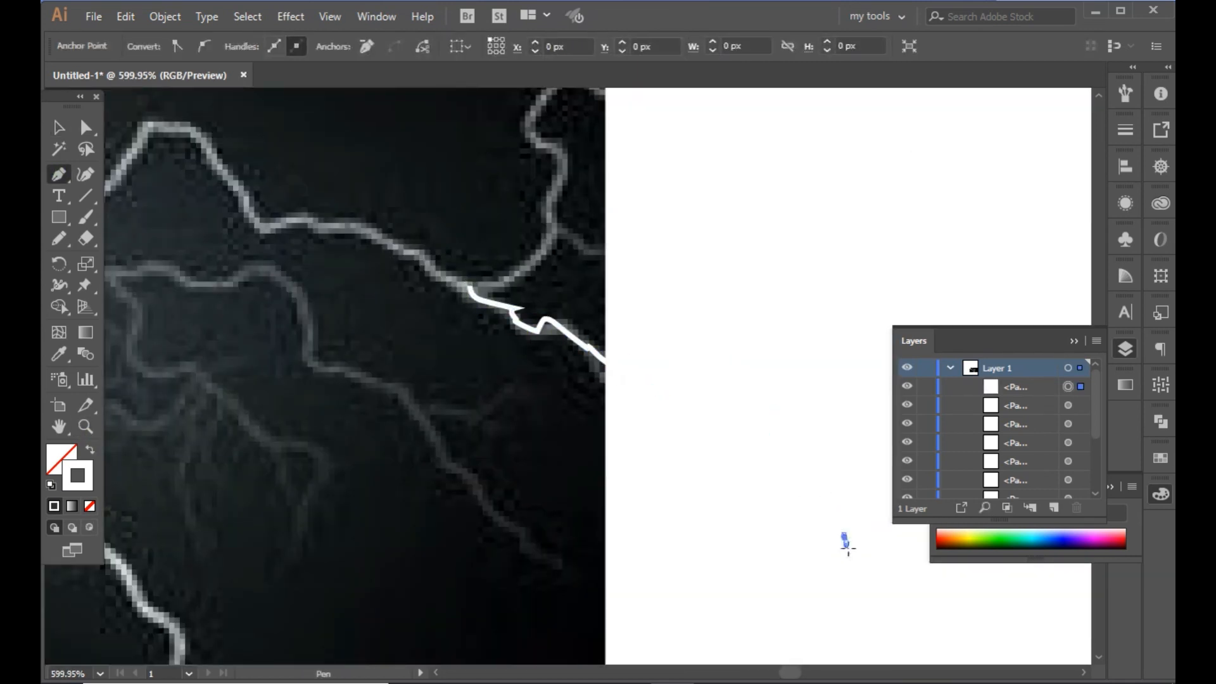
pyautogui.click(879, 562)
# - Apply the tapered width profile to the short fork path and deselect it
pyautogui.click(59, 131)
pyautogui.click(409, 48)
pyautogui.click(367, 183)
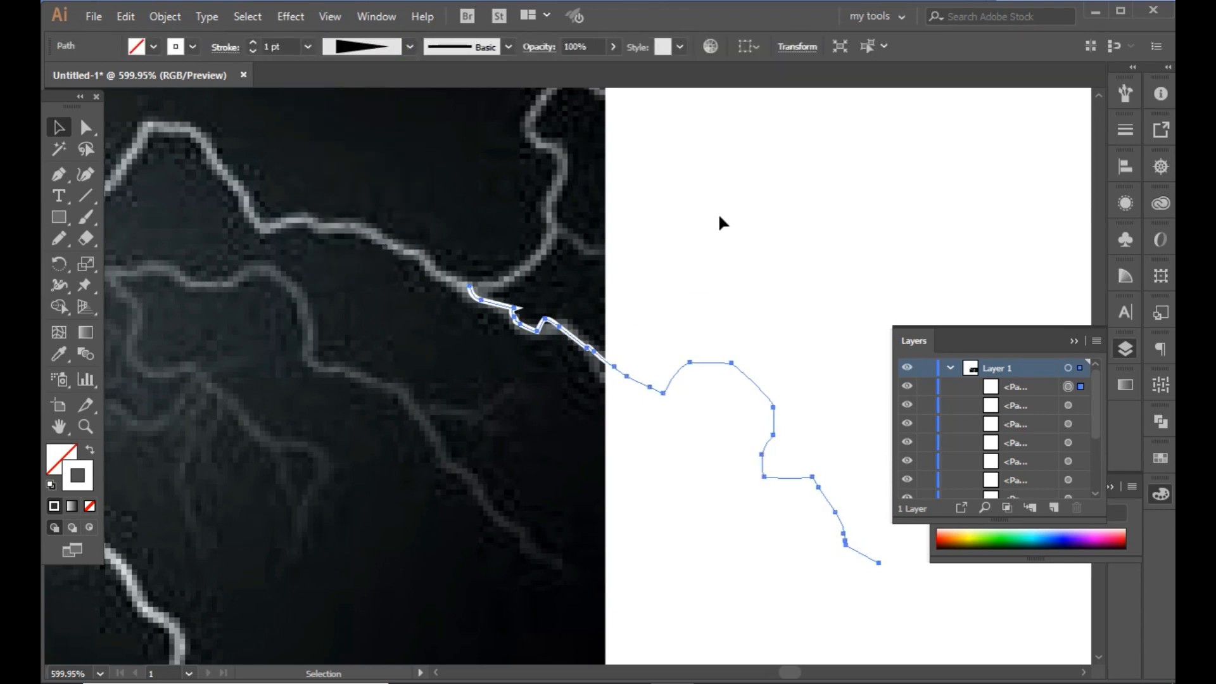
pyautogui.click(708, 201)
# - Move the short fork path onto the thin offshoot at the assembled bolt's far right tip and deselect it
pyautogui.hotkey('ctrl', '-')
pyautogui.hotkey('ctrl', '-')
pyautogui.hotkey('ctrl', '-')
pyautogui.hotkey('ctrl', '-')
pyautogui.hotkey('ctrl', '-')
pyautogui.hotkey('ctrl', '-')
pyautogui.hotkey('ctrl', '-')
pyautogui.moveTo(583, 378); pyautogui.dragTo(142, 256)
pyautogui.hotkey('ctrl', 'z')
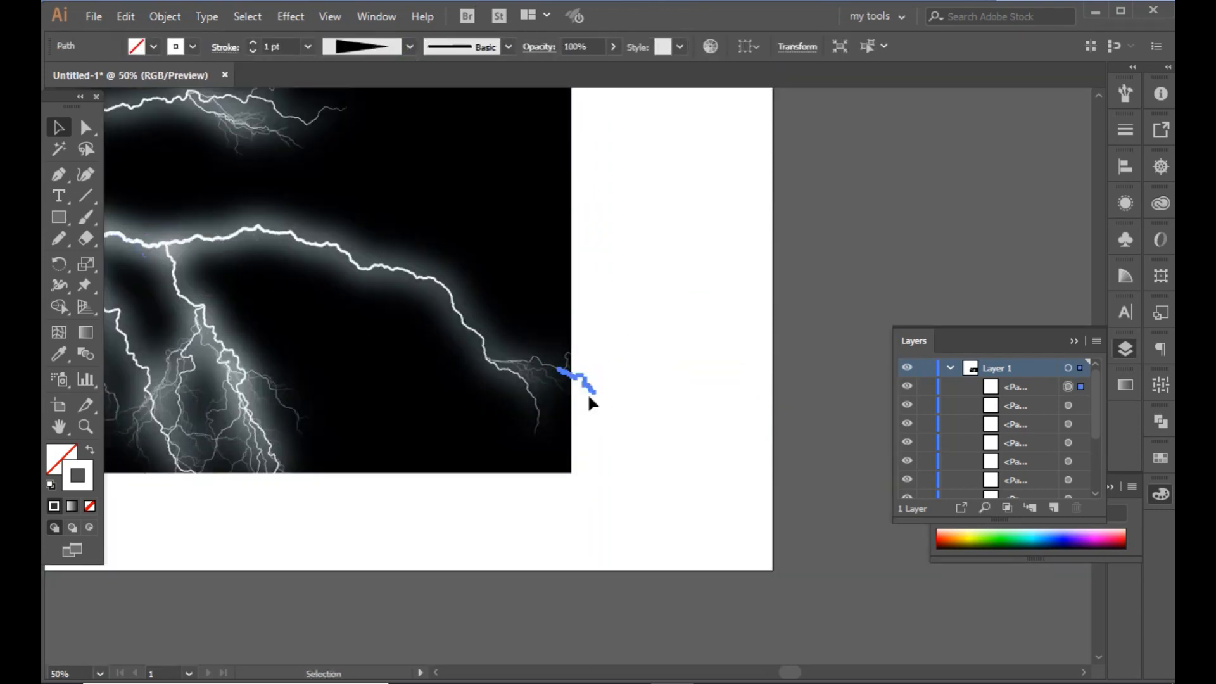
pyautogui.moveTo(578, 378); pyautogui.dragTo(133, 232)
pyautogui.moveTo(239, 239); pyautogui.dragTo(850, 528)
pyautogui.moveTo(737, 522); pyautogui.dragTo(579, 193)
pyautogui.click(763, 387)
# - Examine the reference image's right-hand downward branches and compare them with the assembled bolt for strands still missing
pyautogui.moveTo(764, 391); pyautogui.dragTo(277, 240)
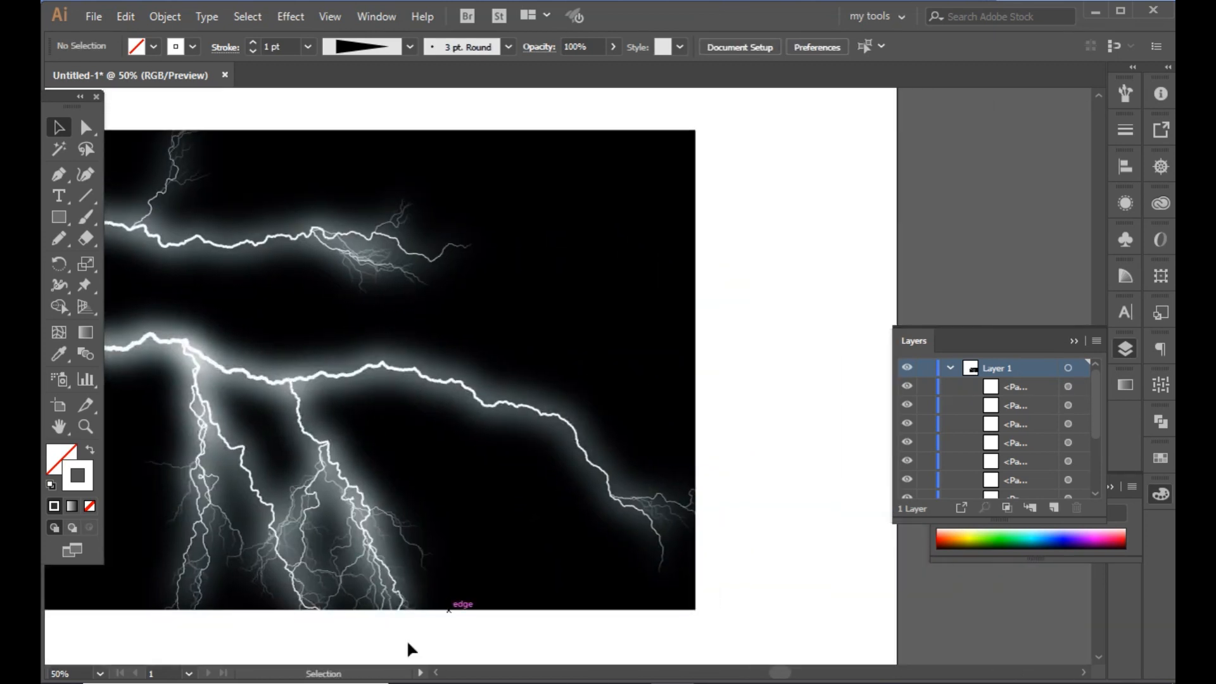
pyautogui.click(85, 427)
pyautogui.moveTo(347, 462); pyautogui.dragTo(484, 572)
pyautogui.moveTo(398, 287); pyautogui.dragTo(508, 488)
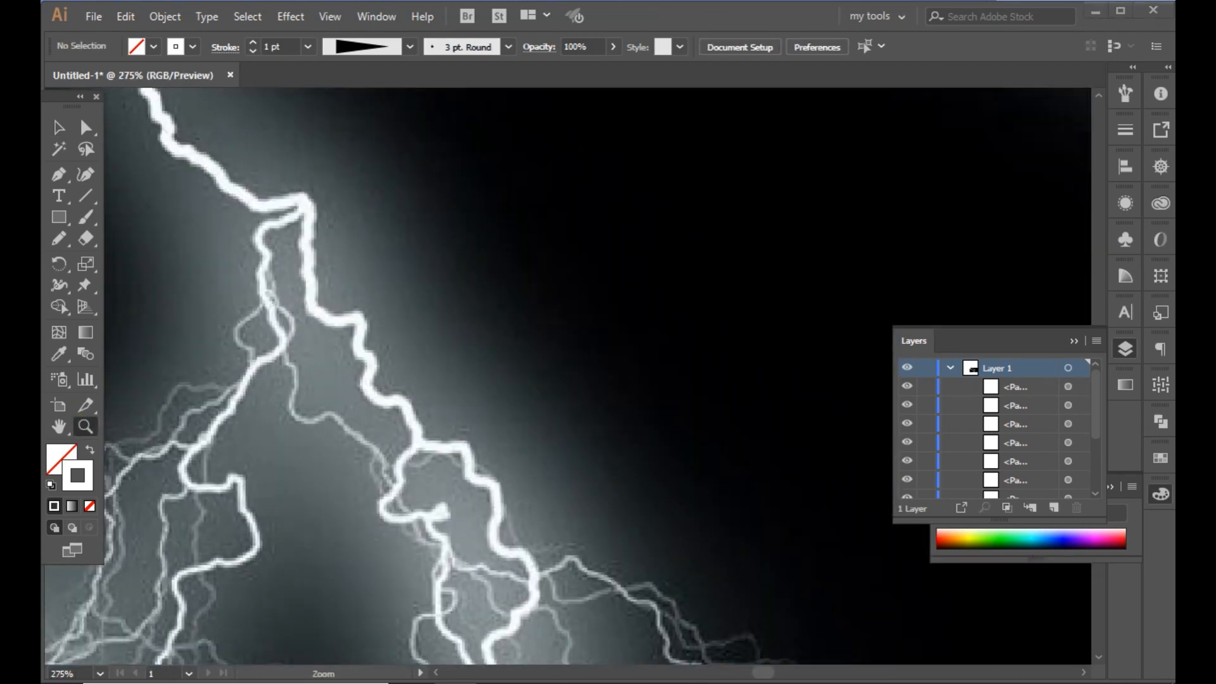
pyautogui.moveTo(307, 406); pyautogui.dragTo(803, 612)
pyautogui.hotkey('ctrl', '-')
pyautogui.hotkey('ctrl', '-')
pyautogui.hotkey('ctrl', '-')
pyautogui.hotkey('ctrl', '-')
pyautogui.hotkey('ctrl', '-')
pyautogui.hotkey('ctrl', '-')
pyautogui.hotkey('ctrl', '-')
# - Trace the faint vertical strand crossing the hooked branch in the reference image's lower middle cluster with the Pencil tool
pyautogui.click(1076, 341)
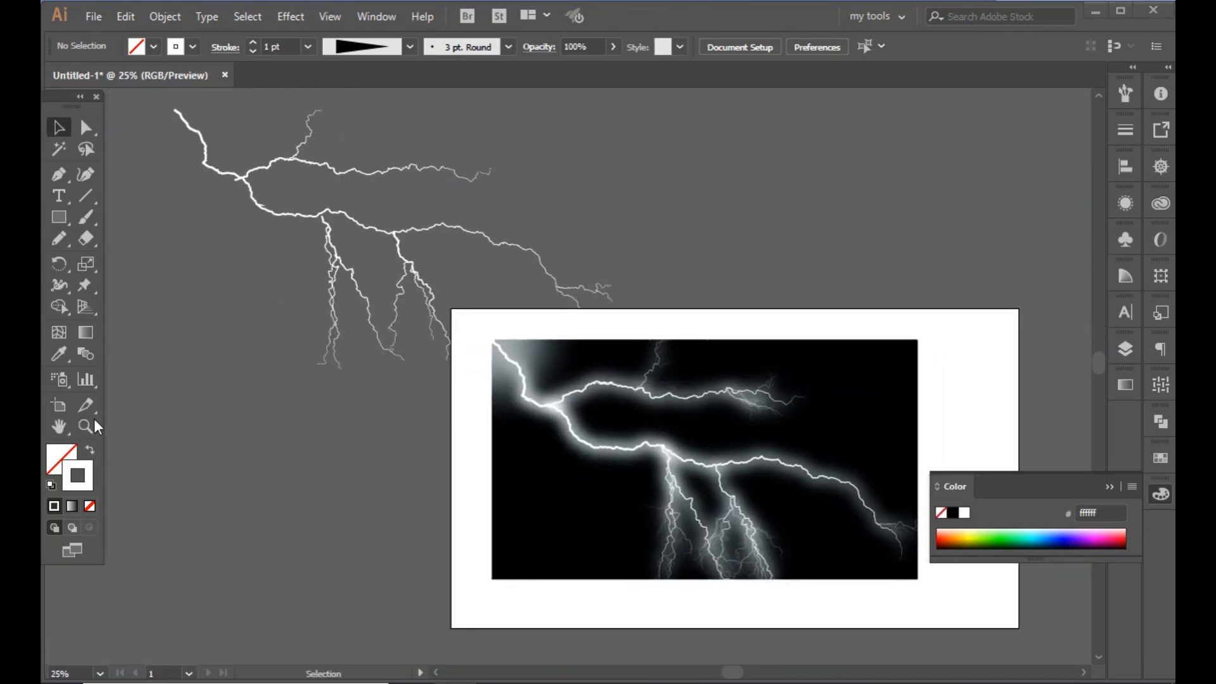
pyautogui.click(91, 425)
pyautogui.moveTo(572, 485); pyautogui.dragTo(891, 572)
pyautogui.moveTo(360, 292); pyautogui.dragTo(682, 391)
pyautogui.moveTo(748, 432); pyautogui.dragTo(429, 309)
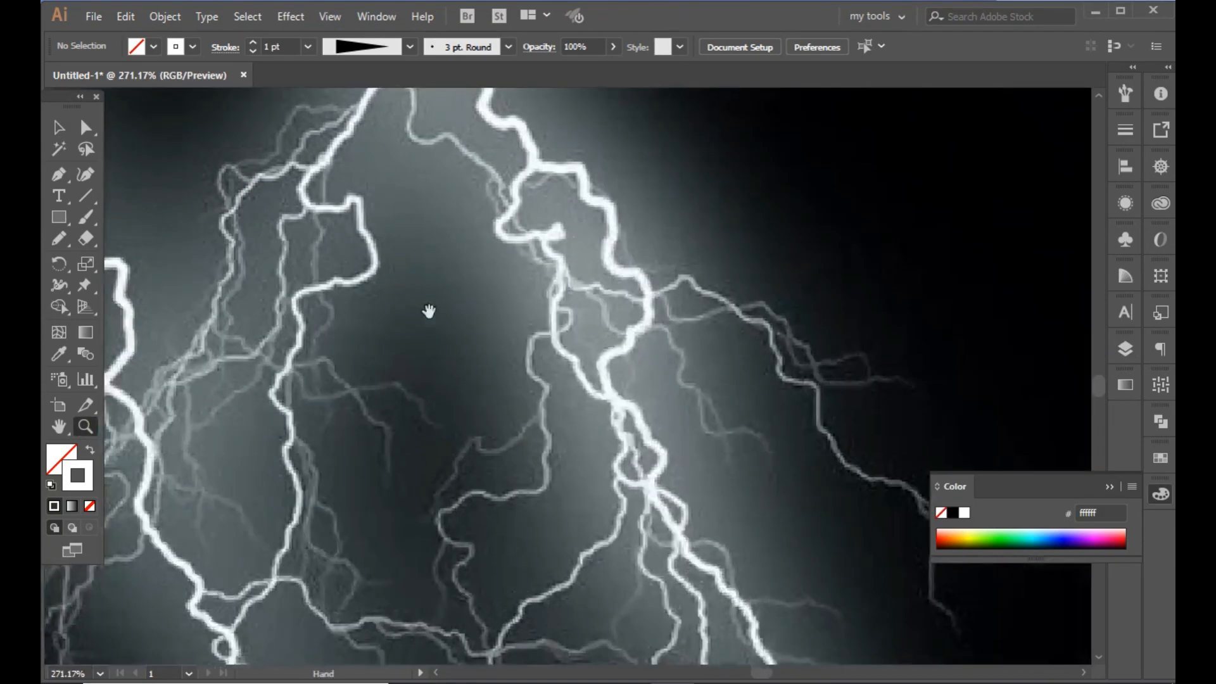
pyautogui.moveTo(856, 344); pyautogui.dragTo(628, 297)
pyautogui.moveTo(337, 375); pyautogui.dragTo(479, 678)
pyautogui.moveTo(265, 228); pyautogui.dragTo(396, 461)
pyautogui.moveTo(505, 384)
pyautogui.mouseDown()
pyautogui.moveTo(575, 268)
pyautogui.moveTo(581, 7)
pyautogui.mouseUp()
pyautogui.click(59, 238)
pyautogui.hotkey('ctrl', '+')
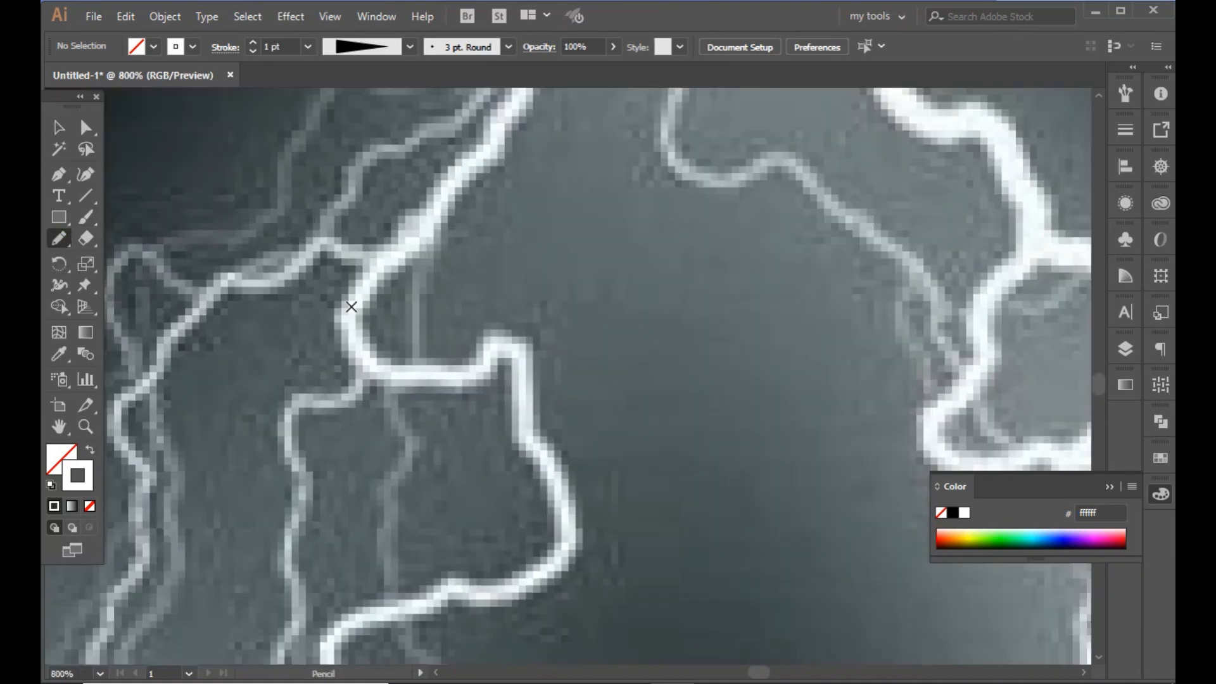
pyautogui.scroll(-2, 350, 309)
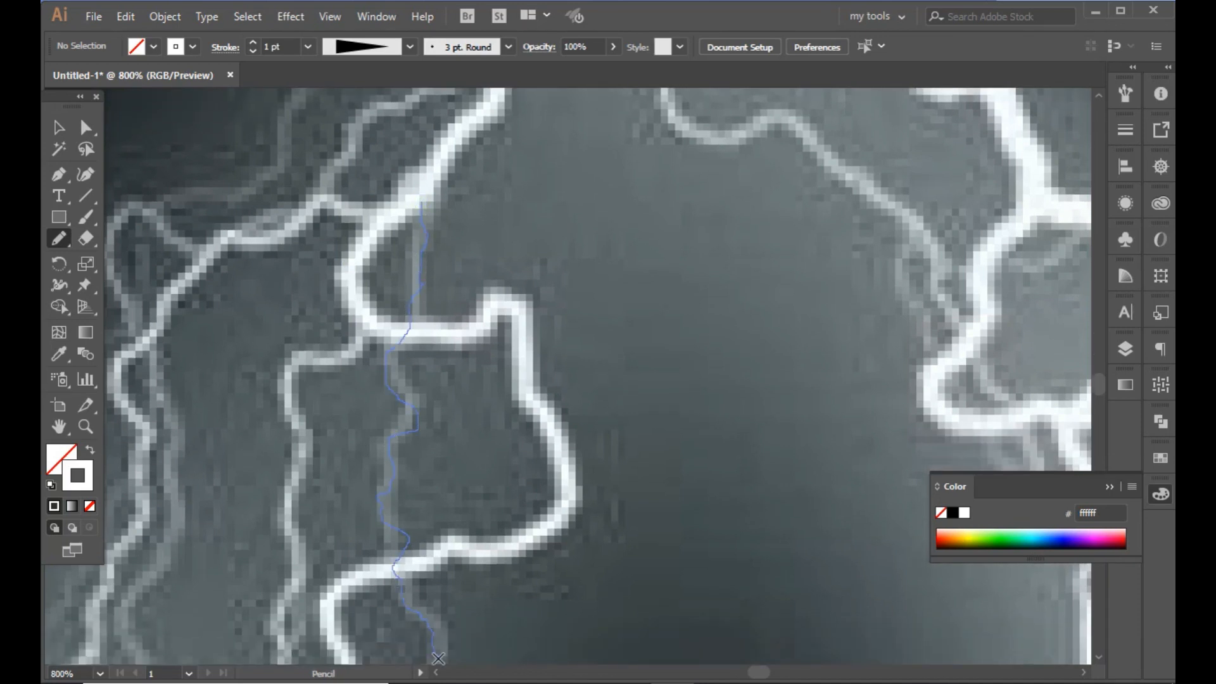
pyautogui.moveTo(439, 659); pyautogui.dragTo(439, 660)
# - Extend the vertical strand in small bends below the hooked branch, down past the faint sideways fork
pyautogui.scroll(-3, 443, 532)
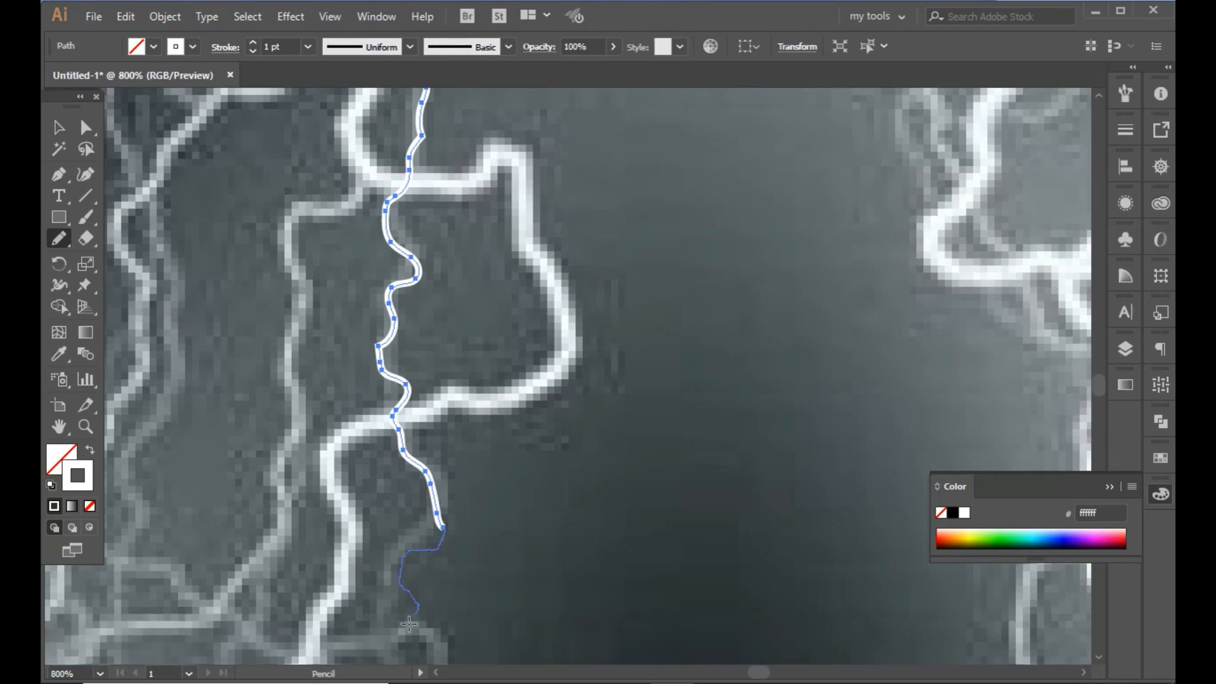
pyautogui.scroll(-6, 448, 578)
pyautogui.moveTo(432, 328); pyautogui.dragTo(418, 457)
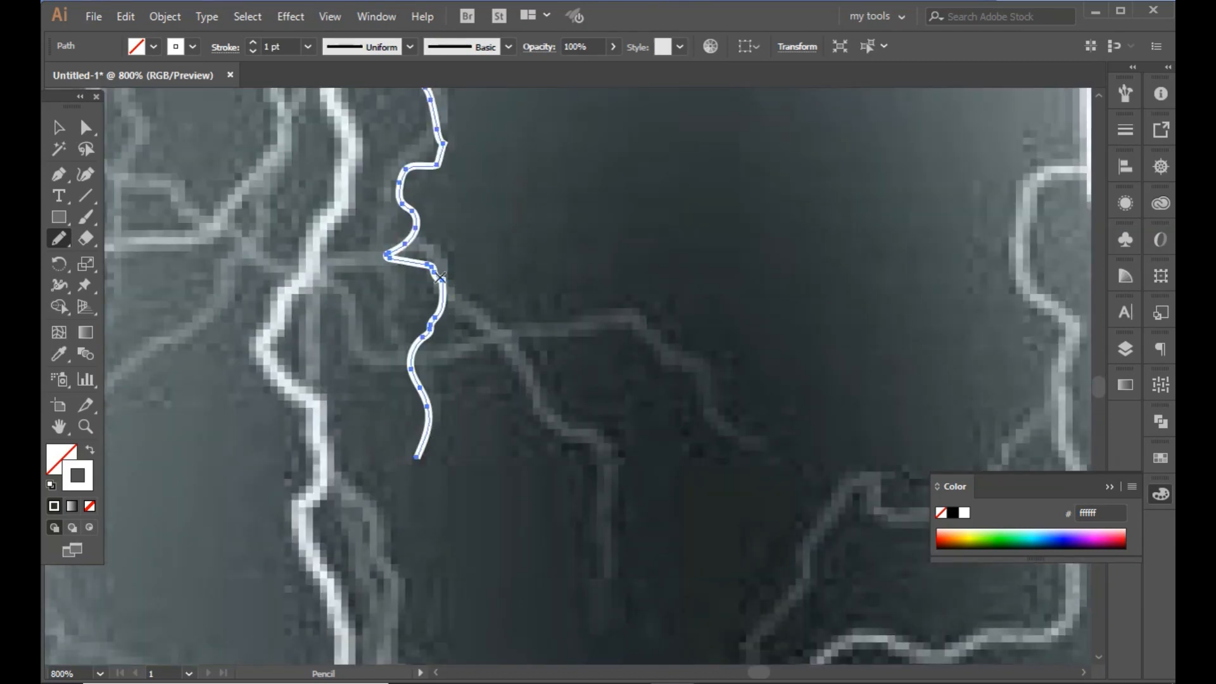
# - Trace the outermost faint strand from the bright middle branch's upper part around the cluster's outer edge, curling away at its end
pyautogui.moveTo(422, 223); pyautogui.dragTo(684, 601)
pyautogui.moveTo(639, 222); pyautogui.dragTo(676, 572)
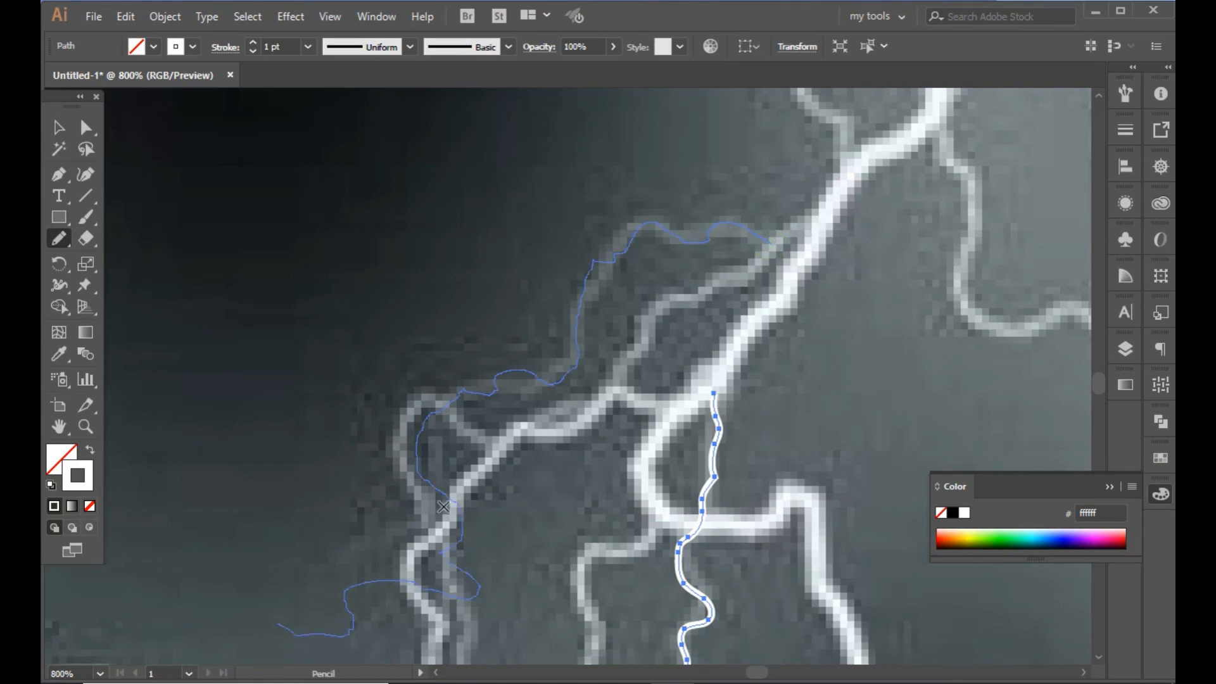
pyautogui.moveTo(515, 507); pyautogui.dragTo(507, 271)
# - Trace a second faint strand from the bright branch's bend, winding down alongside the cluster's parallel strands
pyautogui.moveTo(483, 451)
pyautogui.mouseDown()
pyautogui.moveTo(598, 196)
pyautogui.moveTo(529, 457)
pyautogui.mouseUp()
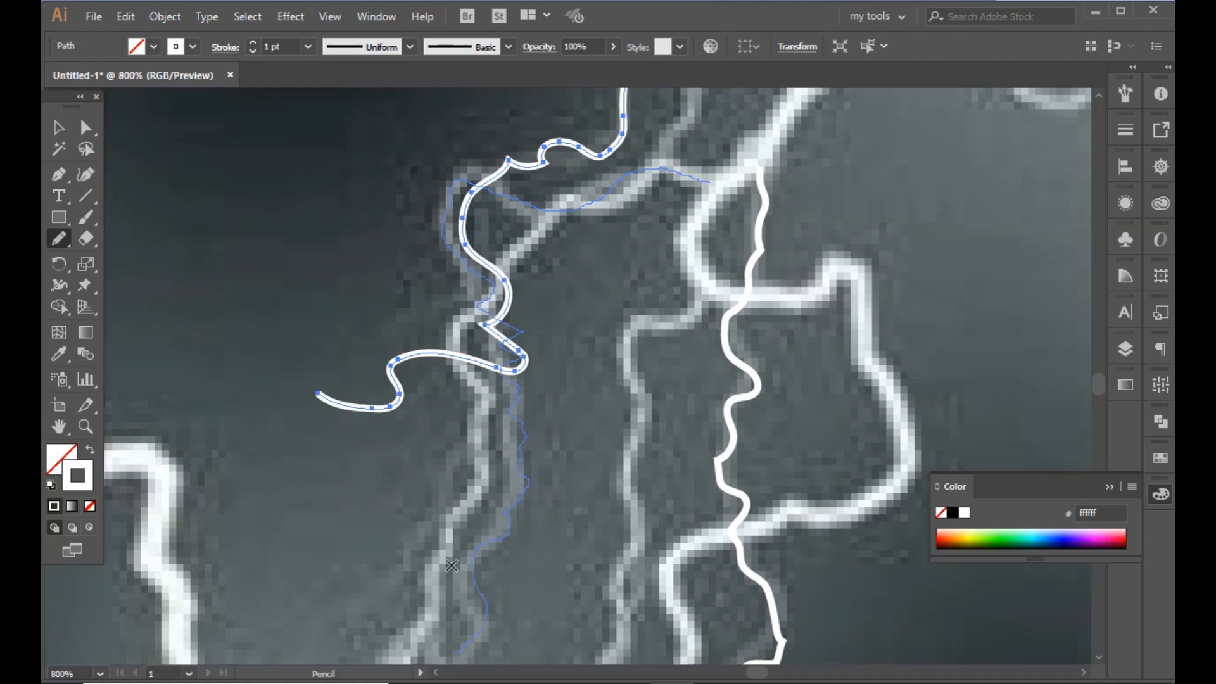
pyautogui.moveTo(452, 565); pyautogui.dragTo(449, 358)
pyautogui.moveTo(459, 454); pyautogui.dragTo(421, 631)
pyautogui.moveTo(552, 539); pyautogui.dragTo(552, 429)
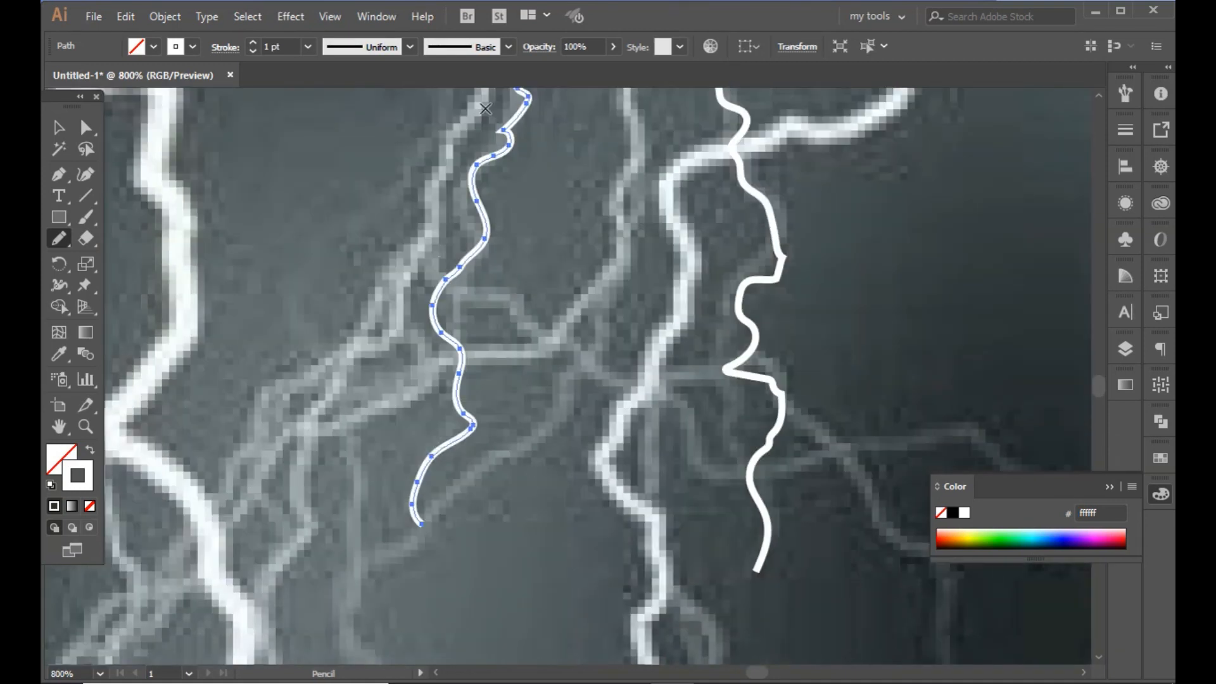
# - Trace the faint sideways strand across the dark gap beside the middle cluster and bend its end downward
pyautogui.moveTo(715, 465)
pyautogui.mouseDown()
pyautogui.moveTo(899, 446)
pyautogui.moveTo(1075, 468)
pyautogui.mouseUp()
pyautogui.moveTo(921, 388); pyautogui.dragTo(52, 282)
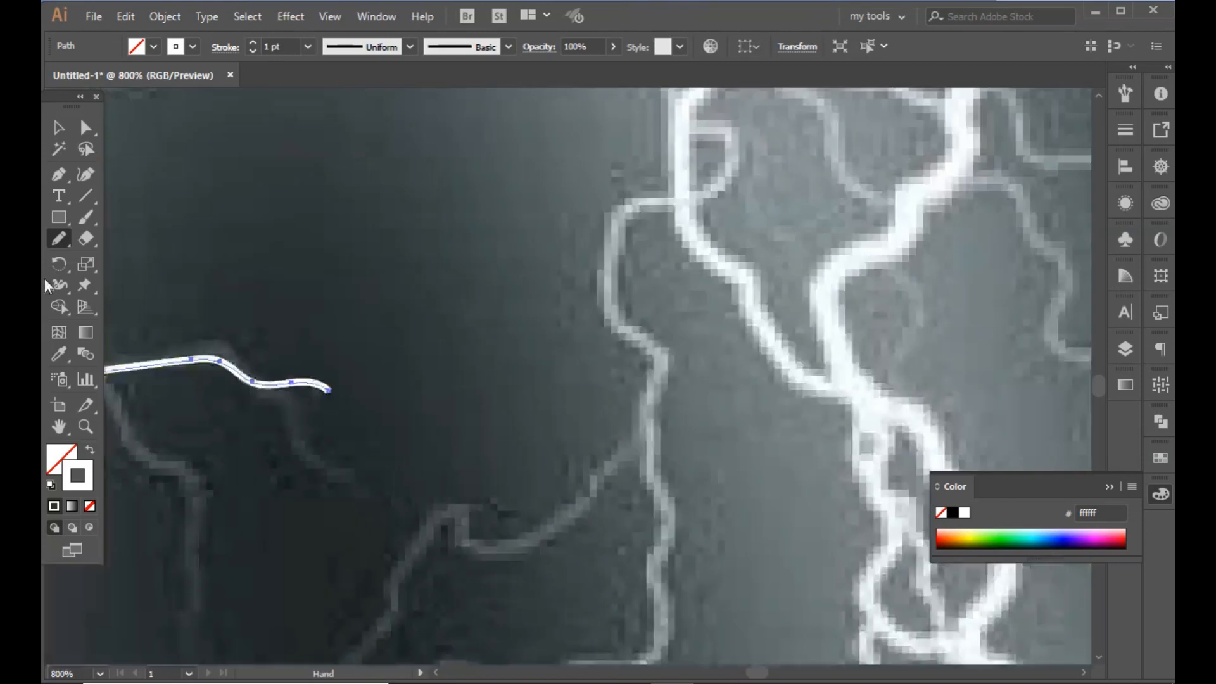
pyautogui.moveTo(213, 364)
pyautogui.mouseDown()
pyautogui.moveTo(389, 467)
pyautogui.moveTo(232, 633)
pyautogui.moveTo(219, 379)
pyautogui.mouseUp()
pyautogui.moveTo(238, 517); pyautogui.dragTo(251, 638)
pyautogui.moveTo(251, 634)
pyautogui.mouseDown()
pyautogui.moveTo(251, 378)
pyautogui.moveTo(226, 573)
pyautogui.mouseUp()
# - Trace a looping faint strand from the right-hand bolt's crossing, over the bright strands and out into the dark area
pyautogui.moveTo(850, 166); pyautogui.dragTo(572, 316)
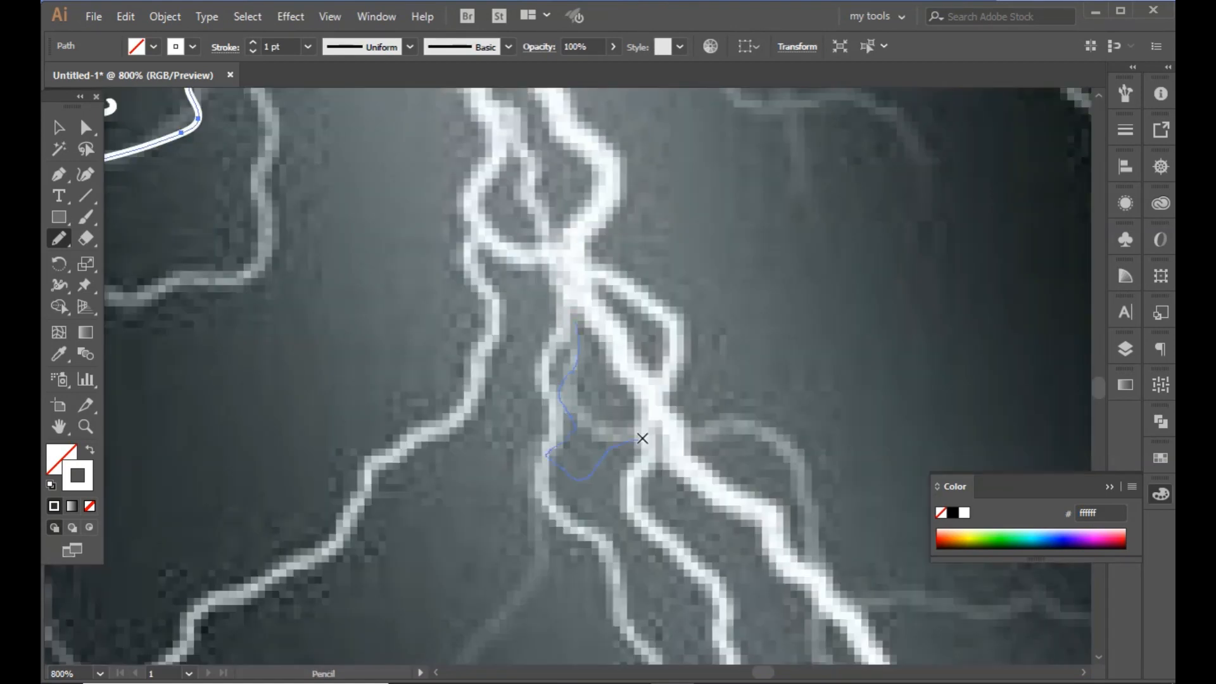
pyautogui.moveTo(983, 608); pyautogui.dragTo(983, 608)
pyautogui.moveTo(983, 607)
pyautogui.mouseDown()
pyautogui.moveTo(773, 597)
pyautogui.moveTo(228, 295)
pyautogui.mouseUp()
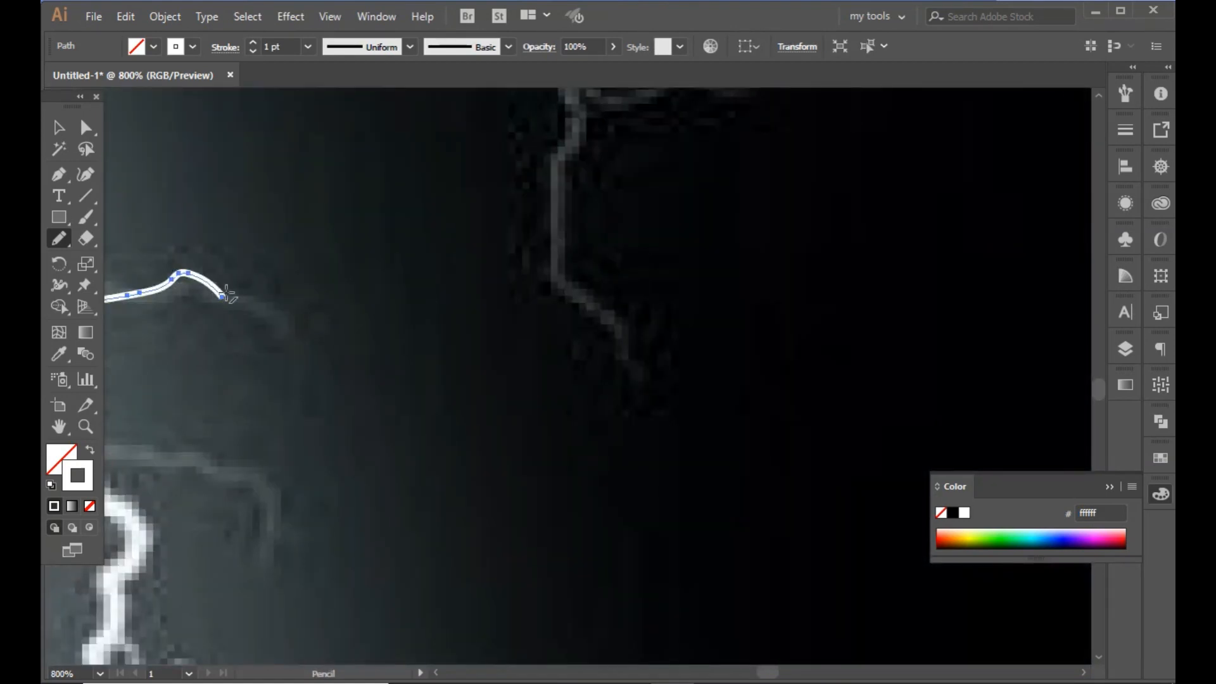
pyautogui.moveTo(294, 387); pyautogui.dragTo(297, 382)
# - Trace another faint strand from the right-hand bolt beneath the previous one, curving outward and ending in small bends
pyautogui.moveTo(532, 310); pyautogui.dragTo(1068, 122)
pyautogui.moveTo(543, 169)
pyautogui.mouseDown()
pyautogui.moveTo(551, 475)
pyautogui.moveTo(478, 351)
pyautogui.mouseUp()
pyautogui.moveTo(664, 452)
pyautogui.mouseDown()
pyautogui.moveTo(819, 611)
pyautogui.moveTo(937, 595)
pyautogui.mouseUp()
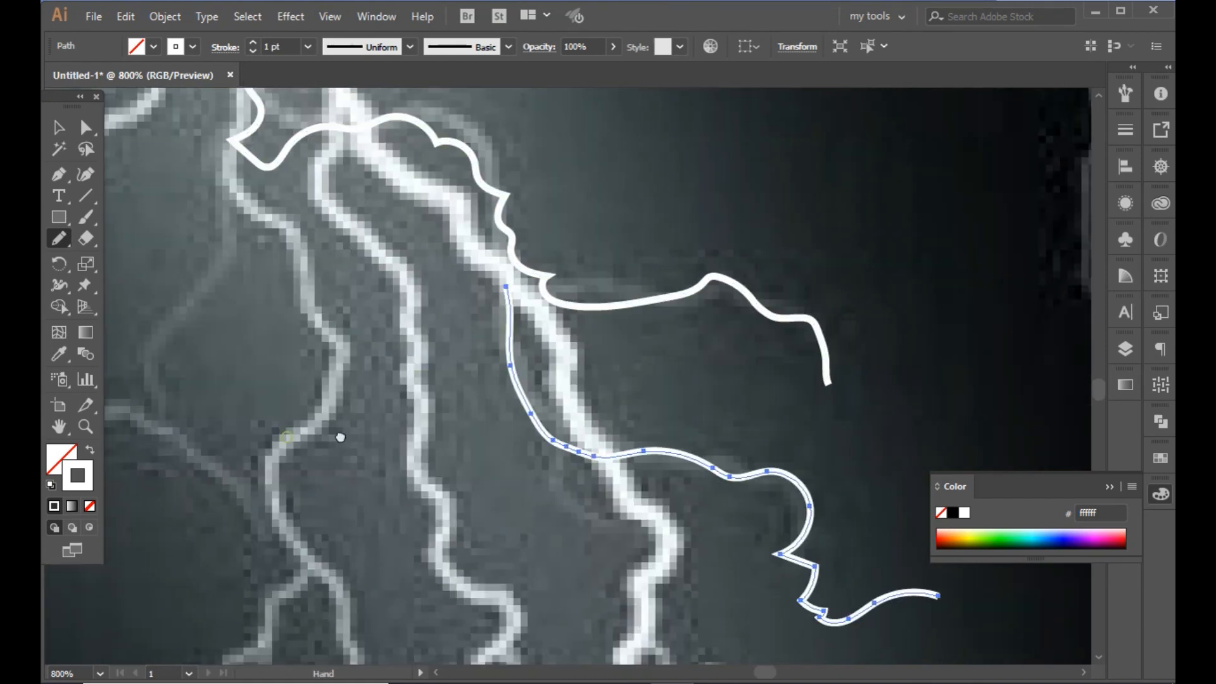
# - Trace the faint strands alongside the bright branches in the lower part of the right-hand cluster
pyautogui.moveTo(340, 437); pyautogui.dragTo(641, 514)
pyautogui.moveTo(493, 581); pyautogui.dragTo(413, 605)
pyautogui.moveTo(311, 603)
pyautogui.mouseDown()
pyautogui.moveTo(739, 522)
pyautogui.moveTo(934, 465)
pyautogui.mouseUp()
pyautogui.moveTo(280, 320); pyautogui.dragTo(319, 591)
pyautogui.moveTo(387, 480); pyautogui.dragTo(446, 592)
pyautogui.moveTo(386, 469); pyautogui.dragTo(517, 611)
pyautogui.moveTo(375, 250); pyautogui.dragTo(553, 412)
# - Trace the short faint offshoots between the lower middle branches, following their bends downward
pyautogui.moveTo(378, 167); pyautogui.dragTo(415, 531)
pyautogui.moveTo(341, 266)
pyautogui.mouseDown()
pyautogui.moveTo(390, 489)
pyautogui.moveTo(501, 643)
pyautogui.mouseUp()
pyautogui.moveTo(378, 415)
pyautogui.mouseDown()
pyautogui.moveTo(314, 209)
pyautogui.moveTo(314, 152)
pyautogui.mouseUp()
pyautogui.moveTo(438, 380); pyautogui.dragTo(448, 589)
pyautogui.moveTo(356, 217)
pyautogui.mouseDown()
pyautogui.moveTo(441, 484)
pyautogui.moveTo(696, 504)
pyautogui.mouseUp()
pyautogui.moveTo(286, 337)
pyautogui.mouseDown()
pyautogui.moveTo(766, 635)
pyautogui.moveTo(779, 663)
pyautogui.mouseUp()
# - Trace a jagged faint strand from the middle bolt down to the lower left, ending in a short sideways tail
pyautogui.moveTo(359, 443)
pyautogui.mouseDown()
pyautogui.moveTo(587, 524)
pyautogui.moveTo(733, 677)
pyautogui.mouseUp()
pyautogui.moveTo(580, 448); pyautogui.dragTo(595, 263)
pyautogui.moveTo(425, 276); pyautogui.dragTo(454, 340)
pyautogui.moveTo(402, 246); pyautogui.dragTo(368, 513)
pyautogui.moveTo(250, 588); pyautogui.dragTo(228, 619)
pyautogui.moveTo(222, 579); pyautogui.dragTo(487, 231)
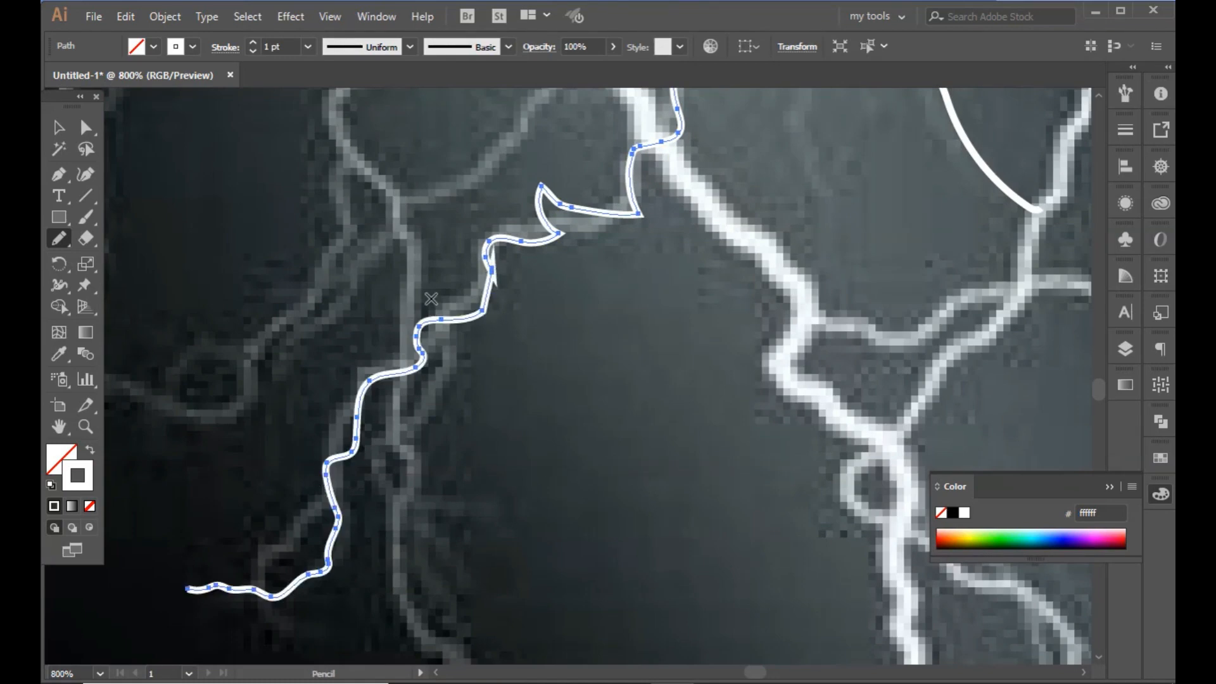
# - Trace the forked faint strands beside the jagged strand, spreading them toward the lower left
pyautogui.moveTo(328, 397); pyautogui.dragTo(364, 632)
pyautogui.moveTo(416, 194)
pyautogui.mouseDown()
pyautogui.moveTo(426, 294)
pyautogui.moveTo(349, 664)
pyautogui.mouseUp()
pyautogui.moveTo(397, 447); pyautogui.dragTo(177, 505)
pyautogui.moveTo(190, 491)
pyautogui.mouseDown()
pyautogui.moveTo(511, 393)
pyautogui.moveTo(144, 562)
pyautogui.moveTo(114, 614)
pyautogui.mouseUp()
pyautogui.moveTo(176, 545); pyautogui.dragTo(522, 377)
pyautogui.moveTo(385, 577); pyautogui.dragTo(466, 644)
pyautogui.moveTo(530, 397); pyautogui.dragTo(298, 355)
# - Trace overlapping faint strands down through the left cluster's crossing, including a wavy one running downward between them
pyautogui.moveTo(713, 265); pyautogui.dragTo(312, 538)
pyautogui.moveTo(656, 403)
pyautogui.mouseDown()
pyautogui.moveTo(454, 489)
pyautogui.moveTo(418, 656)
pyautogui.mouseUp()
pyautogui.moveTo(738, 95)
pyautogui.mouseDown()
pyautogui.moveTo(478, 581)
pyautogui.moveTo(486, 629)
pyautogui.mouseUp()
pyautogui.moveTo(496, 483); pyautogui.dragTo(633, 190)
pyautogui.moveTo(355, 555); pyautogui.dragTo(401, 326)
pyautogui.moveTo(369, 473)
pyautogui.mouseDown()
pyautogui.moveTo(408, 367)
pyautogui.moveTo(465, 653)
pyautogui.mouseUp()
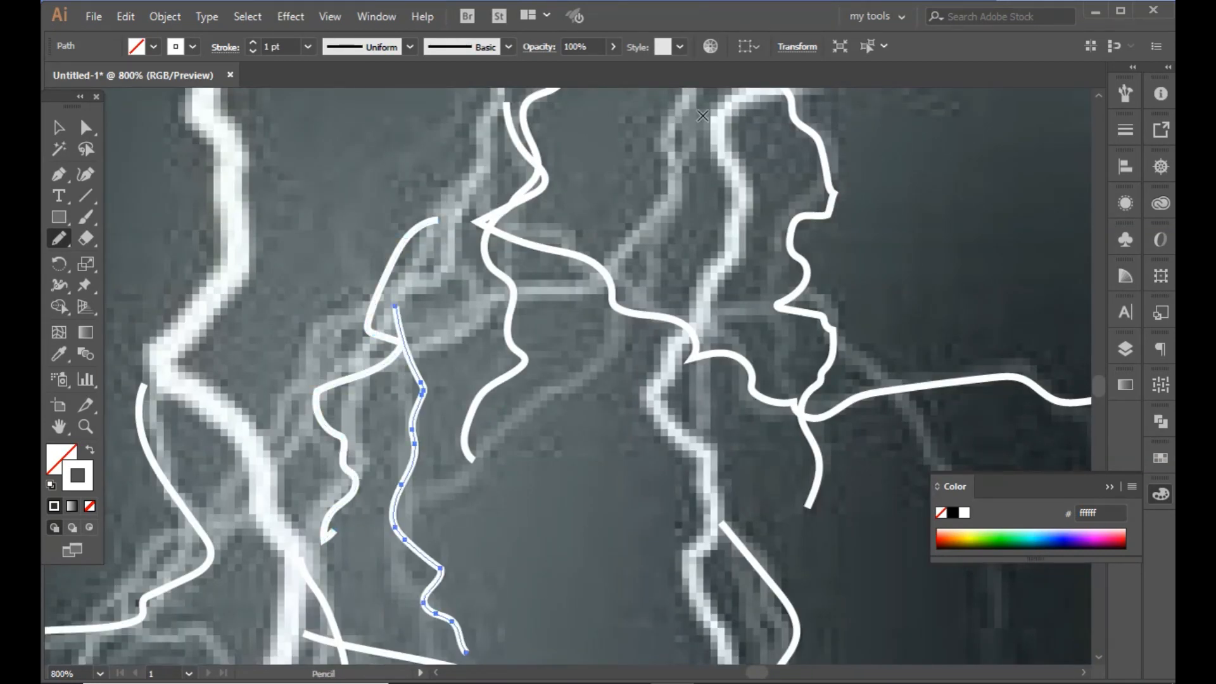
# - Trace two faint strands through the cluster's crossing, one passing over the middle bolt and one winding to the far lower left
pyautogui.moveTo(275, 467); pyautogui.dragTo(154, 546)
pyautogui.moveTo(613, 322); pyautogui.dragTo(571, 236)
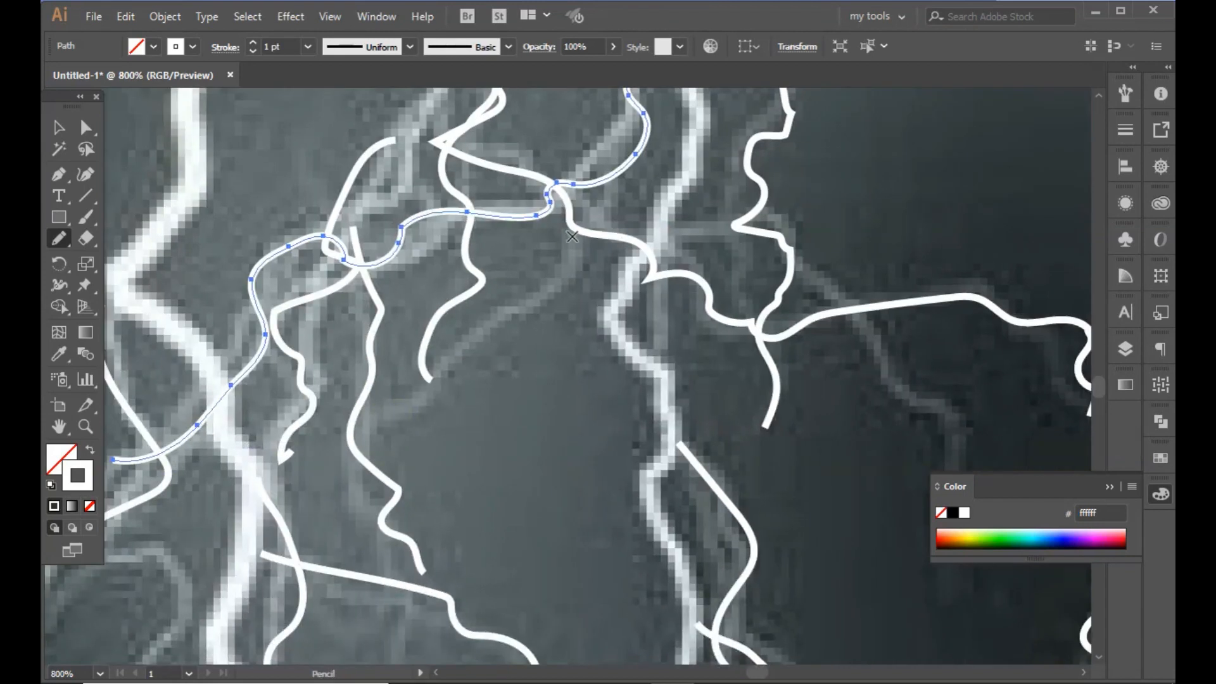
pyautogui.moveTo(498, 561); pyautogui.dragTo(245, 648)
pyautogui.moveTo(312, 507); pyautogui.dragTo(608, 216)
pyautogui.moveTo(412, 368); pyautogui.dragTo(174, 641)
pyautogui.moveTo(272, 527)
pyautogui.mouseDown()
pyautogui.moveTo(147, 637)
pyautogui.moveTo(443, 358)
pyautogui.moveTo(272, 380)
pyautogui.moveTo(233, 403)
pyautogui.mouseUp()
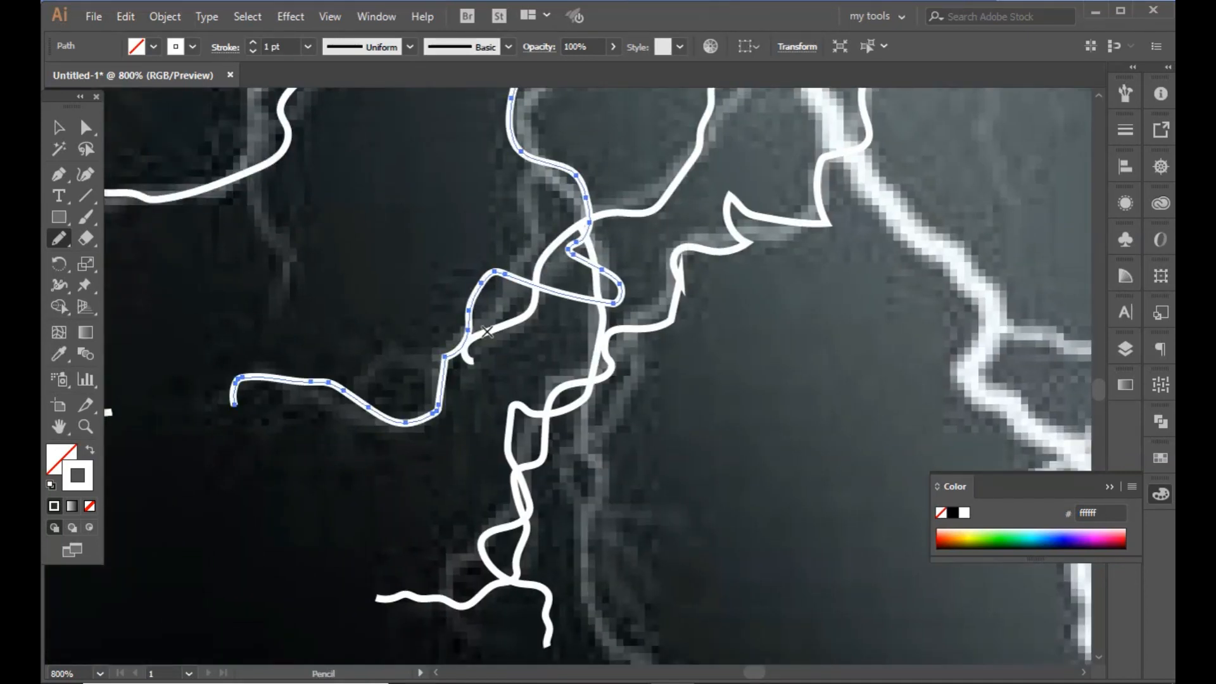
# - Trace a short curved strand at the lower left fork and a longer one descending to its lower right tip
pyautogui.moveTo(486, 331); pyautogui.dragTo(395, 276)
pyautogui.moveTo(535, 273)
pyautogui.mouseDown()
pyautogui.moveTo(498, 470)
pyautogui.moveTo(564, 556)
pyautogui.mouseUp()
pyautogui.moveTo(580, 218)
pyautogui.mouseDown()
pyautogui.moveTo(481, 459)
pyautogui.moveTo(582, 655)
pyautogui.mouseUp()
pyautogui.scroll(-10, 576, 492)
pyautogui.moveTo(583, 442); pyautogui.dragTo(720, 608)
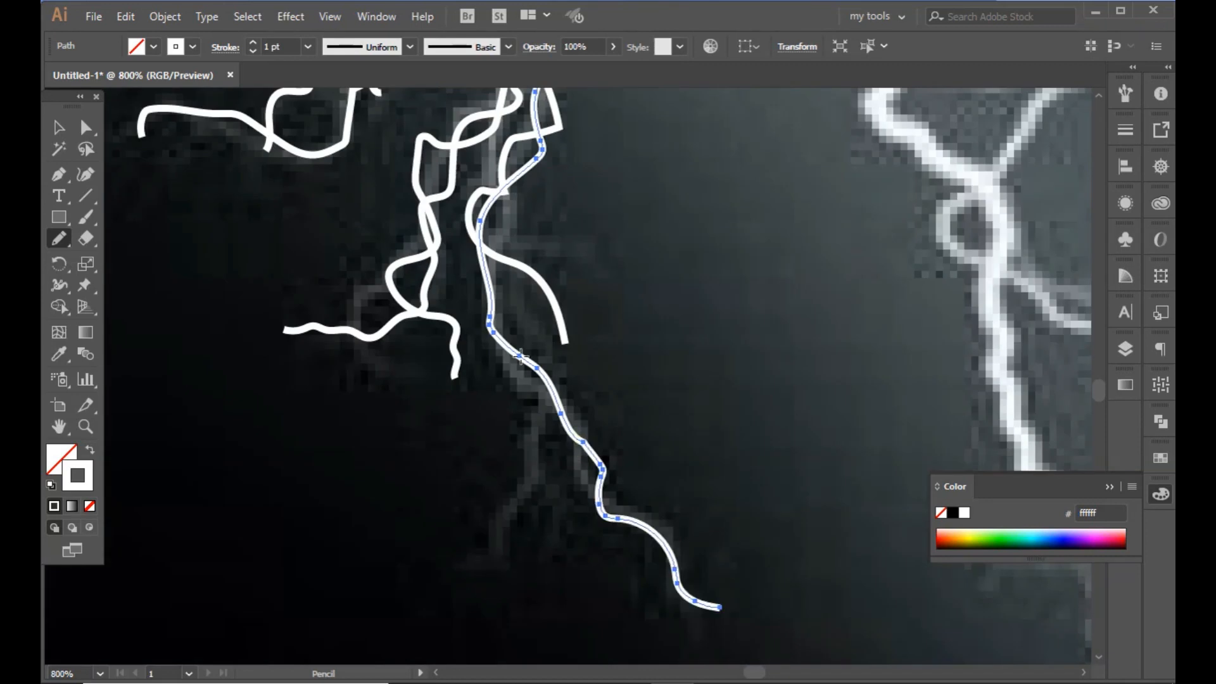
# - Trace the small spur on the long descending strand and the faint offshoots from the neighbouring middle bolt
pyautogui.moveTo(489, 283); pyautogui.dragTo(545, 577)
pyautogui.moveTo(712, 89); pyautogui.dragTo(168, 75)
pyautogui.moveTo(470, 243)
pyautogui.mouseDown()
pyautogui.moveTo(334, 122)
pyautogui.moveTo(609, 352)
pyautogui.moveTo(925, 383)
pyautogui.mouseUp()
pyautogui.moveTo(346, 127)
pyautogui.mouseDown()
pyautogui.moveTo(444, 215)
pyautogui.moveTo(424, 624)
pyautogui.moveTo(423, 540)
pyautogui.moveTo(296, 649)
pyautogui.moveTo(202, 625)
pyautogui.mouseUp()
pyautogui.moveTo(454, 327)
pyautogui.mouseDown()
pyautogui.moveTo(808, 455)
pyautogui.moveTo(1055, 646)
pyautogui.mouseUp()
# - Trace curved faint strands around the middle bolt's lower forks near the reference image's lower edge
pyautogui.moveTo(630, 385); pyautogui.dragTo(268, 312)
pyautogui.moveTo(323, 227)
pyautogui.mouseDown()
pyautogui.moveTo(570, 285)
pyautogui.moveTo(928, 538)
pyautogui.mouseUp()
pyautogui.moveTo(199, 321); pyautogui.dragTo(505, 419)
pyautogui.moveTo(396, 355)
pyautogui.mouseDown()
pyautogui.moveTo(608, 513)
pyautogui.moveTo(718, 414)
pyautogui.moveTo(822, 579)
pyautogui.mouseUp()
# - Trace the faint strand crossing the thin branch right of the middle bolt and extend it past the image's lower edge
pyautogui.moveTo(743, 339); pyautogui.dragTo(639, 681)
pyautogui.moveTo(301, 185); pyautogui.dragTo(513, 343)
pyautogui.moveTo(953, 586); pyautogui.dragTo(990, 642)
pyautogui.moveTo(990, 641)
pyautogui.mouseDown()
pyautogui.moveTo(858, 573)
pyautogui.moveTo(640, 295)
pyautogui.mouseUp()
pyautogui.moveTo(640, 296)
pyautogui.mouseDown()
pyautogui.moveTo(817, 546)
pyautogui.moveTo(1013, 634)
pyautogui.mouseUp()
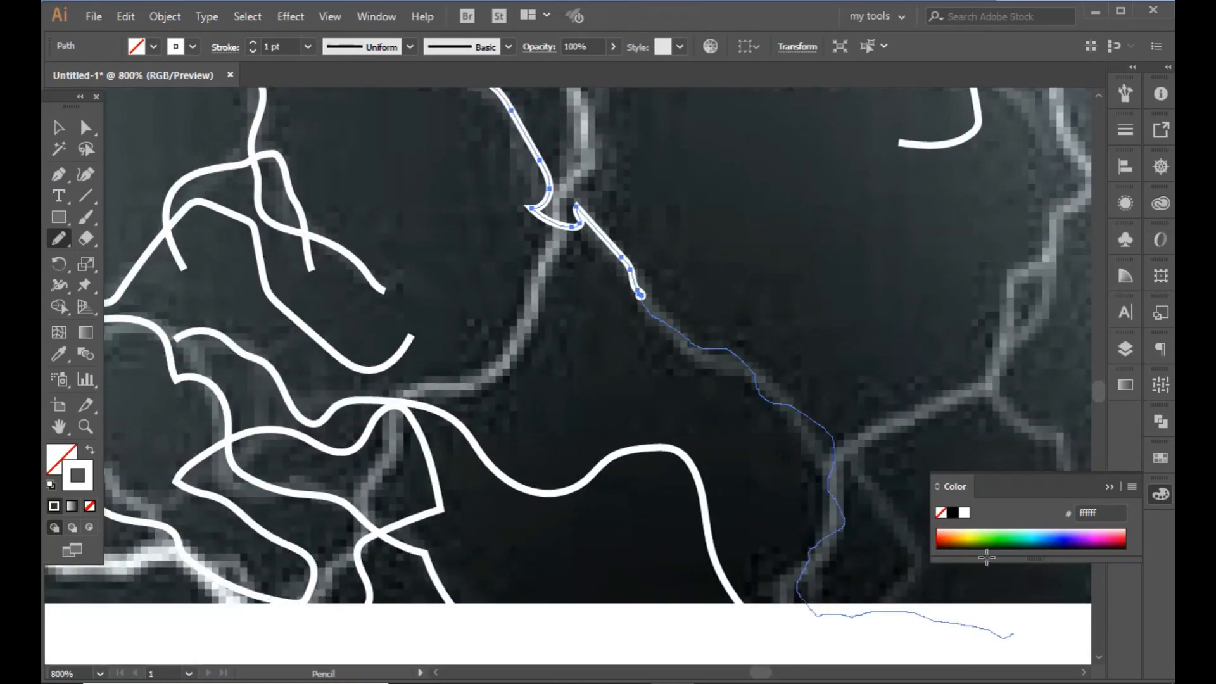
# - Trace the faint strands between the middle and right-hand bolts near the reference image's lower edge
pyautogui.moveTo(1031, 235)
pyautogui.mouseDown()
pyautogui.moveTo(600, 239)
pyautogui.moveTo(597, 120)
pyautogui.mouseUp()
pyautogui.moveTo(624, 123)
pyautogui.mouseDown()
pyautogui.moveTo(573, 244)
pyautogui.moveTo(671, 485)
pyautogui.mouseUp()
pyautogui.moveTo(546, 272)
pyautogui.mouseDown()
pyautogui.moveTo(475, 397)
pyautogui.moveTo(516, 586)
pyautogui.moveTo(570, 605)
pyautogui.mouseUp()
pyautogui.moveTo(894, 321); pyautogui.dragTo(472, 402)
pyautogui.moveTo(566, 223)
pyautogui.mouseDown()
pyautogui.moveTo(724, 471)
pyautogui.moveTo(919, 600)
pyautogui.mouseUp()
pyautogui.moveTo(673, 215)
pyautogui.mouseDown()
pyautogui.moveTo(603, 229)
pyautogui.moveTo(359, 150)
pyautogui.mouseUp()
# - Trace further faint strands descending through the right-hand cluster, following its forks and crossings
pyautogui.moveTo(472, 366)
pyautogui.mouseDown()
pyautogui.moveTo(752, 321)
pyautogui.moveTo(812, 373)
pyautogui.mouseUp()
pyautogui.moveTo(477, 535)
pyautogui.mouseDown()
pyautogui.moveTo(483, 676)
pyautogui.moveTo(586, 621)
pyautogui.mouseUp()
pyautogui.moveTo(519, 293); pyautogui.dragTo(543, 591)
pyautogui.moveTo(375, 325)
pyautogui.mouseDown()
pyautogui.moveTo(616, 514)
pyautogui.moveTo(710, 624)
pyautogui.mouseUp()
pyautogui.moveTo(437, 261)
pyautogui.mouseDown()
pyautogui.moveTo(423, 352)
pyautogui.moveTo(414, 184)
pyautogui.mouseUp()
pyautogui.moveTo(614, 473); pyautogui.dragTo(643, 596)
pyautogui.moveTo(297, 153); pyautogui.dragTo(589, 513)
# - Trace the faint strands branching outward from the right-hand bolt beside its brighter offshoots
pyautogui.moveTo(436, 393); pyautogui.dragTo(830, 639)
pyautogui.moveTo(875, 584); pyautogui.dragTo(614, 178)
pyautogui.moveTo(594, 346)
pyautogui.mouseDown()
pyautogui.moveTo(840, 644)
pyautogui.moveTo(861, 650)
pyautogui.mouseUp()
pyautogui.moveTo(415, 246); pyautogui.dragTo(786, 537)
pyautogui.moveTo(469, 175)
pyautogui.mouseDown()
pyautogui.moveTo(486, 415)
pyautogui.moveTo(835, 447)
pyautogui.mouseUp()
# - Trace the thin strand from the upper bright branch down across the gap and around the right-hand bolt's bends
pyautogui.moveTo(535, 156); pyautogui.dragTo(555, 408)
pyautogui.moveTo(457, 233); pyautogui.dragTo(461, 301)
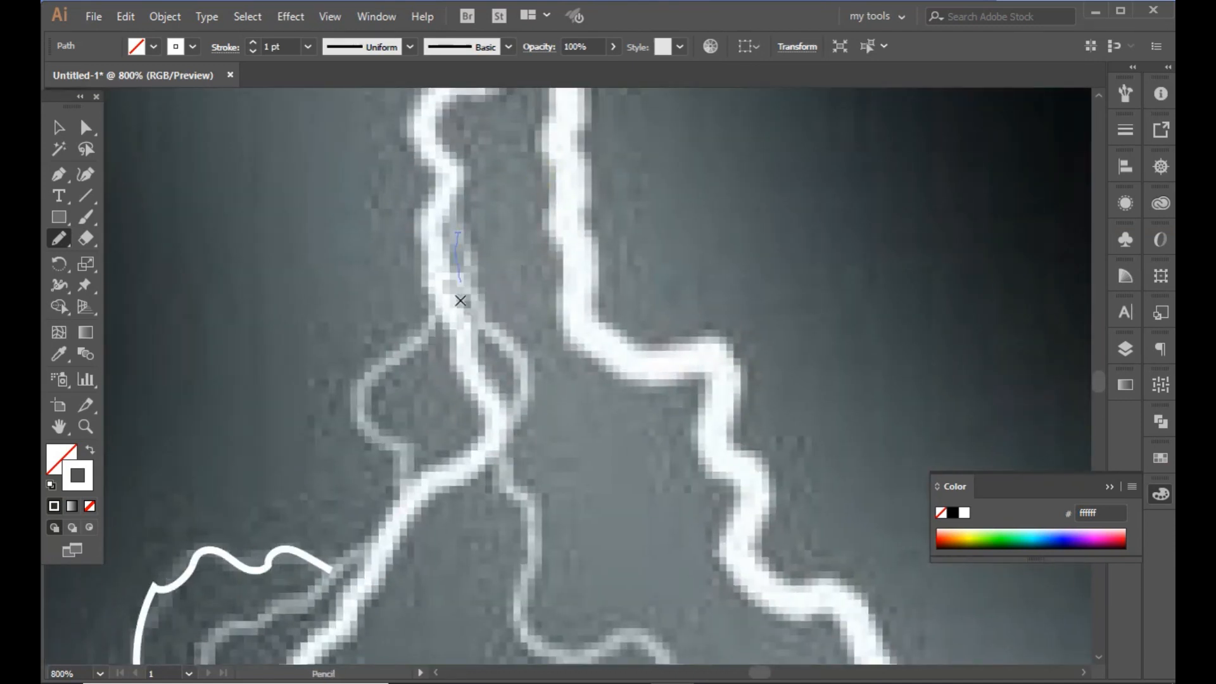
pyautogui.moveTo(548, 634); pyautogui.dragTo(667, 637)
pyautogui.moveTo(727, 597)
pyautogui.mouseDown()
pyautogui.moveTo(573, 310)
pyautogui.moveTo(526, 146)
pyautogui.mouseUp()
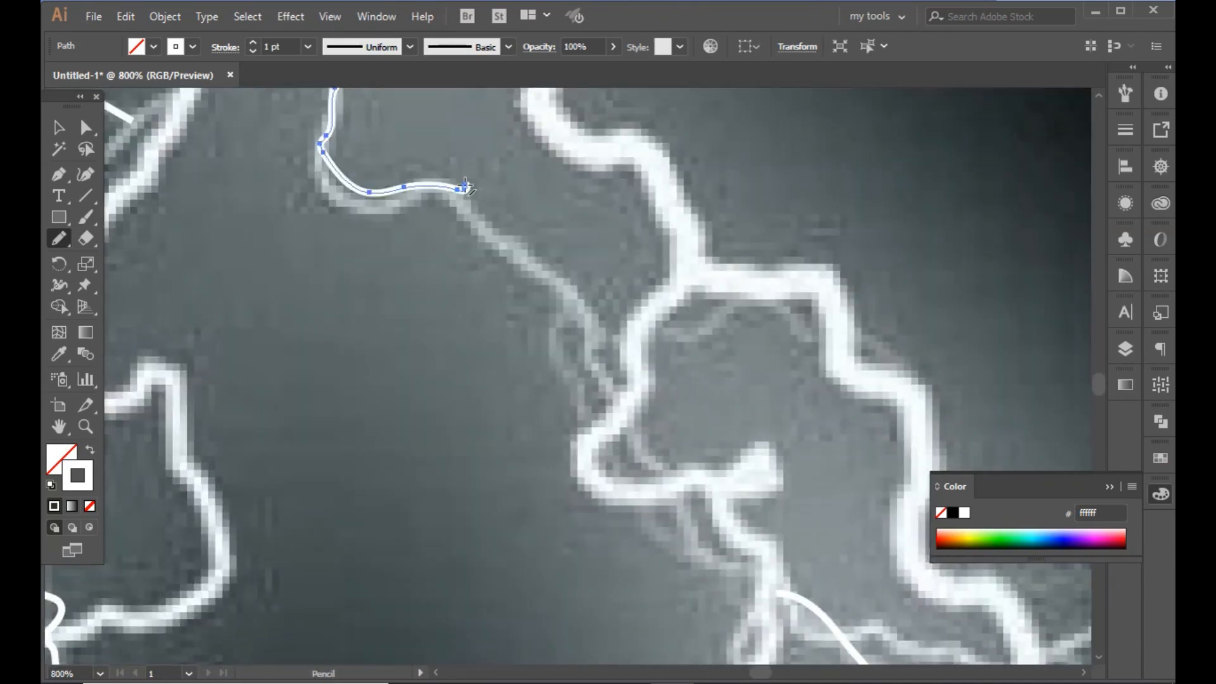
pyautogui.moveTo(752, 203); pyautogui.dragTo(423, 339)
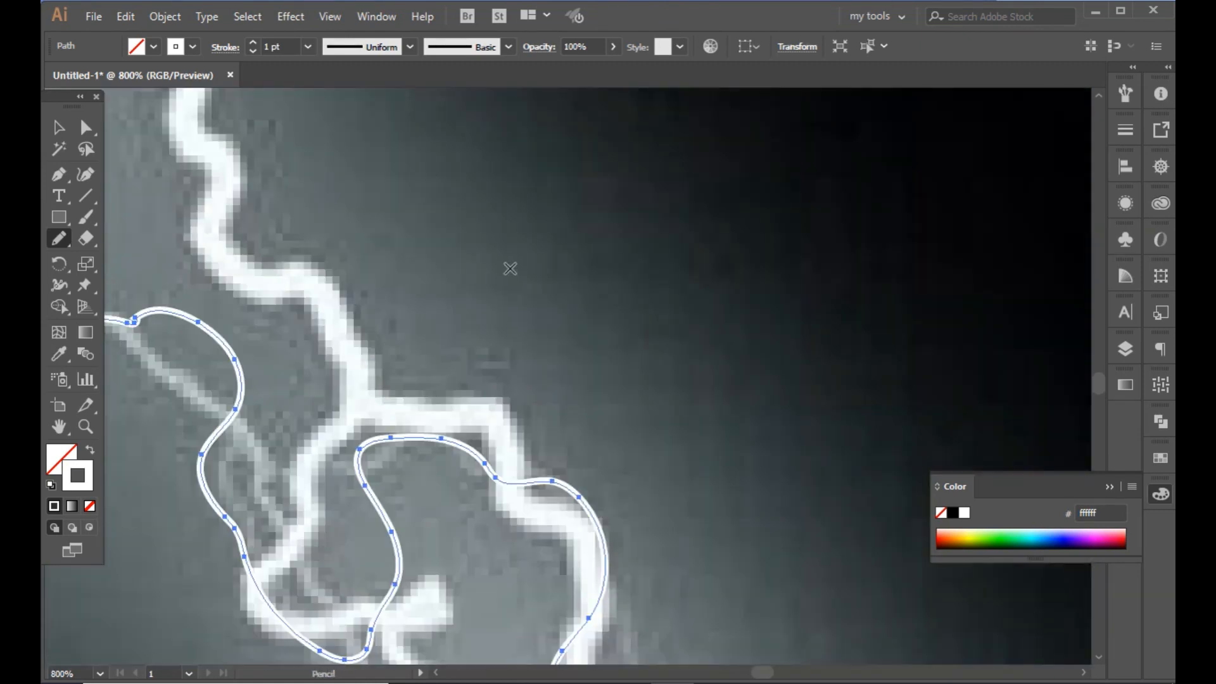
# - Examine the fine strands traced over the reference image's middle and right-hand clusters at a smaller view scale
pyautogui.hotkey('ctrl', '-')
pyautogui.hotkey('ctrl', '-')
pyautogui.hotkey('ctrl', '-')
pyautogui.hotkey('ctrl', '-')
pyautogui.hotkey('ctrl', '-')
pyautogui.hotkey('ctrl', '-')
pyautogui.hotkey('ctrl', '-')
pyautogui.hotkey('ctrl', '-')
pyautogui.moveTo(243, 217); pyautogui.dragTo(697, 542)
pyautogui.hotkey('ctrl', 'z')
pyautogui.click(59, 130)
pyautogui.moveTo(293, 312); pyautogui.dragTo(694, 671)
pyautogui.click(291, 464)
# - Trace the faint sideways offshoot from the left-hand branch toward its outer tip with the Pencil tool
pyautogui.click(84, 424)
pyautogui.moveTo(391, 283); pyautogui.dragTo(682, 578)
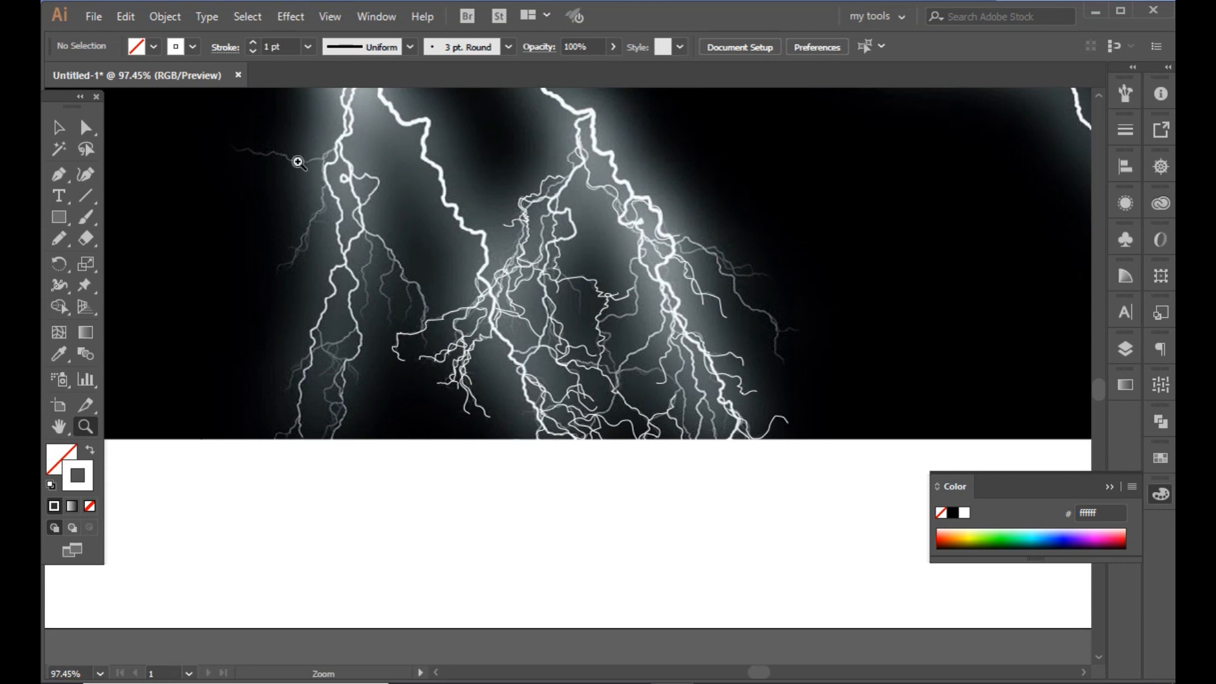
pyautogui.moveTo(251, 122); pyautogui.dragTo(577, 582)
pyautogui.moveTo(355, 209); pyautogui.dragTo(298, 638)
pyautogui.moveTo(268, 369); pyautogui.dragTo(474, 641)
pyautogui.moveTo(413, 385); pyautogui.dragTo(837, 599)
pyautogui.press('p')
pyautogui.press('n')
pyautogui.hotkey('ctrl', '+')
pyautogui.hotkey('ctrl', '+')
pyautogui.moveTo(410, 321); pyautogui.dragTo(435, 412)
pyautogui.moveTo(807, 175)
pyautogui.mouseDown()
pyautogui.moveTo(197, 472)
pyautogui.moveTo(129, 430)
pyautogui.mouseUp()
# - Extend the faint sideways offshoot farther out in irregular bends to its tip
pyautogui.moveTo(129, 431)
pyautogui.mouseDown()
pyautogui.moveTo(569, 328)
pyautogui.moveTo(185, 212)
pyautogui.moveTo(78, 336)
pyautogui.mouseUp()
pyautogui.moveTo(160, 307)
pyautogui.mouseDown()
pyautogui.moveTo(450, 340)
pyautogui.moveTo(597, 390)
pyautogui.mouseUp()
pyautogui.moveTo(516, 420)
pyautogui.mouseDown()
pyautogui.moveTo(242, 237)
pyautogui.moveTo(85, 248)
pyautogui.mouseUp()
# - Trace the faint forked strand running down the outer side of the left-hand branch to its split tips
pyautogui.moveTo(978, 375); pyautogui.dragTo(101, 128)
pyautogui.moveTo(573, 132); pyautogui.dragTo(564, 332)
pyautogui.scroll(-3, 511, 188)
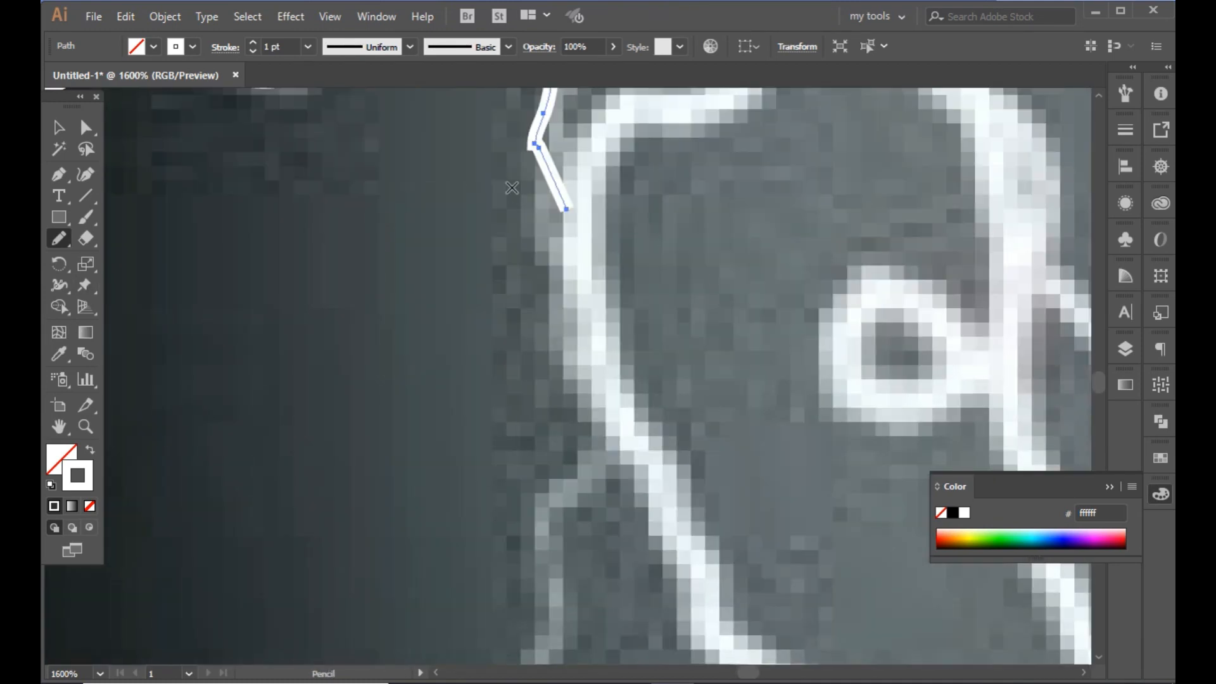
pyautogui.moveTo(653, 442); pyautogui.dragTo(553, 623)
pyautogui.moveTo(550, 624); pyautogui.dragTo(549, 195)
pyautogui.moveTo(477, 473)
pyautogui.mouseDown()
pyautogui.moveTo(362, 655)
pyautogui.moveTo(705, 96)
pyautogui.moveTo(365, 504)
pyautogui.mouseUp()
pyautogui.moveTo(660, 174); pyautogui.dragTo(462, 623)
pyautogui.scroll(-7, 497, 530)
pyautogui.moveTo(462, 326); pyautogui.dragTo(145, 561)
pyautogui.moveTo(540, 225)
pyautogui.mouseDown()
pyautogui.moveTo(412, 434)
pyautogui.moveTo(274, 496)
pyautogui.mouseUp()
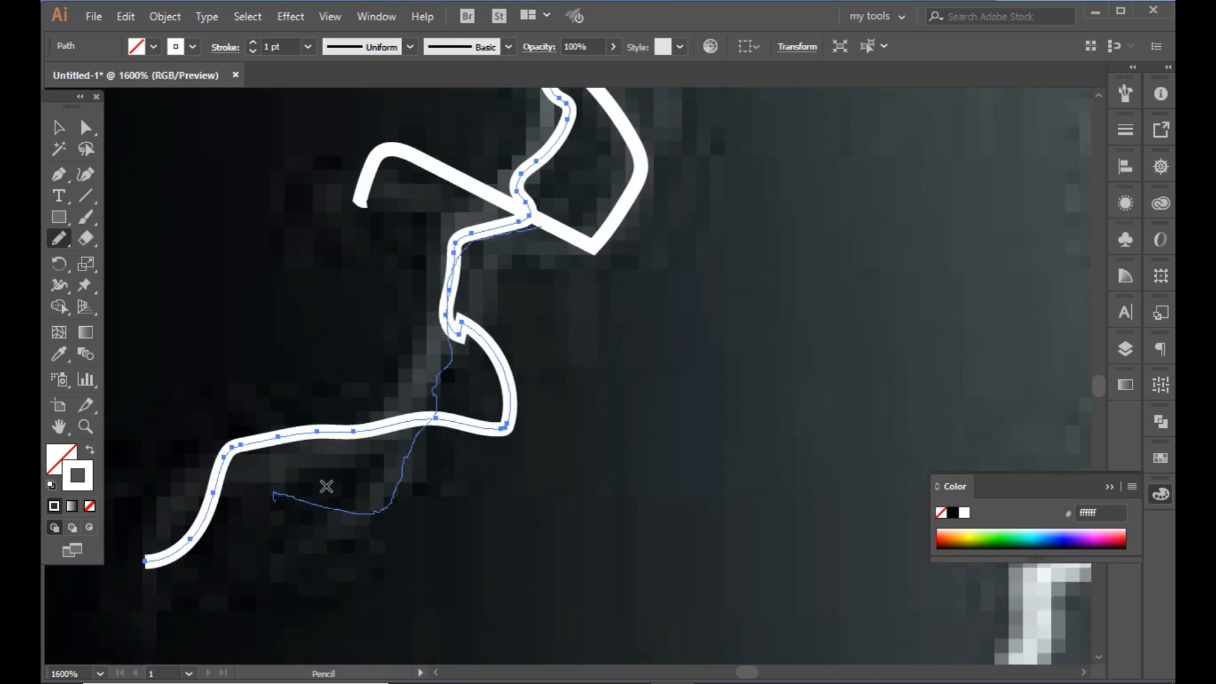
# - Trace the four faint strands hanging from the thin offshoot between the left-hand and middle bolts
pyautogui.moveTo(950, 519); pyautogui.dragTo(475, 354)
pyautogui.moveTo(912, 367); pyautogui.dragTo(915, 226)
pyautogui.moveTo(918, 420); pyautogui.dragTo(565, 135)
pyautogui.hotkey('ctrl', 'z')
pyautogui.moveTo(894, 393); pyautogui.dragTo(548, 132)
pyautogui.moveTo(868, 386); pyautogui.dragTo(523, 123)
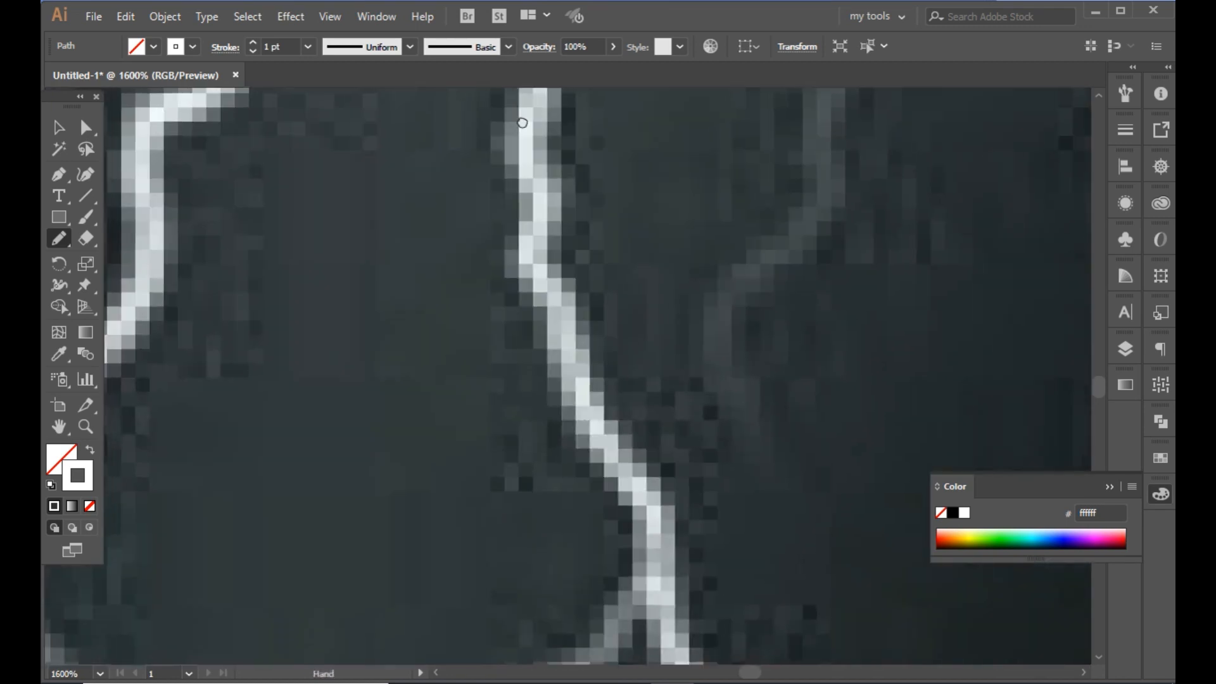
pyautogui.scroll(-5, 521, 122)
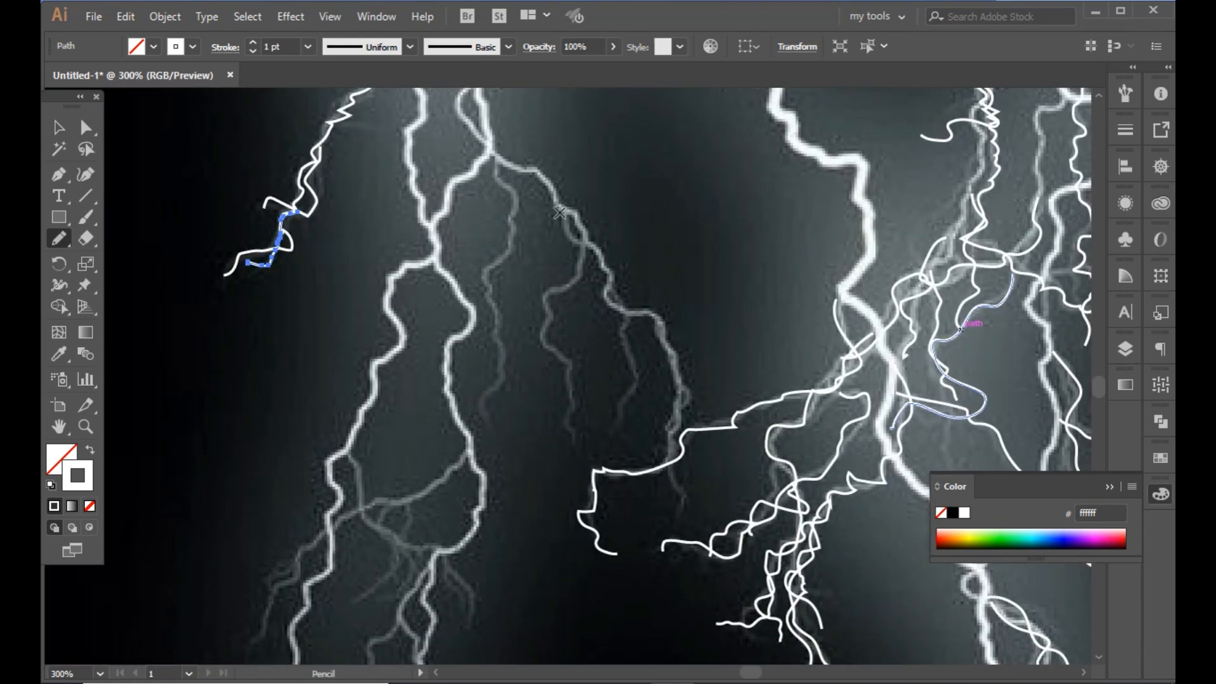
pyautogui.moveTo(622, 401); pyautogui.dragTo(589, 436)
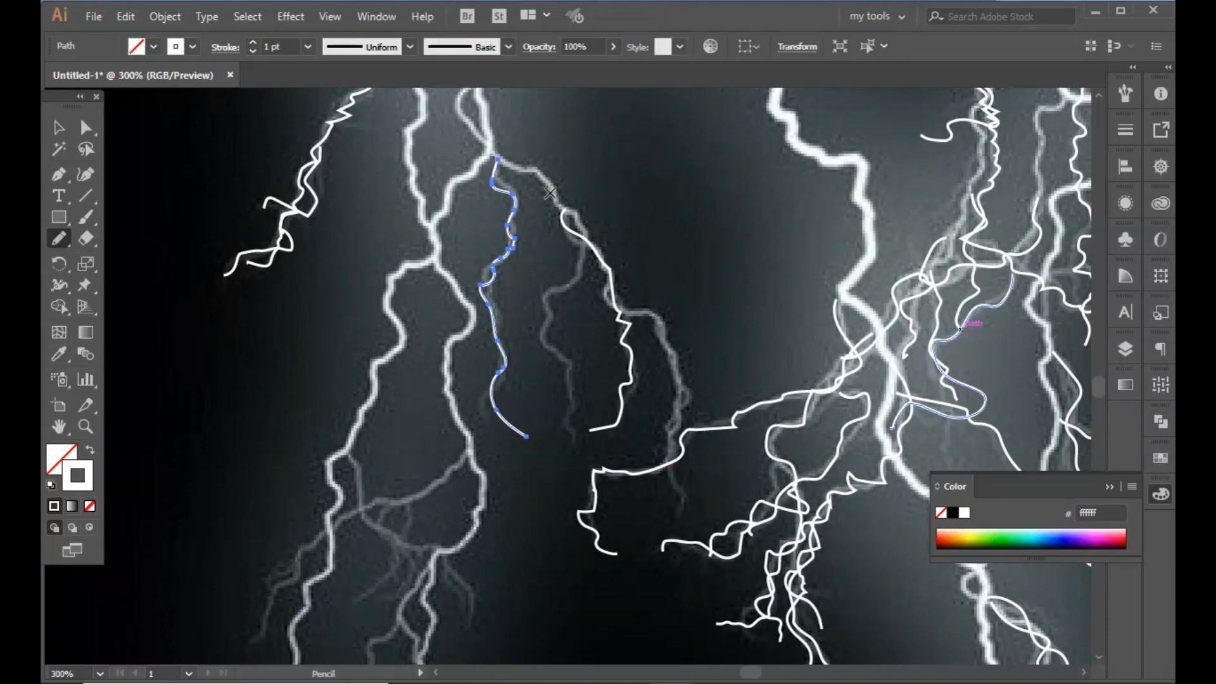
pyautogui.moveTo(569, 419); pyautogui.dragTo(541, 469)
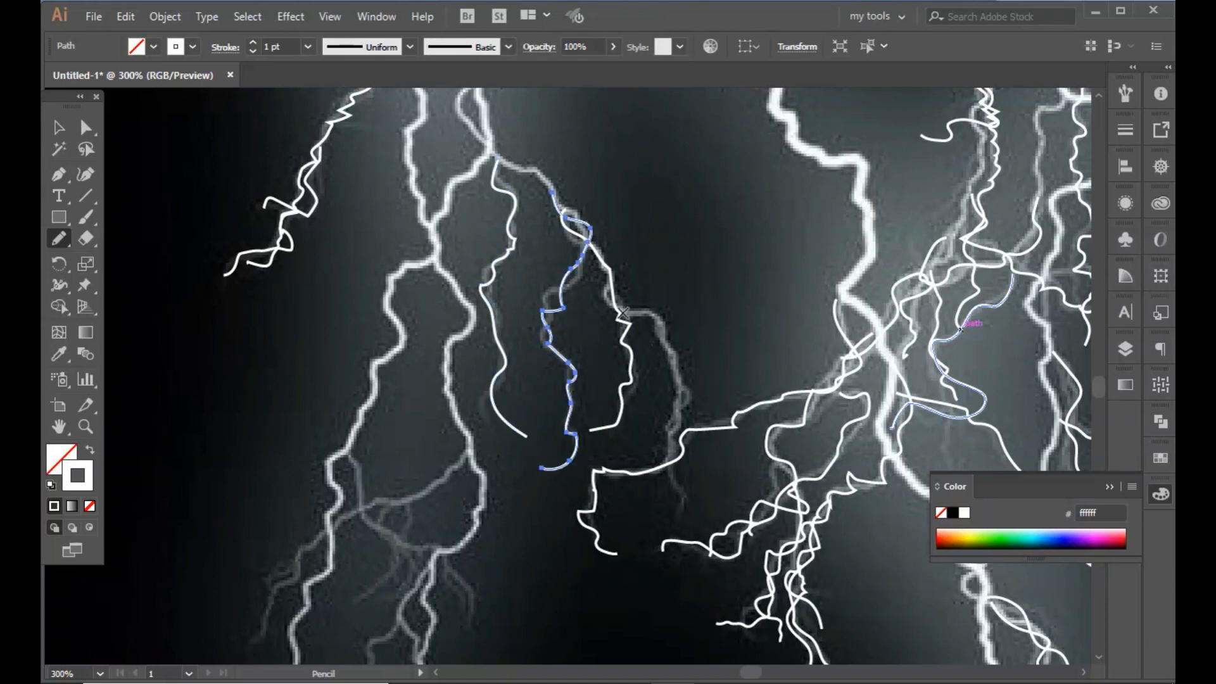
pyautogui.moveTo(684, 499); pyautogui.dragTo(682, 523)
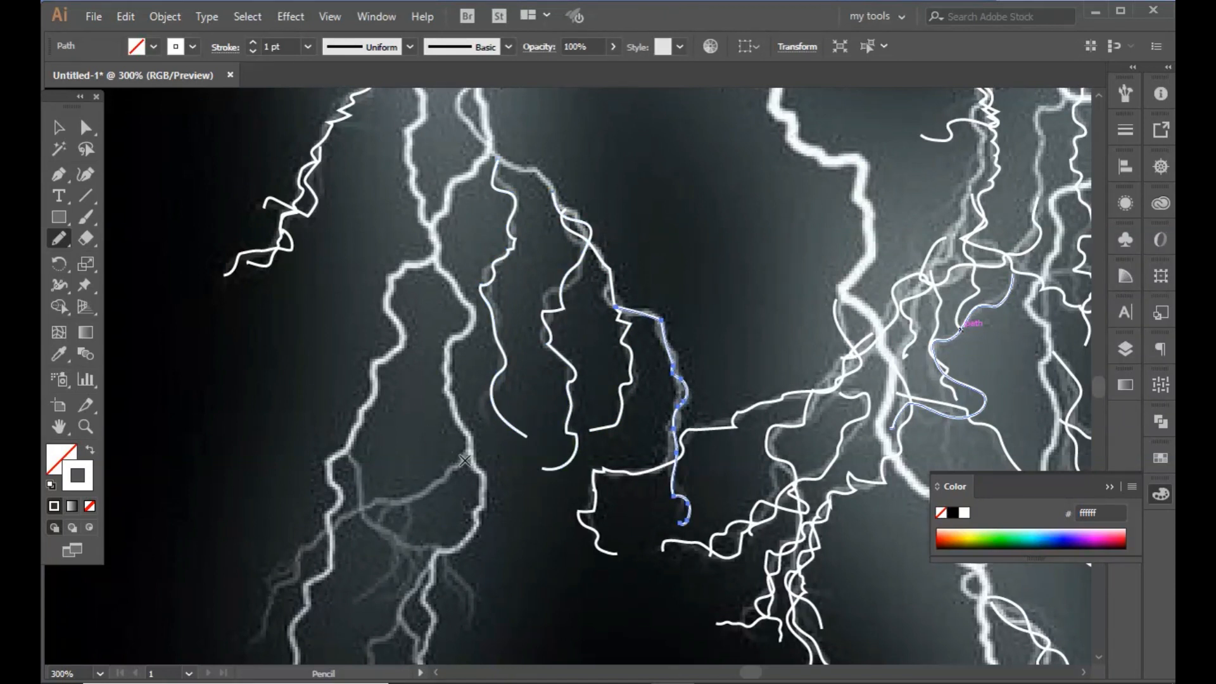
# - Trace the faint cross strands linking the two left-hand branches and their offshoots down past the image's lower edge
pyautogui.moveTo(247, 634); pyautogui.dragTo(227, 623)
pyautogui.moveTo(345, 457); pyautogui.dragTo(472, 626)
pyautogui.moveTo(412, 497)
pyautogui.mouseDown()
pyautogui.moveTo(410, 546)
pyautogui.moveTo(347, 597)
pyautogui.moveTo(428, 659)
pyautogui.mouseUp()
pyautogui.scroll(-4, 400, 398)
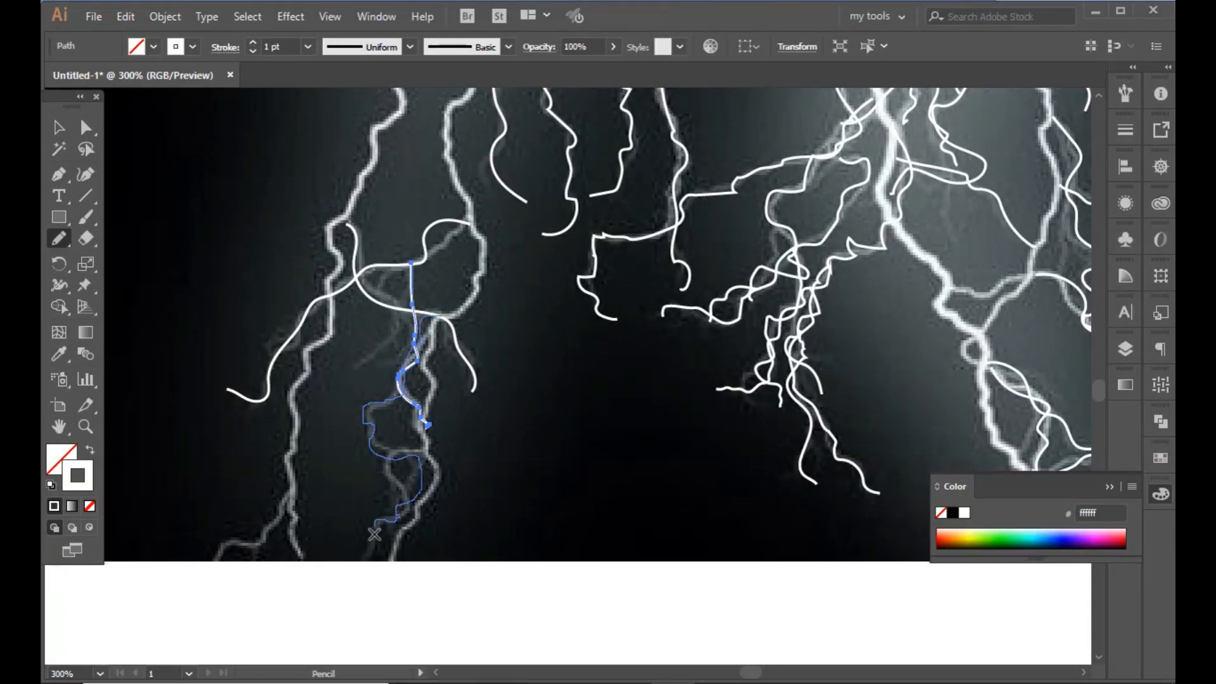
pyautogui.moveTo(428, 426)
pyautogui.mouseDown()
pyautogui.moveTo(412, 523)
pyautogui.moveTo(524, 590)
pyautogui.mouseUp()
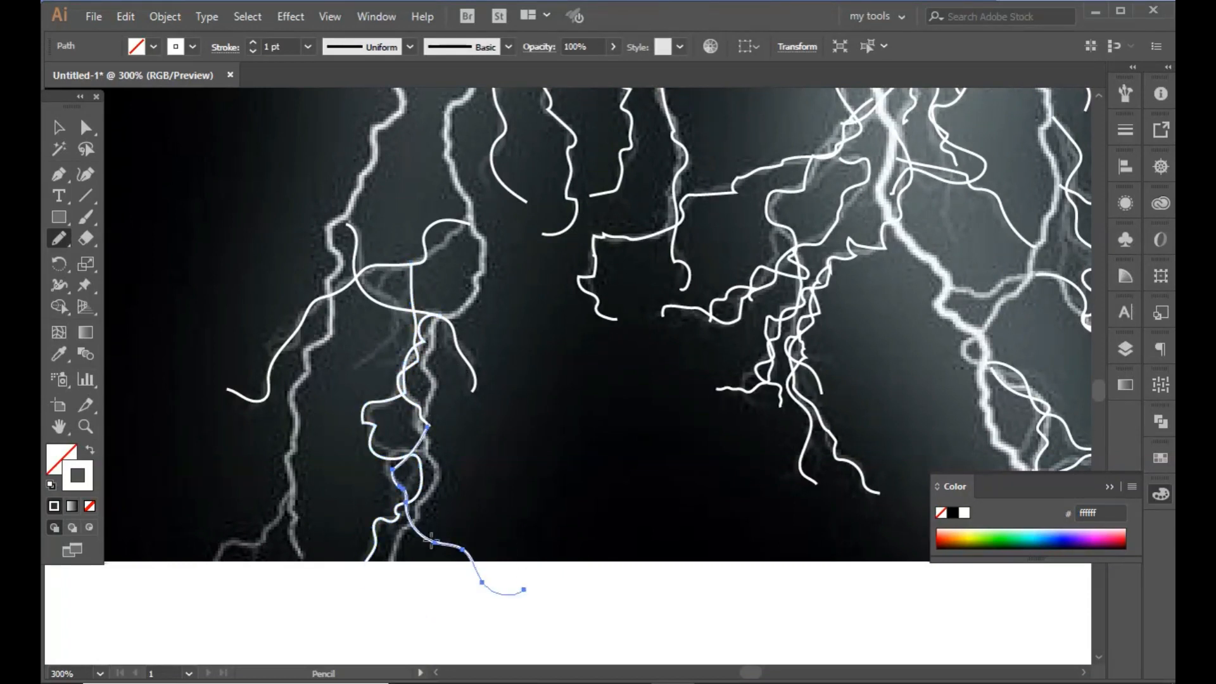
pyautogui.moveTo(407, 565); pyautogui.dragTo(440, 590)
pyautogui.moveTo(203, 594); pyautogui.dragTo(201, 594)
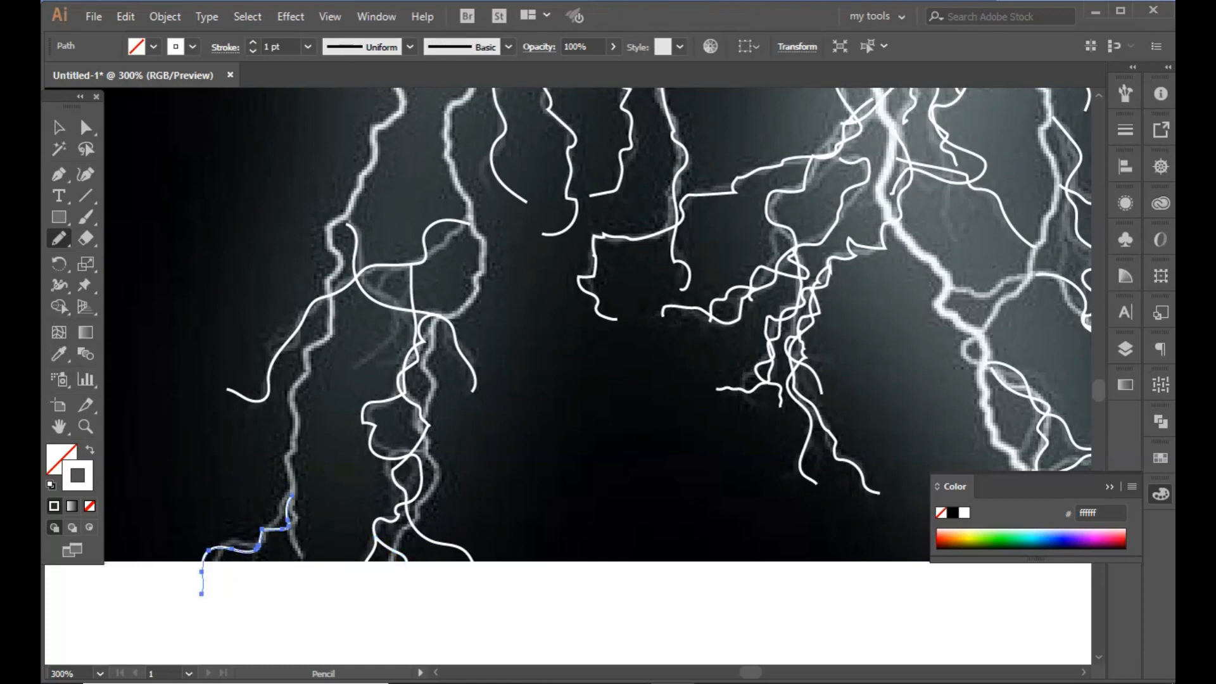
# - Trace more faint strands through the lower ends of the middle cluster
pyautogui.moveTo(388, 286); pyautogui.dragTo(375, 367)
pyautogui.moveTo(385, 423); pyautogui.dragTo(379, 430)
pyautogui.moveTo(602, 210); pyautogui.dragTo(467, 272)
pyautogui.moveTo(355, 218); pyautogui.dragTo(361, 278)
pyautogui.moveTo(714, 287)
pyautogui.mouseDown()
pyautogui.moveTo(675, 295)
pyautogui.moveTo(606, 204)
pyautogui.mouseUp()
pyautogui.moveTo(784, 435); pyautogui.dragTo(722, 487)
pyautogui.moveTo(892, 425); pyautogui.dragTo(823, 457)
pyautogui.moveTo(737, 501)
pyautogui.mouseDown()
pyautogui.moveTo(687, 493)
pyautogui.moveTo(639, 425)
pyautogui.mouseUp()
# - Add further thin strands along the middle bolt, working back up through its tangled offshoots
pyautogui.moveTo(589, 337); pyautogui.dragTo(674, 449)
pyautogui.moveTo(537, 219); pyautogui.dragTo(634, 442)
pyautogui.moveTo(326, 401); pyautogui.dragTo(369, 475)
pyautogui.moveTo(748, 608); pyautogui.dragTo(600, 427)
pyautogui.moveTo(551, 513); pyautogui.dragTo(542, 425)
pyautogui.moveTo(747, 256); pyautogui.dragTo(646, 329)
pyautogui.moveTo(428, 452); pyautogui.dragTo(407, 534)
pyautogui.moveTo(545, 522); pyautogui.dragTo(580, 492)
# - Trace long faint strands from the middle cluster's upper branch downward and across the gap beside the right-hand bolt
pyautogui.moveTo(641, 119)
pyautogui.mouseDown()
pyautogui.moveTo(539, 151)
pyautogui.moveTo(439, 276)
pyautogui.mouseUp()
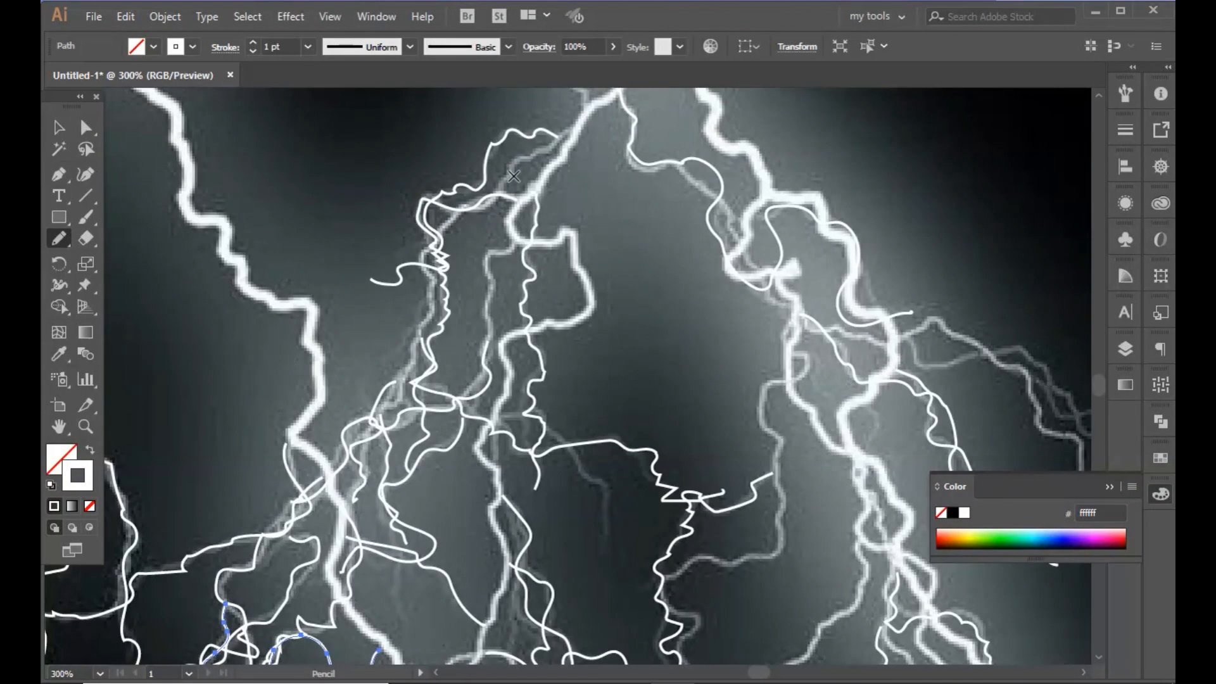
pyautogui.moveTo(424, 613); pyautogui.dragTo(525, 613)
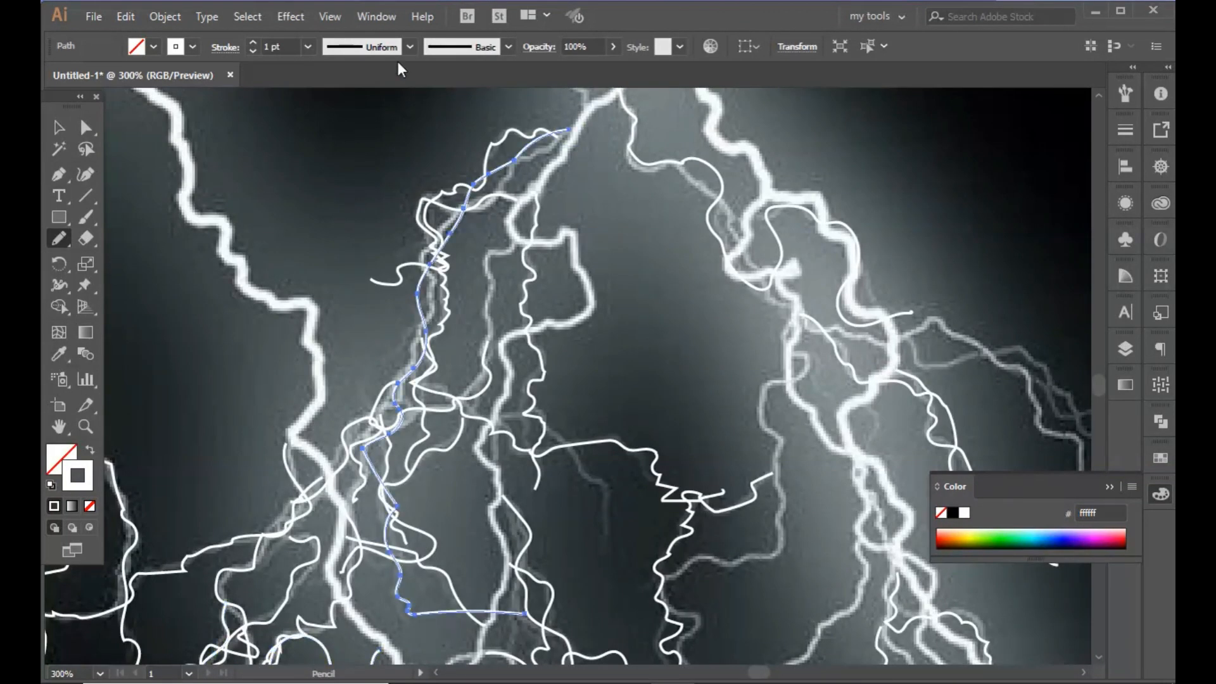
pyautogui.moveTo(728, 257); pyautogui.dragTo(661, 183)
pyautogui.moveTo(498, 376); pyautogui.dragTo(546, 473)
pyautogui.moveTo(670, 532)
pyautogui.mouseDown()
pyautogui.moveTo(524, 513)
pyautogui.moveTo(486, 422)
pyautogui.mouseUp()
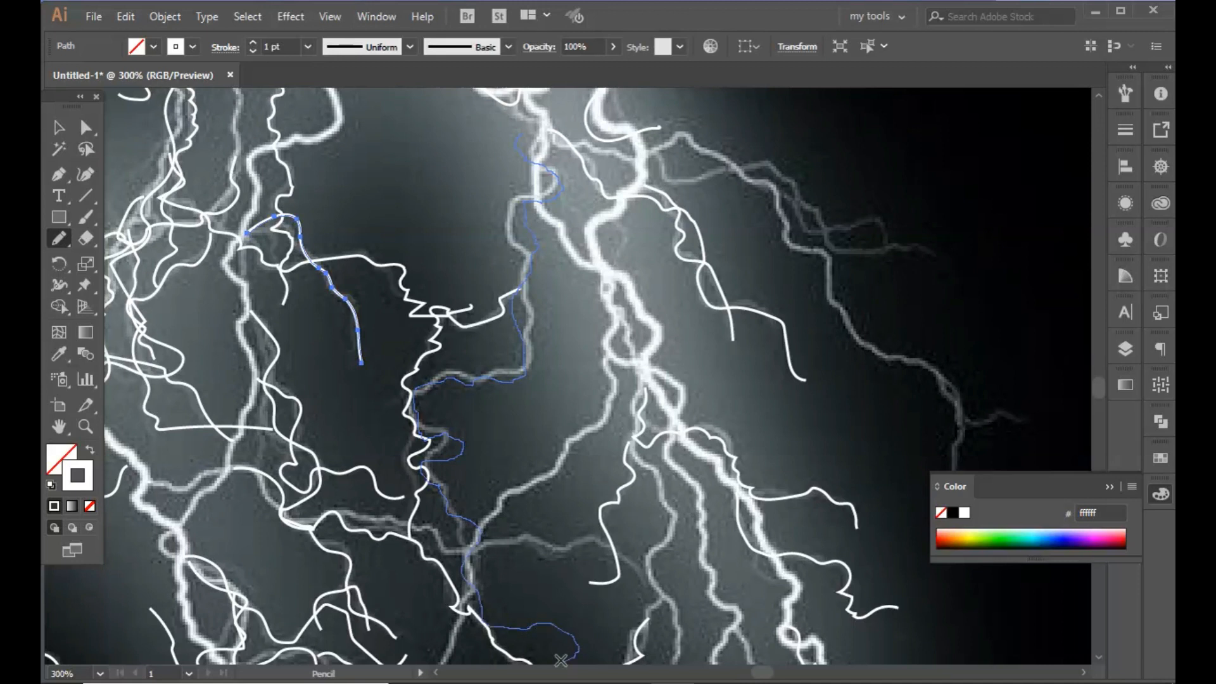
pyautogui.moveTo(561, 660); pyautogui.dragTo(560, 661)
# - Trace the thin strands descending from the right-hand bolt's lower fork past the image's lower edge
pyautogui.scroll(-5, 378, 416)
pyautogui.moveTo(665, 286)
pyautogui.mouseDown()
pyautogui.moveTo(692, 529)
pyautogui.moveTo(897, 615)
pyautogui.mouseUp()
pyautogui.moveTo(808, 432)
pyautogui.mouseDown()
pyautogui.moveTo(771, 569)
pyautogui.moveTo(623, 606)
pyautogui.mouseUp()
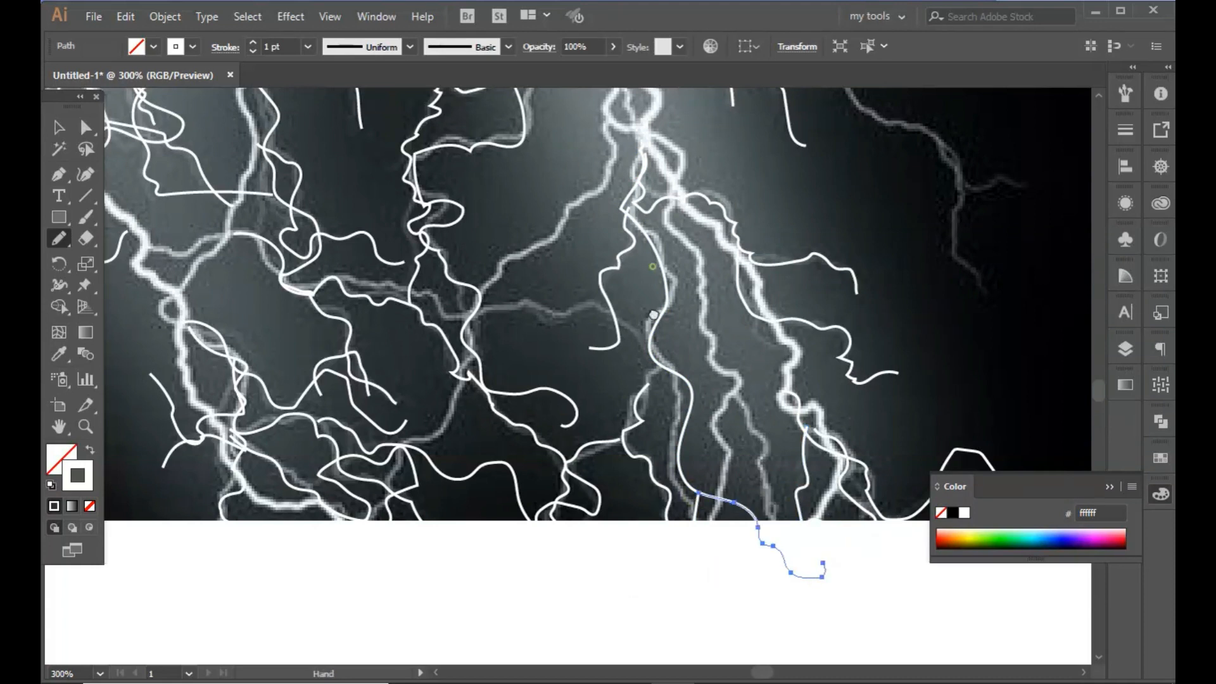
pyautogui.moveTo(653, 315); pyautogui.dragTo(658, 389)
pyautogui.moveTo(660, 190); pyautogui.dragTo(644, 473)
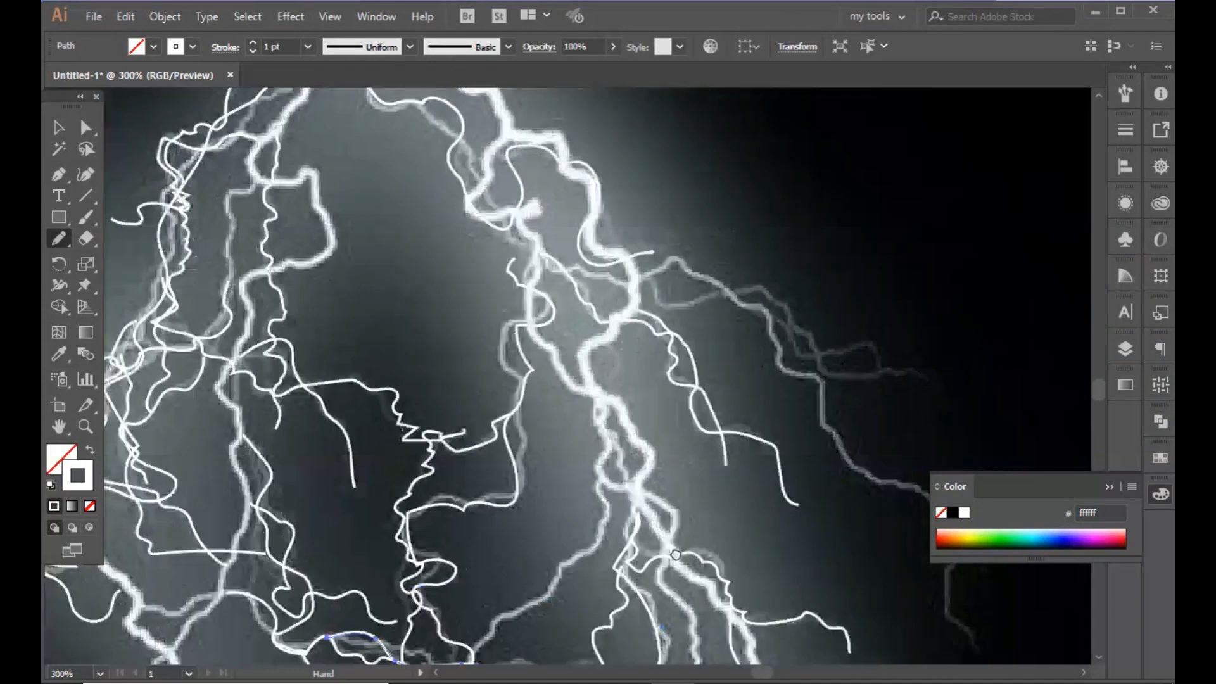
# - Trace the faint sideways offshoots of the right-hand bolt and the small looping strands at the fork above
pyautogui.moveTo(644, 282); pyautogui.dragTo(567, 372)
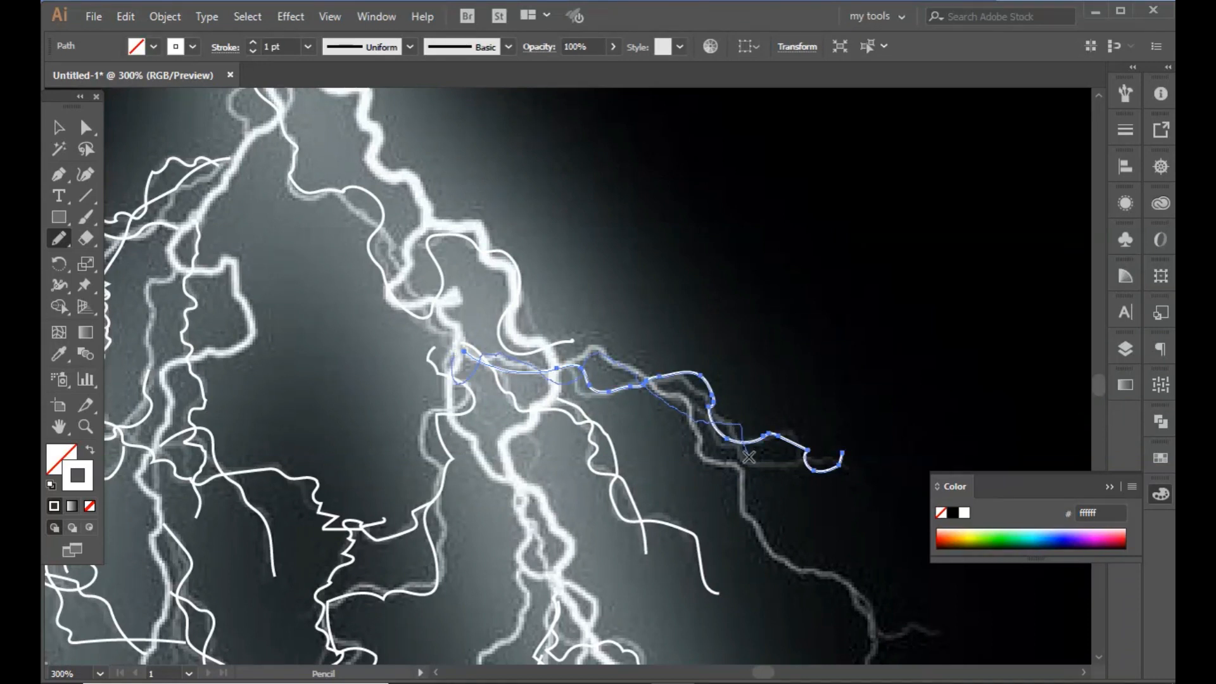
pyautogui.moveTo(388, 249); pyautogui.dragTo(416, 283)
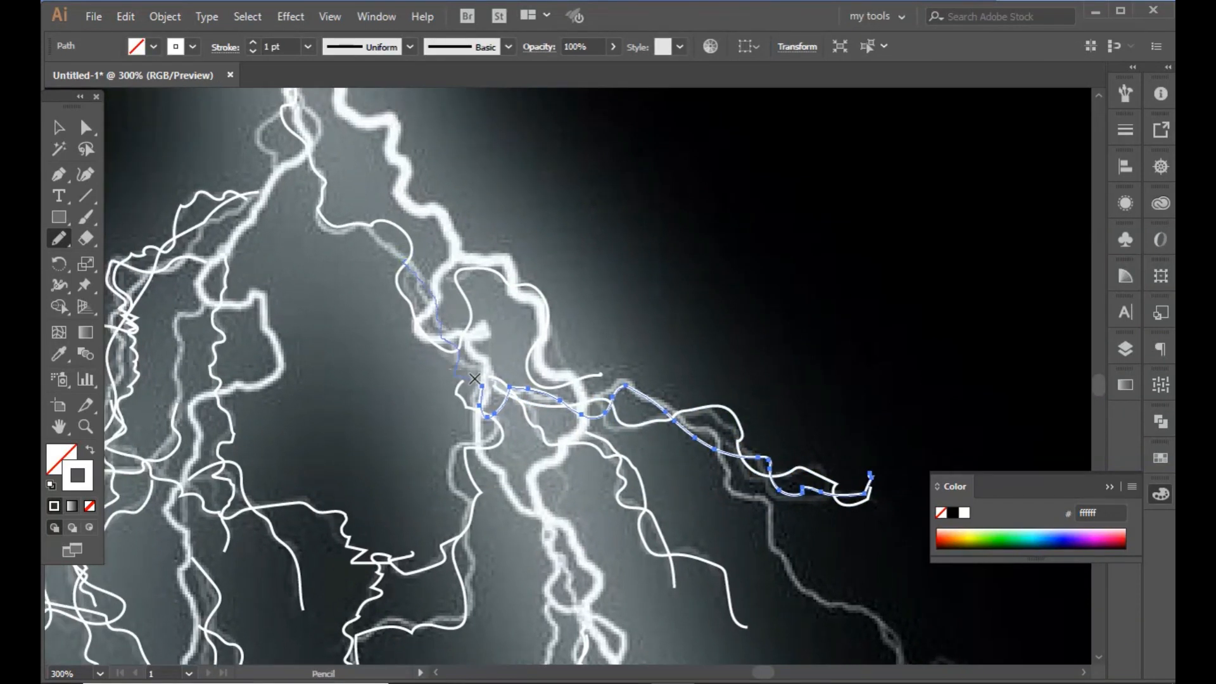
pyautogui.moveTo(704, 342); pyautogui.dragTo(703, 345)
pyautogui.moveTo(268, 109); pyautogui.dragTo(404, 281)
pyautogui.moveTo(394, 393); pyautogui.dragTo(475, 503)
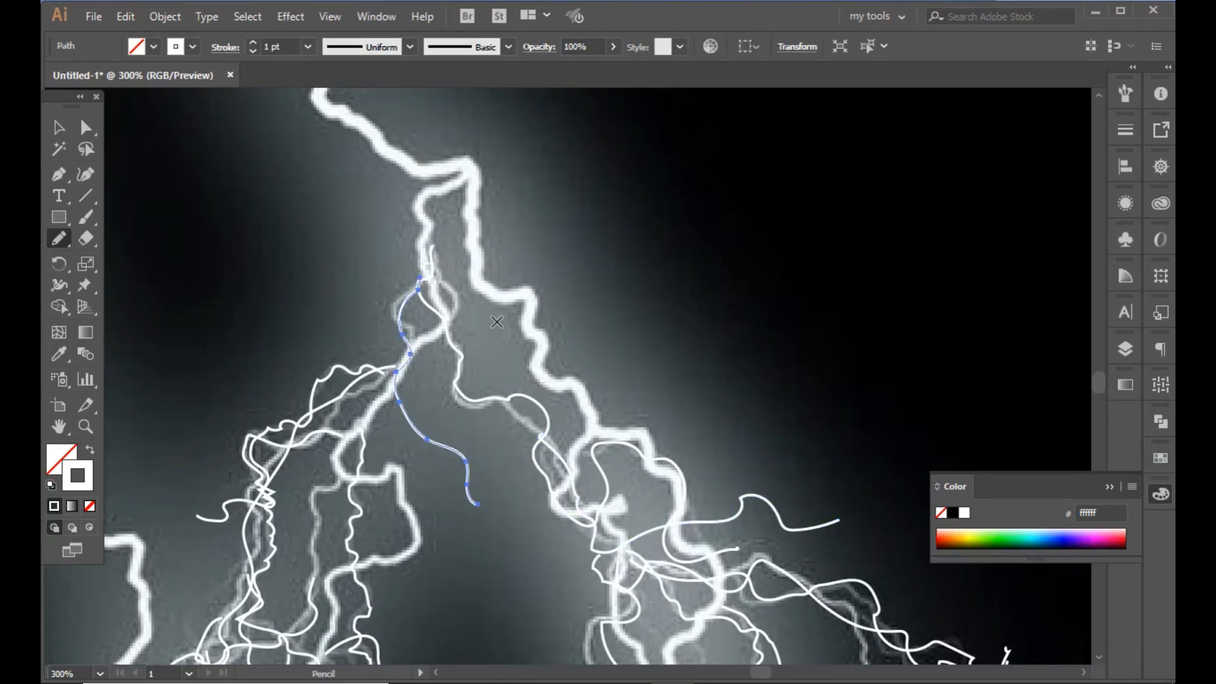
# - Select all the newly traced strands over the lower branches and apply the tapered width profile
pyautogui.hotkey('ctrl', '-')
pyautogui.hotkey('ctrl', '-')
pyautogui.hotkey('ctrl', '-')
pyautogui.hotkey('ctrl', '-')
pyautogui.hotkey('ctrl', '-')
pyautogui.hotkey('ctrl', '-')
pyautogui.hotkey('ctrl', '-')
pyautogui.hotkey('ctrl', '-')
pyautogui.hotkey('ctrl', '-')
pyautogui.moveTo(568, 406); pyautogui.dragTo(487, 318)
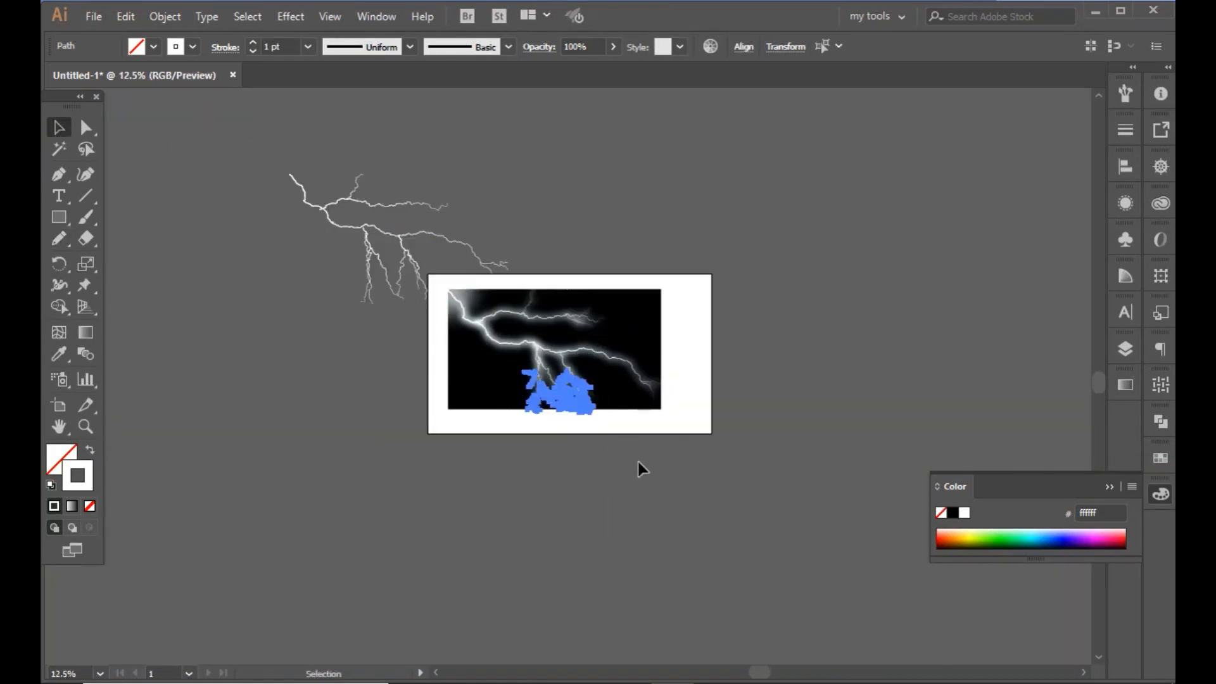
pyautogui.click(410, 47)
pyautogui.click(356, 186)
# - Move the tapered strands onto the matching lower branches of the assembled bolt beside the reference image
pyautogui.moveTo(578, 402); pyautogui.dragTo(206, 299)
pyautogui.click(349, 409)
pyautogui.moveTo(396, 283); pyautogui.dragTo(396, 283)
pyautogui.click(240, 360)
# - Trace the faint strand from the long right-hand branch's end fork outward past the image's edge with the Pencil tool
pyautogui.press('z')
pyautogui.moveTo(237, 126); pyautogui.dragTo(393, 234)
pyautogui.scroll(-1, 660, 378)
pyautogui.moveTo(678, 404); pyautogui.dragTo(764, 488)
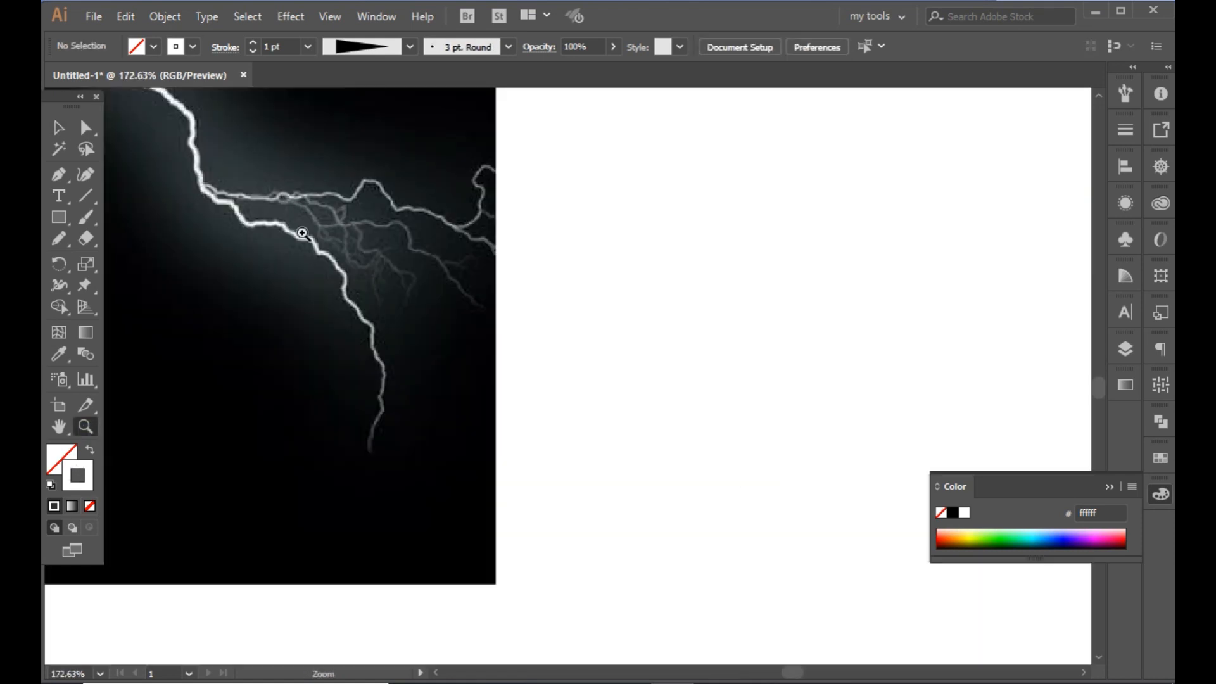
pyautogui.moveTo(182, 157); pyautogui.dragTo(632, 407)
pyautogui.moveTo(202, 159)
pyautogui.mouseDown()
pyautogui.moveTo(300, 233)
pyautogui.moveTo(400, 226)
pyautogui.mouseUp()
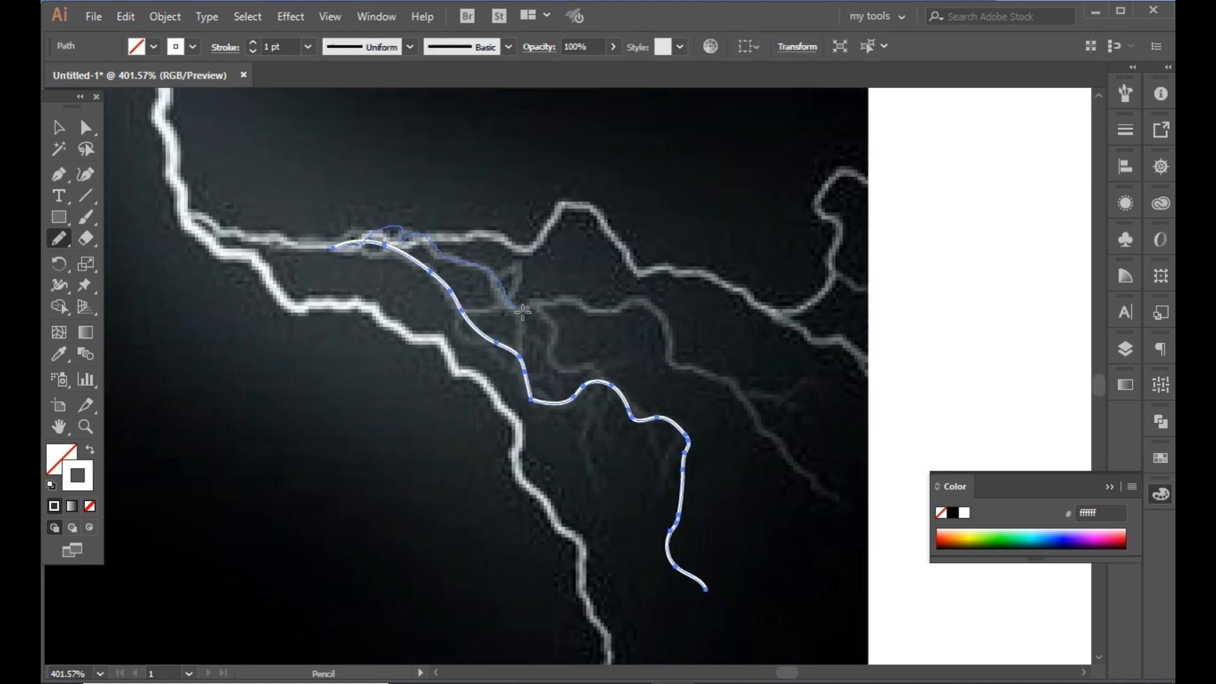
pyautogui.moveTo(910, 531); pyautogui.dragTo(916, 534)
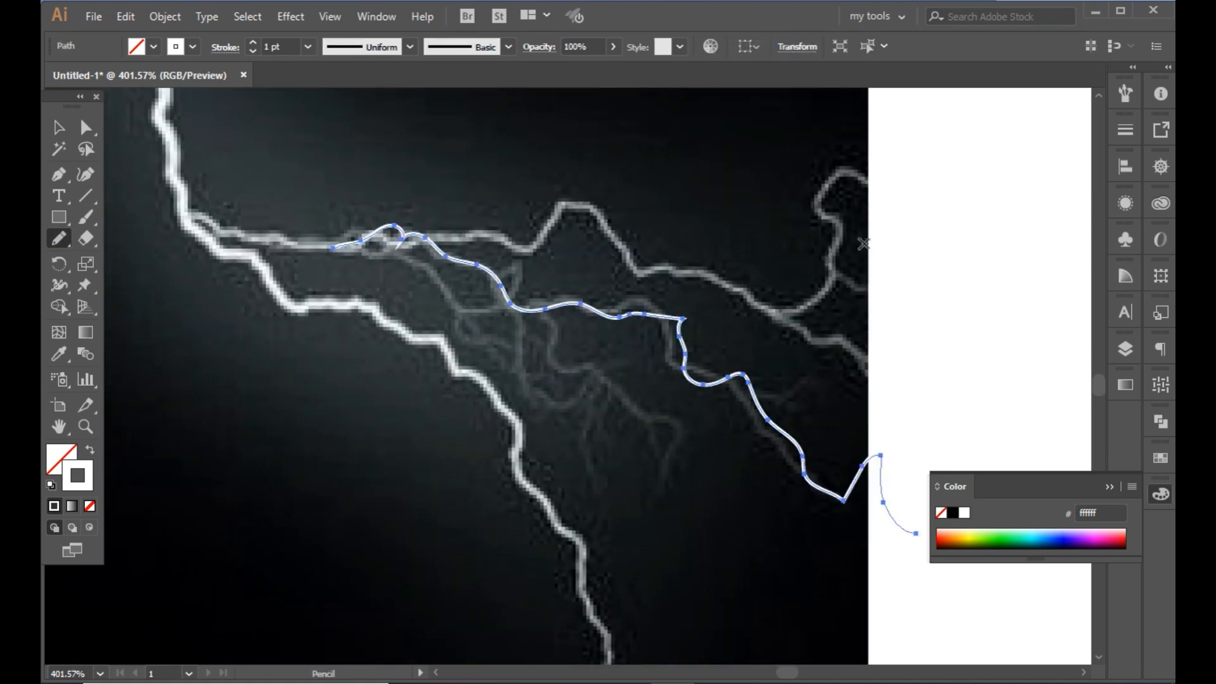
# - Trace four more crossing strands through the faint cluster at the long right-hand branch's end
pyautogui.moveTo(626, 399); pyautogui.dragTo(692, 469)
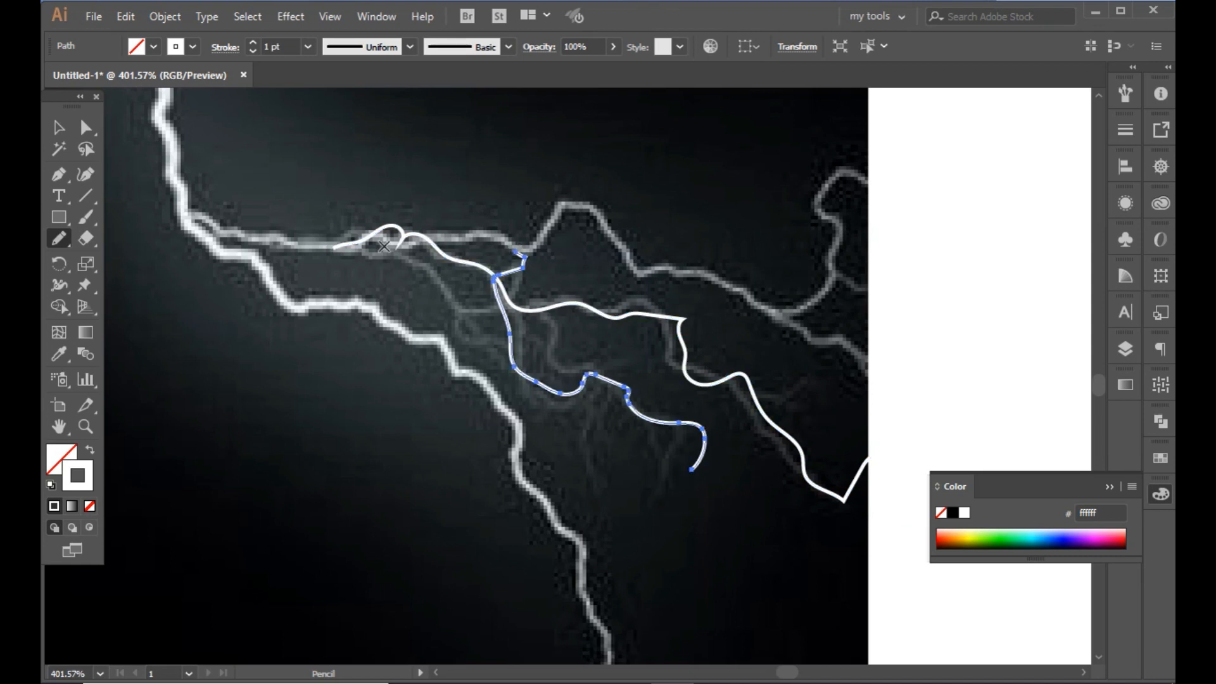
pyautogui.moveTo(610, 508); pyautogui.dragTo(598, 546)
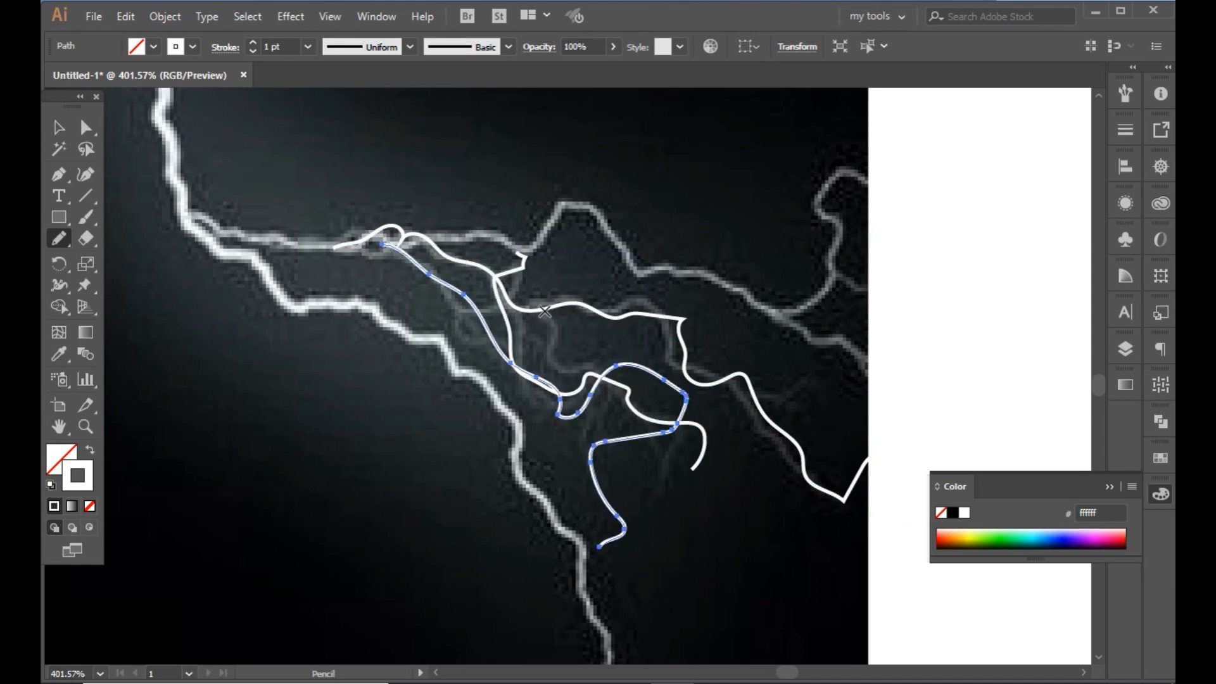
pyautogui.moveTo(713, 355); pyautogui.dragTo(791, 381)
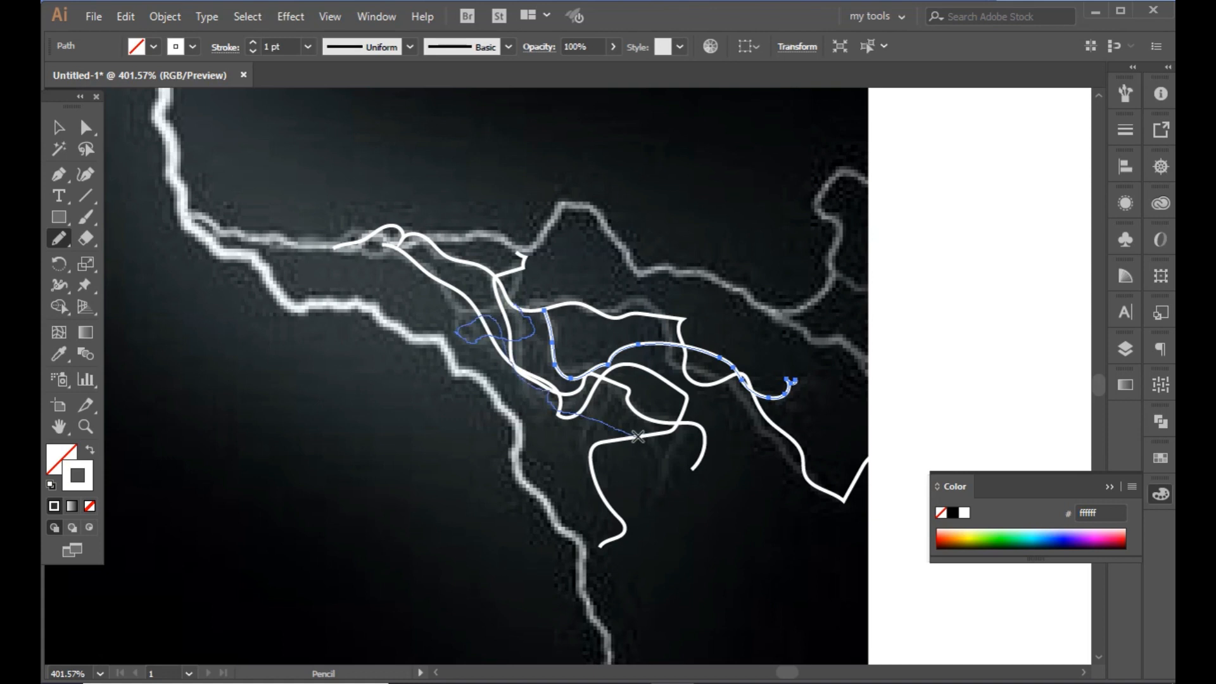
pyautogui.moveTo(638, 437); pyautogui.dragTo(656, 489)
# - Select the strands at the long branch's end and give them the tapered width profile with a 0.75 pt stroke
pyautogui.hotkey('ctrl', '0')
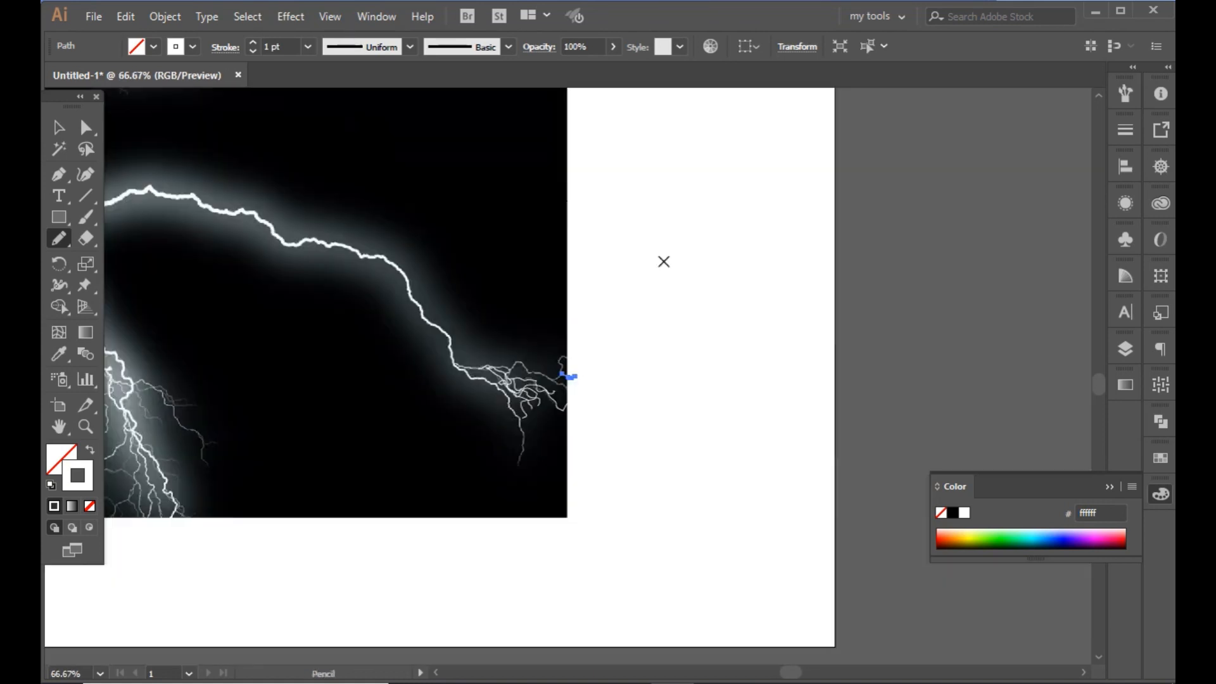
pyautogui.moveTo(506, 354)
pyautogui.mouseDown()
pyautogui.moveTo(574, 421)
pyautogui.moveTo(534, 401)
pyautogui.moveTo(485, 335)
pyautogui.mouseUp()
pyautogui.click(410, 46)
pyautogui.click(380, 171)
pyautogui.click(308, 47)
pyautogui.click(331, 108)
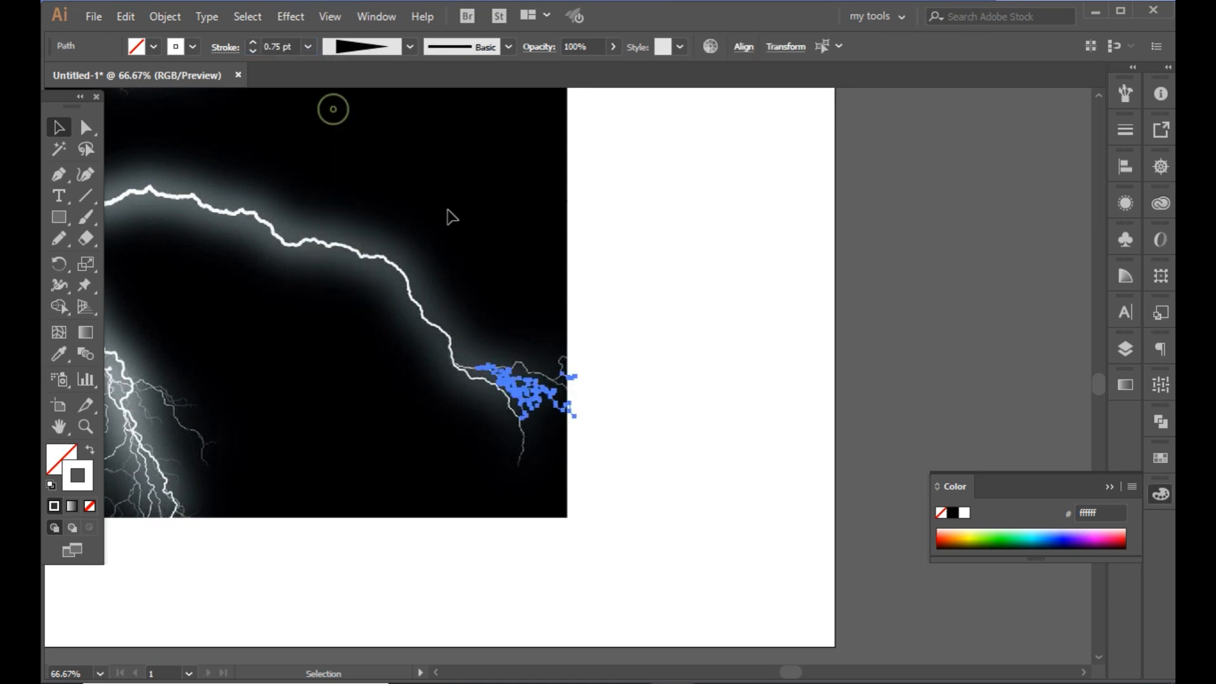
pyautogui.click(469, 217)
# - Move the 0.75 pt strands onto the end of the assembled bolt's long right-hand branch
pyautogui.hotkey('ctrl', '-')
pyautogui.hotkey('ctrl', '-')
pyautogui.moveTo(487, 467); pyautogui.dragTo(573, 315)
pyautogui.moveTo(548, 383); pyautogui.dragTo(165, 211)
pyautogui.moveTo(409, 274); pyautogui.dragTo(744, 464)
pyautogui.moveTo(498, 399); pyautogui.dragTo(461, 268)
pyautogui.click(526, 201)
pyautogui.moveTo(526, 201); pyautogui.dragTo(512, 274)
# - Trace the tangle of thin strands beneath the upper branch's outer end with the Pencil tool
pyautogui.moveTo(623, 434); pyautogui.dragTo(713, 463)
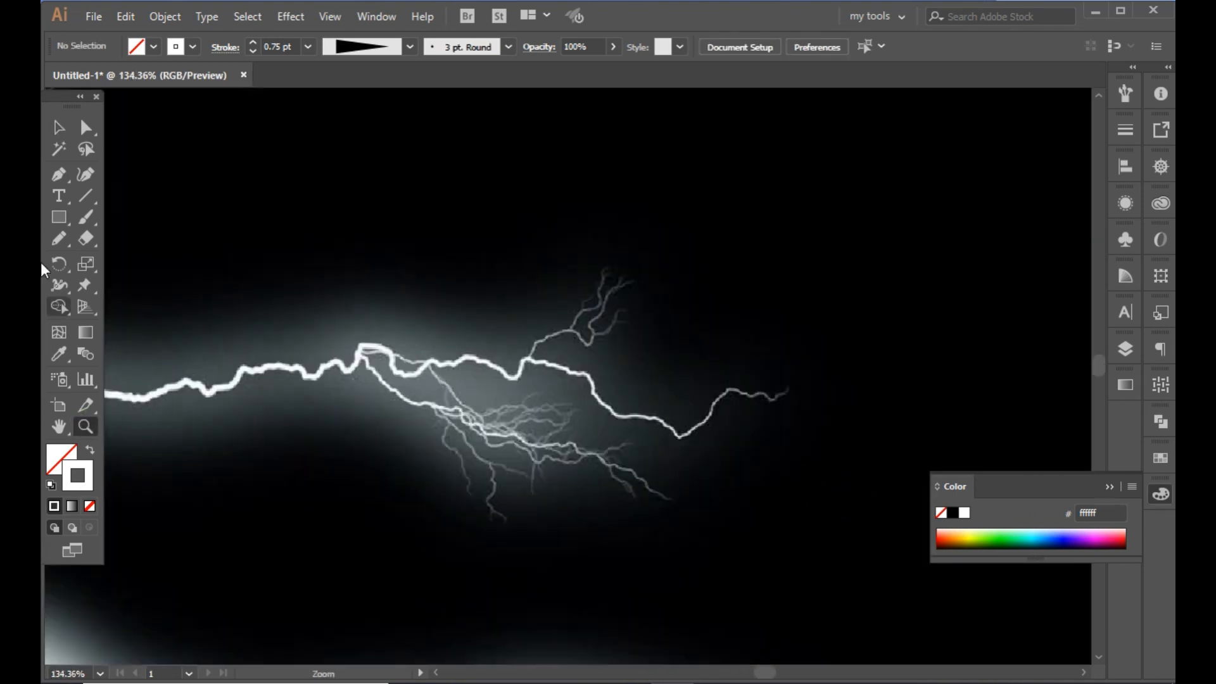
pyautogui.moveTo(414, 333); pyautogui.dragTo(463, 331)
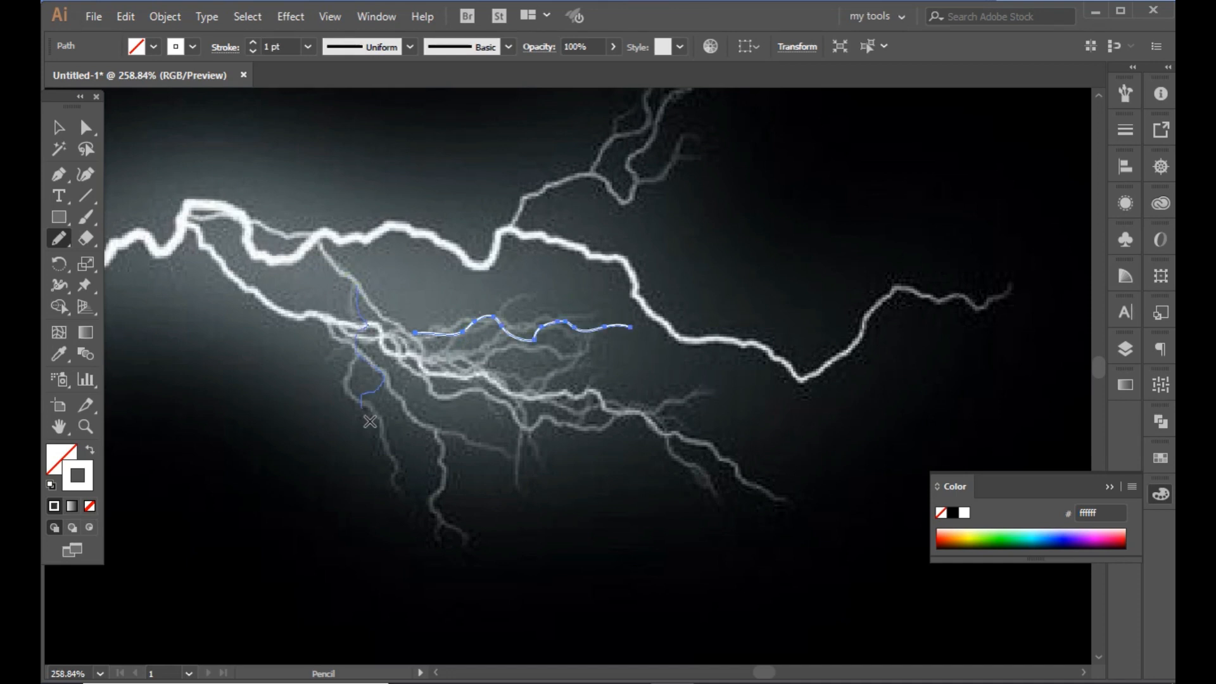
pyautogui.moveTo(411, 405)
pyautogui.mouseDown()
pyautogui.moveTo(451, 526)
pyautogui.moveTo(501, 462)
pyautogui.moveTo(429, 369)
pyautogui.moveTo(514, 447)
pyautogui.moveTo(540, 543)
pyautogui.mouseUp()
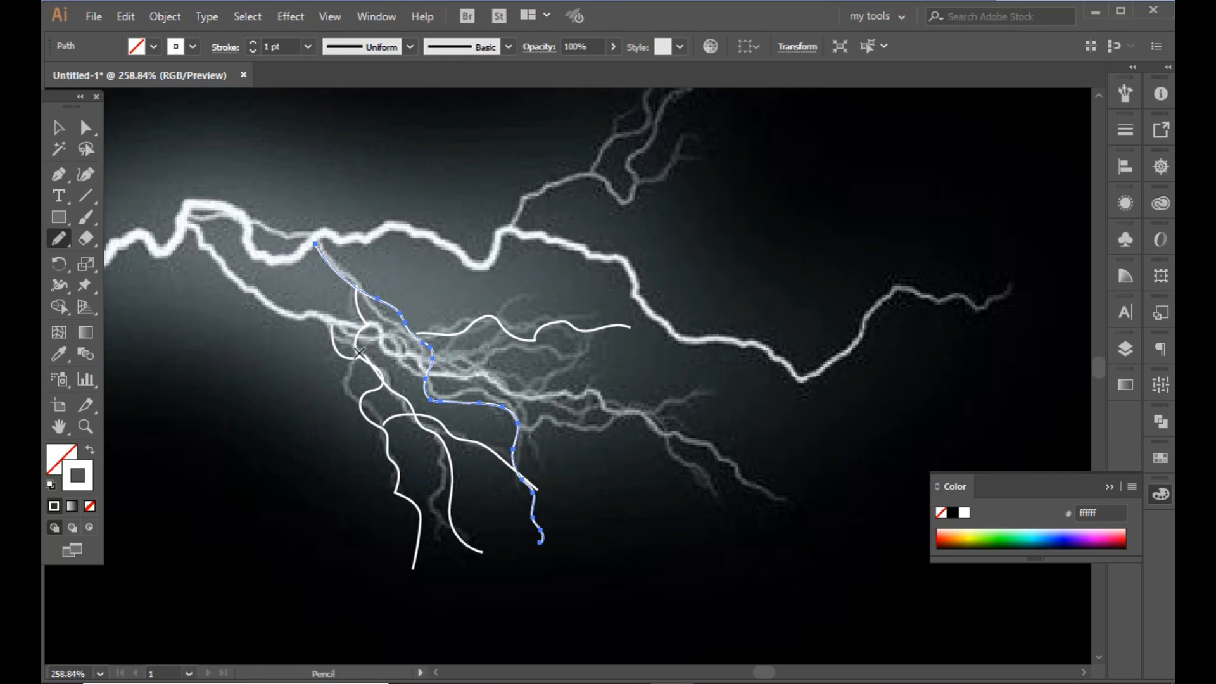
pyautogui.moveTo(684, 403); pyautogui.dragTo(830, 452)
pyautogui.moveTo(668, 433); pyautogui.dragTo(725, 523)
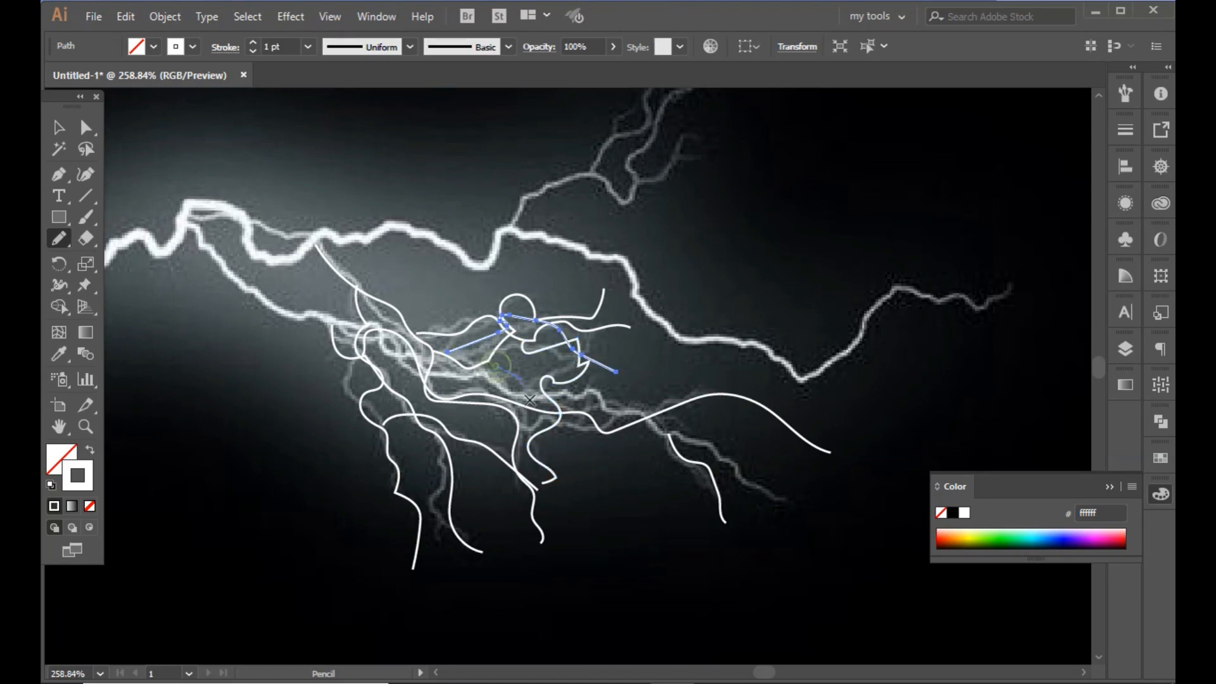
# - Trace the fine forked tips of the small offshoot rising above the upper branch
pyautogui.scroll(5, 455, 396)
pyautogui.hscroll(2, 455, 396)
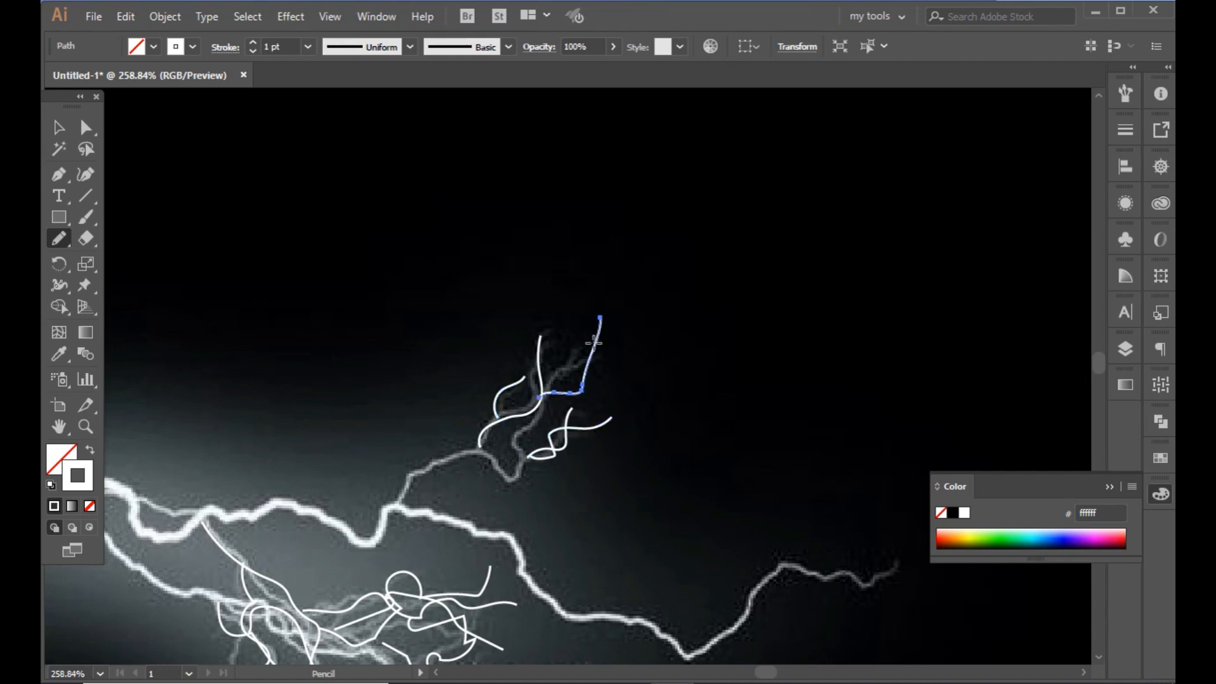
pyautogui.moveTo(435, 447); pyautogui.dragTo(546, 320)
# - Select the strands traced around the upper branch's end and apply the tapered width profile
pyautogui.click(59, 128)
pyautogui.moveTo(258, 146); pyautogui.dragTo(1011, 668)
pyautogui.click(409, 46)
pyautogui.click(352, 185)
# - Move the tapered strands onto the end of the assembled bolt's upper branch
pyautogui.hotkey('ctrl', '-')
pyautogui.hotkey('ctrl', '-')
pyautogui.hotkey('ctrl', '-')
pyautogui.hotkey('ctrl', '-')
pyautogui.hotkey('ctrl', '-')
pyautogui.hotkey('ctrl', '-')
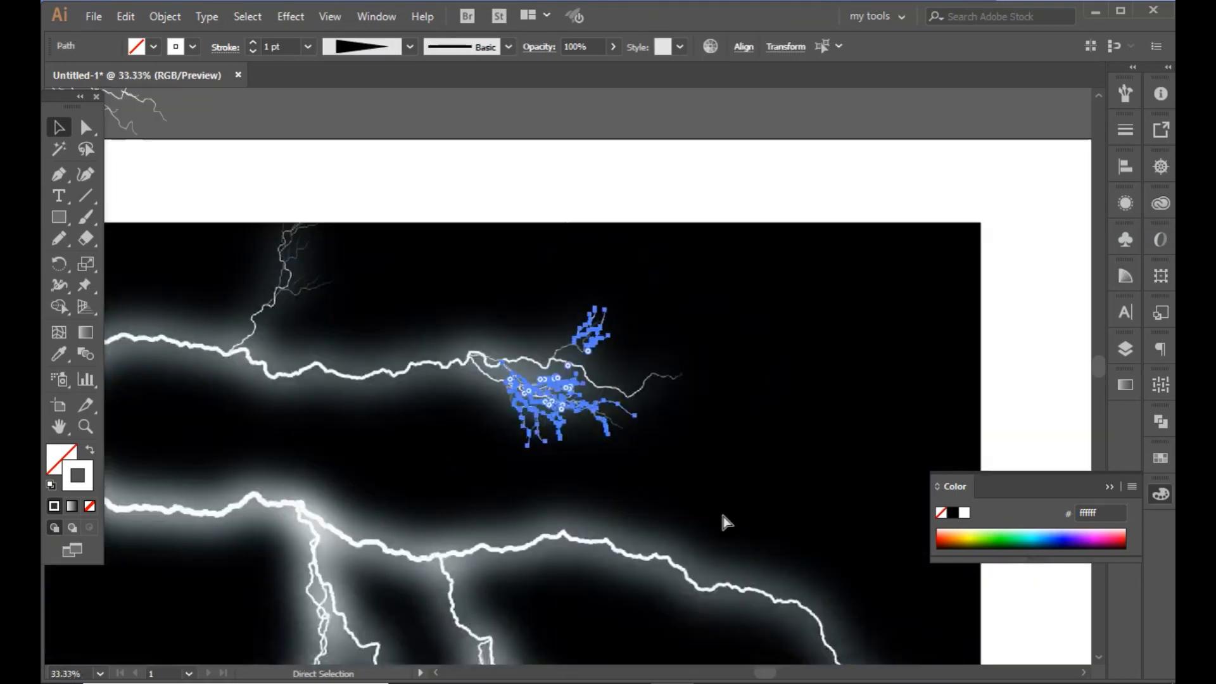
pyautogui.hotkey('ctrl', '-')
pyautogui.hotkey('ctrl', '-')
pyautogui.hotkey('ctrl', '-')
pyautogui.hotkey('ctrl', '-')
pyautogui.hotkey('ctrl', '-')
pyautogui.hotkey('ctrl', '-')
pyautogui.hotkey('ctrl', '+')
pyautogui.hotkey('ctrl', '+')
pyautogui.hotkey('ctrl', '+')
pyautogui.moveTo(560, 383); pyautogui.dragTo(413, 251)
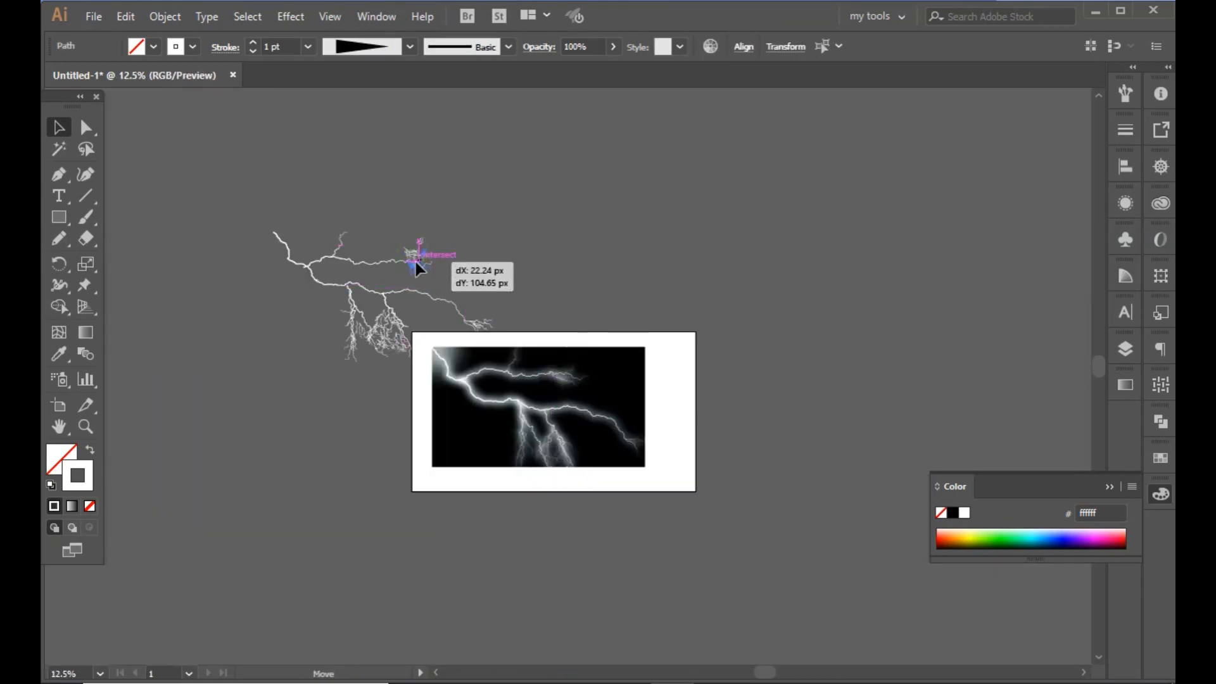
pyautogui.click(221, 323)
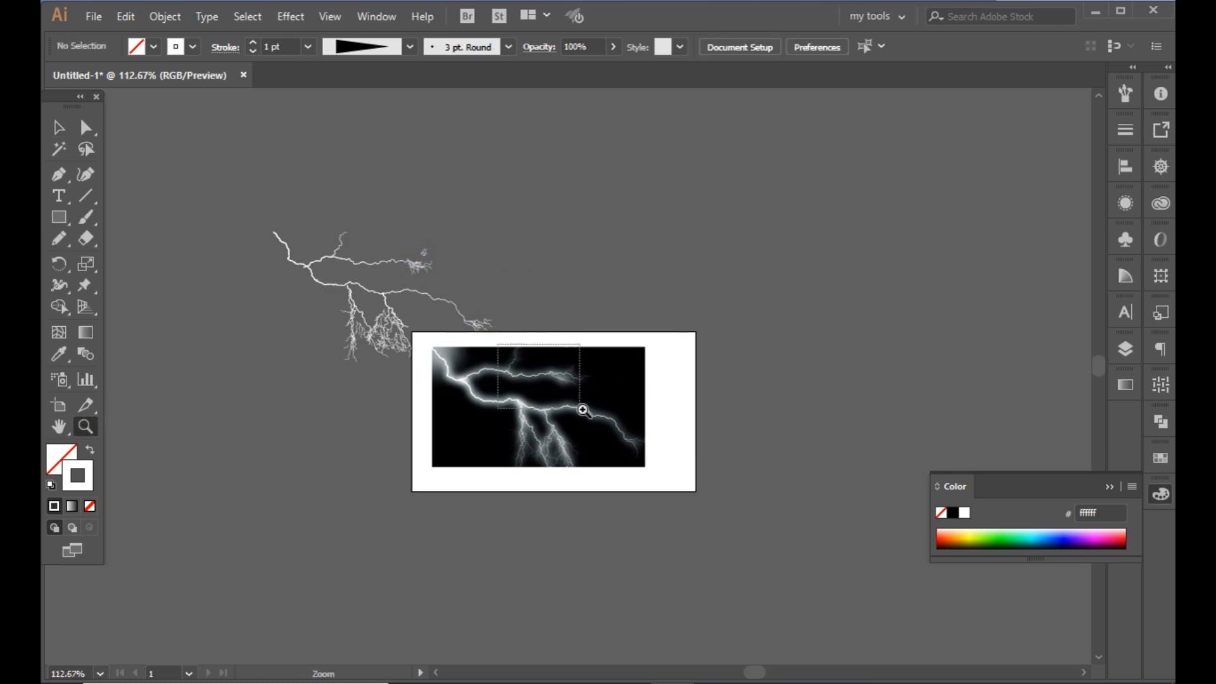
# - Trace the fine strands of the small offshoot above the upper branch with the Pencil tool
pyautogui.moveTo(582, 410); pyautogui.dragTo(584, 411)
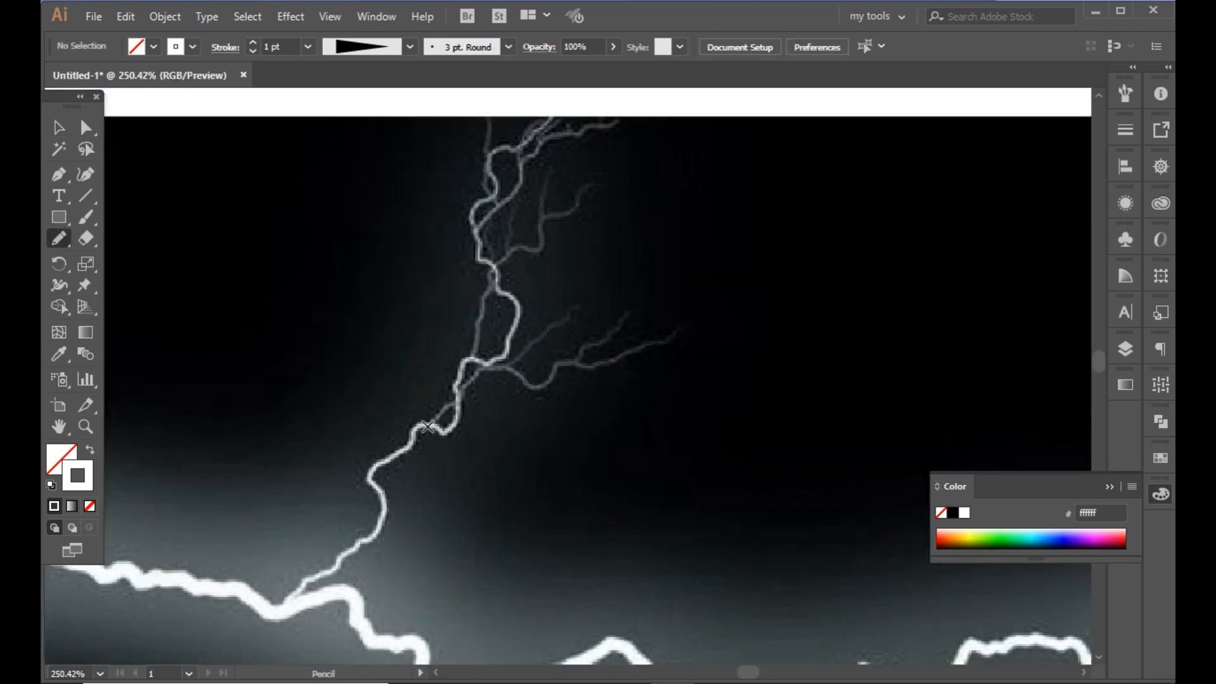
pyautogui.moveTo(658, 337); pyautogui.dragTo(662, 334)
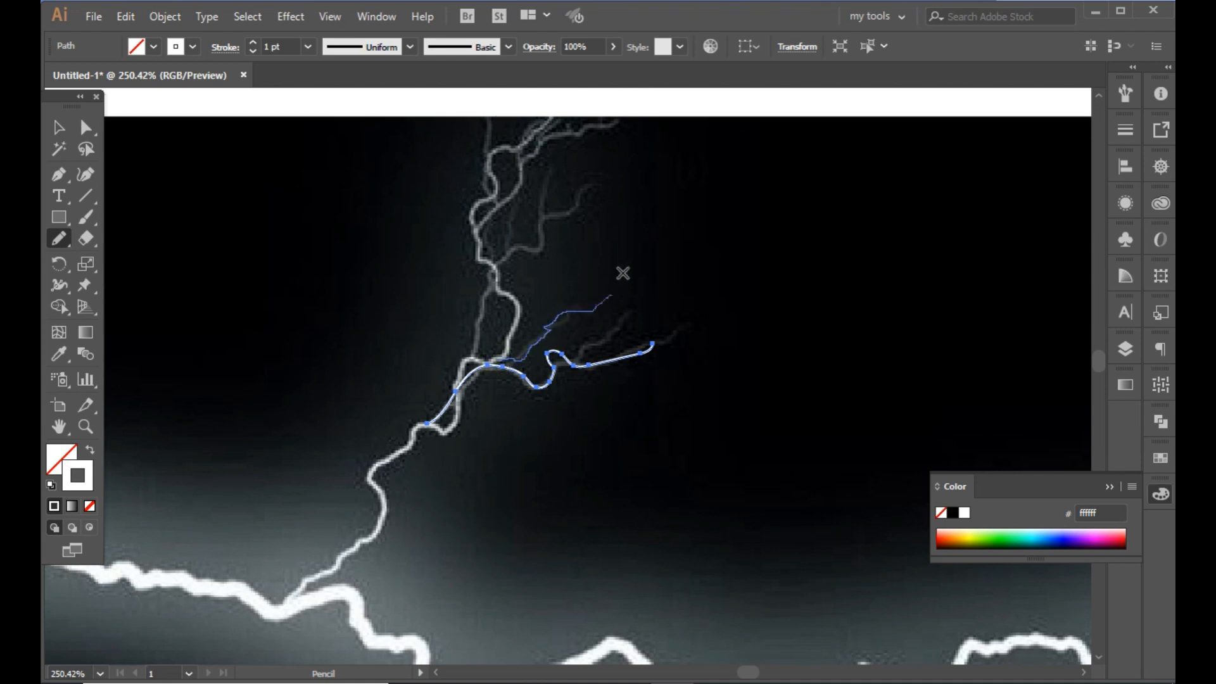
pyautogui.moveTo(469, 354)
pyautogui.mouseDown()
pyautogui.moveTo(501, 257)
pyautogui.moveTo(573, 182)
pyautogui.mouseUp()
pyautogui.moveTo(479, 224); pyautogui.dragTo(437, 353)
pyautogui.moveTo(541, 255); pyautogui.dragTo(582, 235)
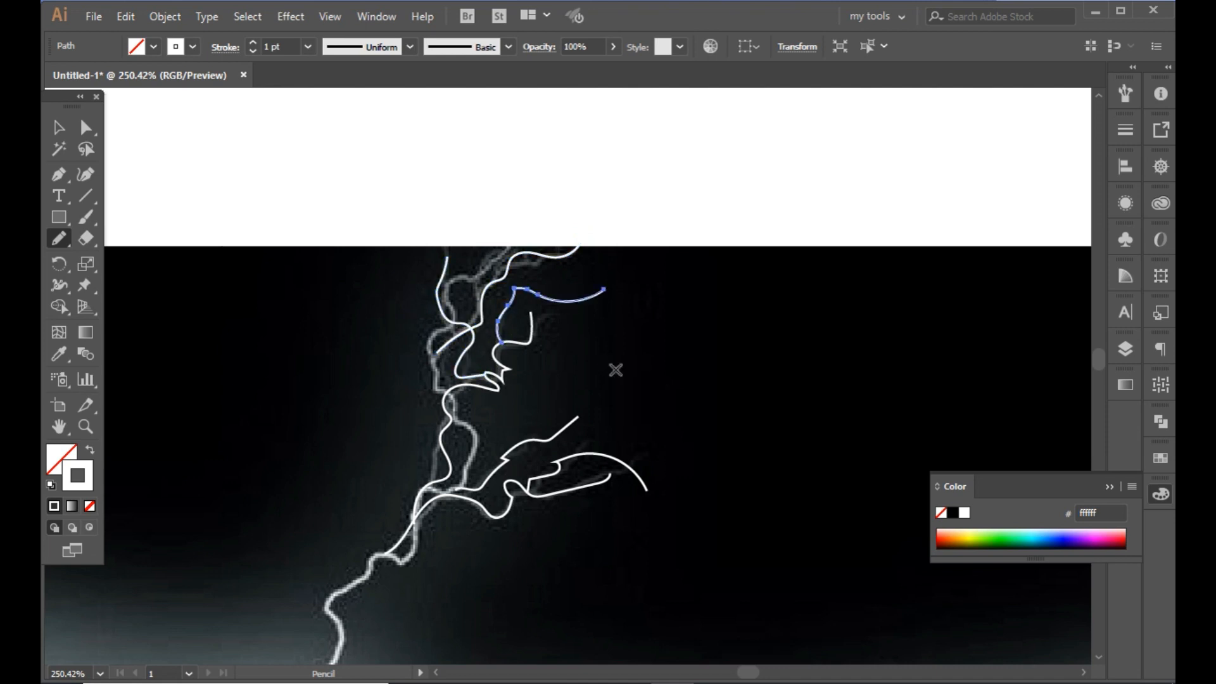
pyautogui.scroll(-2, 616, 370)
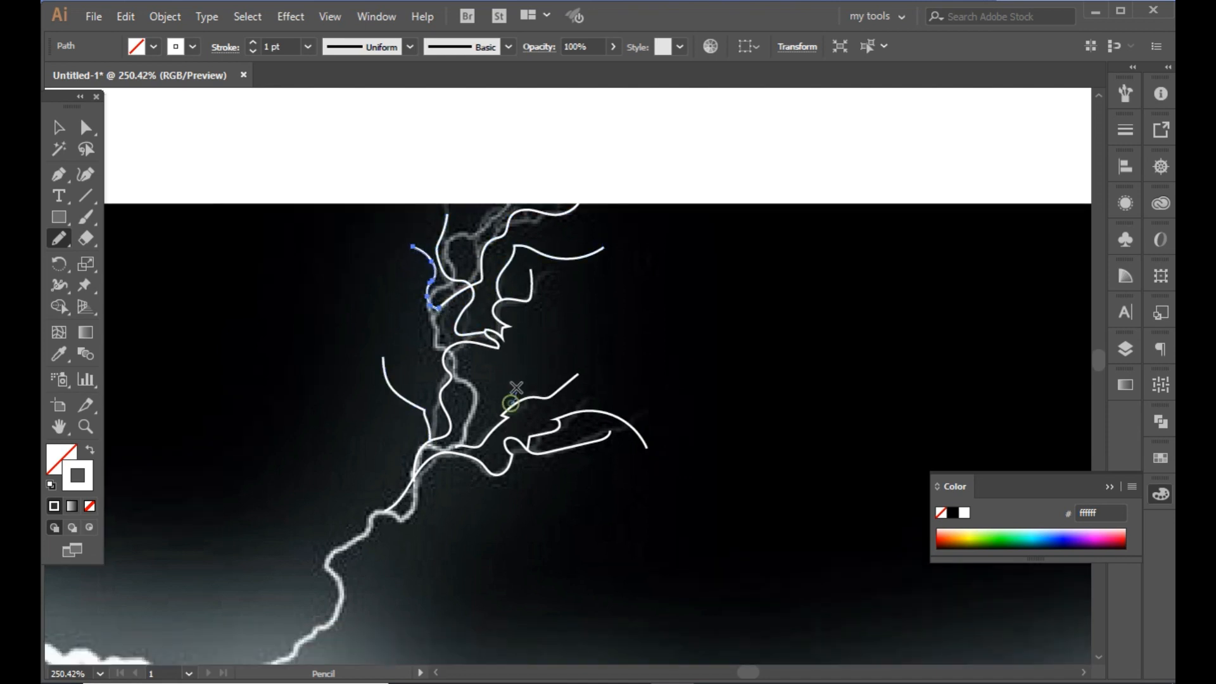
# - Select all the strands traced on the small offshoot and apply the tapered width profile
pyautogui.moveTo(305, 210); pyautogui.dragTo(833, 530)
pyautogui.click(410, 47)
pyautogui.click(327, 190)
pyautogui.click(273, 252)
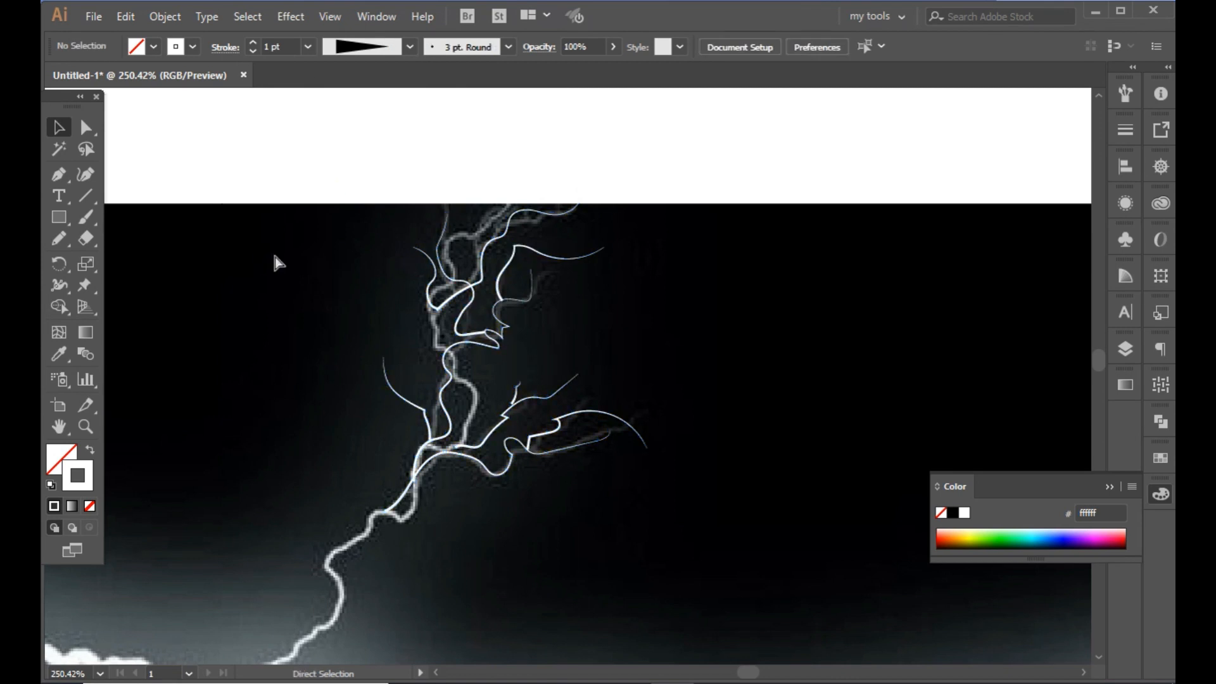
# - Move the tapered offshoot strands onto the small offshoot of the assembled bolt
pyautogui.hotkey('ctrl', '-')
pyautogui.hotkey('ctrl', '-')
pyautogui.hotkey('ctrl', '-')
pyautogui.hotkey('ctrl', '-')
pyautogui.hotkey('ctrl', '-')
pyautogui.hotkey('ctrl', '-')
pyautogui.hotkey('ctrl', '-')
pyautogui.hotkey('ctrl', '-')
pyautogui.moveTo(543, 344); pyautogui.dragTo(578, 392)
pyautogui.moveTo(563, 380)
pyautogui.mouseDown()
pyautogui.moveTo(352, 191)
pyautogui.moveTo(327, 223)
pyautogui.moveTo(332, 212)
pyautogui.mouseUp()
pyautogui.click(510, 179)
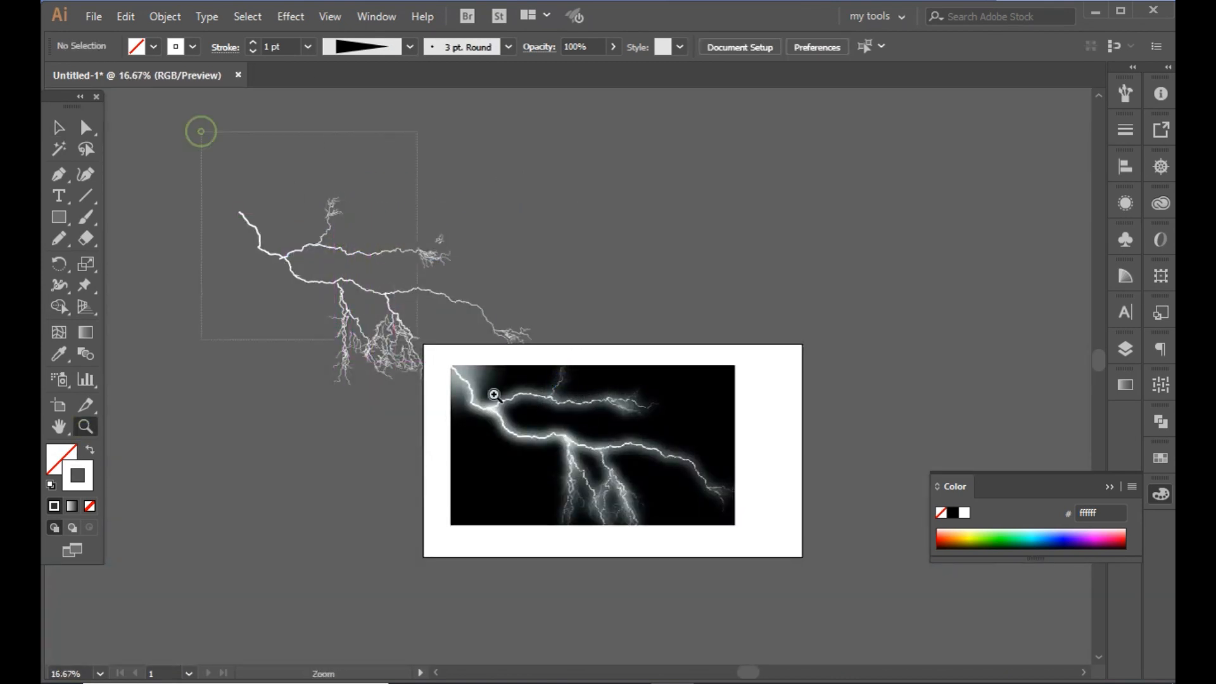
# - Hide the reference image and draw a rectangle covering the whole artboard
pyautogui.moveTo(494, 395); pyautogui.dragTo(576, 437)
pyautogui.click(1122, 352)
pyautogui.scroll(-10, 942, 458)
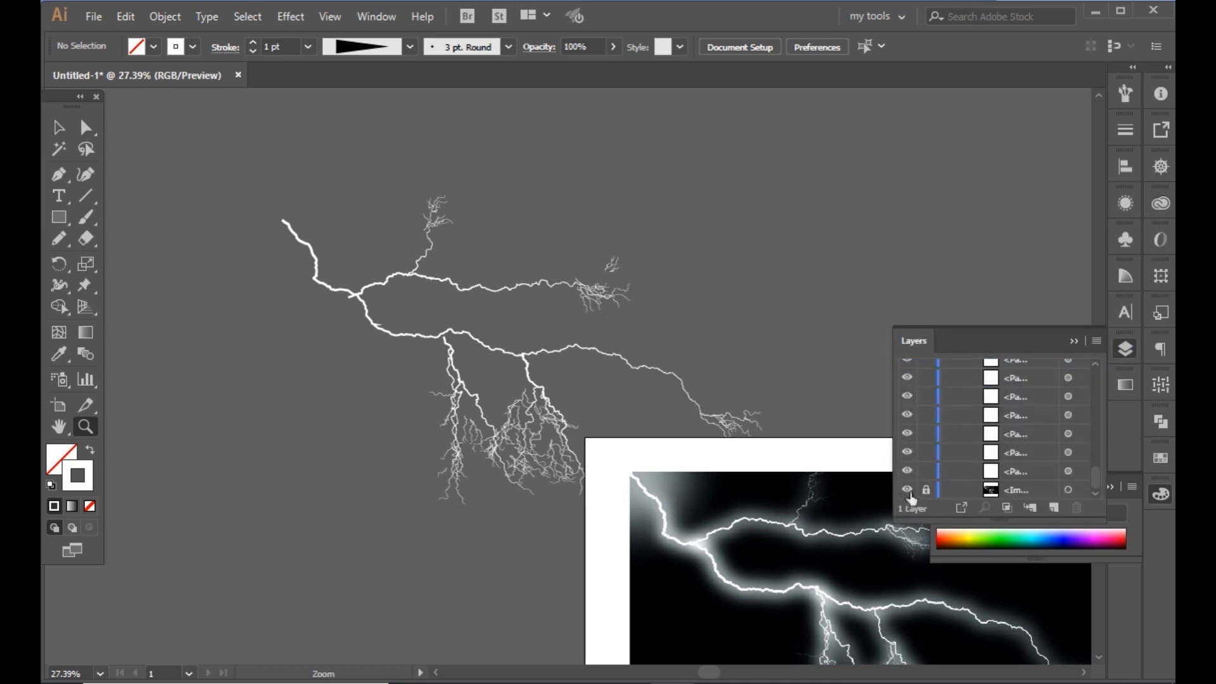
pyautogui.click(909, 490)
pyautogui.click(1075, 339)
pyautogui.moveTo(616, 394); pyautogui.dragTo(325, 156)
pyautogui.moveTo(294, 197); pyautogui.dragTo(916, 549)
pyautogui.click(850, 515)
pyautogui.click(643, 311)
# - Fill the artboard-sized rectangle with black (000000)
pyautogui.doubleClick(66, 455)
pyautogui.click(547, 137)
pyautogui.doubleClick(70, 466)
pyautogui.click(260, 347)
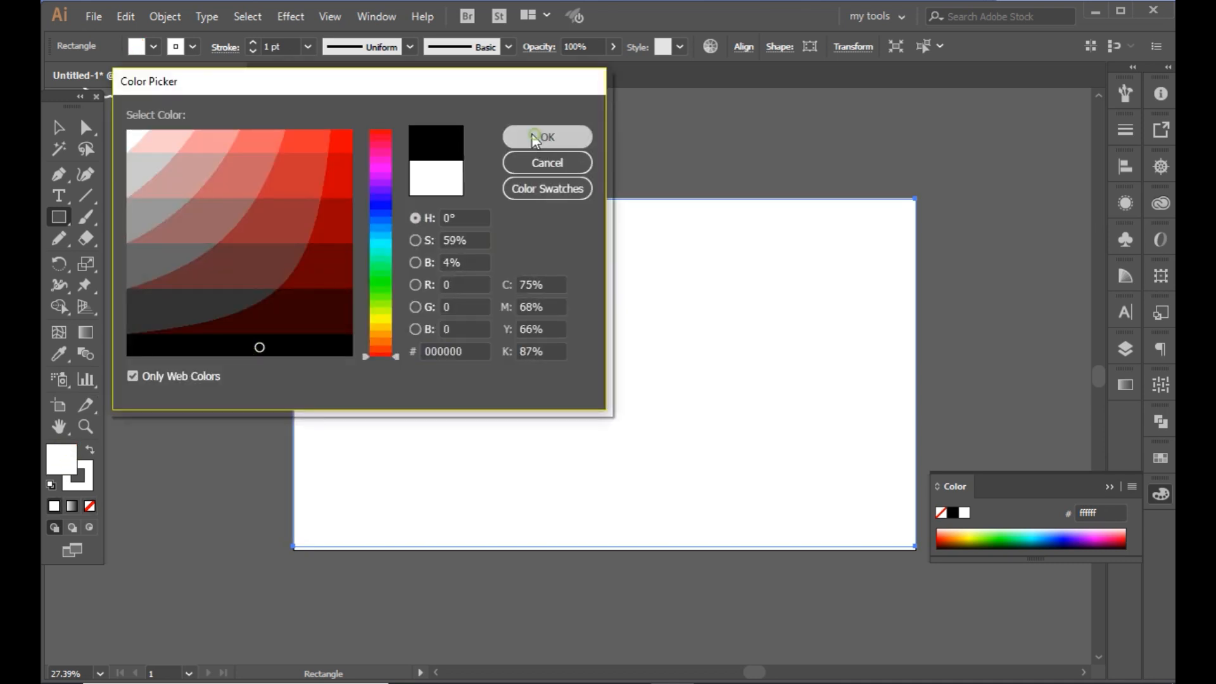
pyautogui.click(535, 138)
pyautogui.press('v')
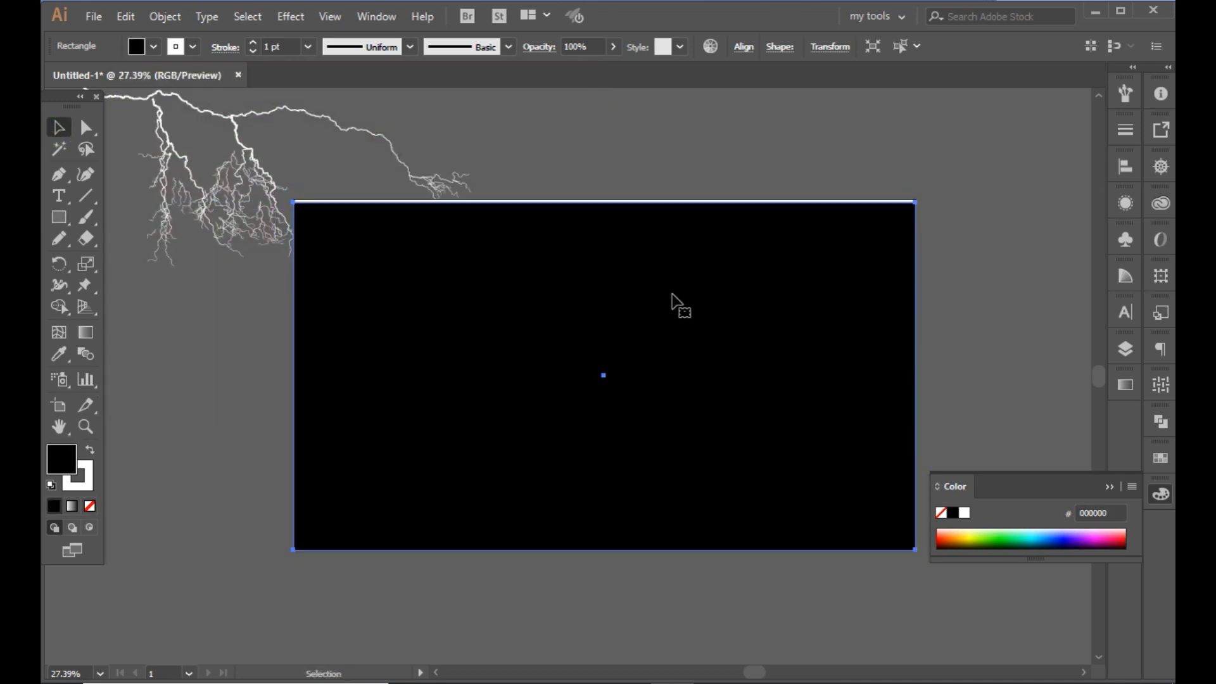
# - Lock the black rectangle in the layer list
pyautogui.click(1125, 348)
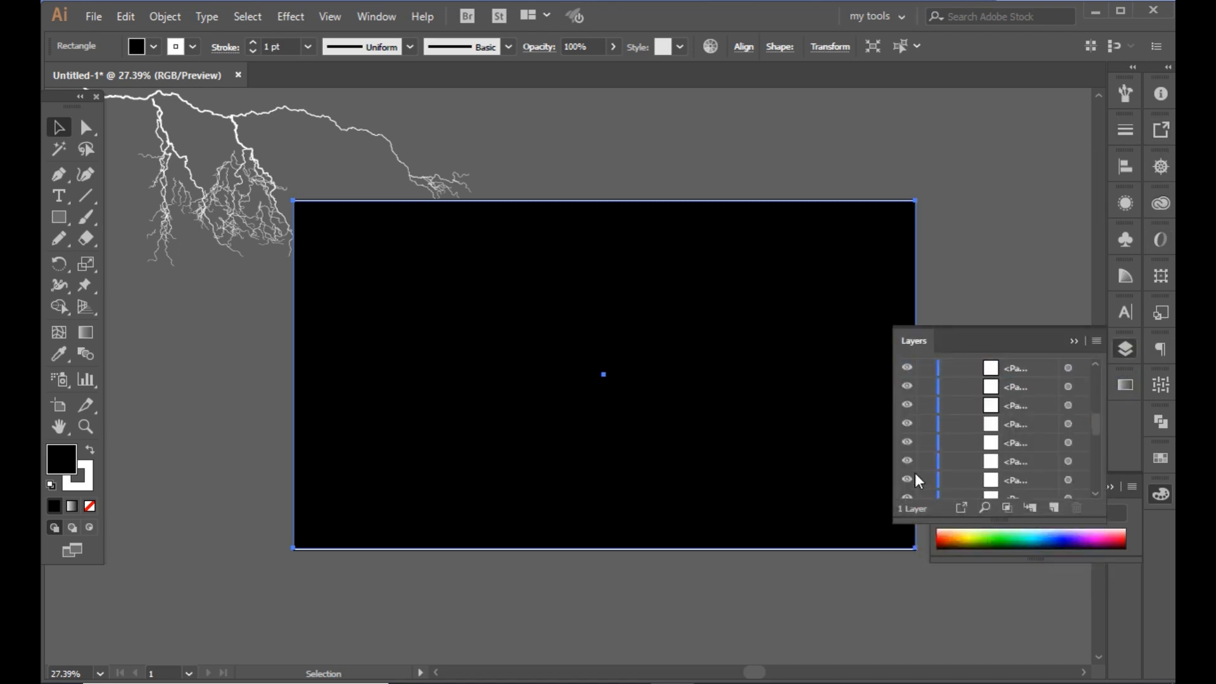
pyautogui.scroll(5, 928, 456)
pyautogui.click(916, 388)
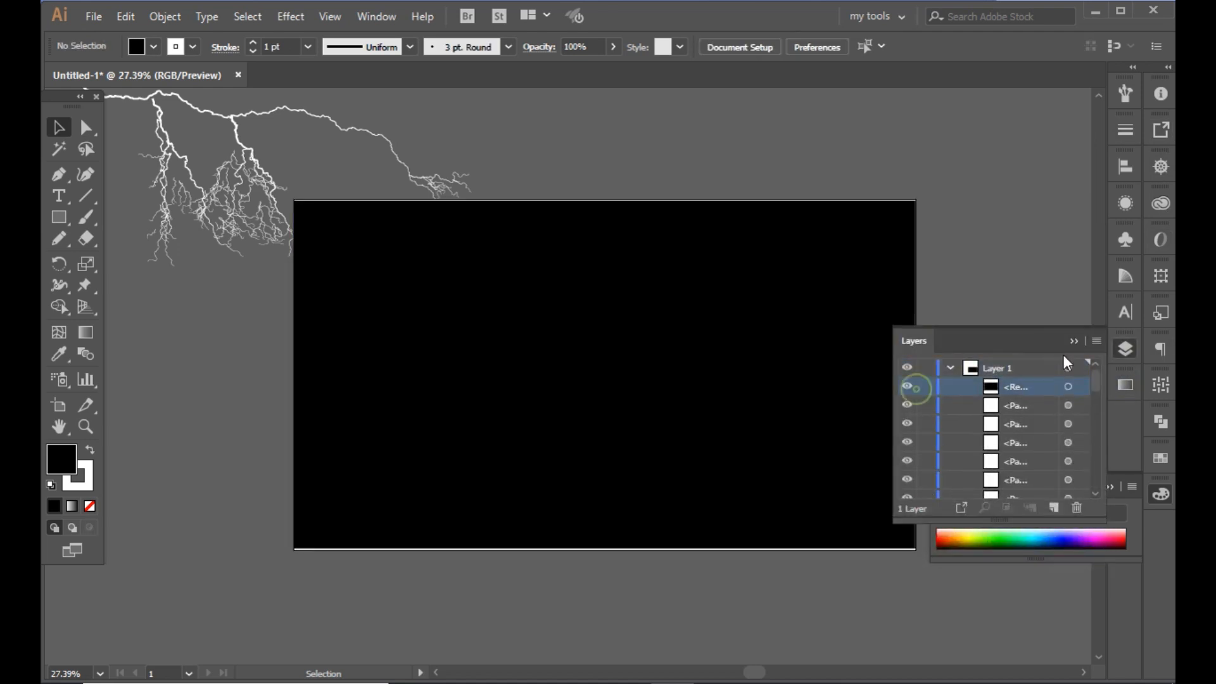
pyautogui.click(1075, 342)
# - Bring the lightning paths to the front, move them over the black rectangle and deselect them
pyautogui.scroll(-5, 453, 228)
pyautogui.rightClick(534, 342)
pyautogui.moveTo(639, 260)
pyautogui.click(799, 251)
pyautogui.moveTo(486, 303); pyautogui.dragTo(566, 359)
pyautogui.click(86, 427)
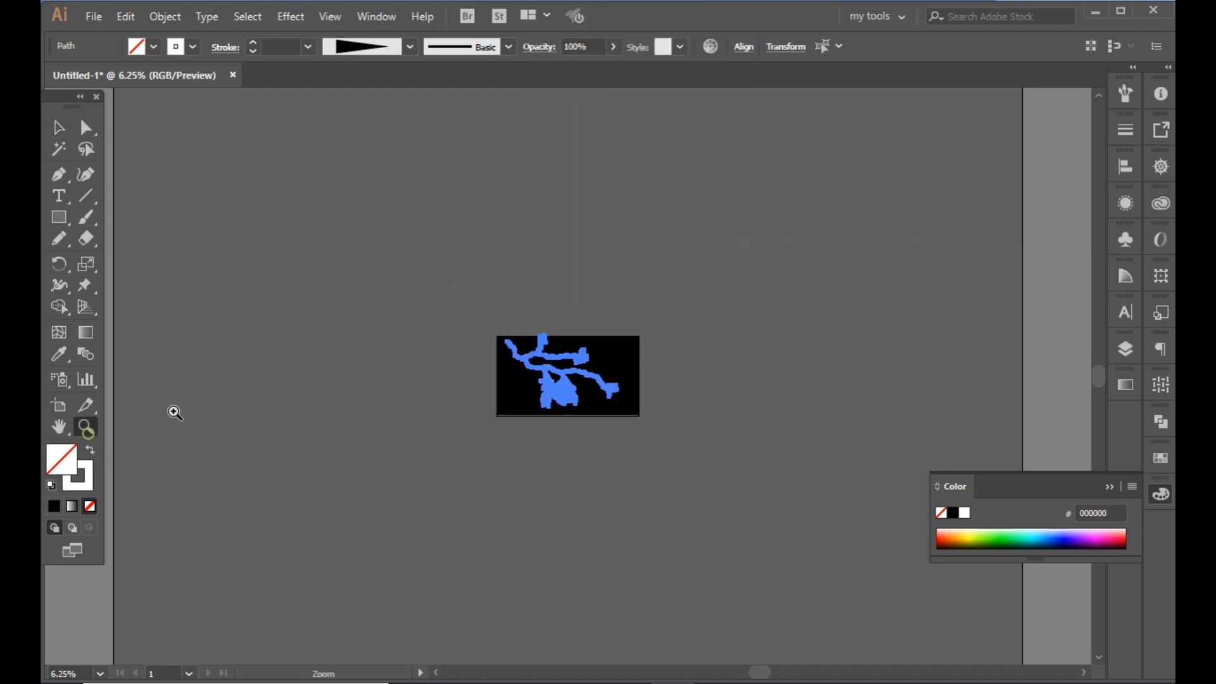
pyautogui.moveTo(437, 289); pyautogui.dragTo(754, 516)
pyautogui.moveTo(252, 169); pyautogui.dragTo(840, 487)
pyautogui.moveTo(112, 150); pyautogui.dragTo(856, 547)
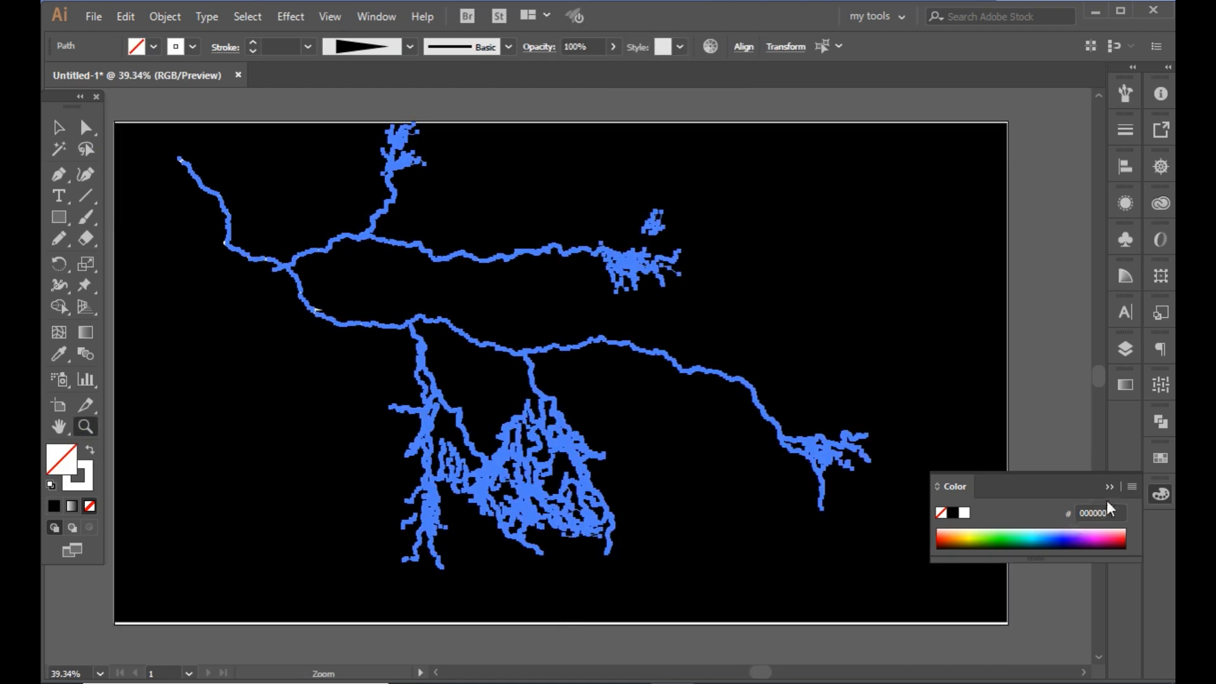
pyautogui.click(1109, 487)
pyautogui.click(57, 126)
pyautogui.click(168, 102)
# - Unlock and hide the black rectangle, and unlock and select the reference image beneath it
pyautogui.click(1125, 348)
pyautogui.scroll(-3, 938, 412)
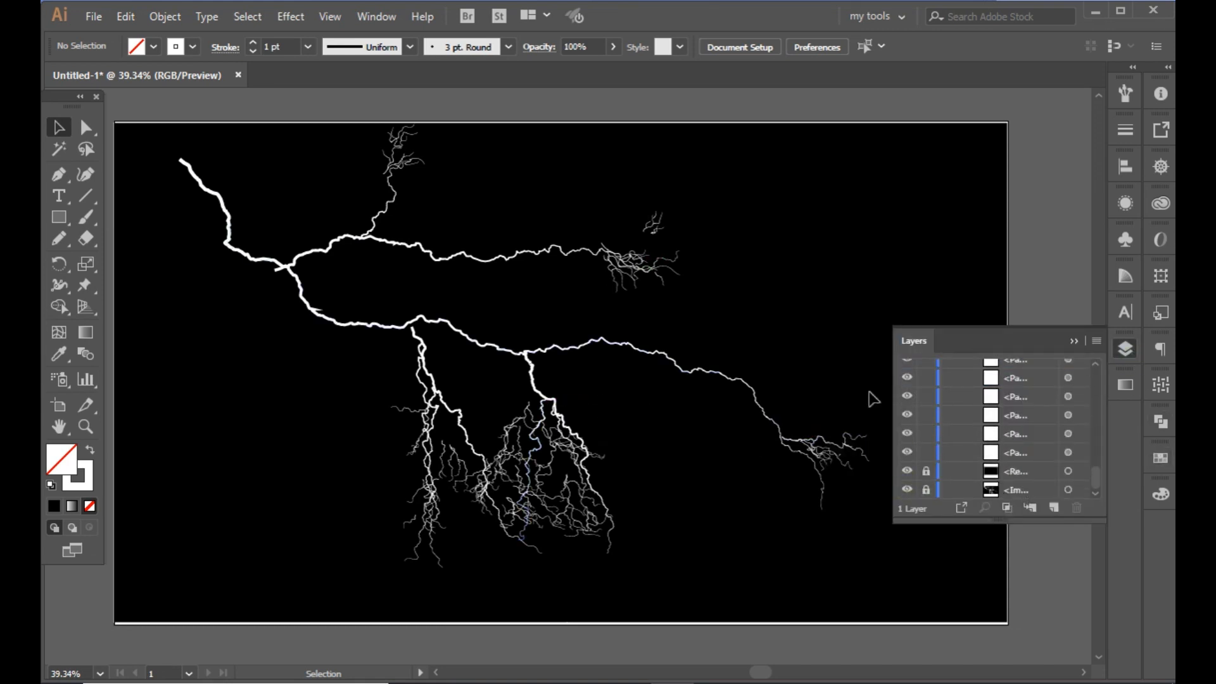
pyautogui.click(926, 472)
pyautogui.click(907, 471)
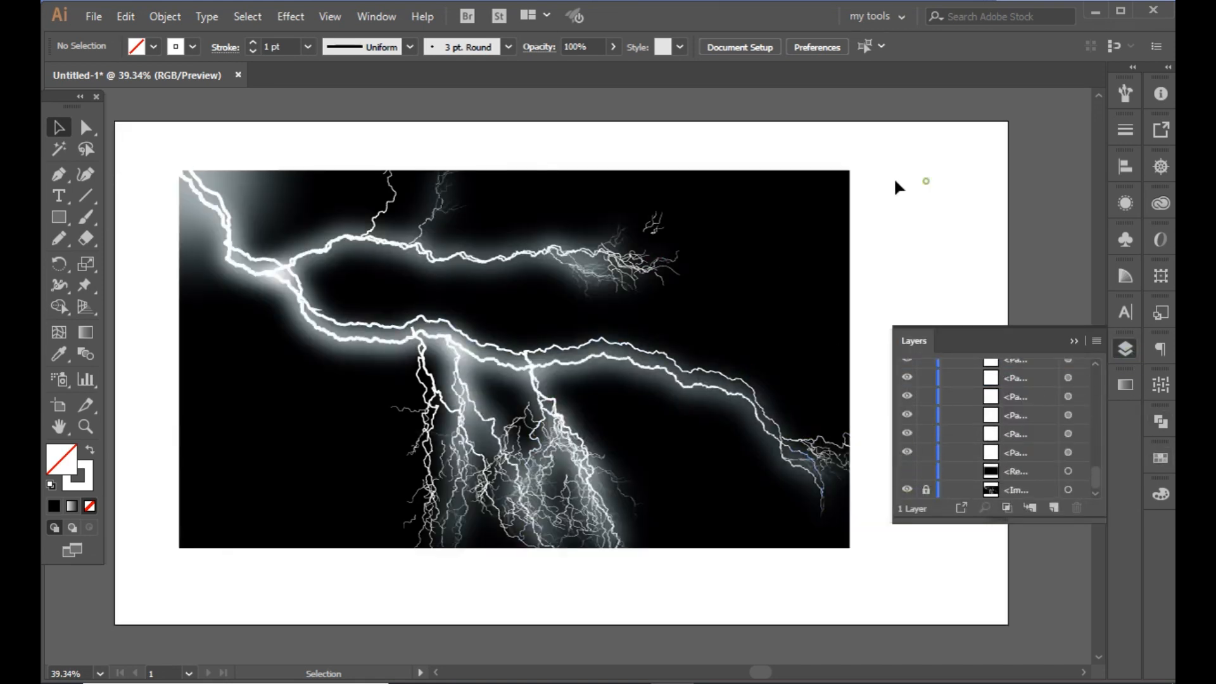
pyautogui.click(926, 490)
pyautogui.click(754, 187)
pyautogui.scroll(5, 887, 574)
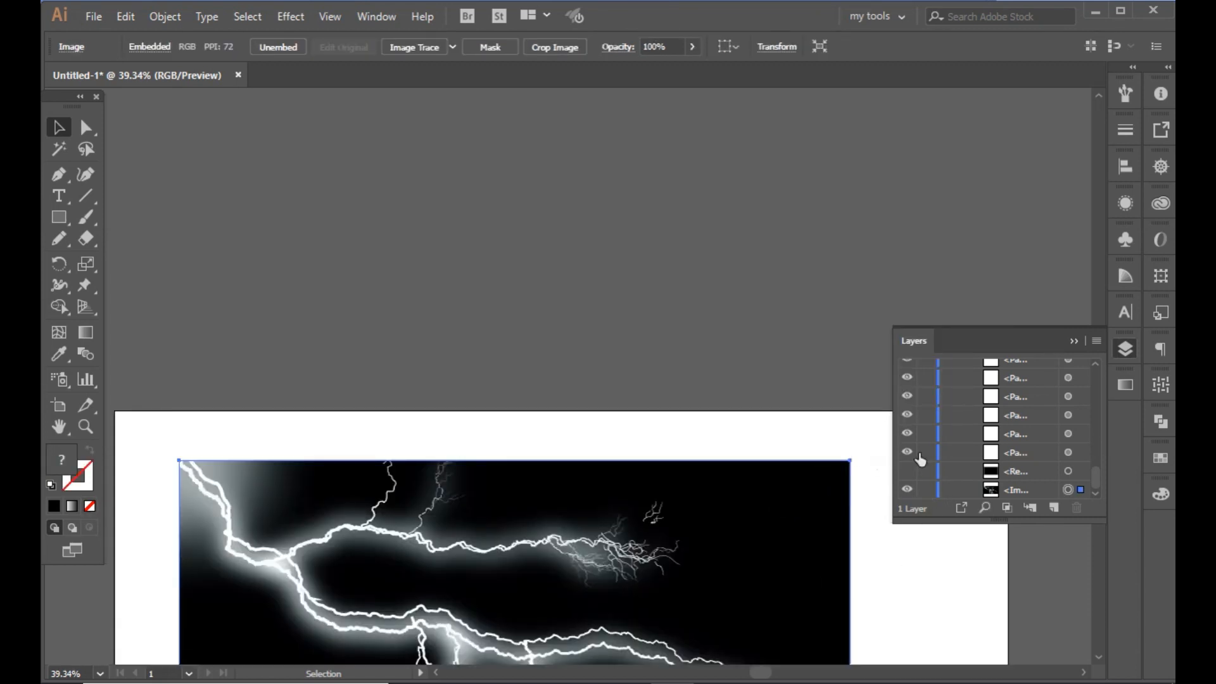
# - Show the black rectangle again and lock the reference image
pyautogui.click(907, 472)
pyautogui.click(925, 491)
pyautogui.click(1074, 341)
pyautogui.moveTo(459, 514); pyautogui.dragTo(490, 227)
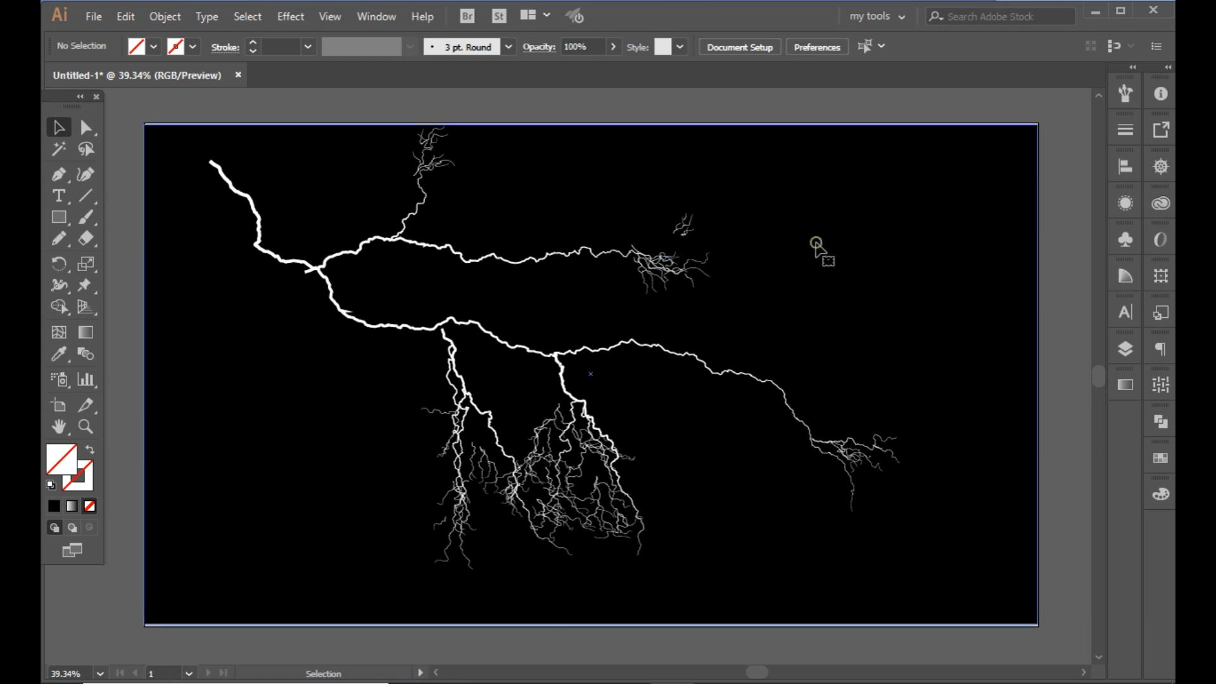
# - Send the black rectangle to the back of the stacking order
pyautogui.rightClick(816, 242)
pyautogui.moveTo(871, 519)
pyautogui.click(663, 579)
pyautogui.click(878, 107)
pyautogui.moveTo(523, 201); pyautogui.dragTo(842, 662)
pyautogui.hotkey('ctrl', '-')
pyautogui.hotkey('ctrl', '-')
pyautogui.hotkey('ctrl', '-')
pyautogui.hotkey('ctrl', '-')
pyautogui.hotkey('ctrl', '-')
pyautogui.hotkey('ctrl', '-')
pyautogui.hotkey('ctrl', '-')
pyautogui.hotkey('ctrl', '-')
pyautogui.hotkey('ctrl', '-')
pyautogui.moveTo(271, 140); pyautogui.dragTo(750, 581)
pyautogui.click(760, 452)
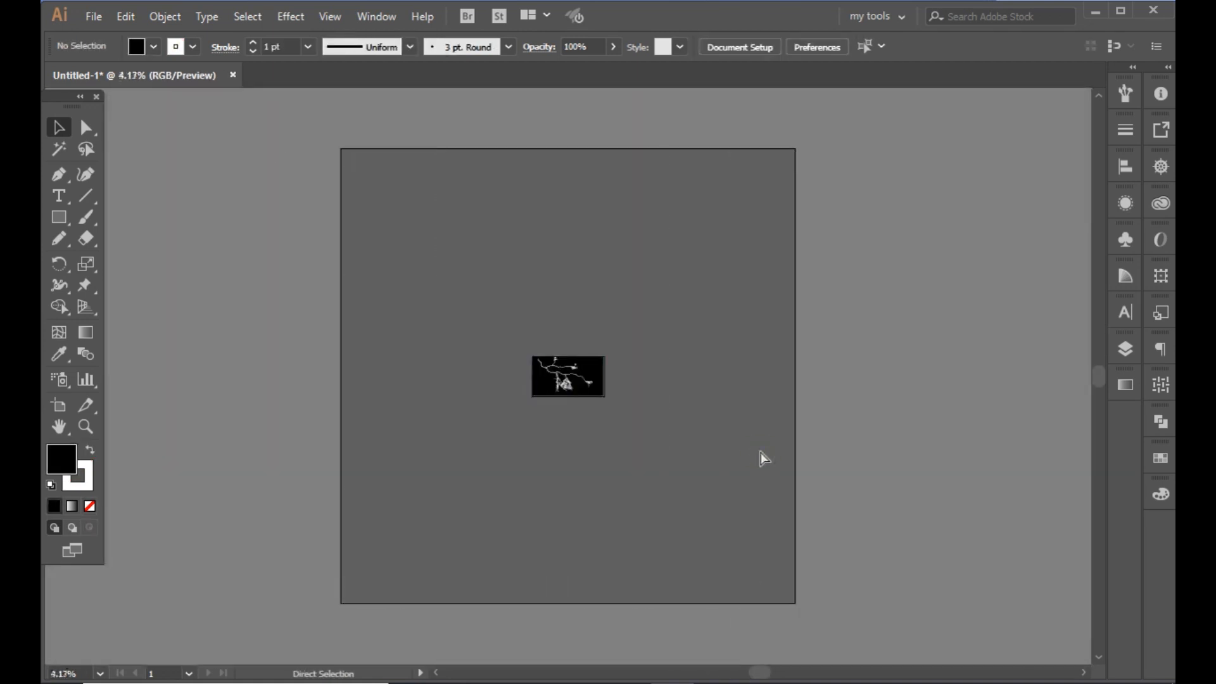
# - Begin a jagged connecting path with the Pen tool at the upper branch's outer end
pyautogui.hotkey('ctrl', '+')
pyautogui.hotkey('ctrl', '+')
pyautogui.hotkey('ctrl', '+')
pyautogui.hotkey('ctrl', '+')
pyautogui.hotkey('ctrl', '+')
pyautogui.hotkey('ctrl', '+')
pyautogui.hotkey('ctrl', '+')
pyautogui.hotkey('ctrl', '+')
pyautogui.moveTo(763, 451); pyautogui.dragTo(592, 633)
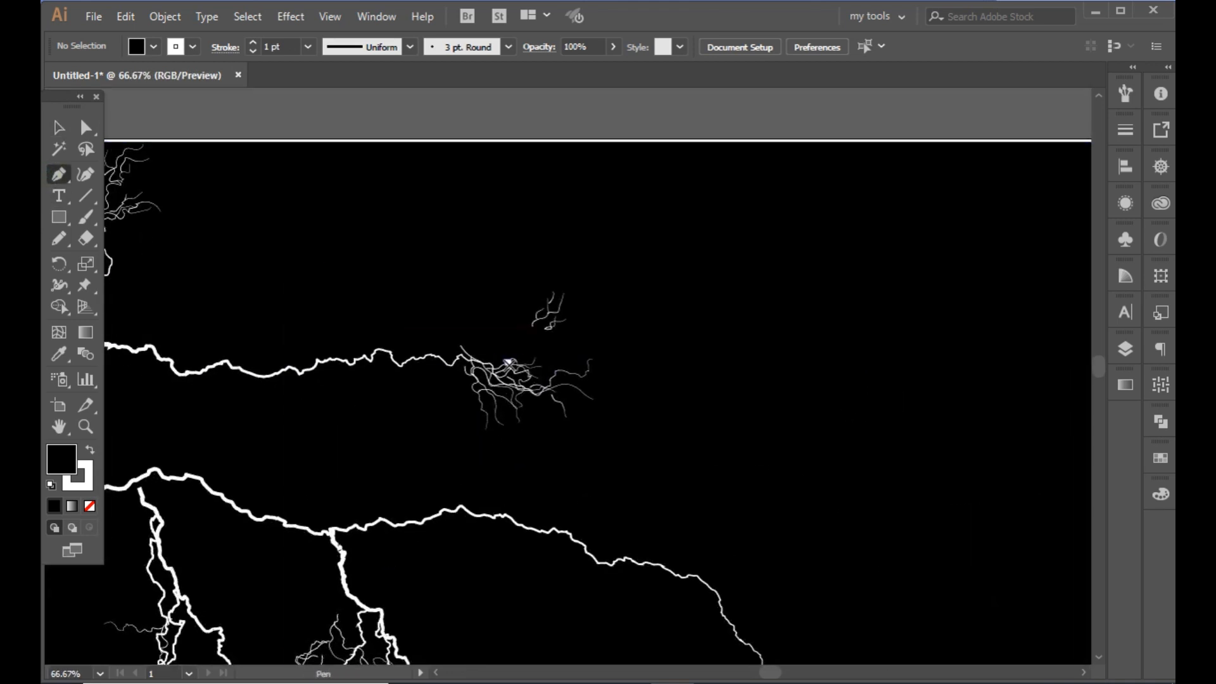
pyautogui.click(425, 355)
pyautogui.hotkey('ctrl', '+')
pyautogui.hotkey('ctrl', '+')
pyautogui.hotkey('ctrl', '+')
pyautogui.hotkey('ctrl', '+')
pyautogui.hotkey('ctrl', '+')
pyautogui.hotkey('ctrl', '+')
pyautogui.moveTo(679, 330); pyautogui.dragTo(561, 380)
pyautogui.click(508, 346)
pyautogui.moveTo(734, 267); pyautogui.dragTo(618, 437)
pyautogui.click(561, 471)
pyautogui.click(569, 414)
# - Extend the jagged connecting path over its crest and down toward the detached strands above the branch's end
pyautogui.moveTo(657, 383); pyautogui.dragTo(684, 381)
pyautogui.click(695, 323)
pyautogui.click(880, 362)
pyautogui.moveTo(906, 308); pyautogui.dragTo(694, 350)
pyautogui.moveTo(735, 342); pyautogui.dragTo(761, 353)
pyautogui.click(806, 385)
pyautogui.click(881, 462)
pyautogui.moveTo(947, 491); pyautogui.dragTo(763, 410)
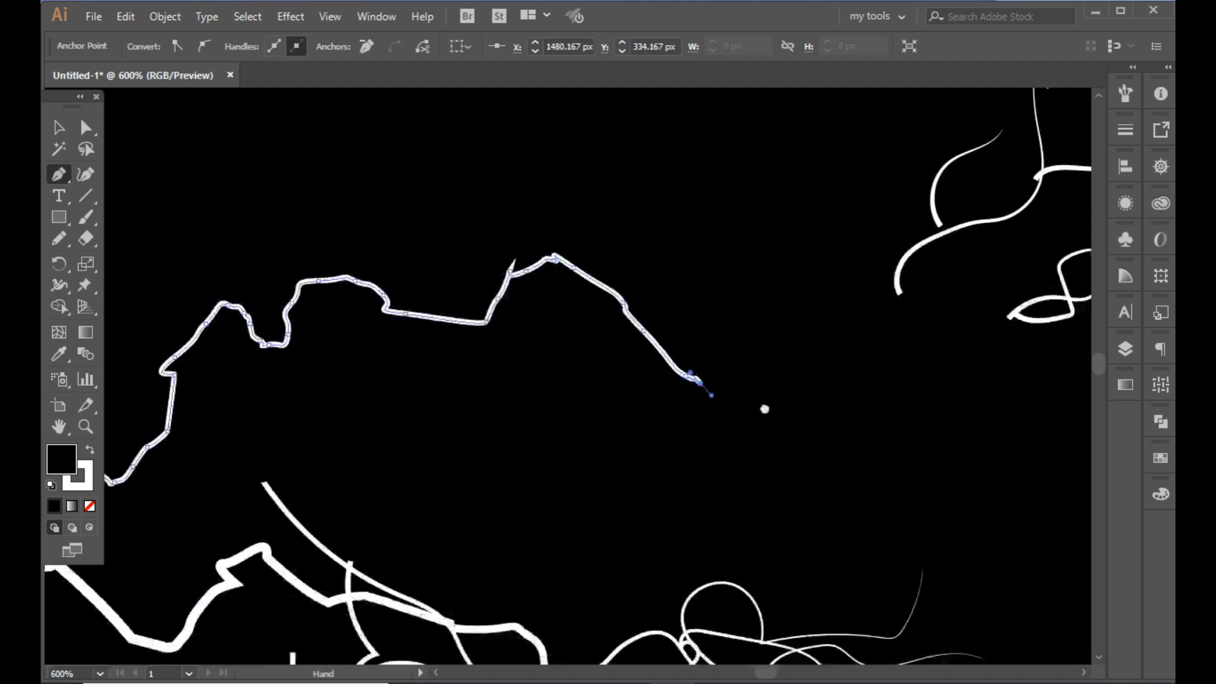
# - Continue the connecting path up through a hooked bend to the base of the detached strands
pyautogui.click(814, 419)
pyautogui.click(965, 320)
pyautogui.click(886, 255)
pyautogui.click(963, 225)
pyautogui.moveTo(1032, 225)
pyautogui.mouseDown()
pyautogui.moveTo(729, 327)
pyautogui.moveTo(719, 308)
pyautogui.mouseUp()
pyautogui.click(618, 379)
pyautogui.moveTo(590, 420); pyautogui.dragTo(595, 456)
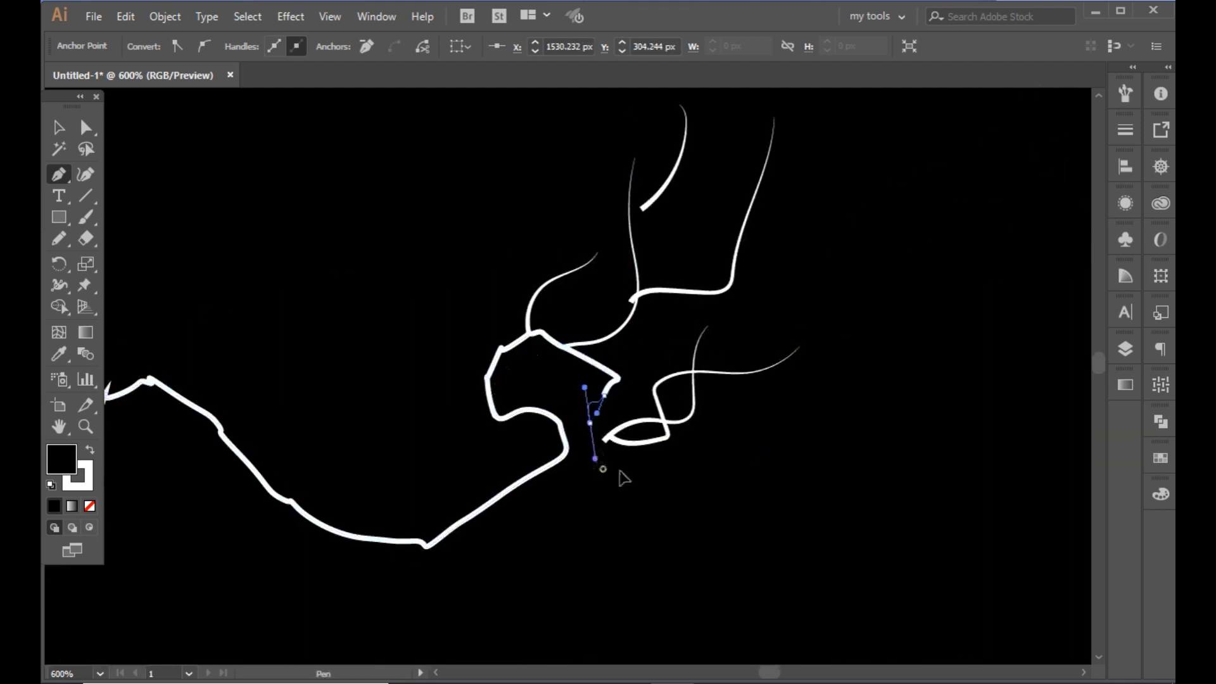
pyautogui.click(620, 472)
# - Draw a second jagged path rising from the connecting path's end through the detached strands
pyautogui.click(613, 424)
pyautogui.click(638, 384)
pyautogui.click(657, 235)
pyautogui.moveTo(713, 167); pyautogui.dragTo(712, 155)
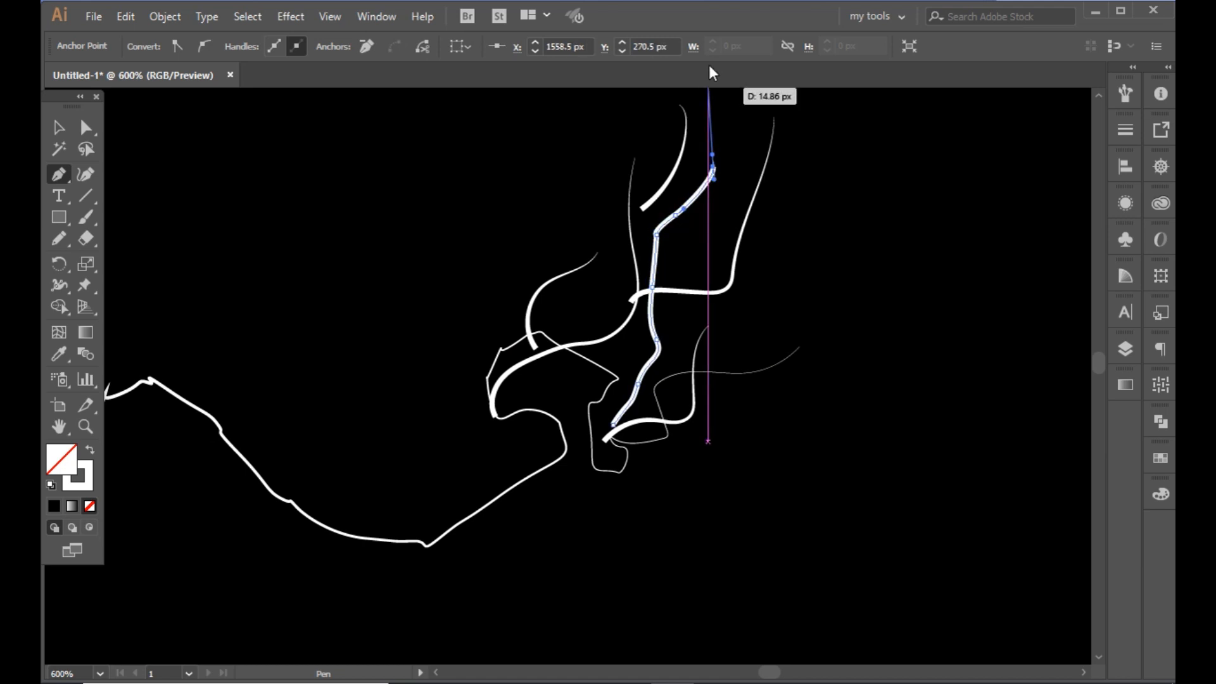
pyautogui.click(799, 123)
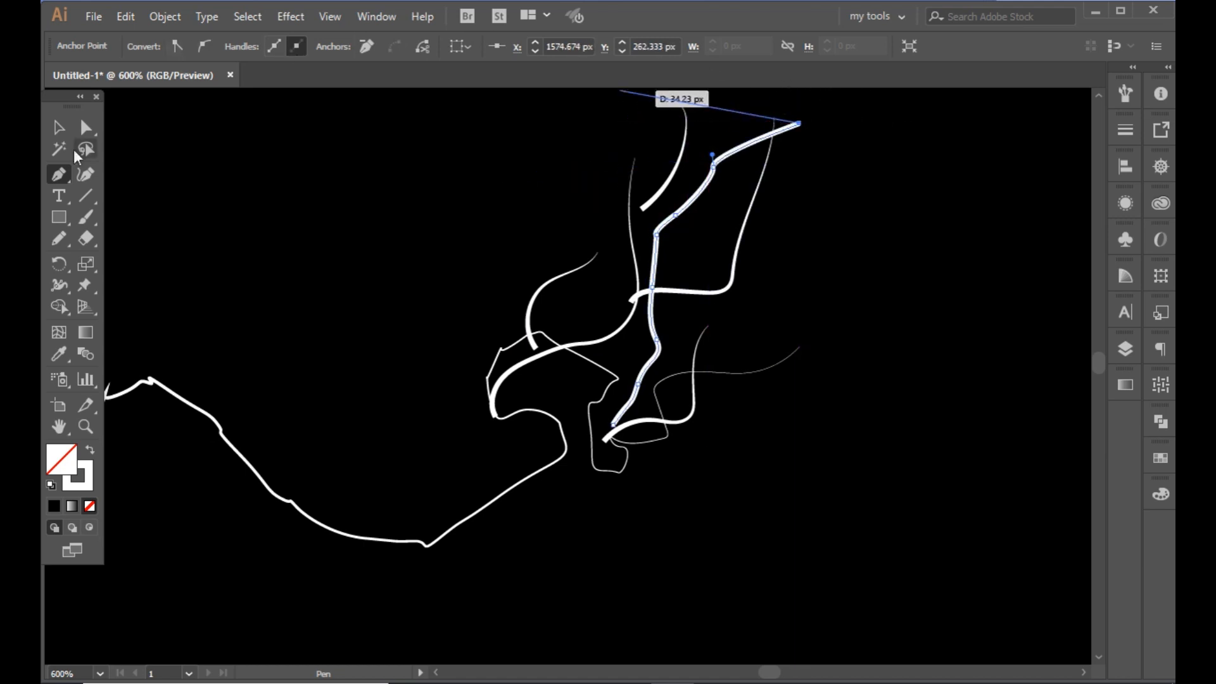
# - Give the second path the tapered profile and a 0.5 pt stroke, and attach it at the connecting path's lowest bend
pyautogui.click(713, 177)
pyautogui.click(409, 46)
pyautogui.click(353, 171)
pyautogui.click(308, 46)
pyautogui.click(342, 98)
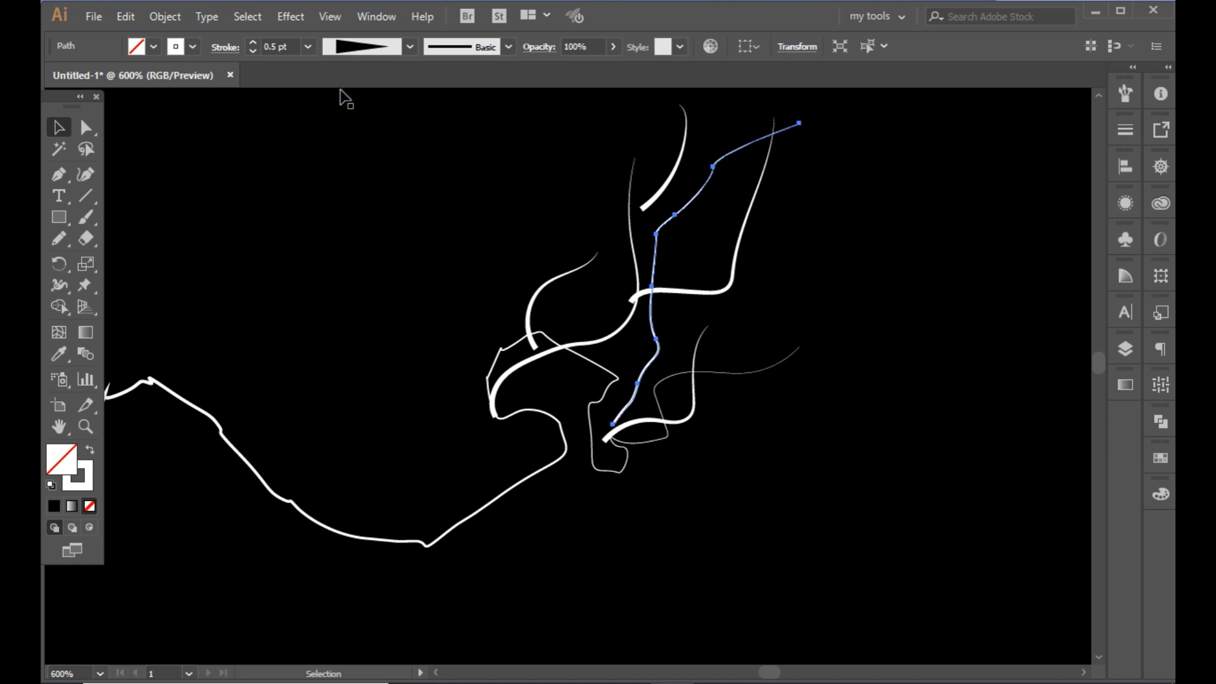
pyautogui.moveTo(644, 369); pyautogui.dragTo(457, 489)
pyautogui.click(384, 361)
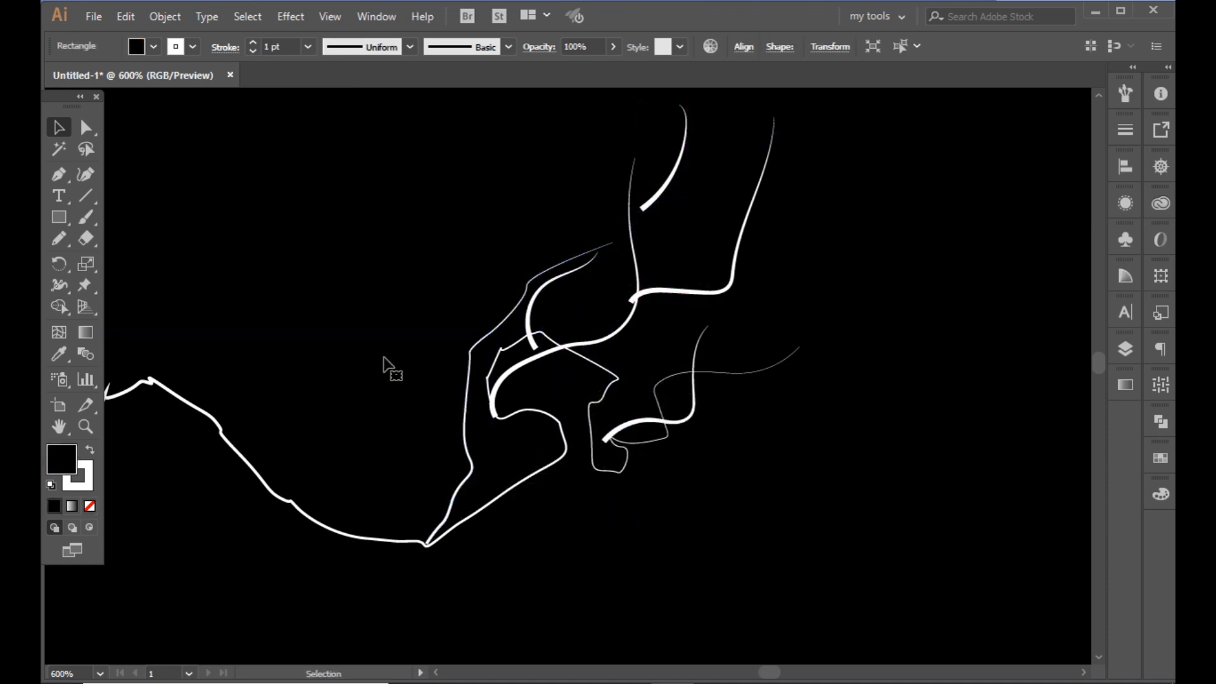
# - Move the long outer strand so its base joins the foot of the upright strand
pyautogui.click(691, 290)
pyautogui.moveTo(665, 296)
pyautogui.mouseDown()
pyautogui.moveTo(673, 312)
pyautogui.moveTo(651, 323)
pyautogui.mouseUp()
pyautogui.click(790, 290)
# - Reduce the short curved strand's stroke weight and move its base onto the upright strand
pyautogui.click(671, 177)
pyautogui.click(308, 47)
pyautogui.click(339, 65)
pyautogui.moveTo(650, 198); pyautogui.dragTo(642, 235)
pyautogui.click(639, 242)
# - Lock the black background rectangle in the layer list and leave nothing selected
pyautogui.click(784, 240)
pyautogui.click(1122, 355)
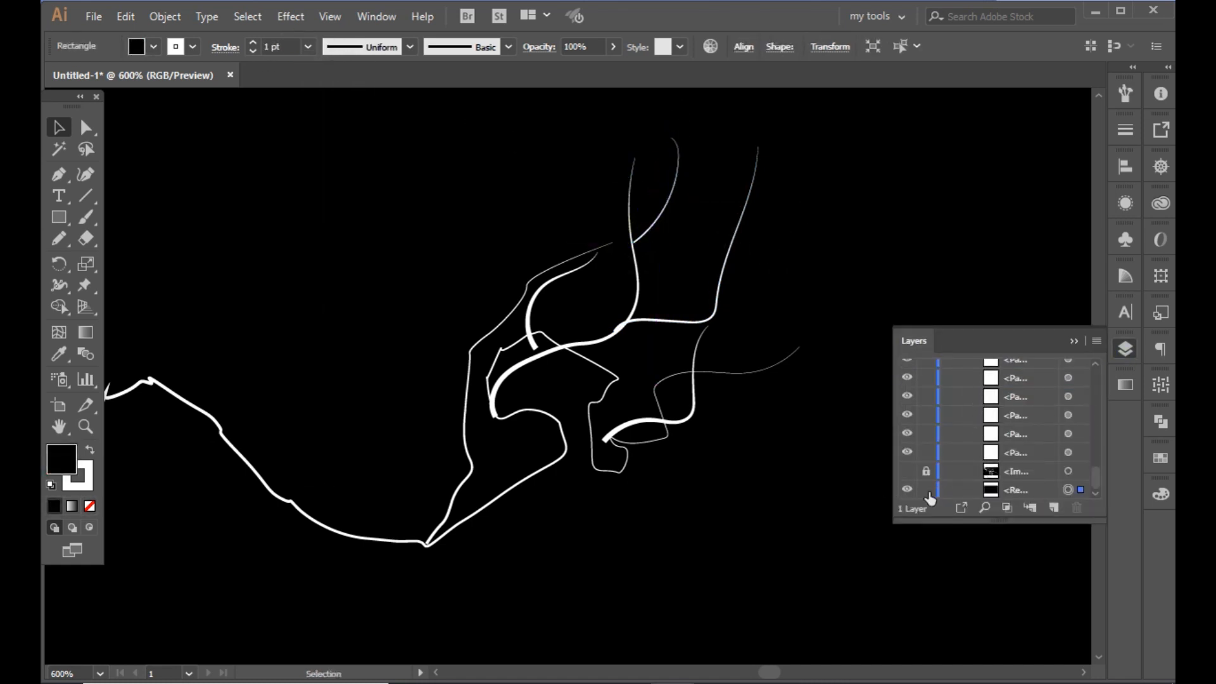
pyautogui.click(927, 492)
pyautogui.click(1074, 341)
pyautogui.click(665, 321)
pyautogui.click(912, 299)
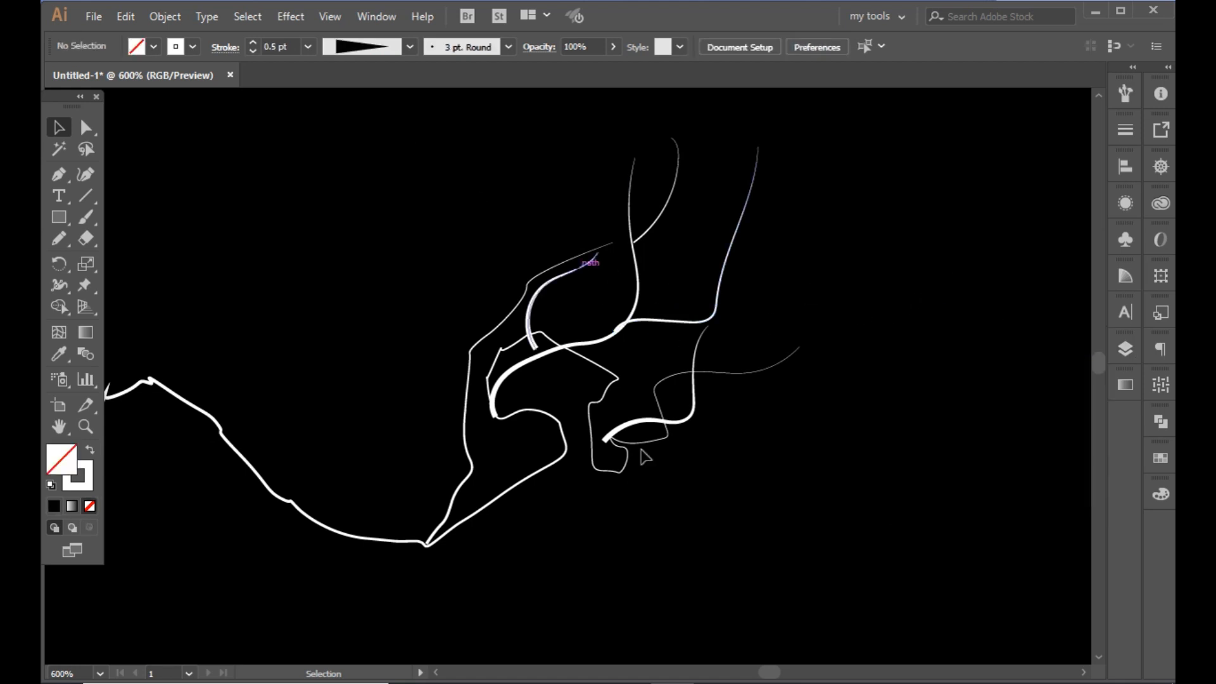
# - Thin the thick lower strand's stroke and move its base toward the nearby branch
pyautogui.click(640, 423)
pyautogui.click(308, 46)
pyautogui.click(324, 68)
pyautogui.click(796, 467)
pyautogui.moveTo(603, 436); pyautogui.dragTo(559, 420)
# - Reduce the stroke weight of the large curved branch that rises from the connecting path
pyautogui.click(507, 370)
pyautogui.click(308, 46)
pyautogui.click(324, 83)
pyautogui.click(309, 270)
# - Change the stroke weight of the small hooked strand and move it over to the long bolt
pyautogui.click(528, 317)
pyautogui.click(308, 47)
pyautogui.click(327, 138)
pyautogui.moveTo(529, 320); pyautogui.dragTo(168, 371)
pyautogui.click(659, 380)
# - Select the cluster of loose strands without the 8 pt bolt and move it down and slightly left
pyautogui.press('space')
pyautogui.moveTo(627, 302); pyautogui.dragTo(948, 150)
pyautogui.moveTo(853, 473); pyautogui.dragTo(951, 214)
pyautogui.moveTo(617, 577); pyautogui.dragTo(624, 498)
pyautogui.press('space')
pyautogui.click(231, 223)
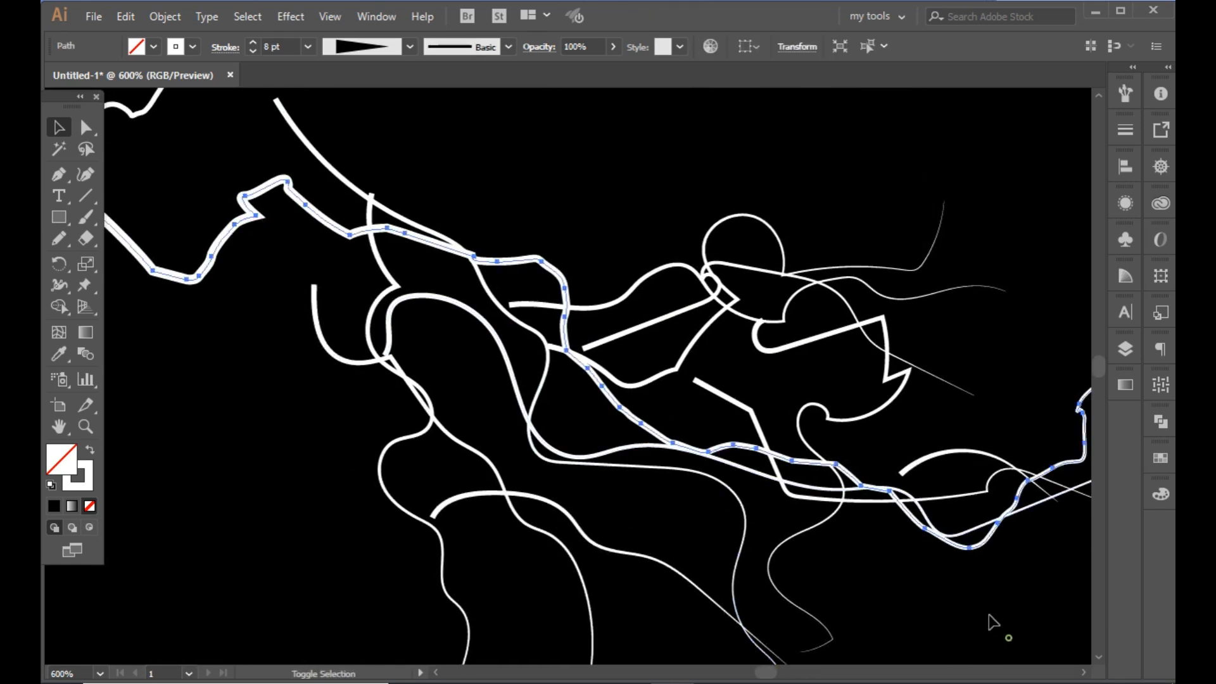
pyautogui.moveTo(993, 622); pyautogui.dragTo(244, 163)
pyautogui.moveTo(552, 364)
pyautogui.mouseDown()
pyautogui.moveTo(557, 426)
pyautogui.moveTo(537, 448)
pyautogui.mouseUp()
pyautogui.click(644, 243)
# - Move the loose strands with free bases beside the 8 pt bolt so they start on its line
pyautogui.scroll(-2, 644, 243)
pyautogui.moveTo(580, 341); pyautogui.dragTo(568, 178)
pyautogui.click(641, 254)
pyautogui.press('space')
pyautogui.moveTo(770, 340); pyautogui.dragTo(708, 307)
pyautogui.moveTo(618, 303); pyautogui.dragTo(696, 259)
pyautogui.click(728, 318)
# - Place the short arched strand's base on the long branch, and shift the angular strand slightly up and left
pyautogui.scroll(-2, 746, 348)
pyautogui.moveTo(760, 295)
pyautogui.mouseDown()
pyautogui.moveTo(785, 279)
pyautogui.moveTo(715, 260)
pyautogui.moveTo(760, 263)
pyautogui.moveTo(739, 299)
pyautogui.moveTo(754, 298)
pyautogui.mouseUp()
pyautogui.click(918, 532)
pyautogui.scroll(-3, 864, 399)
pyautogui.hscroll(2, 864, 399)
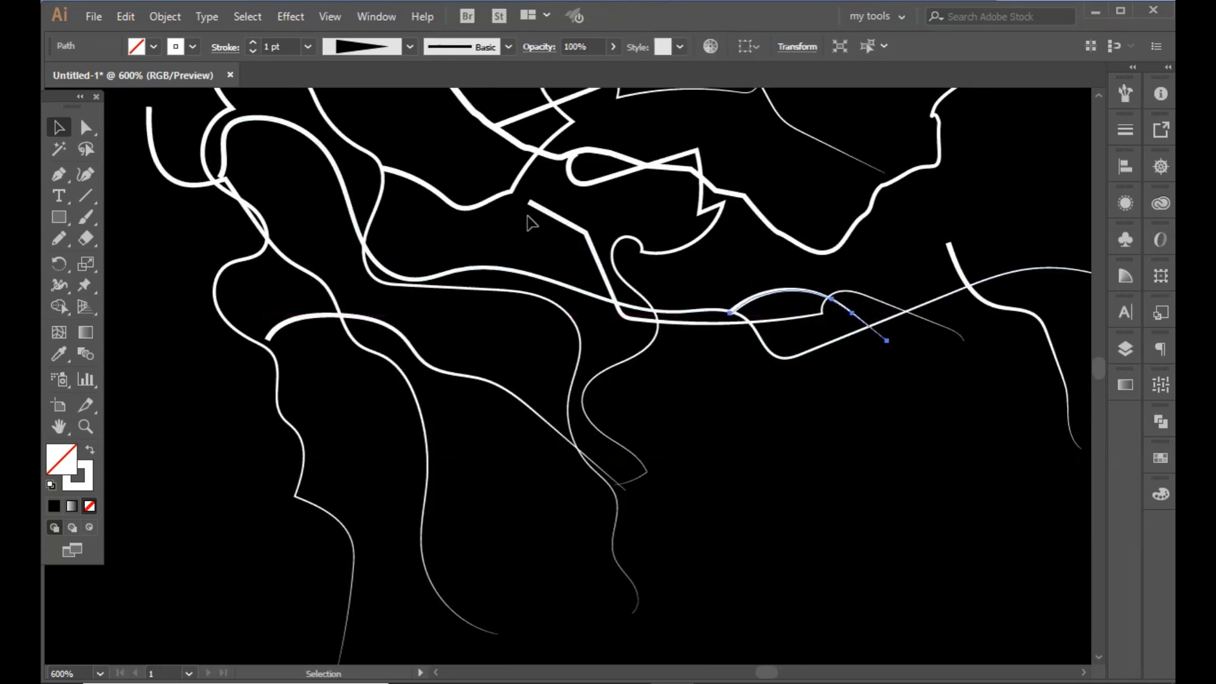
pyautogui.moveTo(533, 205); pyautogui.dragTo(510, 196)
pyautogui.click(609, 346)
# - Shift the lower arched strand slightly left, and move the outermost curved strand to the bolt's lowest bend
pyautogui.moveTo(297, 318); pyautogui.dragTo(284, 320)
pyautogui.click(709, 380)
pyautogui.moveTo(989, 308); pyautogui.dragTo(884, 302)
pyautogui.click(540, 323)
# - Reposition the loose strands farther up the bolt so their bases meet it
pyautogui.scroll(6, 541, 323)
pyautogui.hscroll(-4, 540, 323)
pyautogui.moveTo(333, 397); pyautogui.dragTo(419, 359)
pyautogui.click(501, 413)
pyautogui.moveTo(272, 490); pyautogui.dragTo(786, 468)
pyautogui.moveTo(584, 475); pyautogui.dragTo(565, 56)
pyautogui.moveTo(770, 367); pyautogui.dragTo(249, 61)
pyautogui.click(329, 193)
pyautogui.click(461, 296)
# - Move the next loose strand onto the adjoining heavy branch and leave nothing selected
pyautogui.moveTo(589, 526); pyautogui.dragTo(446, 62)
pyautogui.moveTo(687, 459); pyautogui.dragTo(679, 192)
pyautogui.moveTo(198, 456)
pyautogui.mouseDown()
pyautogui.moveTo(513, 456)
pyautogui.moveTo(476, 454)
pyautogui.mouseUp()
pyautogui.moveTo(608, 390); pyautogui.dragTo(577, 333)
pyautogui.click(572, 432)
pyautogui.moveTo(887, 589); pyautogui.dragTo(522, 375)
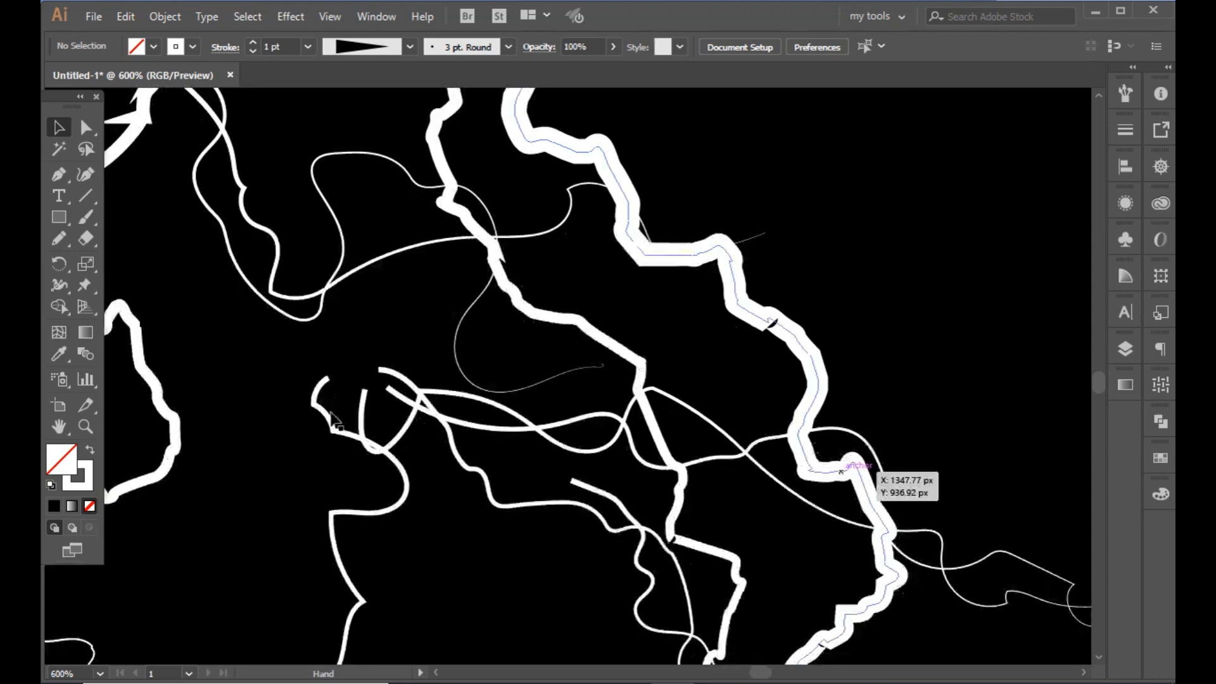
# - Move the tangle of long wavy strands away from the middle bolt toward the bolt on its left
pyautogui.moveTo(508, 429); pyautogui.dragTo(435, 413)
pyautogui.moveTo(283, 425); pyautogui.dragTo(180, 304)
pyautogui.moveTo(159, 285); pyautogui.dragTo(359, 425)
pyautogui.click(552, 470)
pyautogui.moveTo(700, 500); pyautogui.dragTo(640, 411)
pyautogui.click(644, 367)
# - Reposition the short strands below the wavy tangle so they branch from the middle bolt
pyautogui.moveTo(733, 564); pyautogui.dragTo(372, 470)
pyautogui.click(445, 506)
pyautogui.moveTo(716, 343); pyautogui.dragTo(482, 454)
pyautogui.moveTo(511, 399); pyautogui.dragTo(511, 396)
pyautogui.click(760, 374)
pyautogui.moveTo(823, 399); pyautogui.dragTo(607, 466)
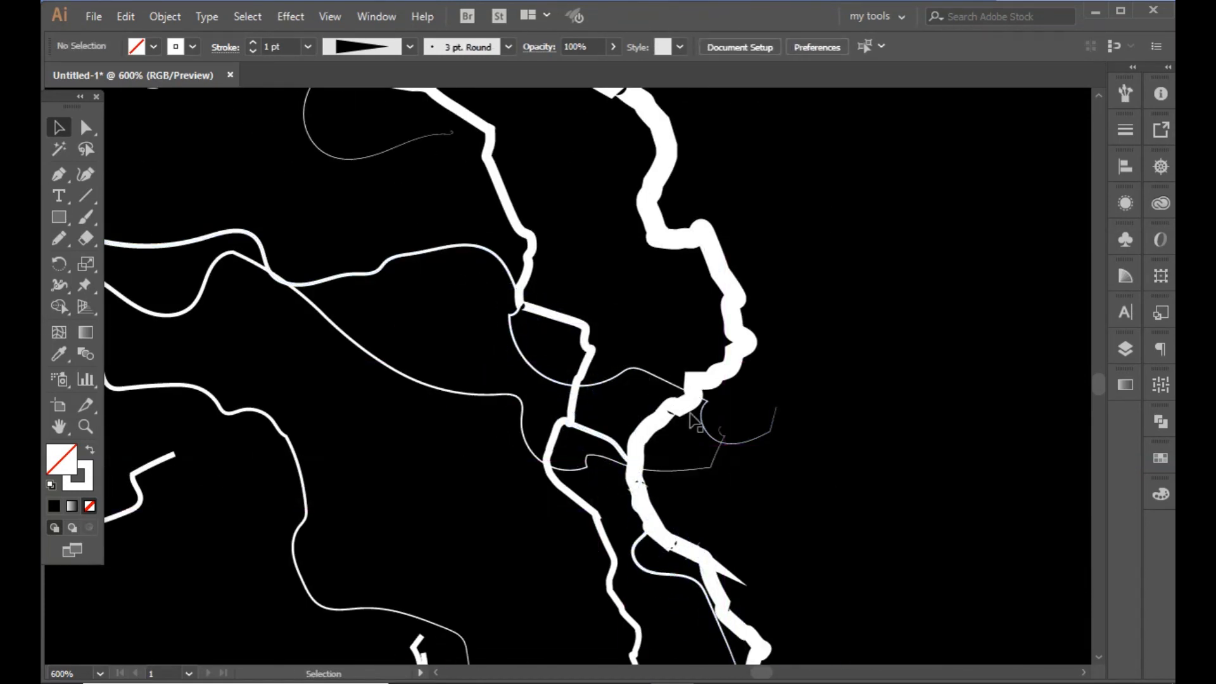
# - Reposition the thin curling strands beside the thickest bolt's lower bend so they join its branches
pyautogui.moveTo(479, 290); pyautogui.dragTo(546, 423)
pyautogui.moveTo(679, 499); pyautogui.dragTo(497, 496)
pyautogui.moveTo(618, 339); pyautogui.dragTo(922, 389)
pyautogui.moveTo(581, 456); pyautogui.dragTo(928, 272)
pyautogui.moveTo(728, 413); pyautogui.dragTo(473, 518)
pyautogui.moveTo(676, 352); pyautogui.dragTo(666, 347)
pyautogui.click(818, 385)
pyautogui.click(723, 547)
pyautogui.click(780, 456)
# - Move the loose strands below the middle bolt to the right onto the neighbouring branches
pyautogui.moveTo(385, 624); pyautogui.dragTo(450, 182)
pyautogui.moveTo(630, 266); pyautogui.dragTo(991, 411)
pyautogui.click(877, 437)
pyautogui.moveTo(772, 520); pyautogui.dragTo(1019, 563)
pyautogui.click(922, 563)
# - Attach the remaining loose strands in the lower tangle to the nearby side branches
pyautogui.moveTo(976, 503); pyautogui.dragTo(644, 173)
pyautogui.moveTo(417, 231); pyautogui.dragTo(705, 206)
pyautogui.click(880, 396)
pyautogui.click(620, 206)
pyautogui.moveTo(492, 305); pyautogui.dragTo(635, 274)
pyautogui.moveTo(294, 336); pyautogui.dragTo(721, 504)
pyautogui.moveTo(687, 422); pyautogui.dragTo(262, 351)
pyautogui.moveTo(341, 347); pyautogui.dragTo(540, 153)
pyautogui.moveTo(933, 325); pyautogui.dragTo(254, 335)
pyautogui.moveTo(846, 402); pyautogui.dragTo(392, 190)
# - Move the loose strands between the left and middle bolts closer to the left bolt's branches
pyautogui.hotkey('ctrl', '-')
pyautogui.hotkey('ctrl', '-')
pyautogui.hotkey('ctrl', '-')
pyautogui.hotkey('ctrl', '-')
pyautogui.hotkey('ctrl', '-')
pyautogui.hotkey('ctrl', '-')
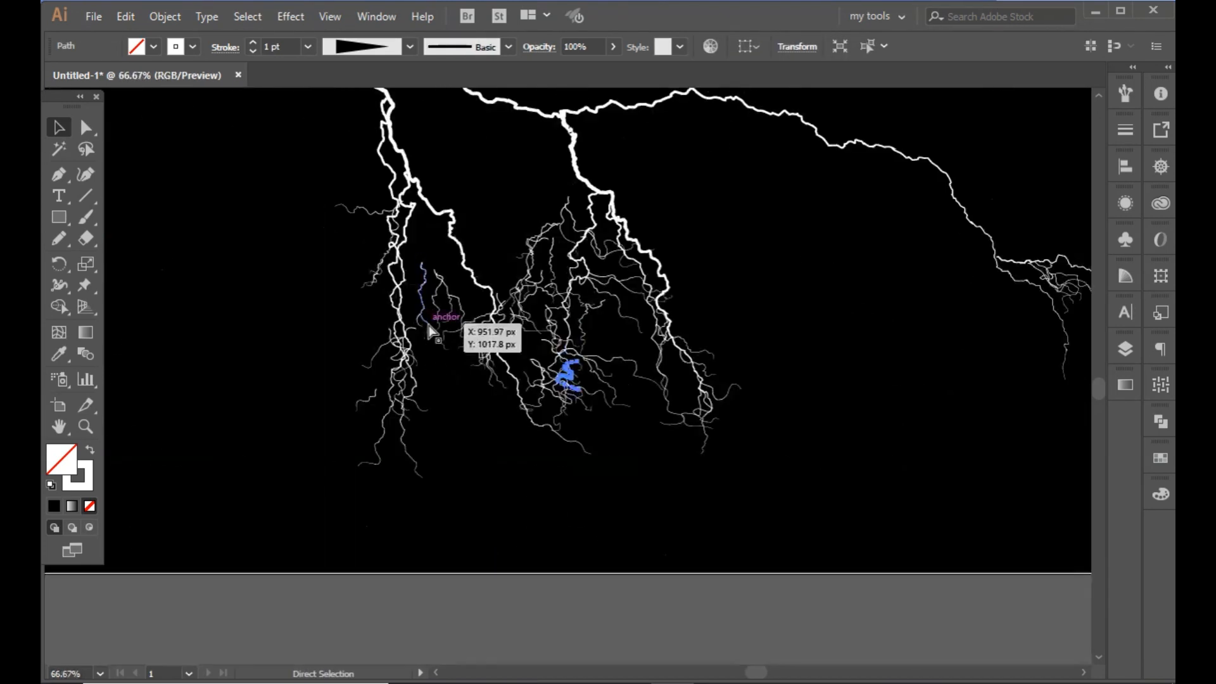
pyautogui.hotkey('ctrl', '+')
pyautogui.hotkey('ctrl', '+')
pyautogui.hotkey('ctrl', '+')
pyautogui.hotkey('ctrl', '+')
pyautogui.moveTo(557, 315); pyautogui.dragTo(519, 345)
pyautogui.hotkey('ctrl', 'z')
pyautogui.moveTo(384, 429); pyautogui.dragTo(436, 596)
pyautogui.moveTo(467, 217); pyautogui.dragTo(319, 350)
pyautogui.moveTo(414, 304); pyautogui.dragTo(365, 370)
pyautogui.moveTo(414, 328); pyautogui.dragTo(305, 384)
pyautogui.click(366, 296)
# - Shift strands from the crowded central tangle left to the sparser bolt
pyautogui.moveTo(692, 317); pyautogui.dragTo(627, 370)
pyautogui.moveTo(603, 359); pyautogui.dragTo(228, 356)
pyautogui.moveTo(523, 254); pyautogui.dragTo(601, 455)
pyautogui.moveTo(504, 349); pyautogui.dragTo(236, 269)
pyautogui.moveTo(720, 319); pyautogui.dragTo(924, 339)
pyautogui.click(699, 329)
# - Spread out further strands of the tangle and hang the small jagged strand from the middle bolt's kink
pyautogui.click(450, 355)
pyautogui.moveTo(497, 355); pyautogui.dragTo(630, 369)
pyautogui.moveTo(484, 372); pyautogui.dragTo(237, 185)
pyautogui.moveTo(373, 263); pyautogui.dragTo(554, 307)
pyautogui.moveTo(386, 314); pyautogui.dragTo(347, 312)
pyautogui.click(416, 285)
pyautogui.moveTo(557, 274); pyautogui.dragTo(728, 250)
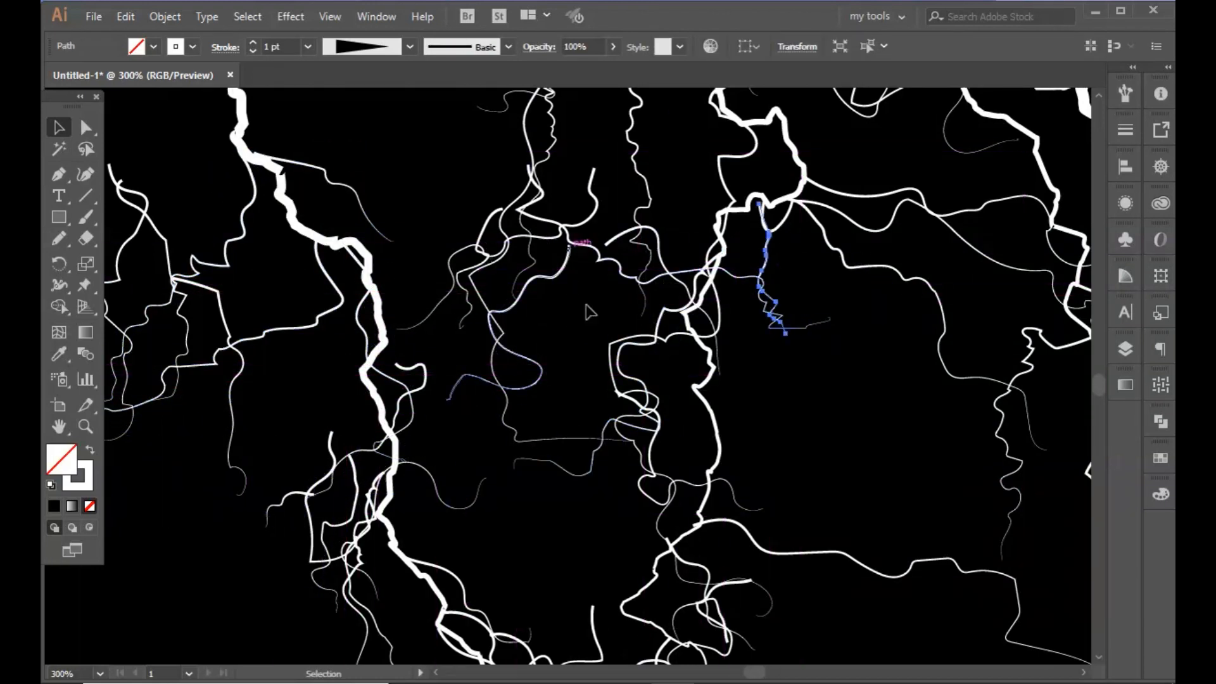
# - Move the long jagged strand from the central tangle so it hangs from the left bolt's upper bend
pyautogui.moveTo(572, 328); pyautogui.dragTo(639, 519)
pyautogui.moveTo(656, 380); pyautogui.dragTo(256, 208)
pyautogui.moveTo(603, 286); pyautogui.dragTo(610, 355)
pyautogui.moveTo(698, 219); pyautogui.dragTo(925, 200)
pyautogui.moveTo(677, 298); pyautogui.dragTo(238, 157)
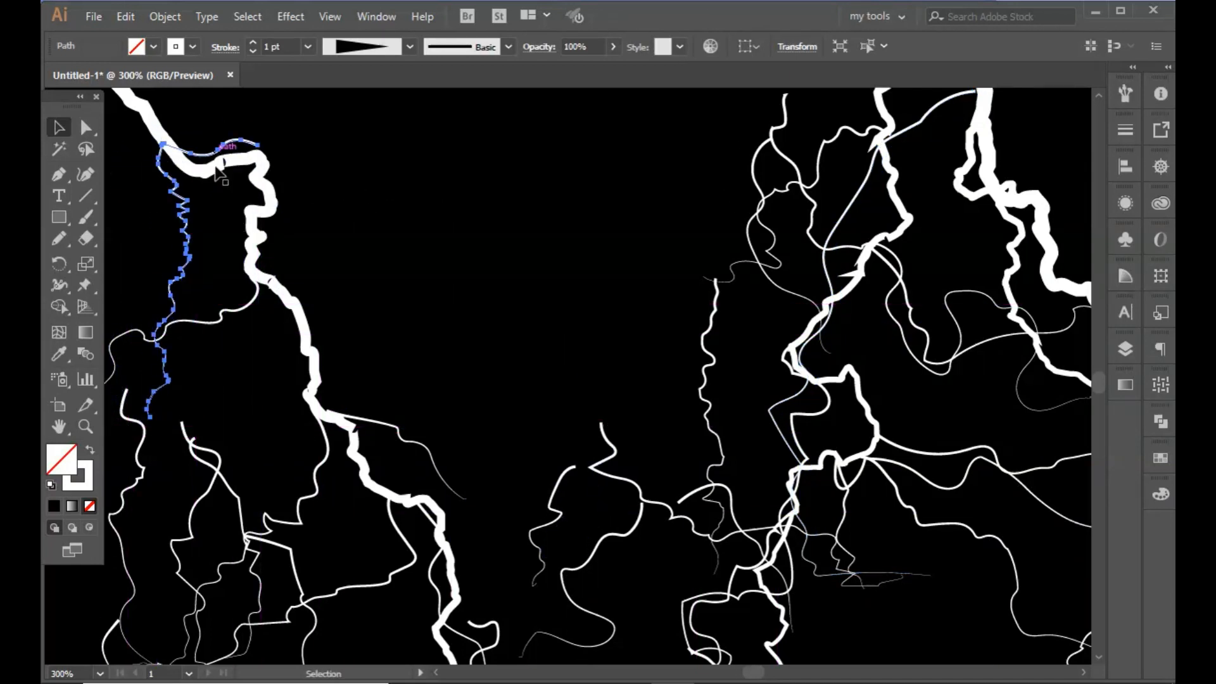
pyautogui.click(571, 335)
# - Move the second long jagged strand over to the left bolt, next to the first one
pyautogui.moveTo(421, 291); pyautogui.dragTo(509, 369)
pyautogui.moveTo(805, 374)
pyautogui.mouseDown()
pyautogui.moveTo(765, 378)
pyautogui.moveTo(151, 119)
pyautogui.moveTo(173, 121)
pyautogui.mouseUp()
pyautogui.click(545, 266)
pyautogui.moveTo(627, 393); pyautogui.dragTo(562, 325)
# - Move the free strands left of the middle bolt so their bases touch its side branches
pyautogui.moveTo(625, 434); pyautogui.dragTo(984, 189)
pyautogui.moveTo(617, 534); pyautogui.dragTo(420, 370)
pyautogui.moveTo(730, 464)
pyautogui.mouseDown()
pyautogui.moveTo(768, 467)
pyautogui.moveTo(586, 409)
pyautogui.moveTo(896, 485)
pyautogui.moveTo(913, 573)
pyautogui.mouseUp()
pyautogui.click(802, 452)
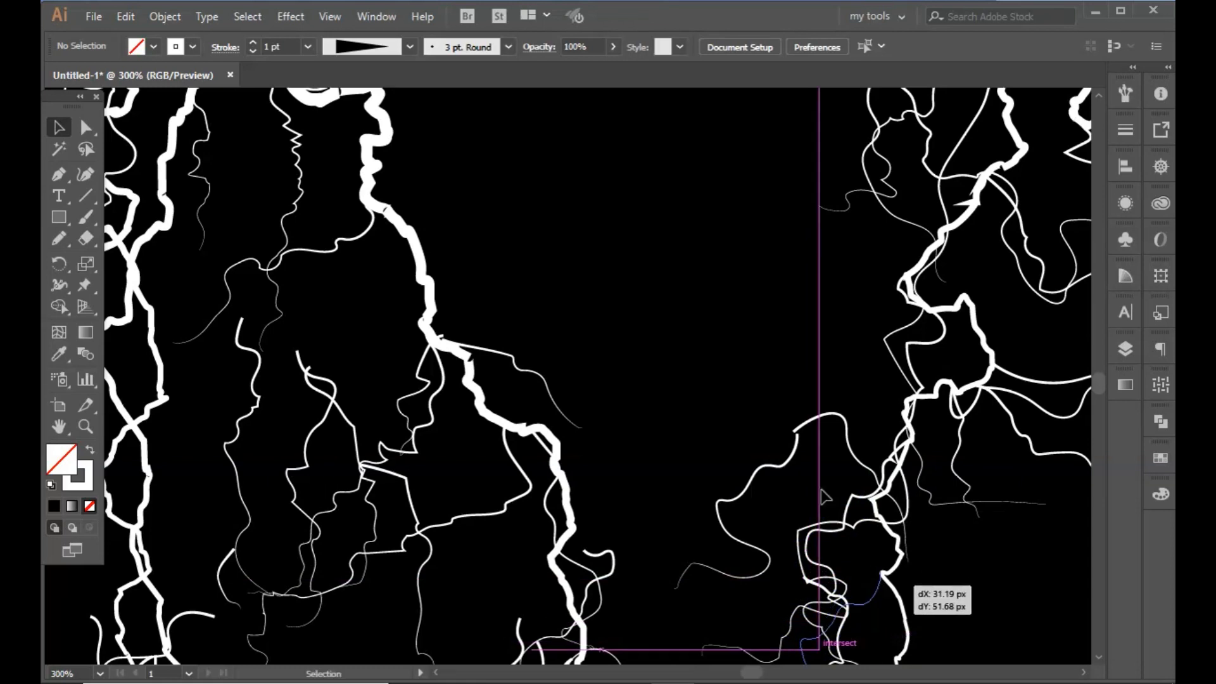
# - Move the arched strand across the gap to the left bolt, and shift another loose strand toward the outer bolt
pyautogui.moveTo(824, 412)
pyautogui.mouseDown()
pyautogui.moveTo(408, 159)
pyautogui.moveTo(420, 113)
pyautogui.mouseUp()
pyautogui.click(606, 315)
pyautogui.moveTo(235, 358)
pyautogui.mouseDown()
pyautogui.moveTo(550, 318)
pyautogui.moveTo(663, 229)
pyautogui.mouseUp()
pyautogui.moveTo(697, 362)
pyautogui.mouseDown()
pyautogui.moveTo(815, 393)
pyautogui.moveTo(848, 444)
pyautogui.moveTo(472, 402)
pyautogui.mouseUp()
# - Attach the stepped strand to the outer side of the leftmost bolt, above its lower fork
pyautogui.moveTo(548, 516); pyautogui.dragTo(675, 107)
pyautogui.moveTo(530, 576); pyautogui.dragTo(742, 244)
pyautogui.scroll(-3, 536, 542)
pyautogui.moveTo(416, 470); pyautogui.dragTo(452, 169)
pyautogui.scroll(-5, 572, 428)
pyautogui.moveTo(351, 518); pyautogui.dragTo(371, 380)
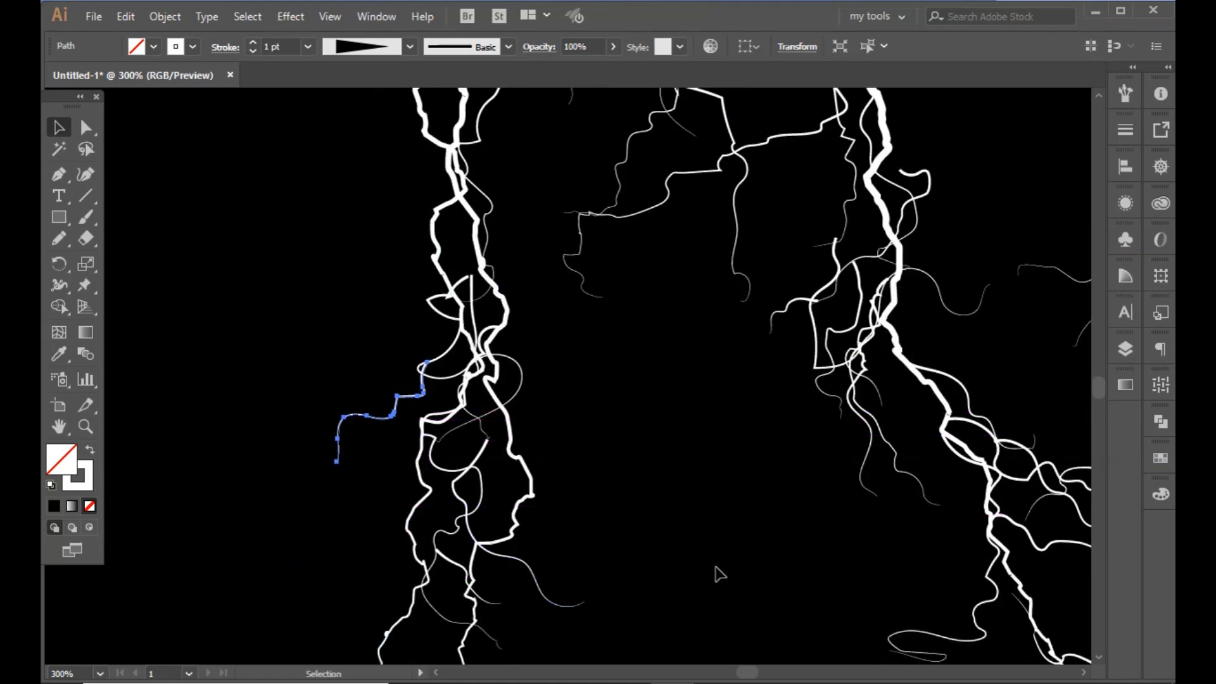
# - Nudge the pair of twisting strands left on the leftmost bolt, and move the lower one onto its other branch
pyautogui.click(748, 495)
pyautogui.scroll(-3, 748, 495)
pyautogui.moveTo(493, 332); pyautogui.dragTo(483, 362)
pyautogui.press('Left')
pyautogui.press('Left')
pyautogui.press('Left')
pyautogui.press('Left')
pyautogui.press('Left')
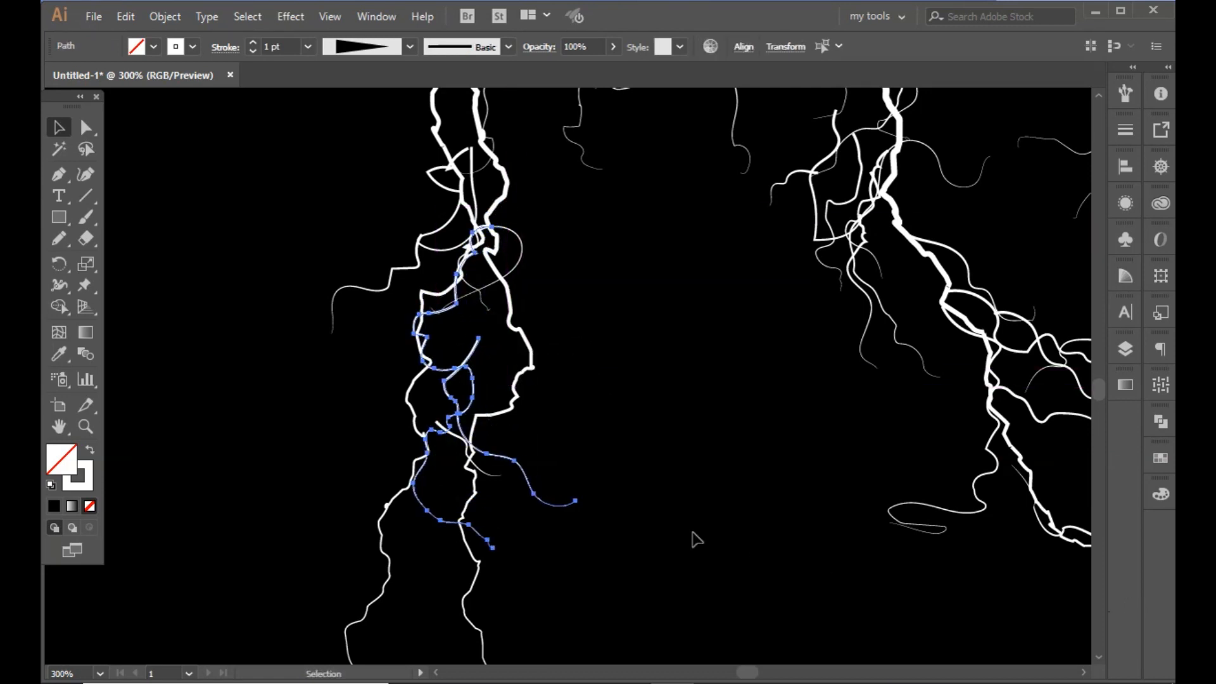
pyautogui.click(693, 532)
pyautogui.moveTo(513, 463); pyautogui.dragTo(565, 448)
# - Move a loose strand outside the leftmost bolt, rotate it about -49°, and reposition it against the bolt's side
pyautogui.scroll(5, 655, 450)
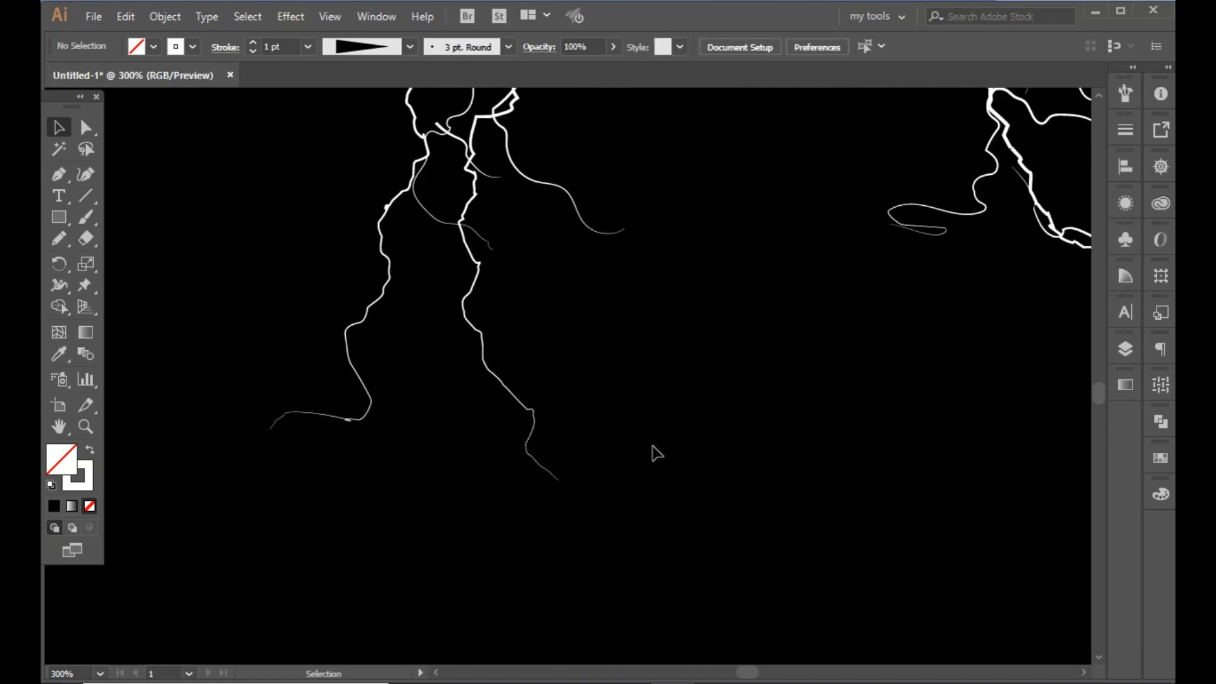
pyautogui.moveTo(471, 446); pyautogui.dragTo(356, 402)
pyautogui.press('r')
pyautogui.moveTo(285, 502); pyautogui.dragTo(92, 359)
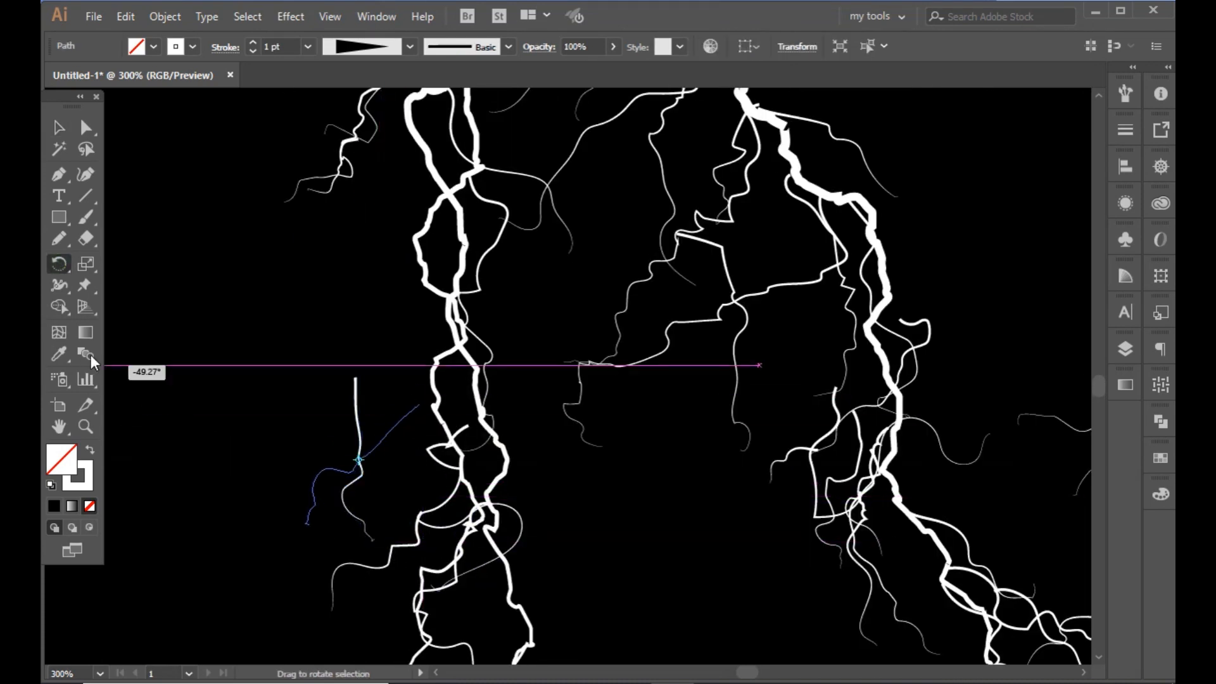
pyautogui.moveTo(410, 418); pyautogui.dragTo(419, 390)
pyautogui.click(382, 344)
pyautogui.moveTo(461, 432); pyautogui.dragTo(415, 269)
pyautogui.scroll(10, 570, 530)
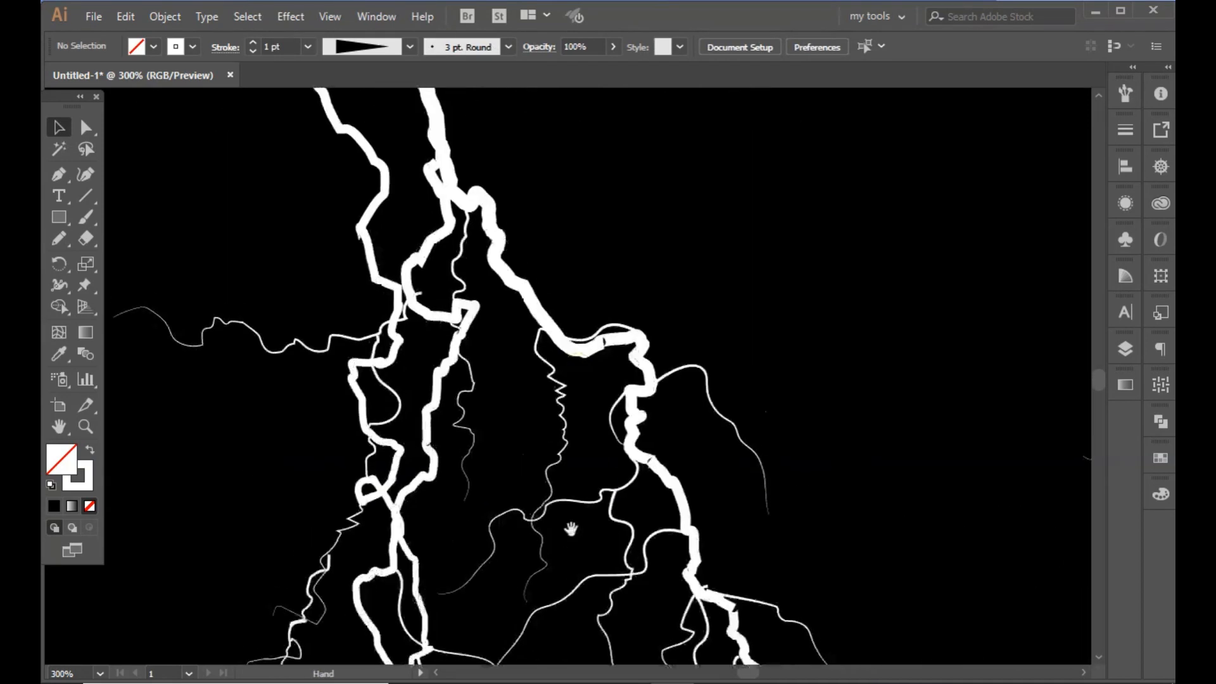
# - Select the main bolt with its upper and far-end branches, leaving out the two clusters hanging beneath it
pyautogui.scroll(-3, 532, 446)
pyautogui.hotkey('ctrl', '-')
pyautogui.hotkey('ctrl', '-')
pyautogui.hotkey('ctrl', '-')
pyautogui.hotkey('ctrl', '-')
pyautogui.hotkey('ctrl', '-')
pyautogui.hotkey('ctrl', '-')
pyautogui.hotkey('ctrl', '-')
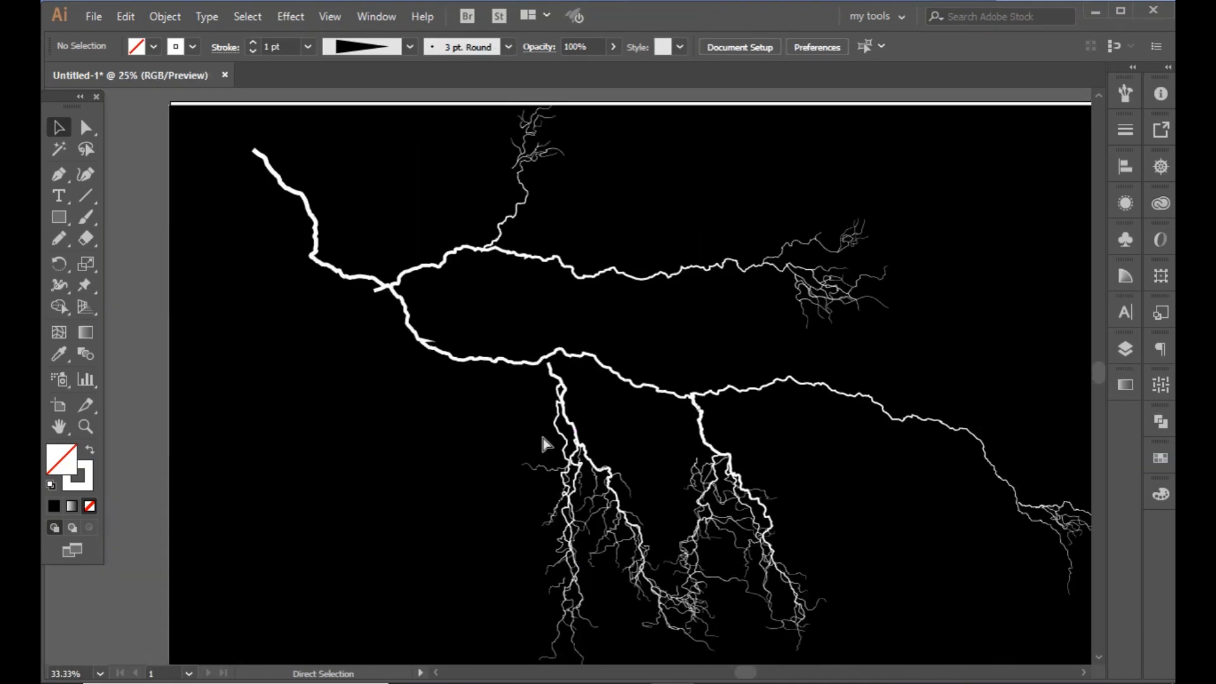
pyautogui.moveTo(756, 345); pyautogui.dragTo(757, 346)
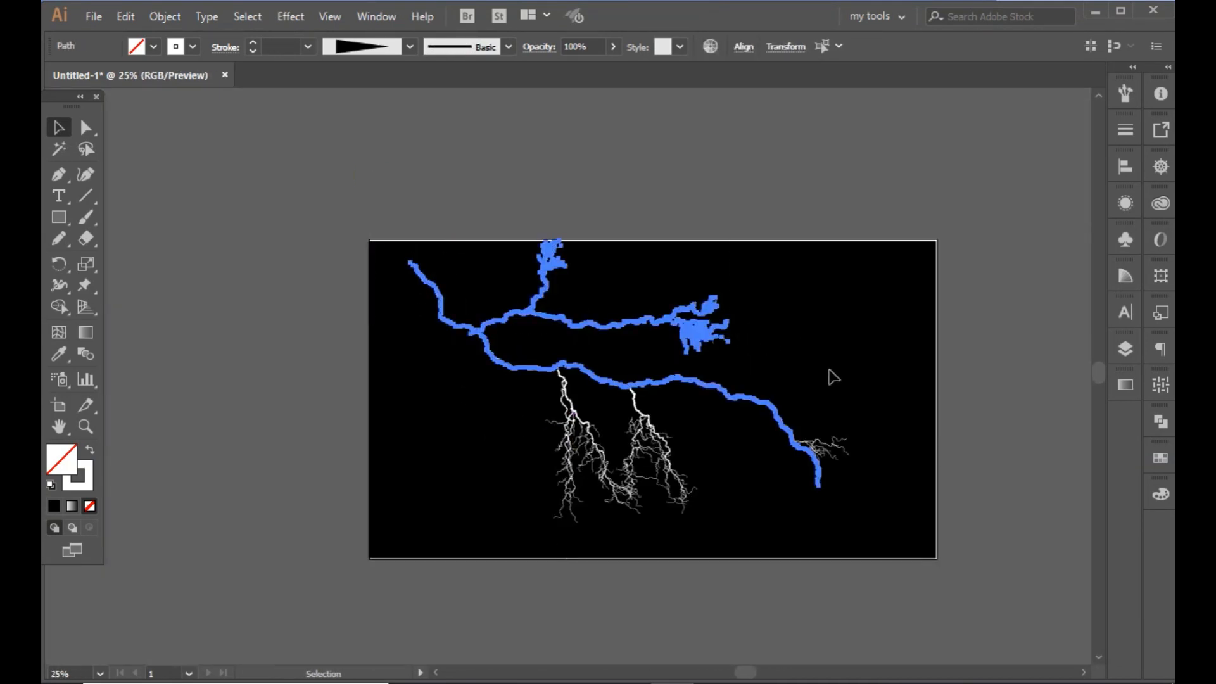
pyautogui.moveTo(770, 514); pyautogui.dragTo(769, 514)
pyautogui.moveTo(894, 488); pyautogui.dragTo(772, 417)
pyautogui.click(891, 503)
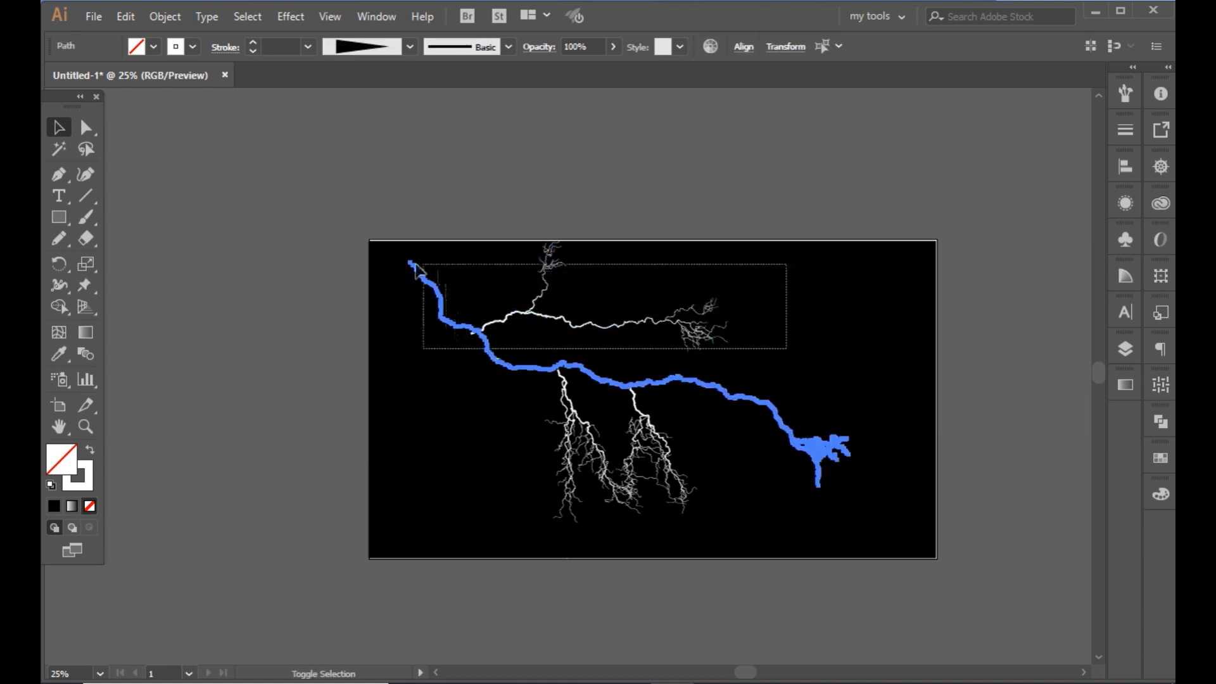
pyautogui.moveTo(415, 266); pyautogui.dragTo(357, 232)
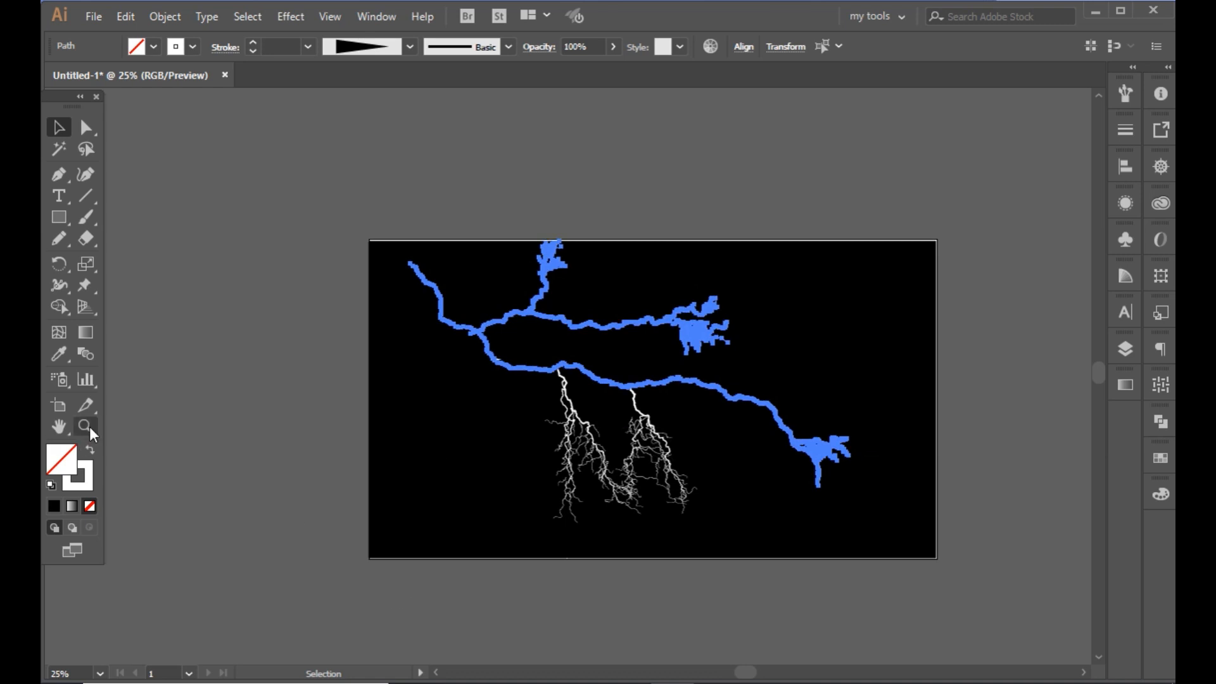
# - Raise the two hanging lightning clusters so their tops meet the main bolt
pyautogui.click(89, 427)
pyautogui.moveTo(594, 397); pyautogui.dragTo(695, 458)
pyautogui.press('v')
pyautogui.moveTo(707, 413); pyautogui.dragTo(369, 308)
pyautogui.click(670, 318)
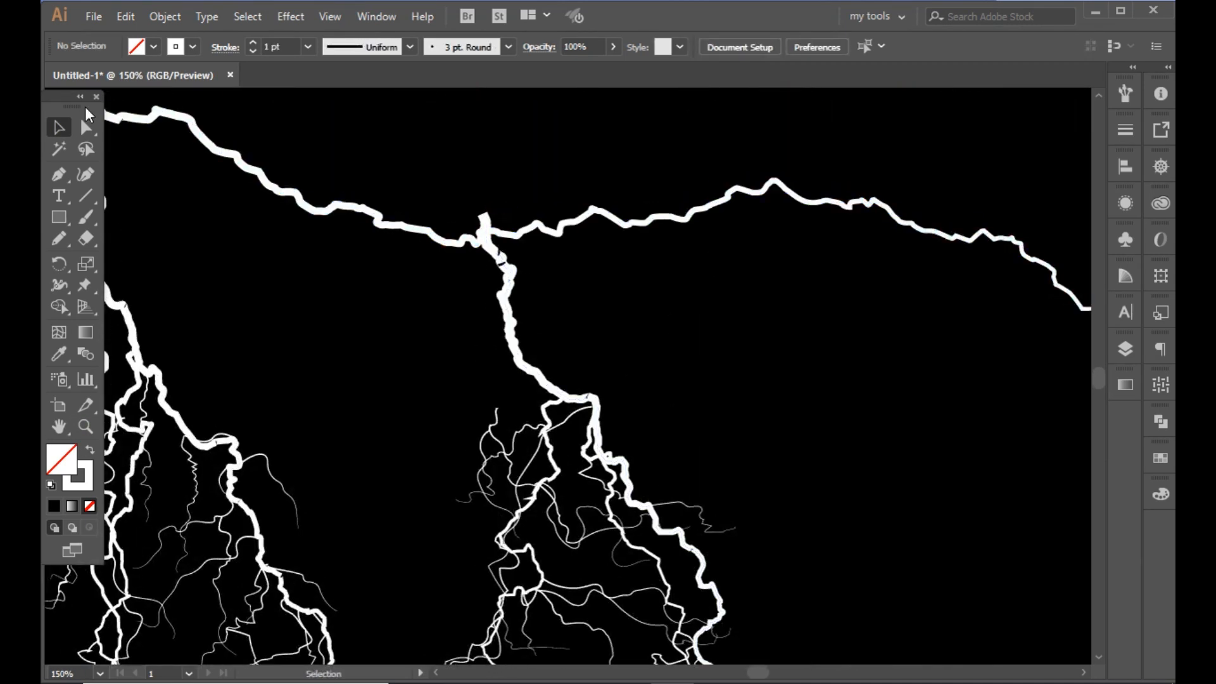
pyautogui.click(486, 218)
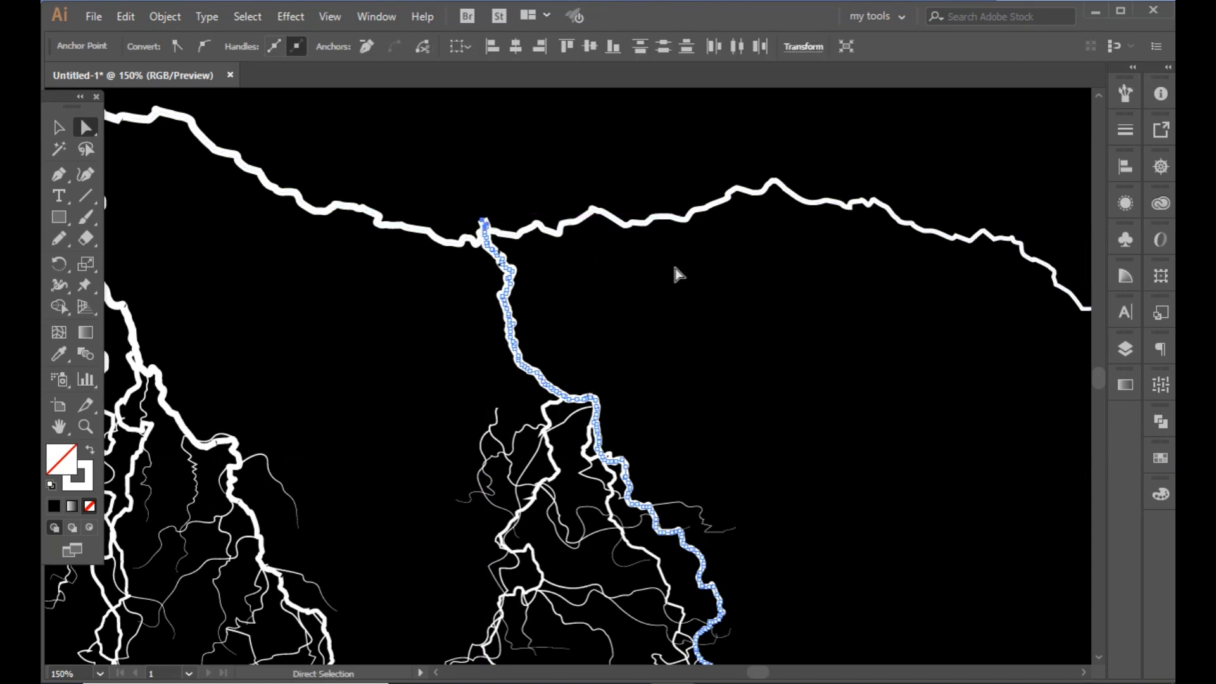
pyautogui.click(654, 289)
pyautogui.hotkey('ctrl', '-')
pyautogui.hotkey('ctrl', '-')
pyautogui.hotkey('ctrl', '-')
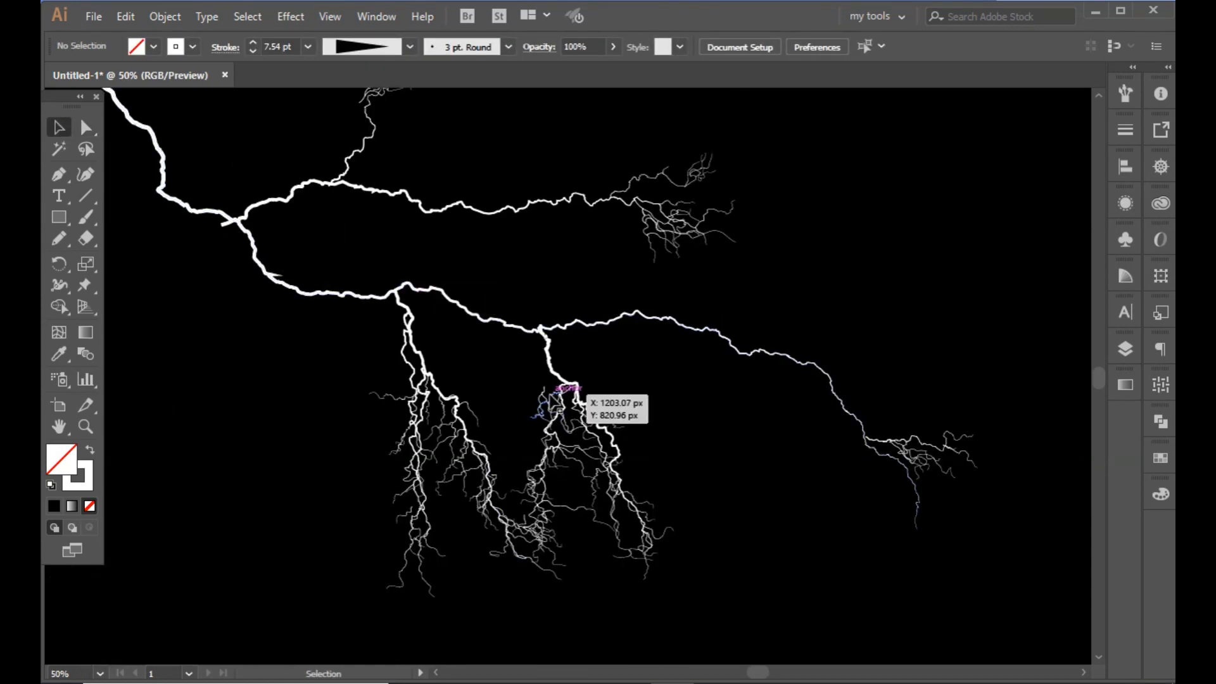
# - Shift the loose strands beside the second hanging cluster's upper fork about 14 px sideways and 18 px up
pyautogui.hotkey('ctrl', '+')
pyautogui.hotkey('ctrl', '+')
pyautogui.hotkey('ctrl', '+')
pyautogui.hotkey('ctrl', '+')
pyautogui.click(511, 410)
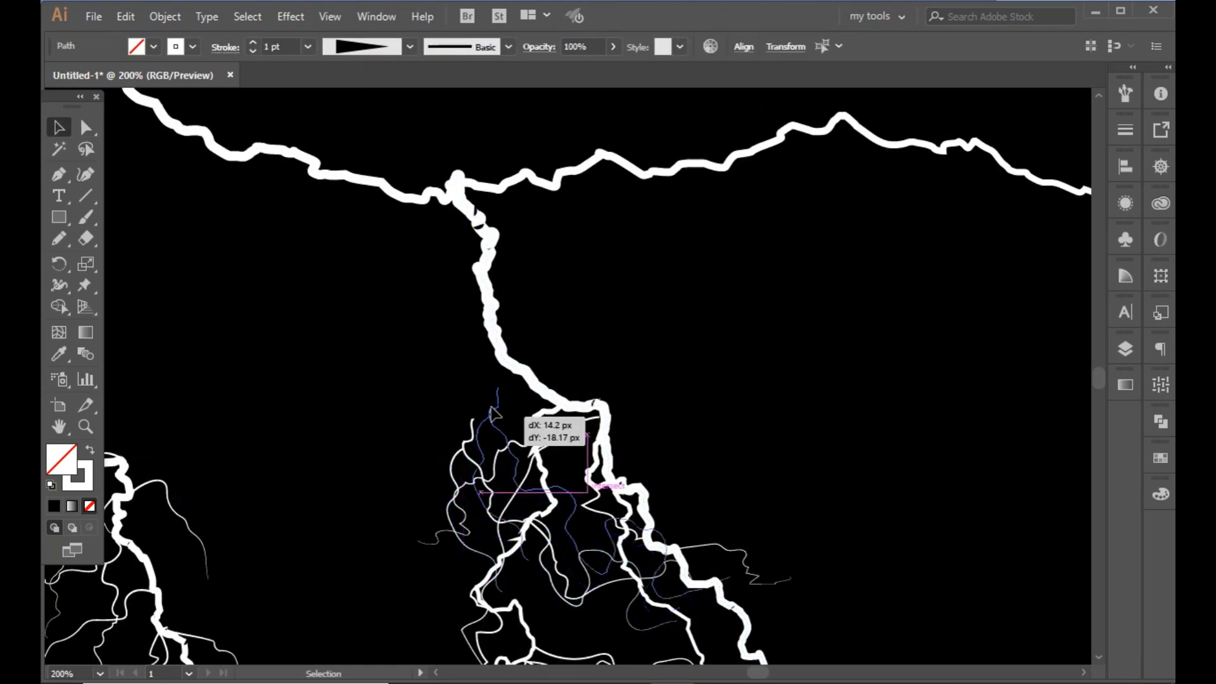
pyautogui.click(380, 369)
pyautogui.hotkey('ctrl', '-')
pyautogui.hotkey('ctrl', '-')
pyautogui.hotkey('ctrl', '-')
pyautogui.hotkey('ctrl', '-')
pyautogui.hotkey('ctrl', '-')
pyautogui.hotkey('ctrl', '-')
# - Group all the lightning paths into one object
pyautogui.moveTo(451, 206); pyautogui.dragTo(675, 333)
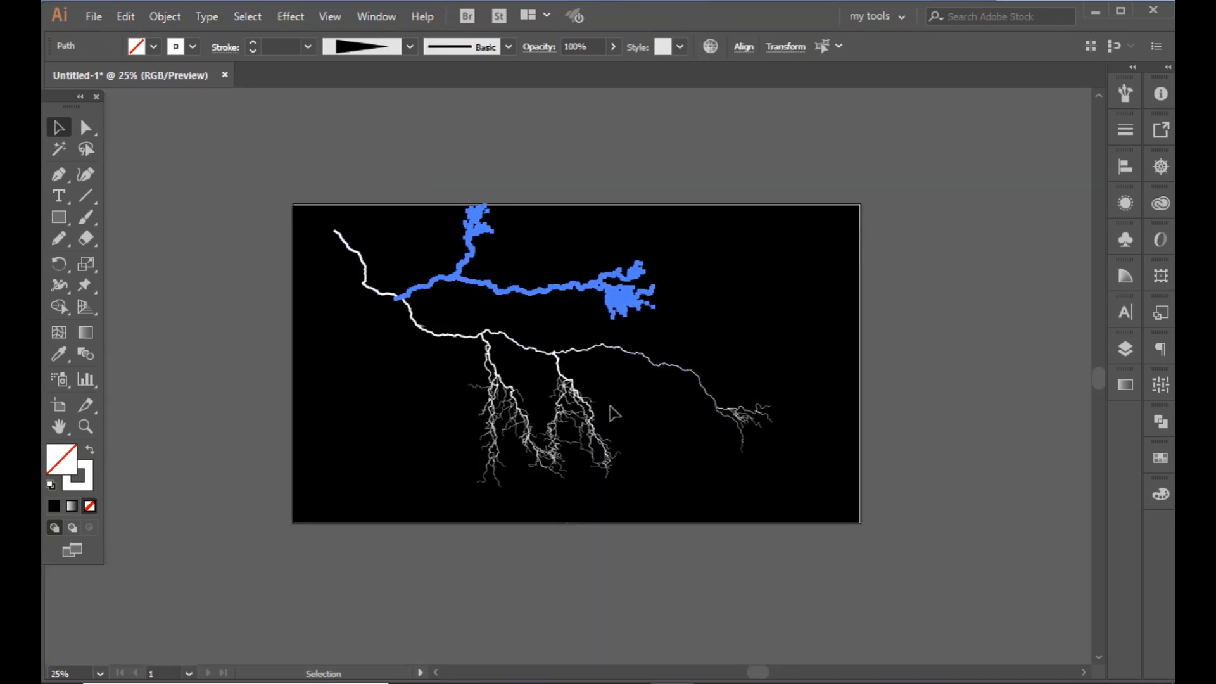
pyautogui.click(733, 298)
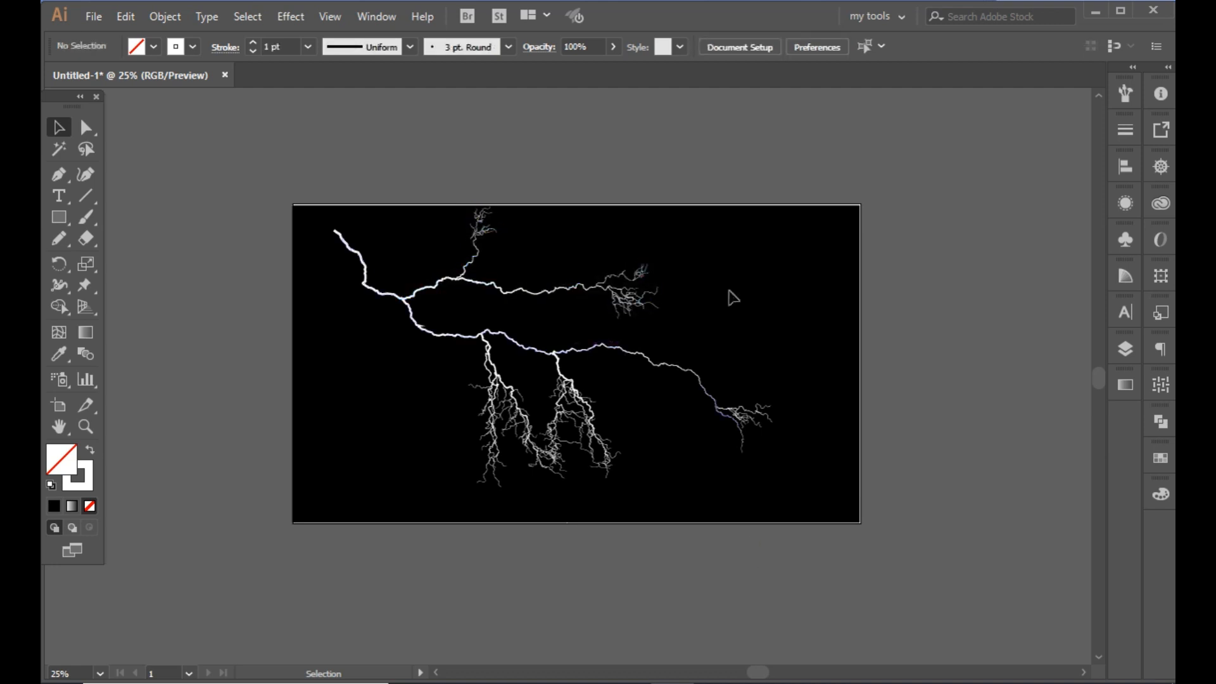
pyautogui.hotkey('ctrl', 'a')
pyautogui.rightClick(595, 219)
pyautogui.click(839, 204)
pyautogui.hotkey('ctrl', 'a')
pyautogui.rightClick(430, 239)
pyautogui.click(471, 347)
pyautogui.click(1125, 202)
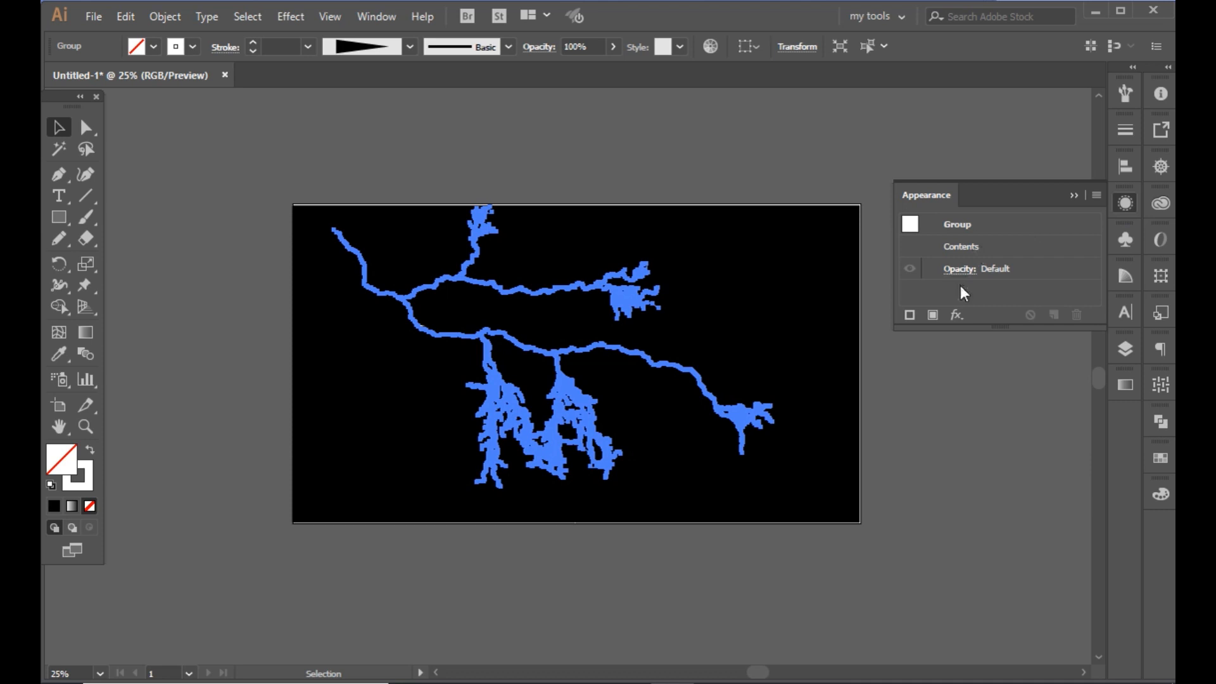
pyautogui.click(957, 315)
pyautogui.click(1013, 339)
pyautogui.click(935, 494)
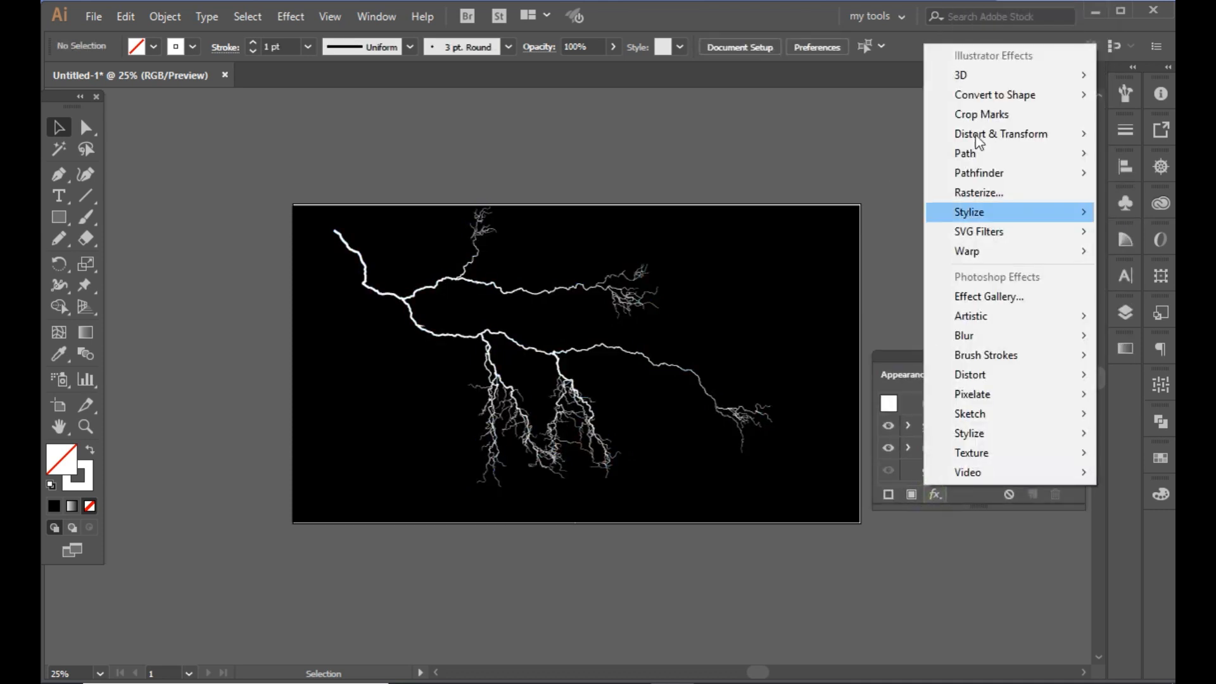
pyautogui.moveTo(1001, 133)
pyautogui.click(823, 173)
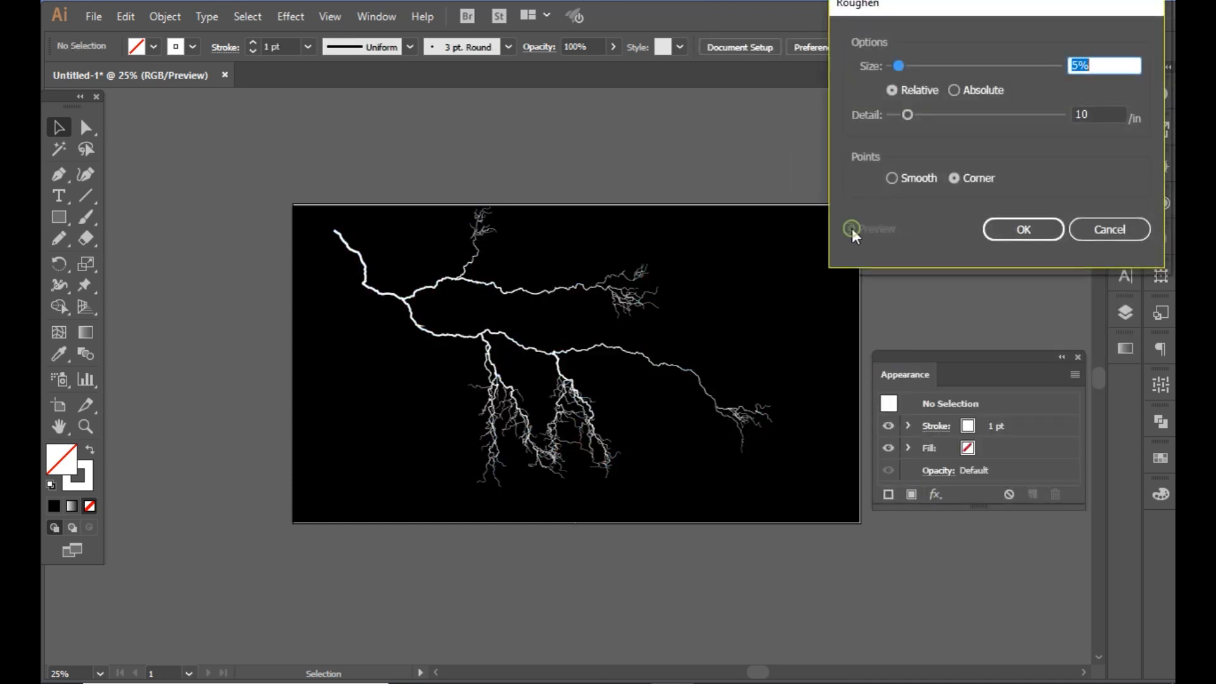
pyautogui.click(1110, 229)
# - Select the whole lightning group and bring up its appearance settings clear of most of the artwork
pyautogui.hotkey('ctrl', 'space')
pyautogui.moveTo(432, 306); pyautogui.dragTo(746, 489)
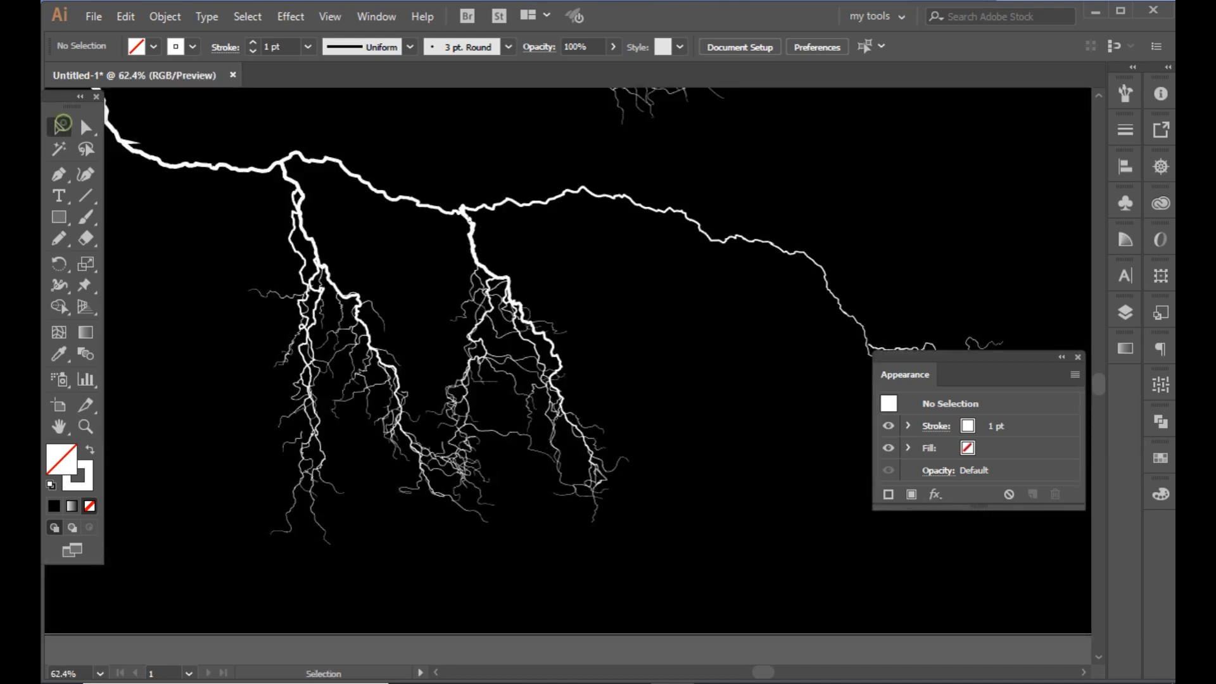
pyautogui.moveTo(260, 162); pyautogui.dragTo(683, 535)
pyautogui.scroll(2, 413, 285)
pyautogui.press('space')
pyautogui.moveTo(409, 222); pyautogui.dragTo(443, 320)
pyautogui.moveTo(986, 361); pyautogui.dragTo(1102, 490)
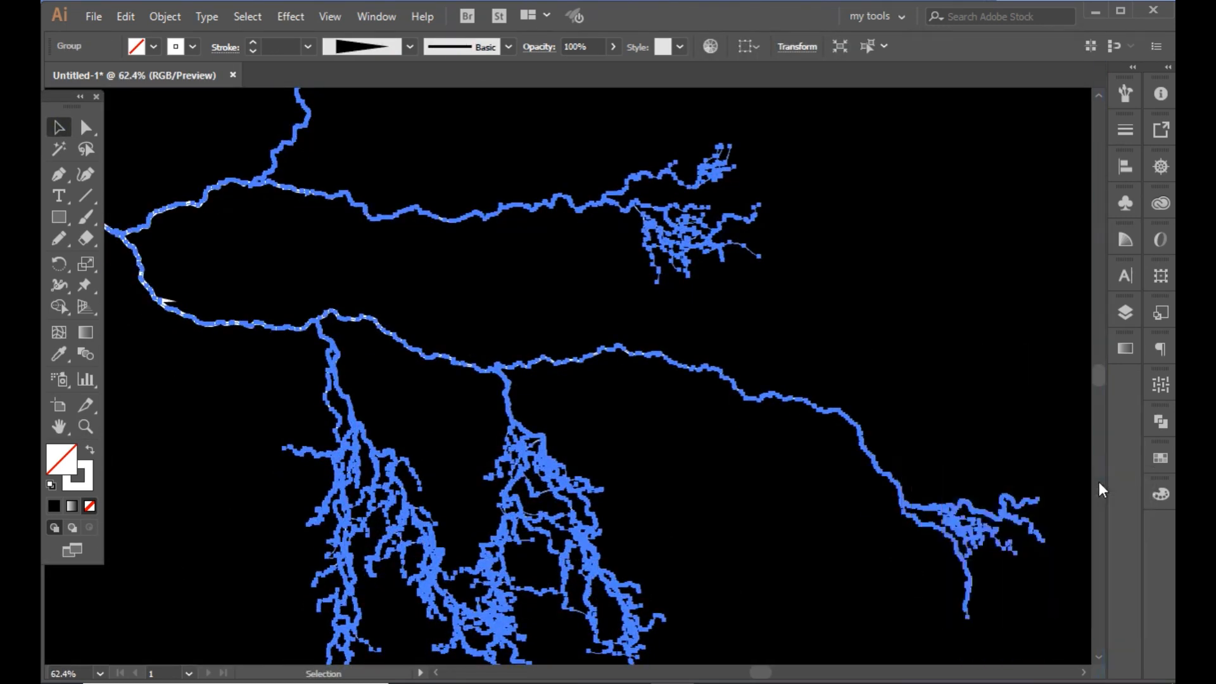
pyautogui.click(1096, 68)
pyautogui.moveTo(1045, 525); pyautogui.dragTo(1023, 546)
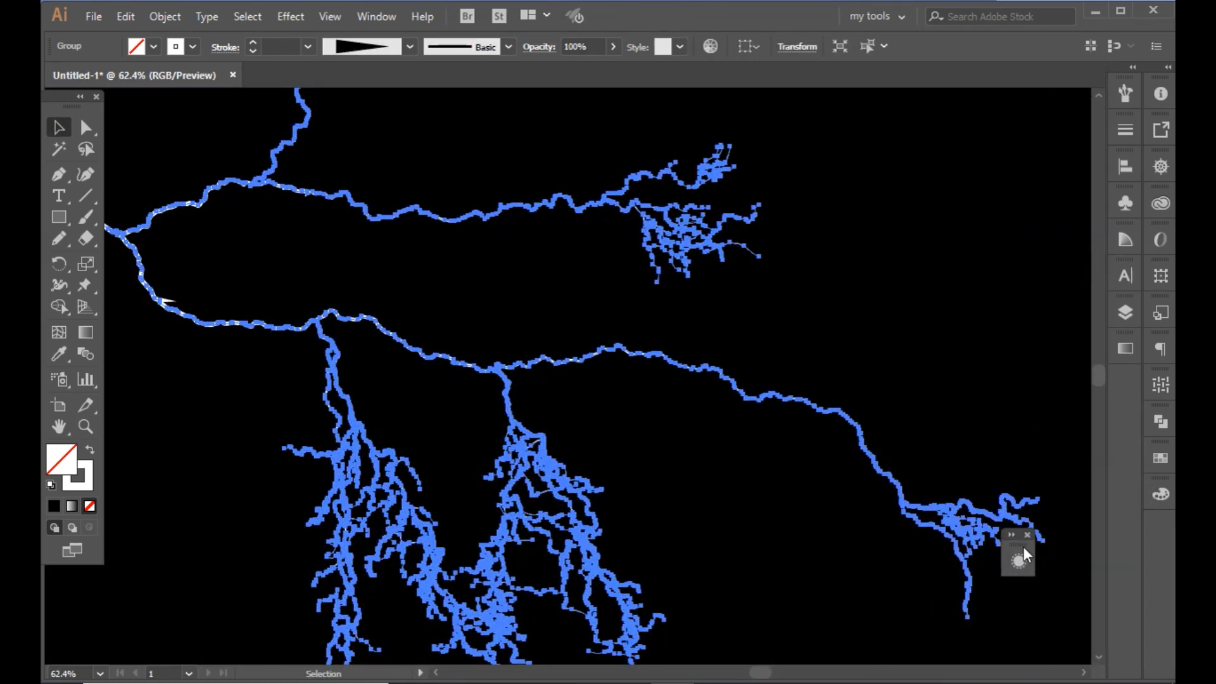
pyautogui.click(1024, 546)
# - Apply a Roughen effect to the lightning group with 0.01% relative size, detail 32 per inch and corner points
pyautogui.click(848, 657)
pyautogui.moveTo(906, 296)
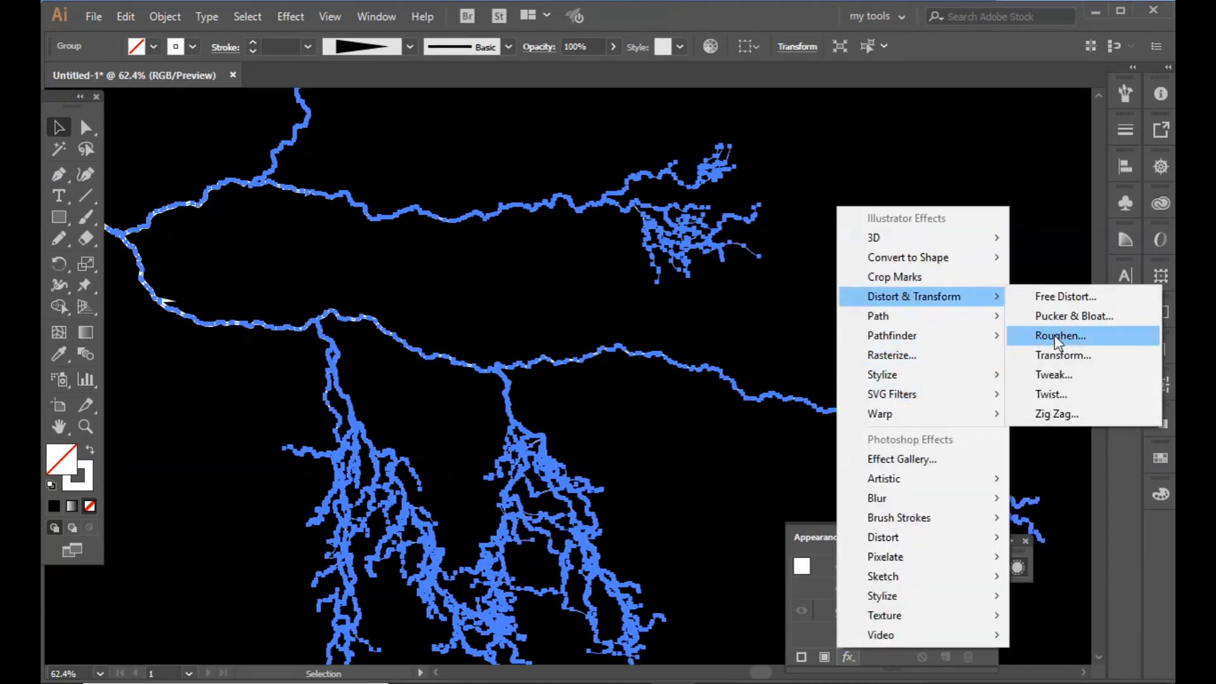
pyautogui.click(1048, 256)
pyautogui.moveTo(1020, 28); pyautogui.dragTo(1022, 58)
pyautogui.click(851, 260)
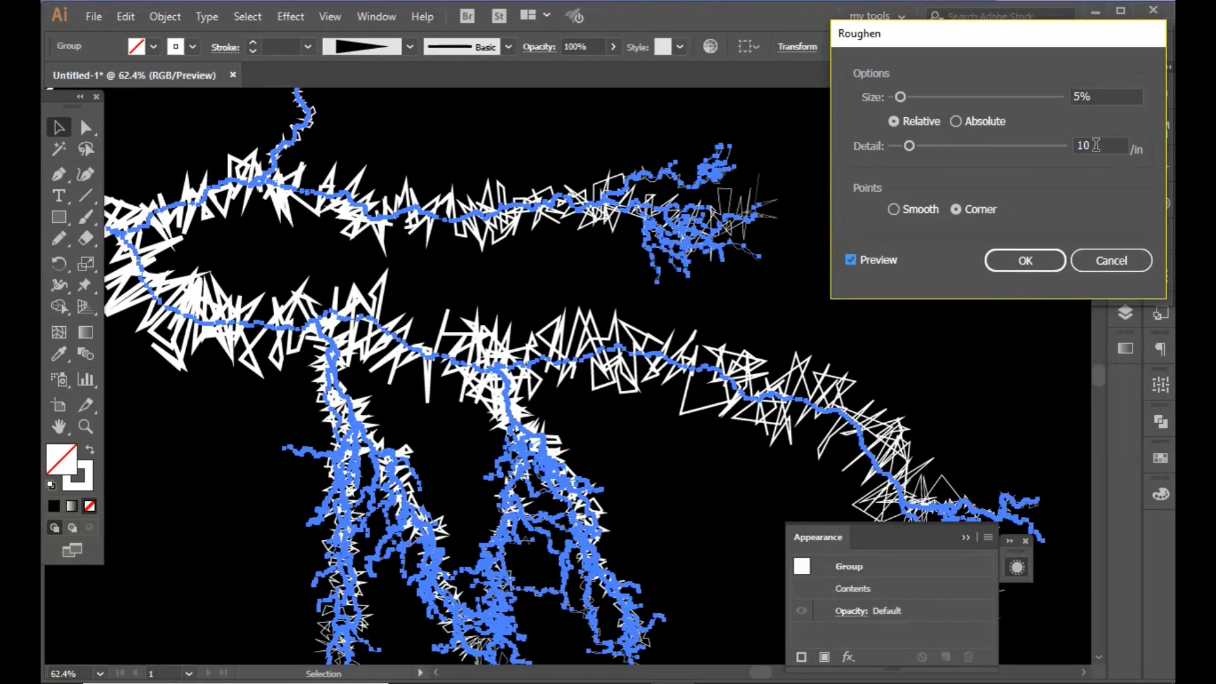
pyautogui.write('0')
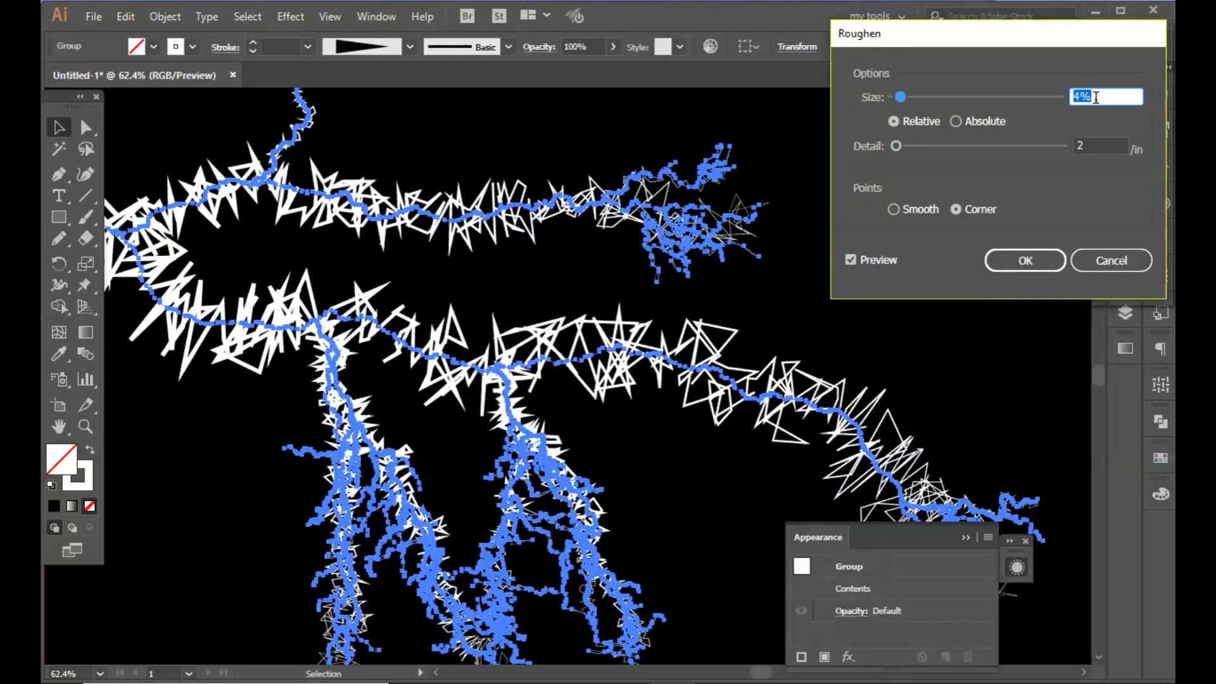
pyautogui.write('1')
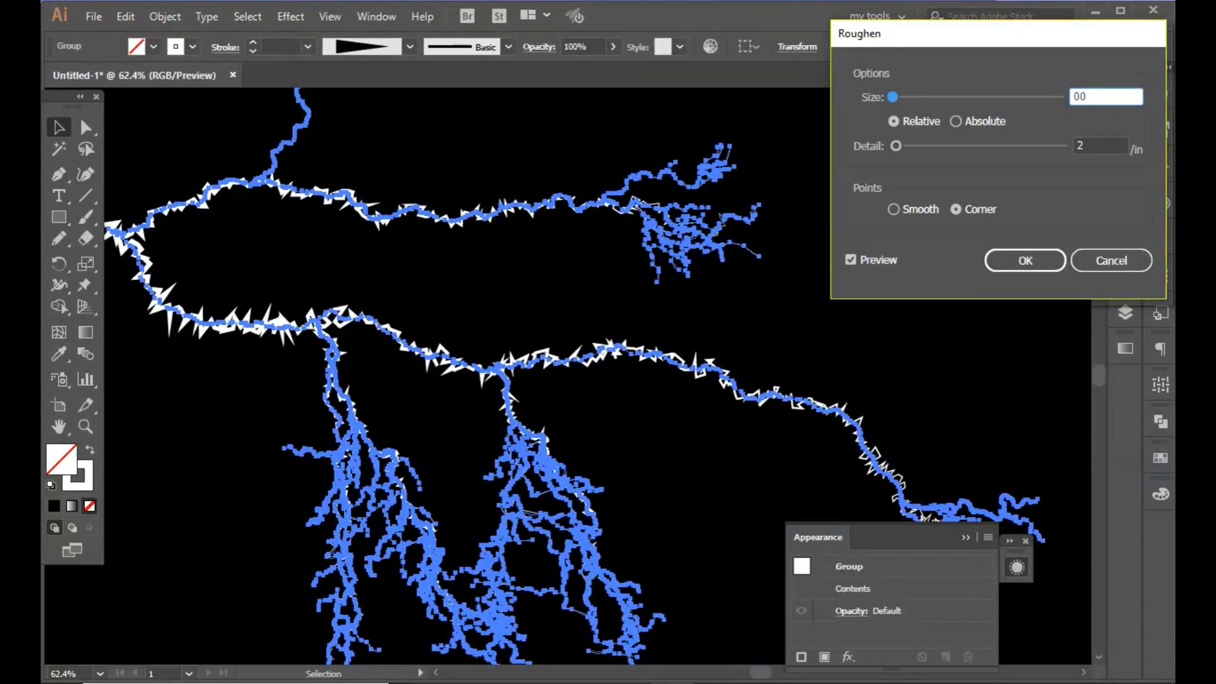
pyautogui.click(1092, 142)
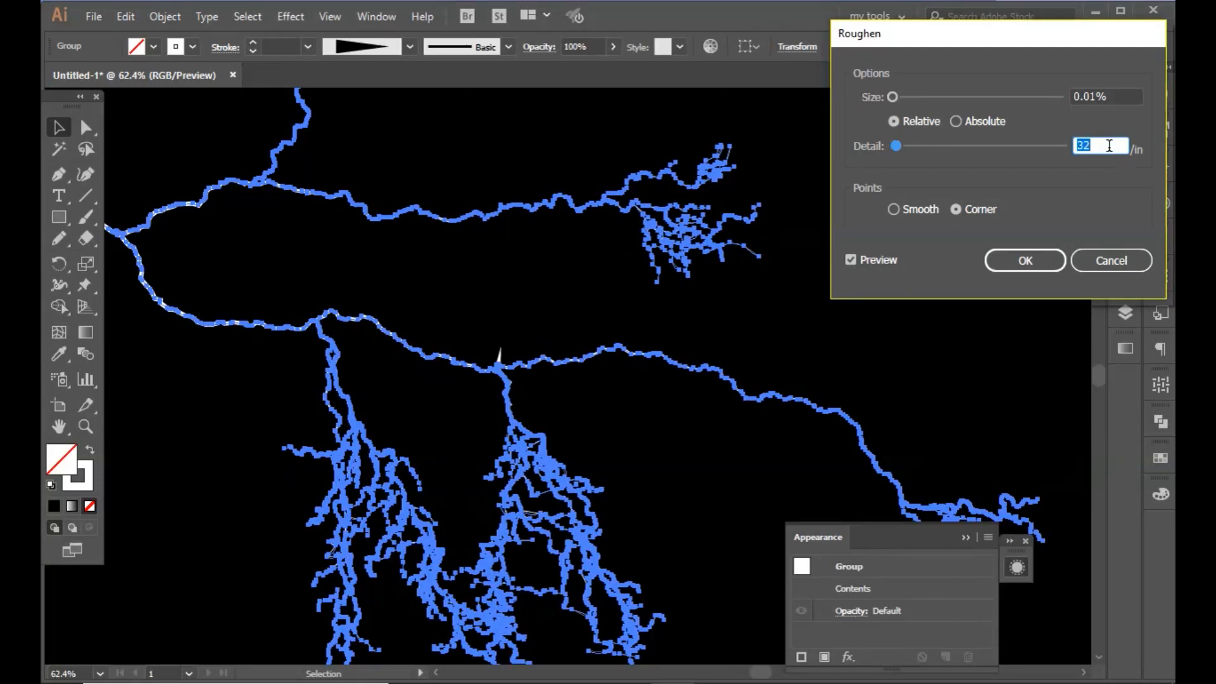
pyautogui.click(1039, 261)
pyautogui.click(863, 182)
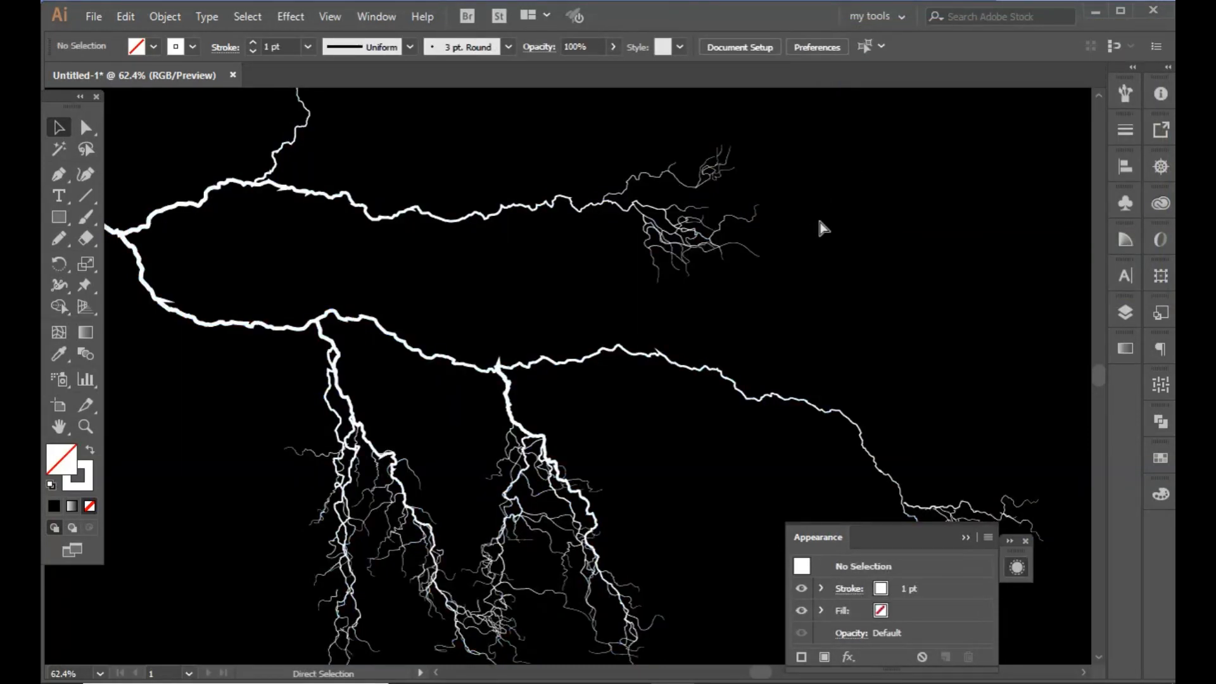
# - Add an Outer Glow to the lightning group in white Hard Light mode with 100% opacity and 15 px blur
pyautogui.hotkey('ctrl', '-')
pyautogui.hotkey('ctrl', '-')
pyautogui.hotkey('ctrl', '-')
pyautogui.hotkey('ctrl', '-')
pyautogui.hotkey('ctrl', '+')
pyautogui.hotkey('ctrl', '+')
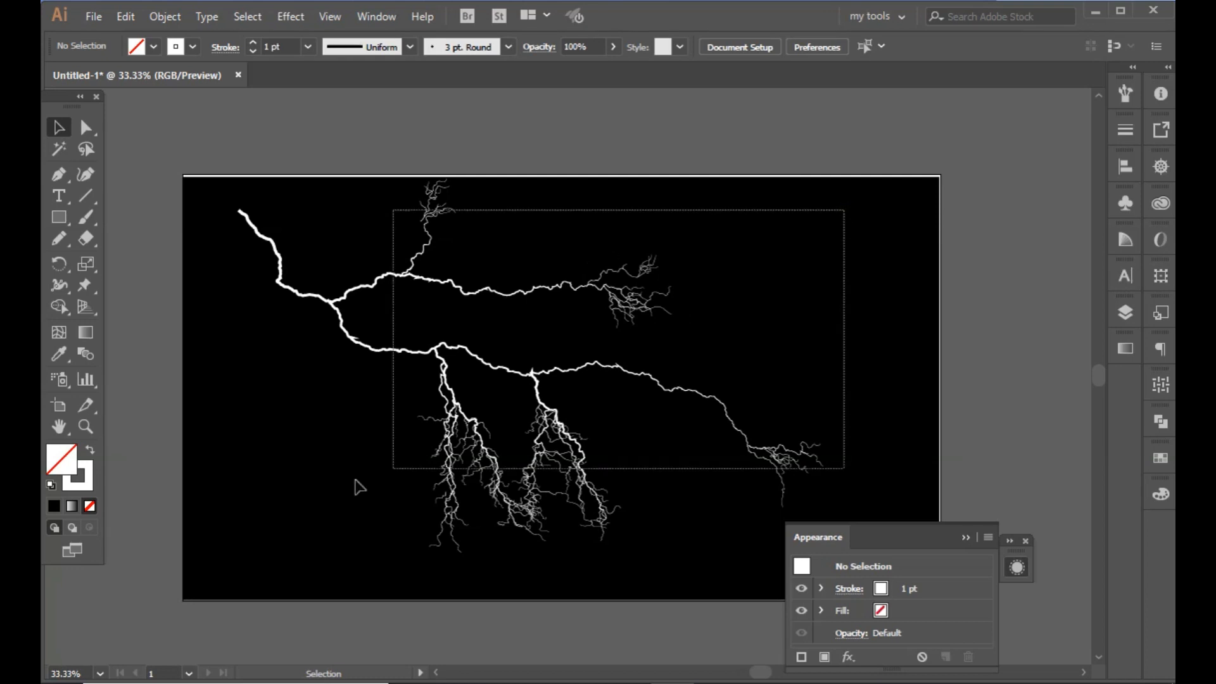
pyautogui.hotkey('ctrl', 'a')
pyautogui.click(846, 659)
pyautogui.moveTo(893, 372)
pyautogui.click(1070, 429)
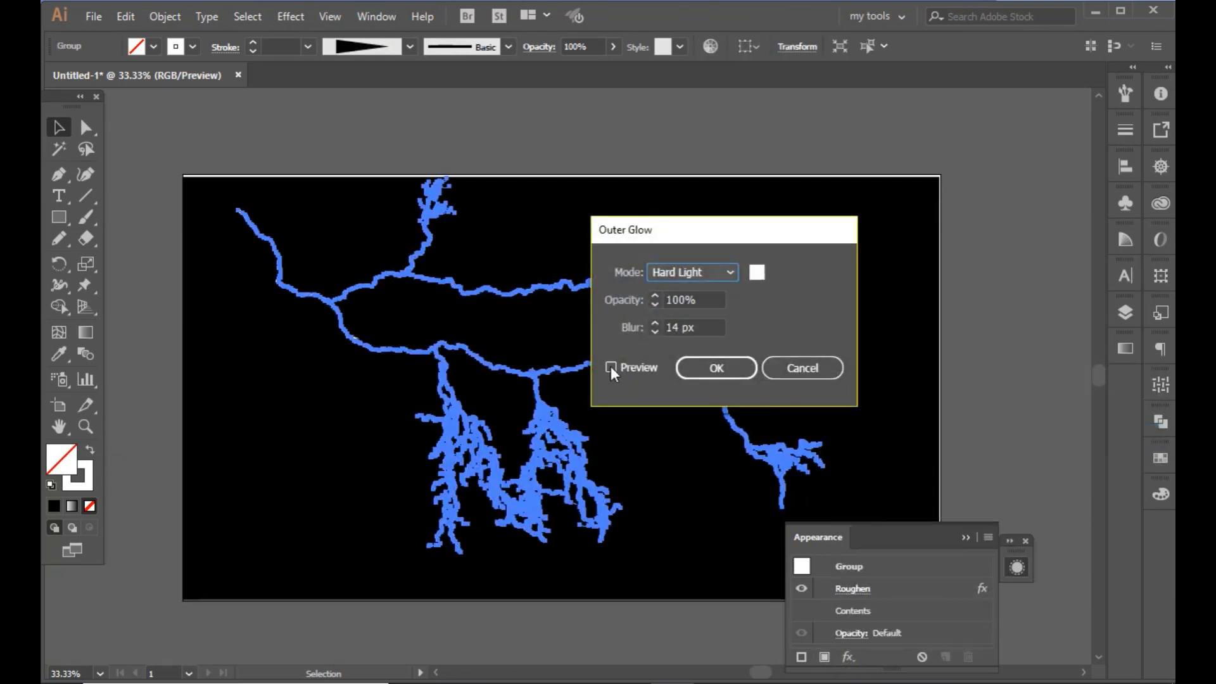
pyautogui.click(711, 324)
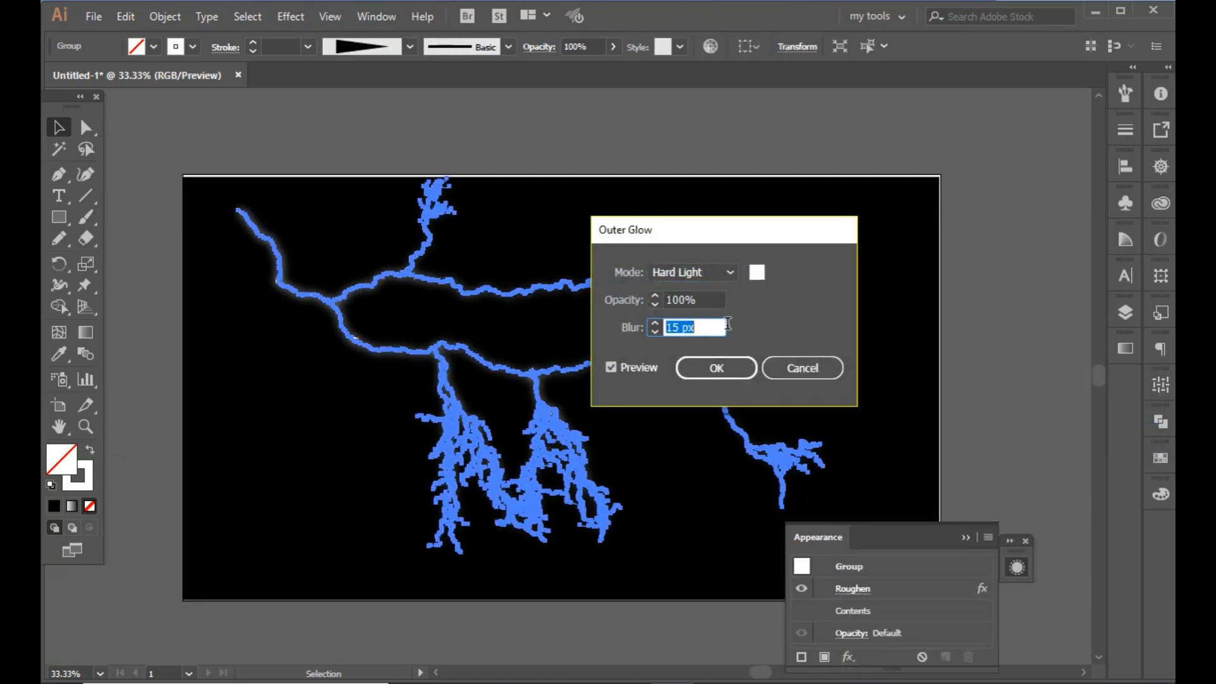
pyautogui.click(730, 367)
pyautogui.click(956, 302)
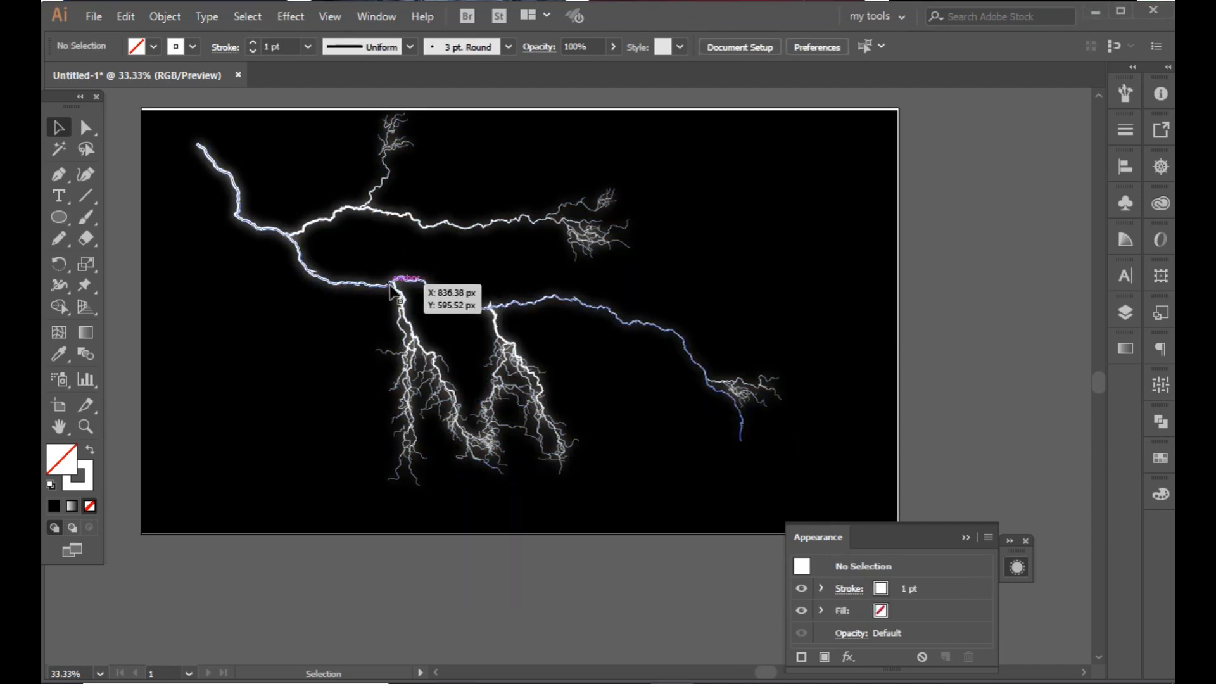
# - Add a second, softer Outer Glow to the lightning group in white Hard Light mode with 37% opacity and 49 px blur
pyautogui.click(391, 290)
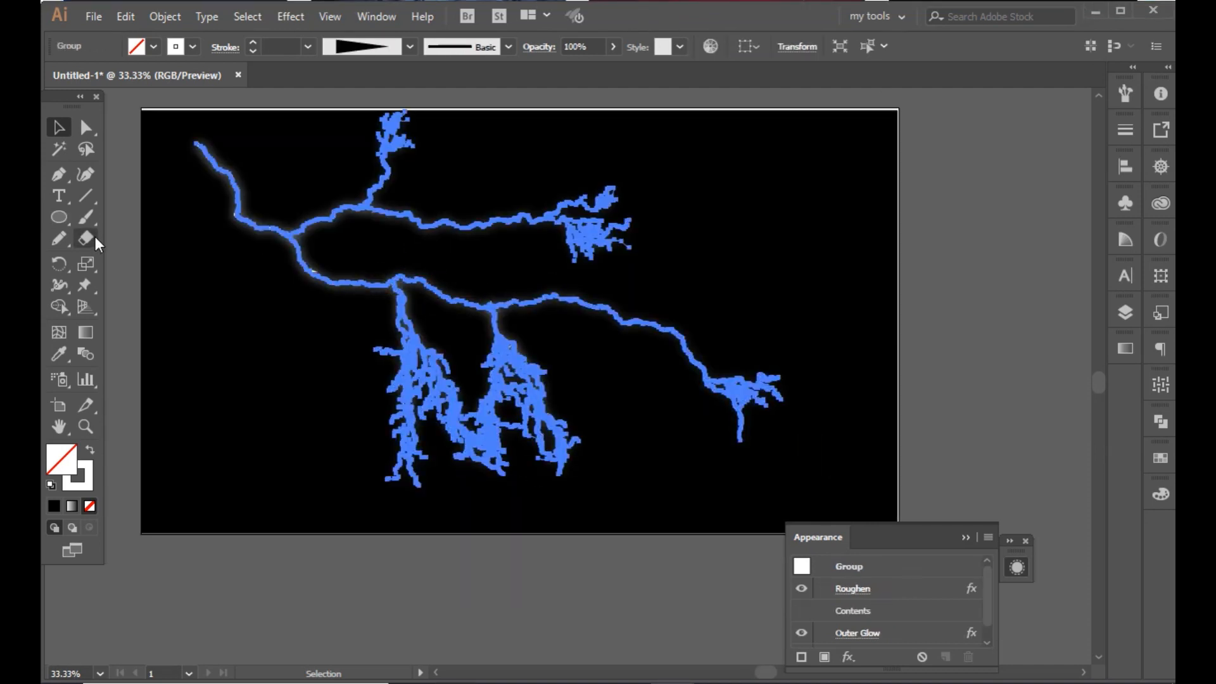
pyautogui.hotkey('ctrl', '=')
pyautogui.hotkey('ctrl', '=')
pyautogui.hotkey('ctrl', '=')
pyautogui.hotkey('ctrl', '=')
pyautogui.moveTo(571, 415); pyautogui.dragTo(476, 347)
pyautogui.click(848, 657)
pyautogui.moveTo(882, 374)
pyautogui.click(1039, 432)
pyautogui.click(685, 388)
pyautogui.click(583, 331)
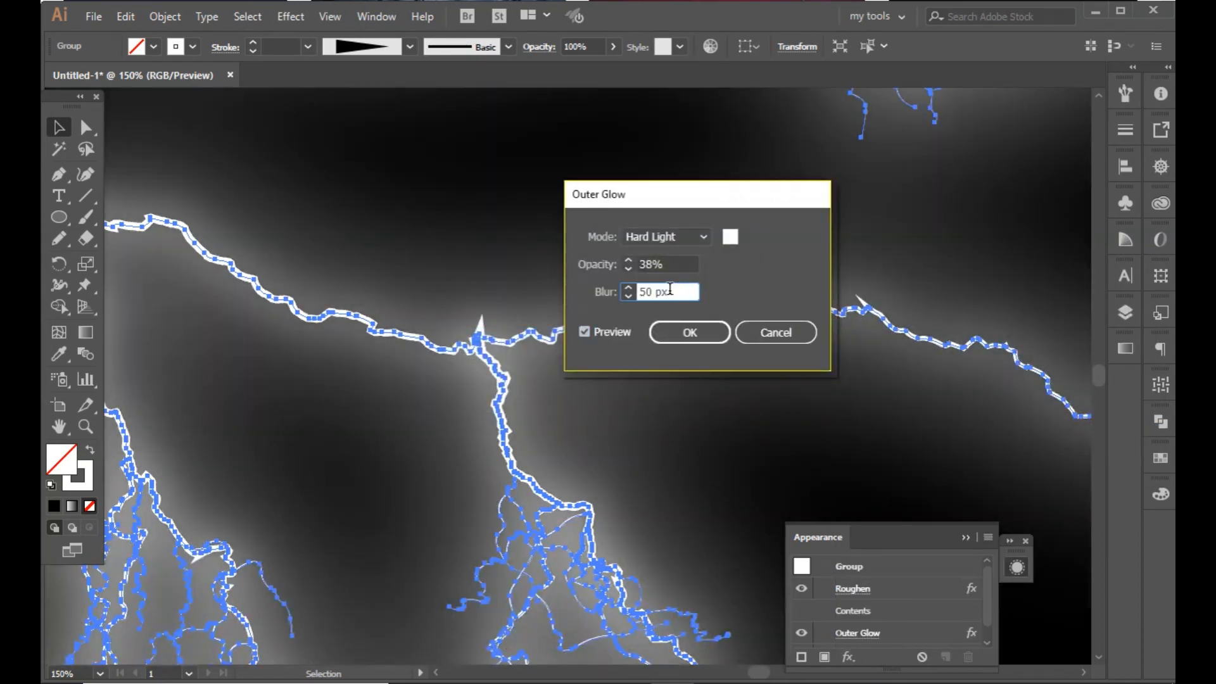
pyautogui.press('Down')
pyautogui.press('Down')
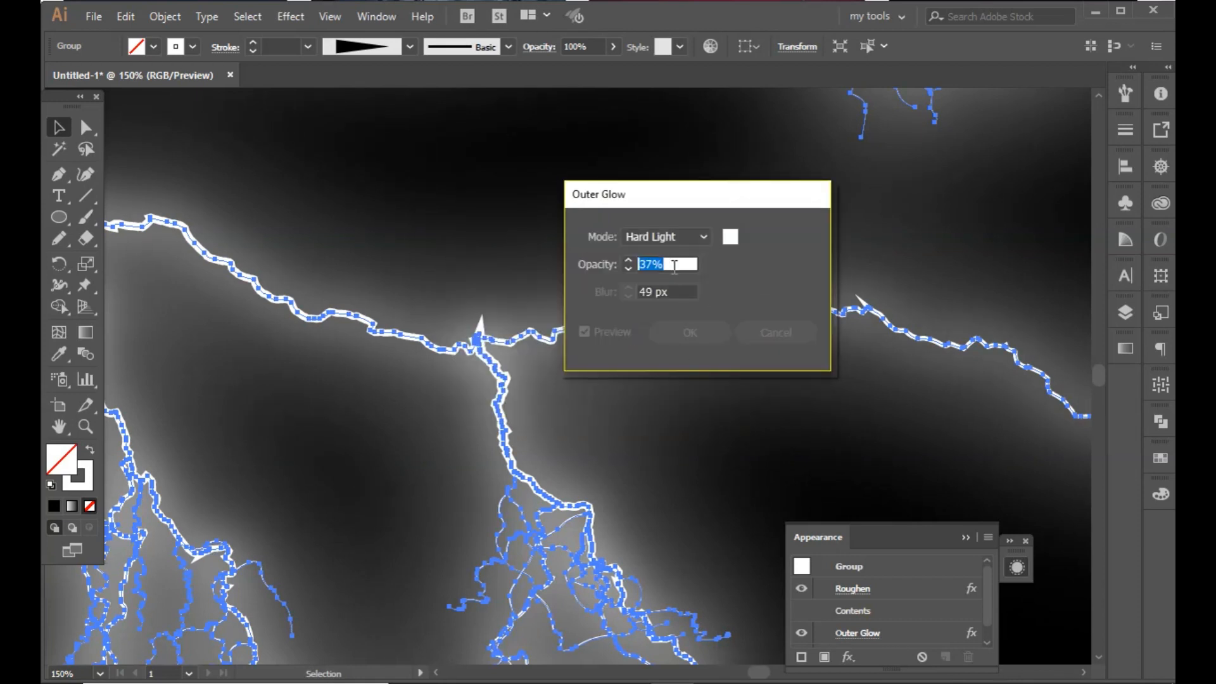
pyautogui.click(687, 330)
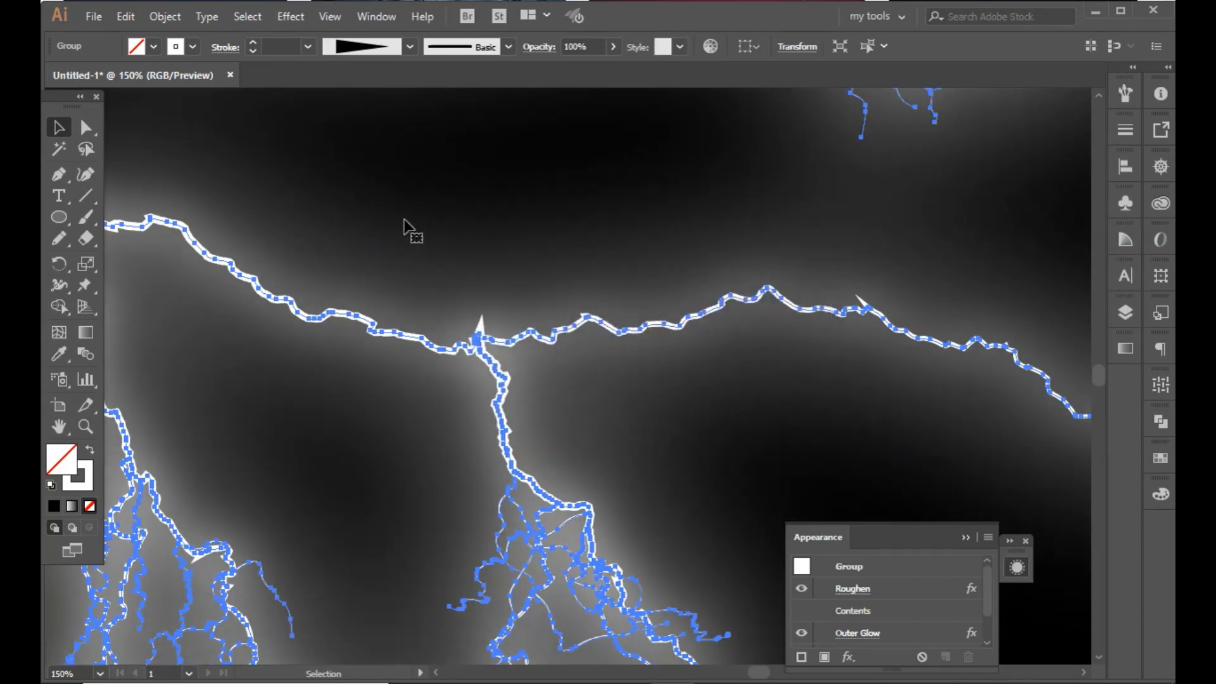
# - Deselect the lightning and examine its combined glow across the whole artboard
pyautogui.hotkey('ctrl', '-')
pyautogui.hotkey('ctrl', '-')
pyautogui.hotkey('ctrl', '-')
pyautogui.hotkey('ctrl', '-')
pyautogui.hotkey('ctrl', '-')
pyautogui.hotkey('ctrl', '-')
pyautogui.click(405, 212)
pyautogui.hotkey('ctrl', '+')
pyautogui.hotkey('ctrl', '+')
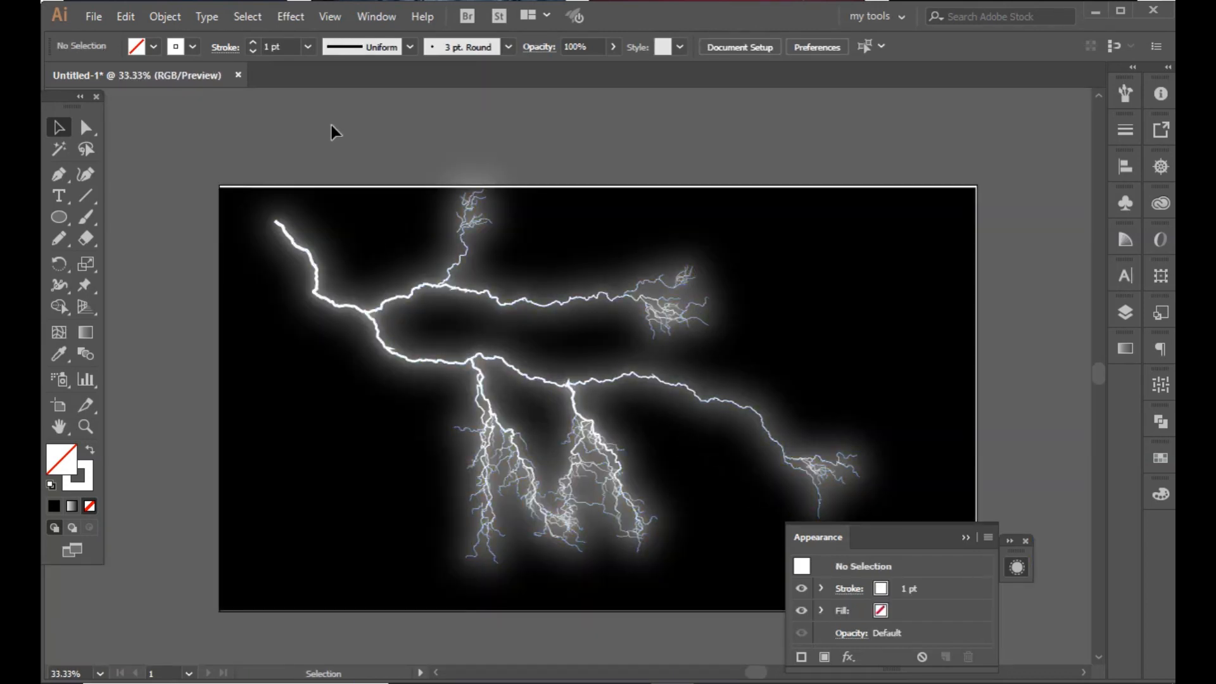
pyautogui.moveTo(257, 221); pyautogui.dragTo(499, 406)
pyautogui.hotkey('ctrl', 'z')
pyautogui.doubleClick(66, 472)
pyautogui.click(547, 164)
# - Unlock the black background rectangle and recolour its fill bright blue
pyautogui.click(1121, 319)
pyautogui.click(926, 387)
pyautogui.doubleClick(66, 462)
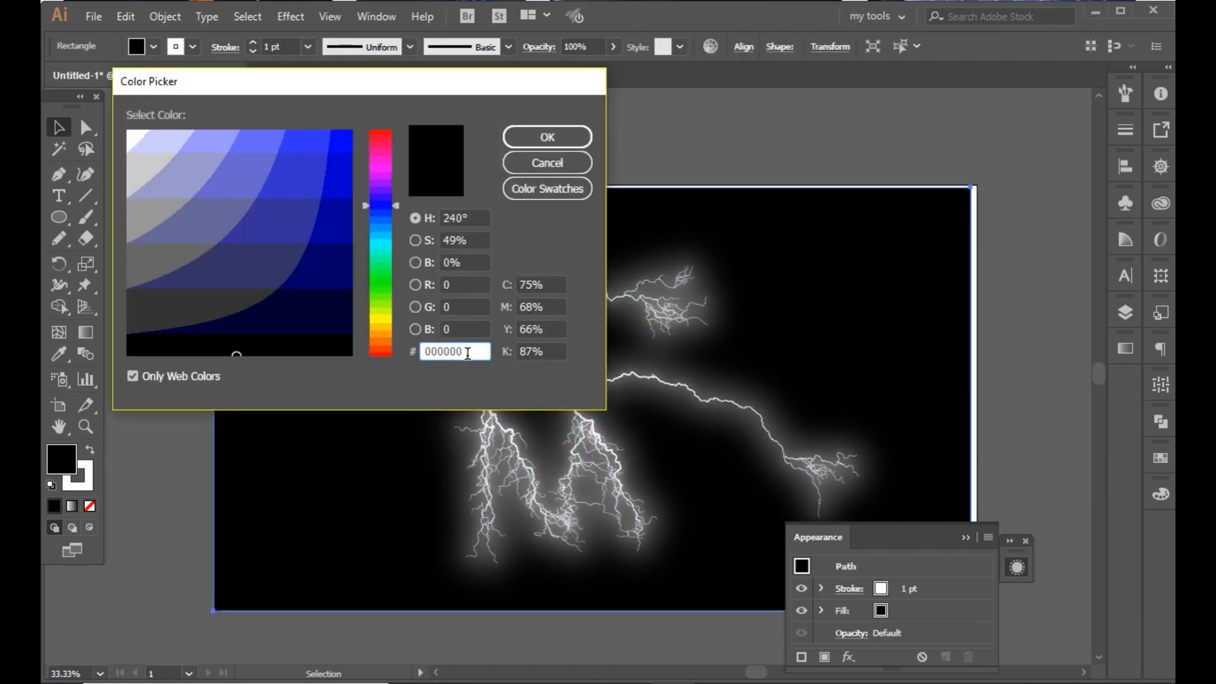
pyautogui.click(534, 134)
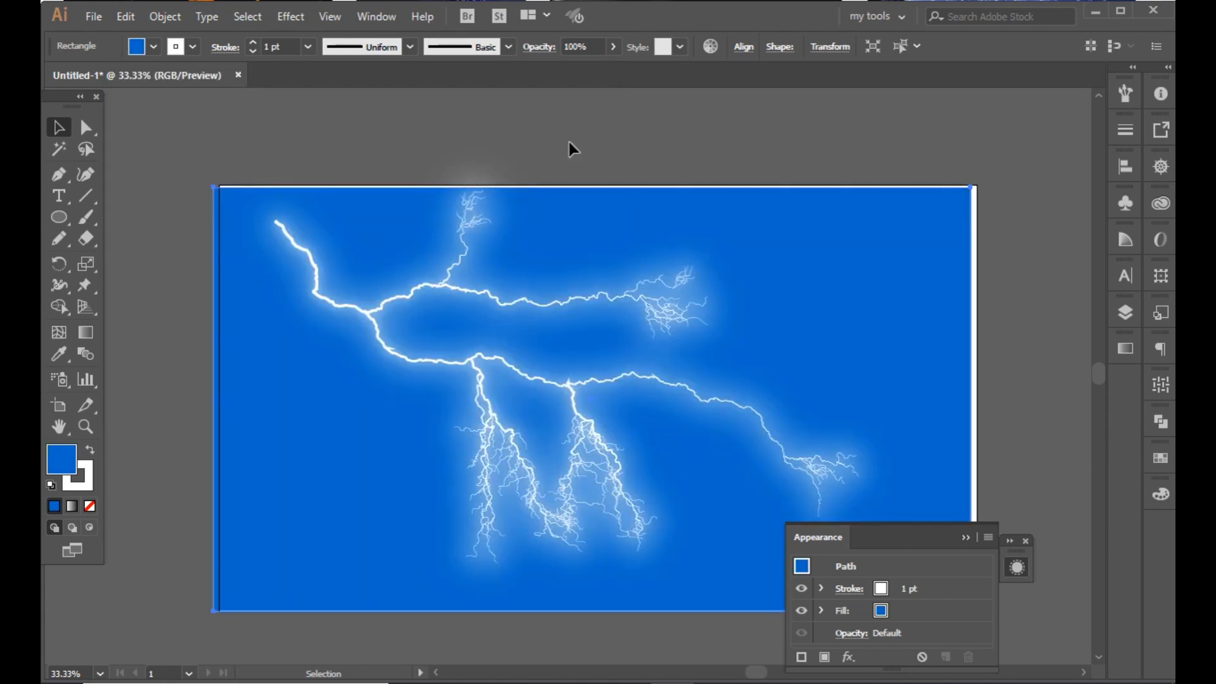
pyautogui.click(488, 154)
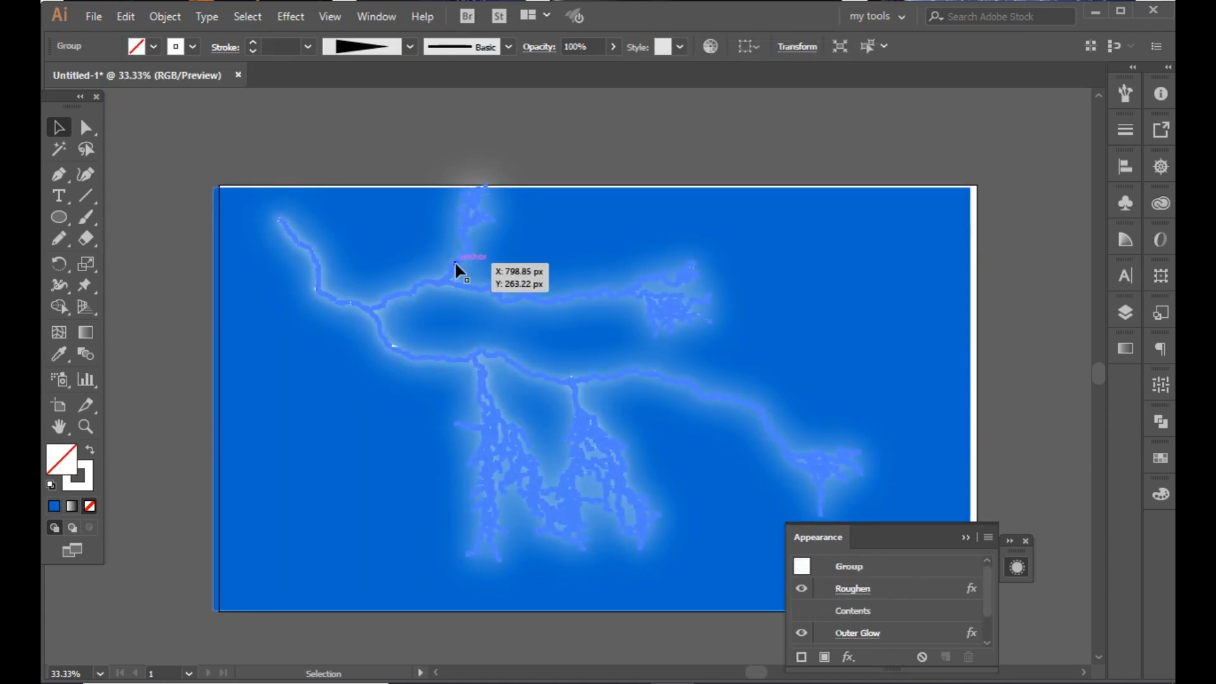
pyautogui.click(630, 225)
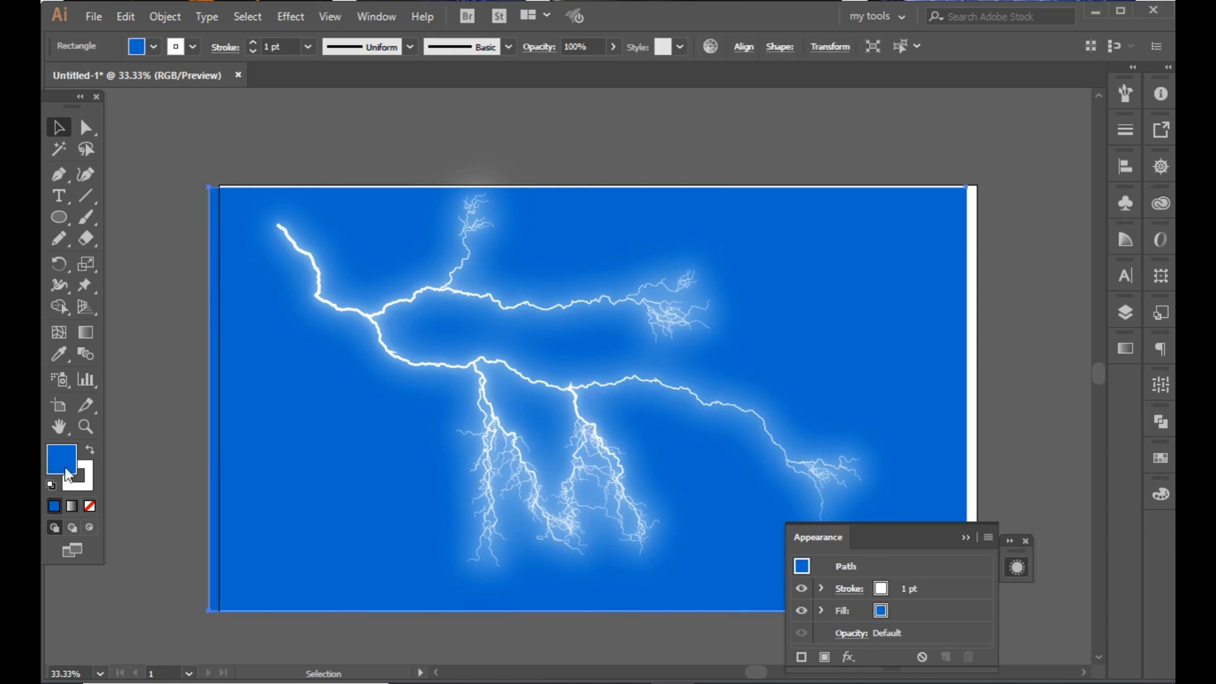
pyautogui.doubleClick(68, 475)
pyautogui.click(543, 140)
pyautogui.click(543, 140)
# - Draw a flat ellipse over the lightning's upper tip and fill it with a radial gradient from white to the background blue
pyautogui.click(59, 216)
pyautogui.moveTo(218, 201); pyautogui.dragTo(358, 235)
pyautogui.click(89, 451)
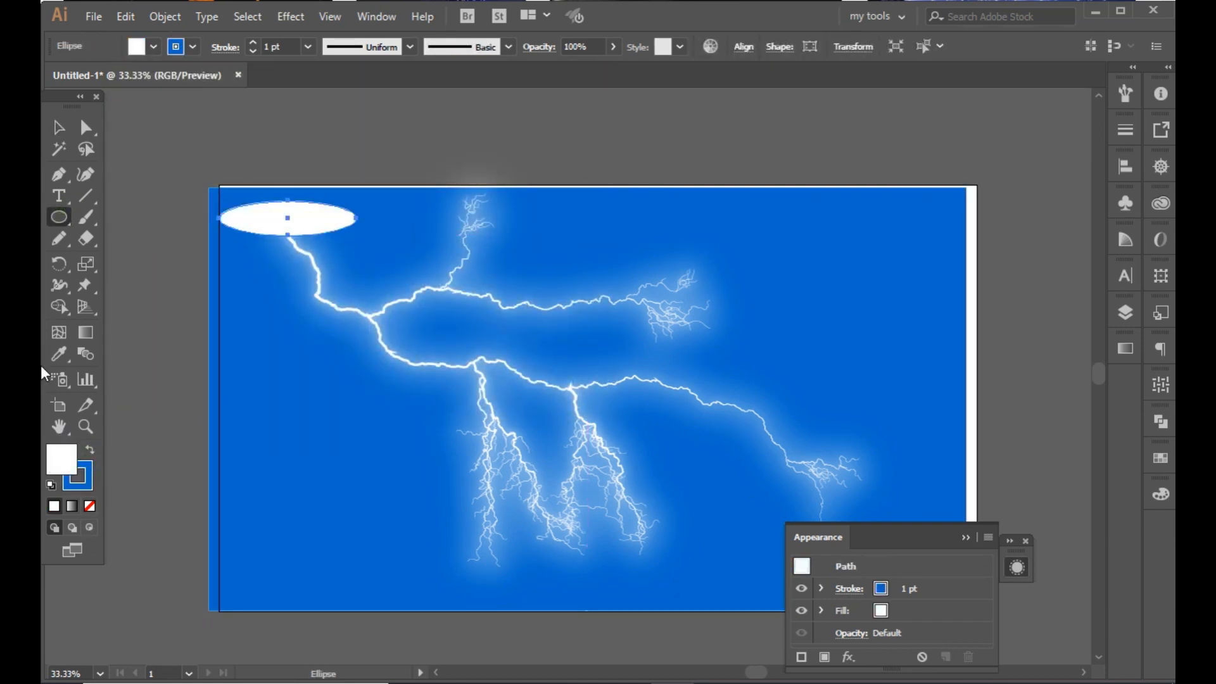
pyautogui.click(72, 506)
pyautogui.click(1039, 368)
pyautogui.click(998, 409)
pyautogui.press('i')
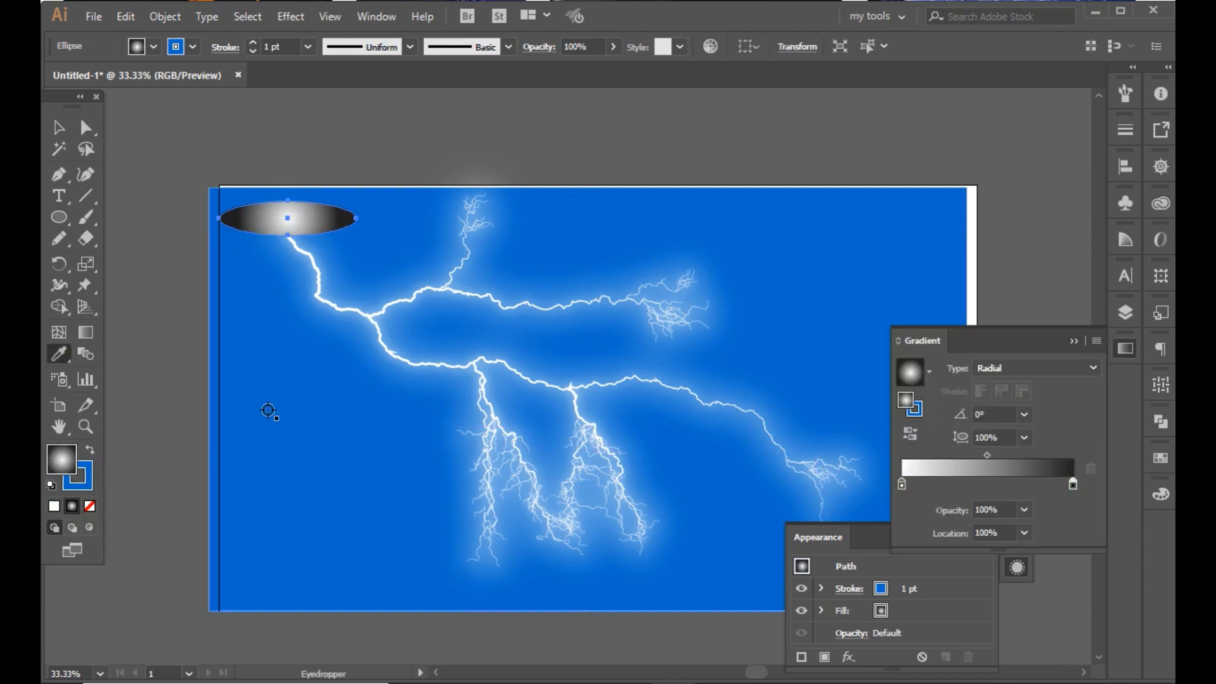
pyautogui.click(266, 413)
# - Feather the gradient ellipse with a 54 px radius
pyautogui.click(848, 657)
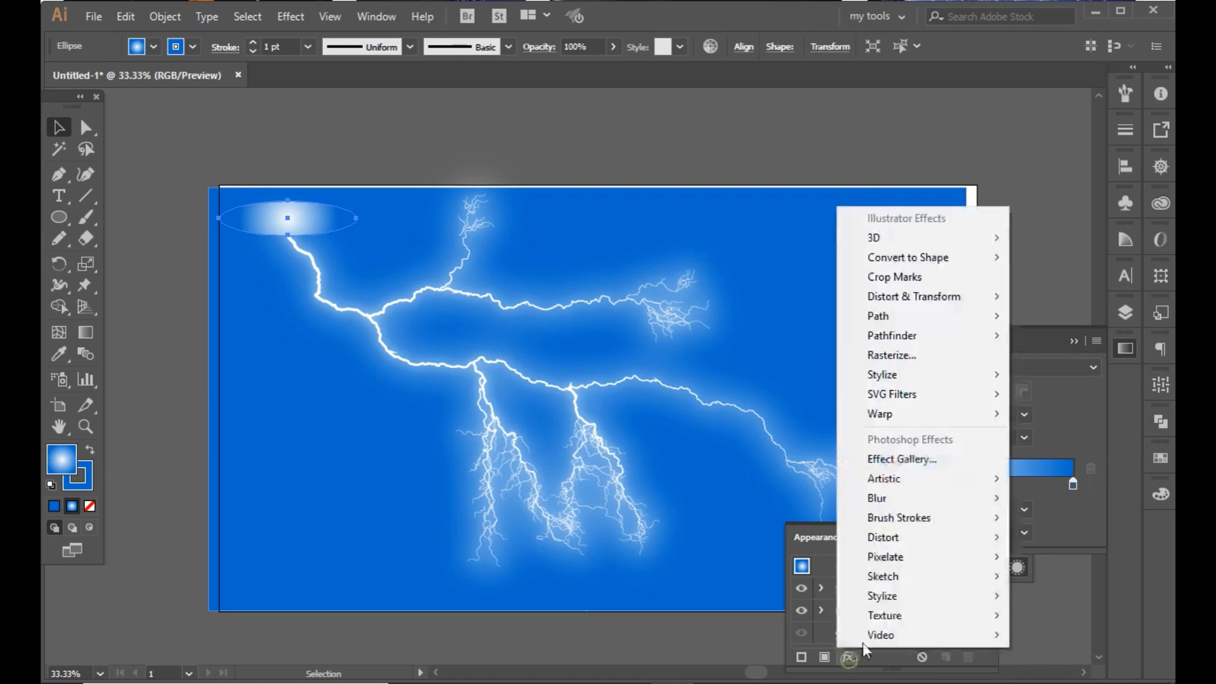
pyautogui.click(1039, 396)
pyautogui.click(888, 358)
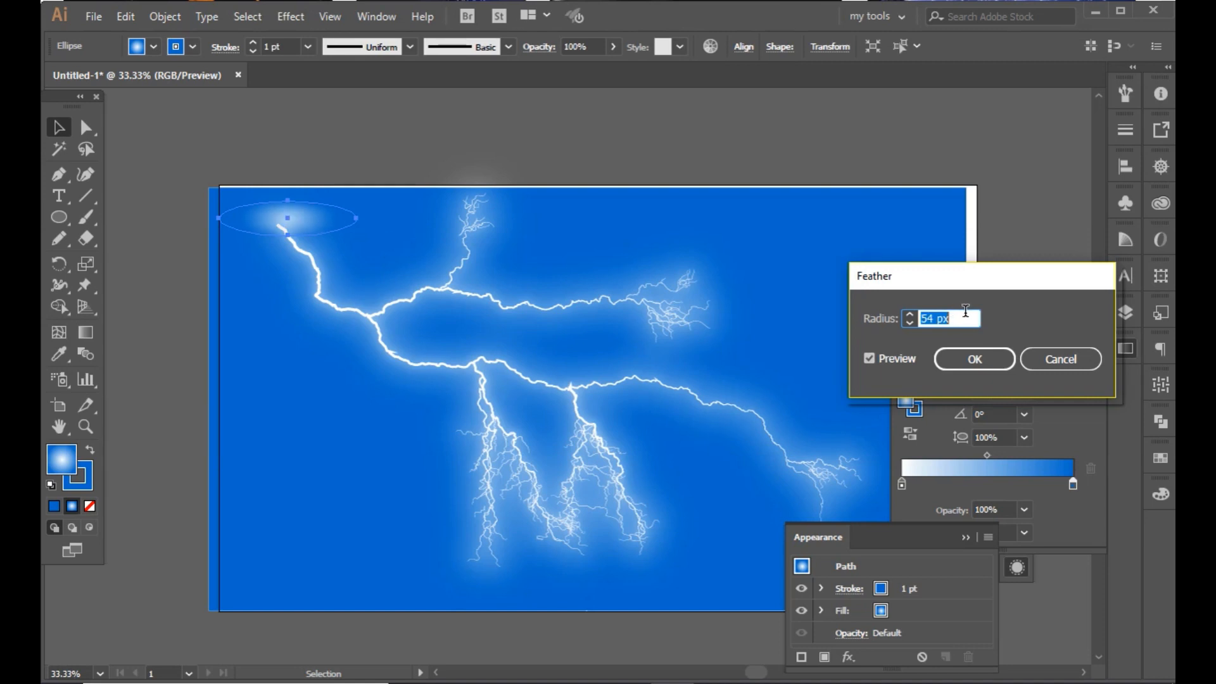
pyautogui.click(985, 361)
# - Apply a Roughen effect to the ellipse with 6% relative size, detail 12 per inch and corner points
pyautogui.click(848, 657)
pyautogui.moveTo(921, 303)
pyautogui.click(1035, 336)
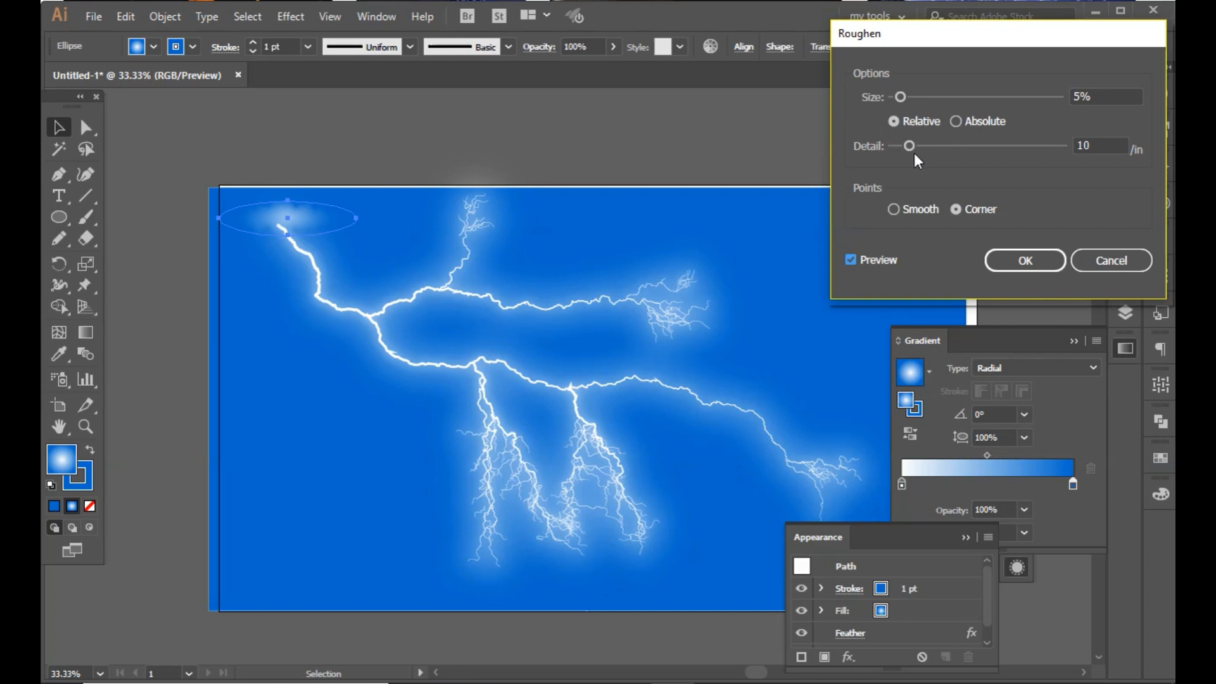
pyautogui.scroll(2, 1107, 146)
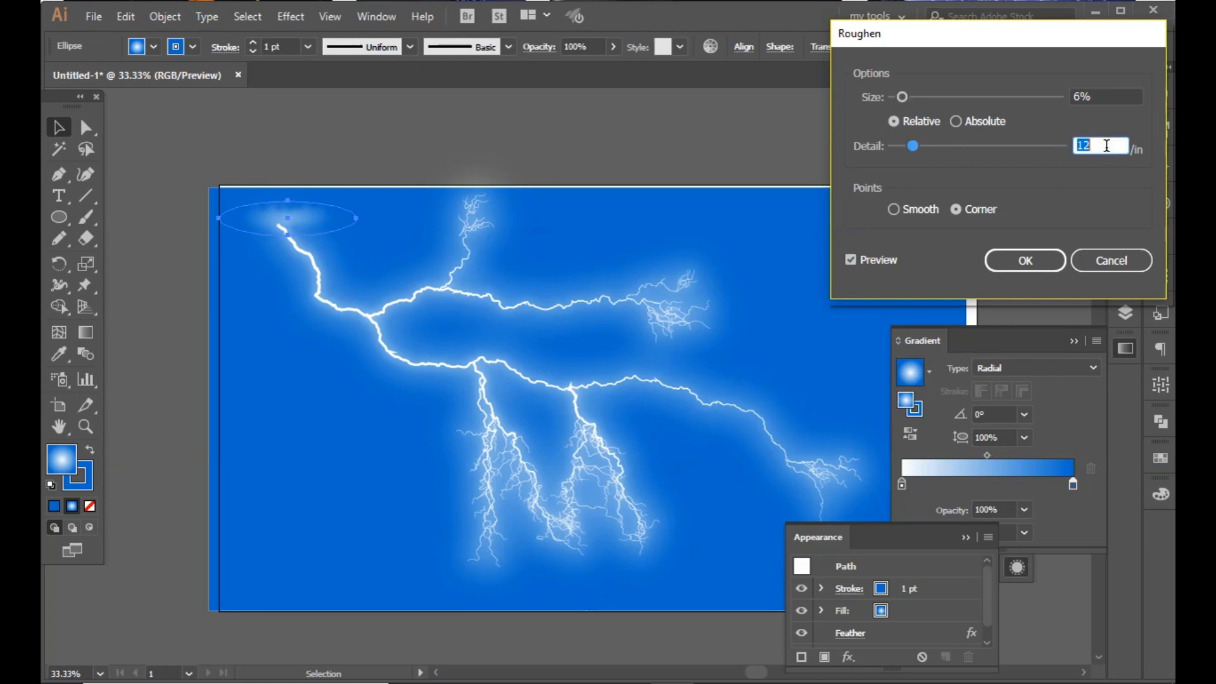
pyautogui.click(992, 261)
# - Draw a short white Pen segment extending the blunt upper tip of the lightning into the cloud glow
pyautogui.moveTo(271, 228); pyautogui.dragTo(386, 329)
pyautogui.click(343, 165)
pyautogui.click(84, 427)
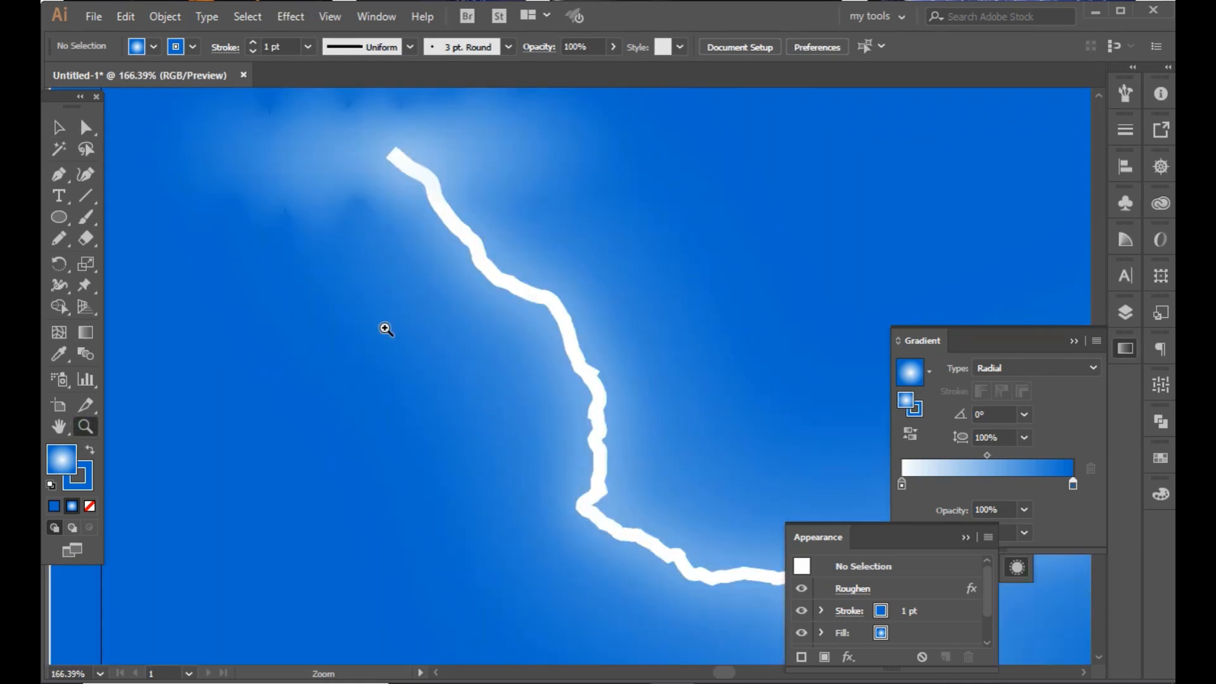
pyautogui.click(398, 163)
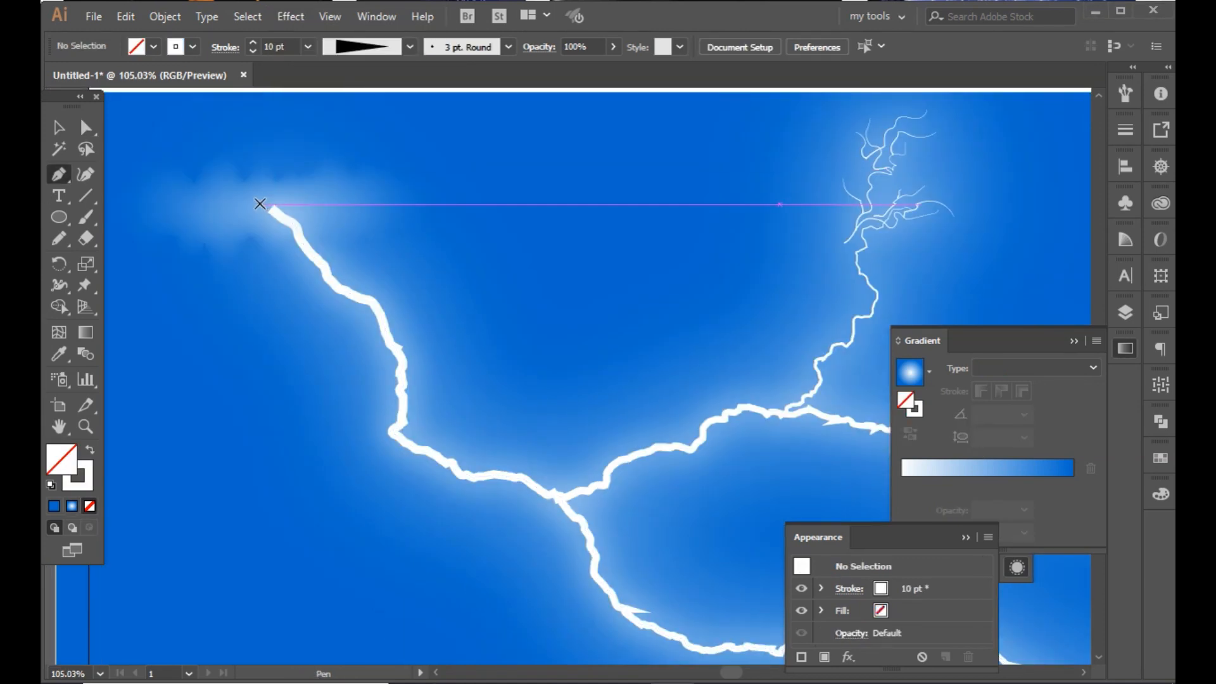
pyautogui.click(259, 203)
pyautogui.click(59, 127)
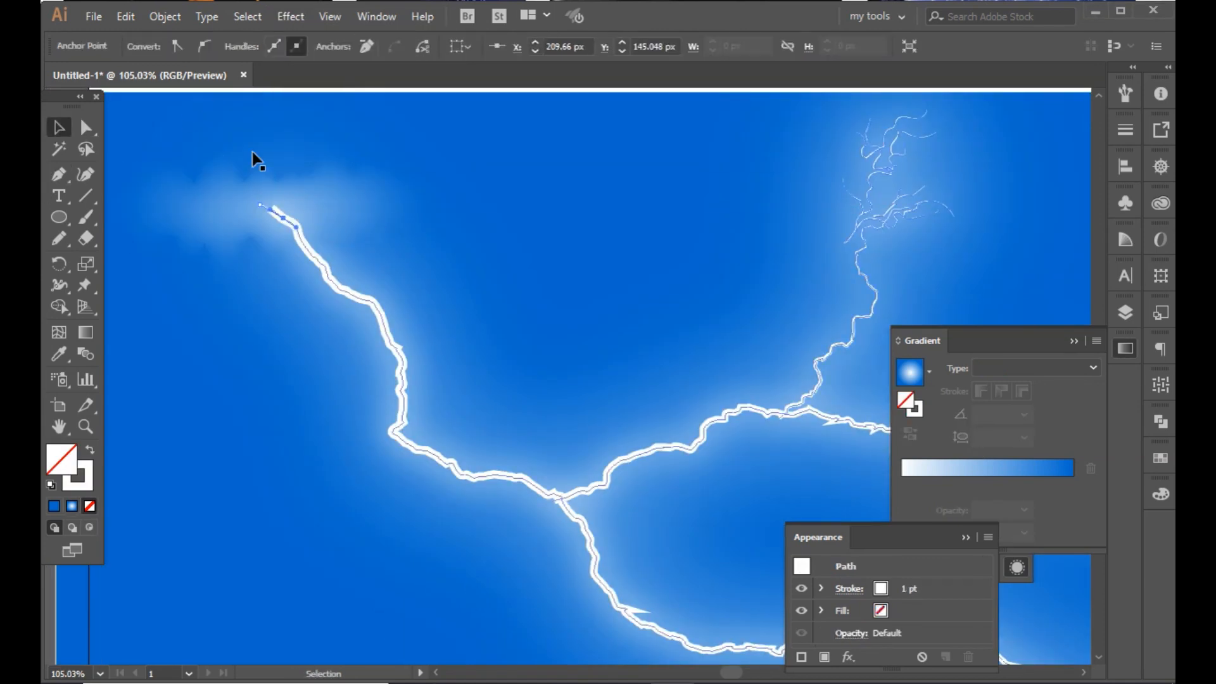
# - Give the new tip segment a tapered width profile and a 9 pt stroke, and rotate it so the taper points outward
pyautogui.click(410, 46)
pyautogui.click(316, 180)
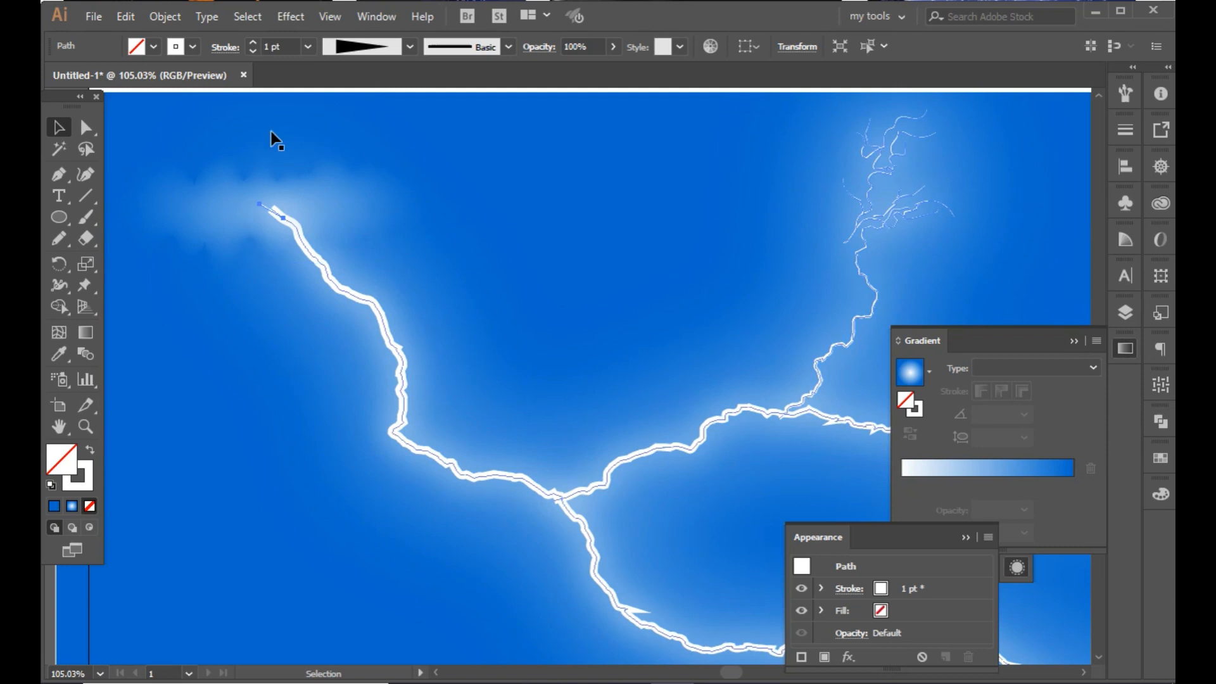
pyautogui.click(308, 47)
pyautogui.click(348, 280)
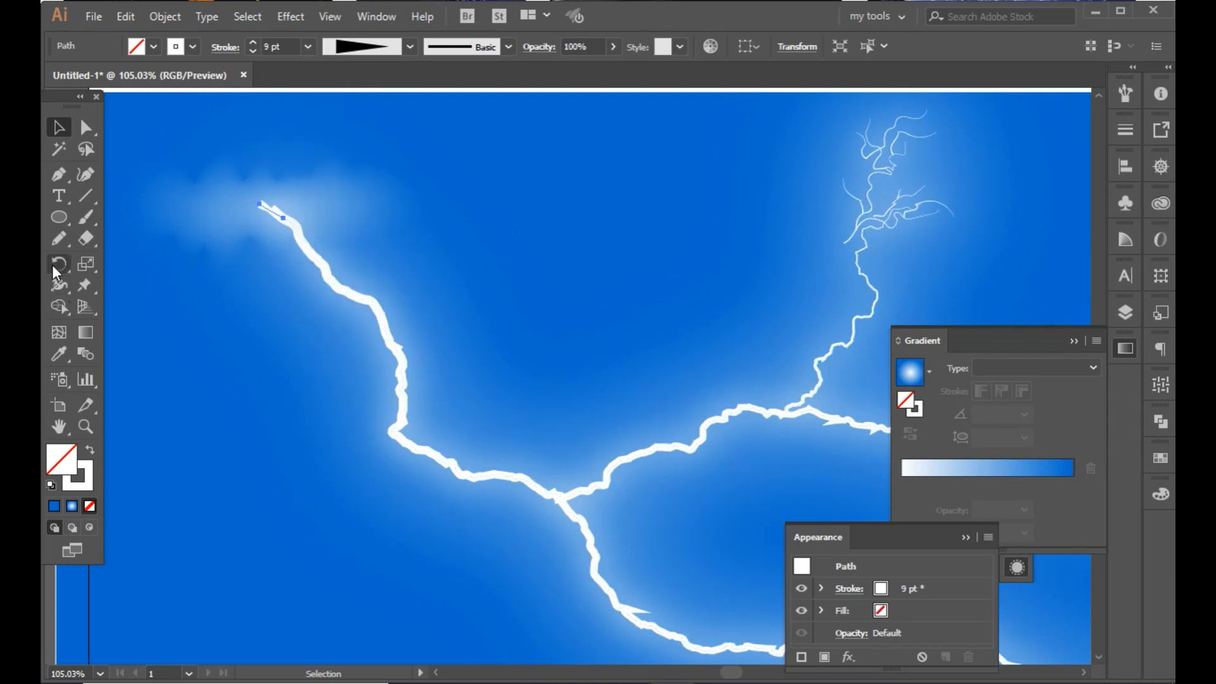
pyautogui.moveTo(353, 187); pyautogui.dragTo(212, 183)
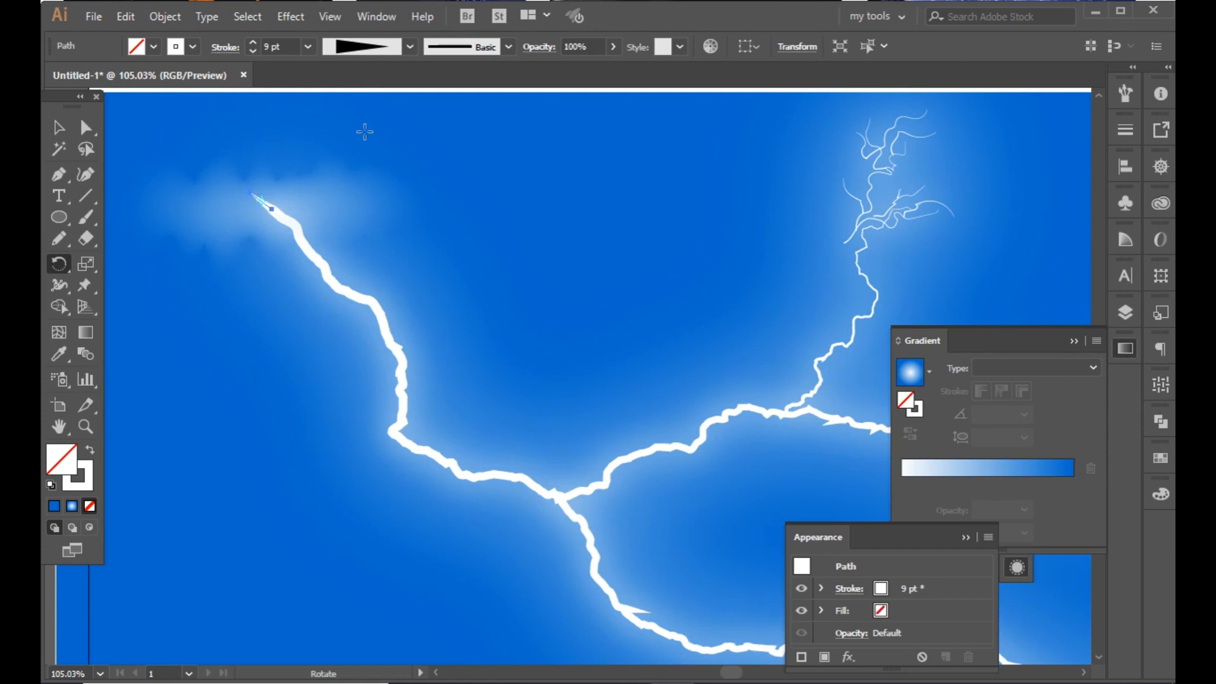
# - Feather the tip segment with a 3 px radius and scale it up slightly to match the bolt's thickness
pyautogui.click(291, 18)
pyautogui.moveTo(380, 217)
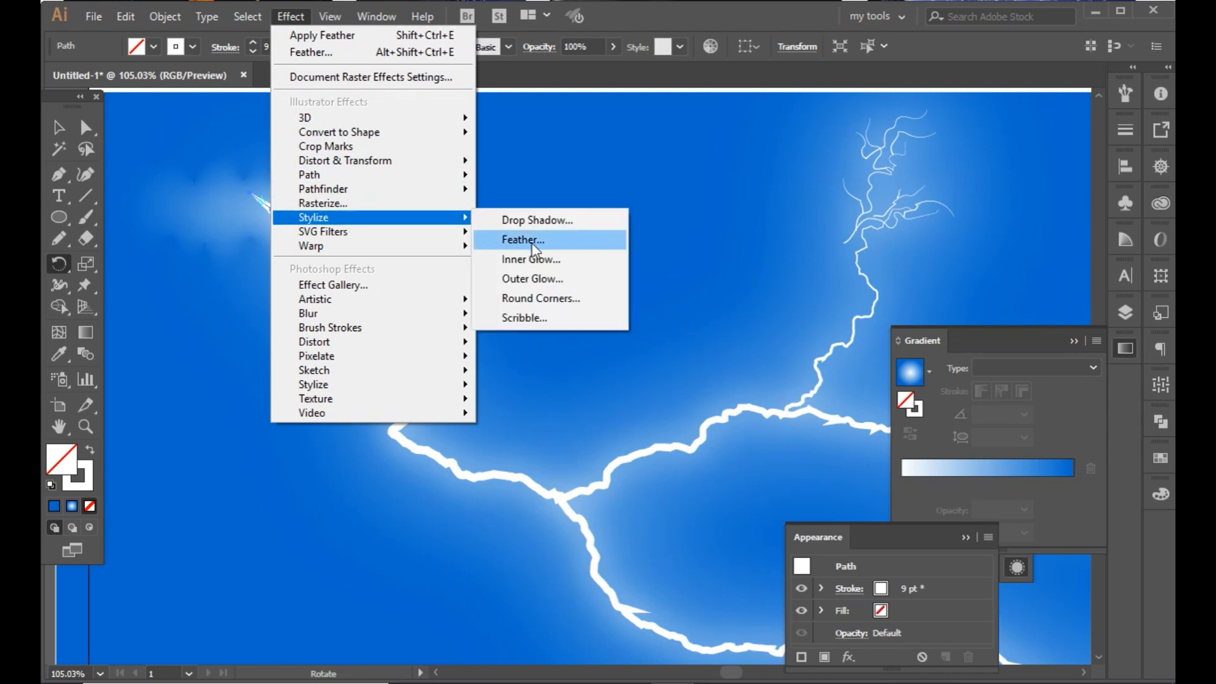
pyautogui.click(530, 238)
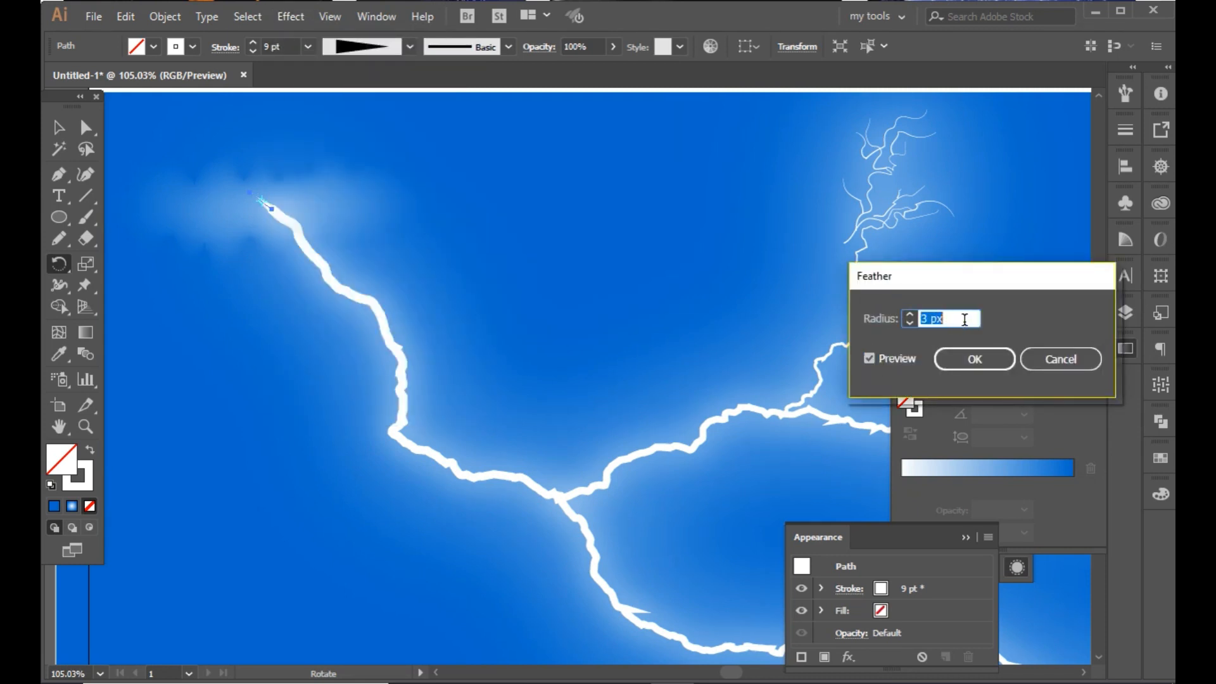
pyautogui.click(974, 359)
pyautogui.click(84, 265)
pyautogui.click(57, 130)
# - Add a further Feather effect of 5 px radius to the bolt's tip segment
pyautogui.click(261, 207)
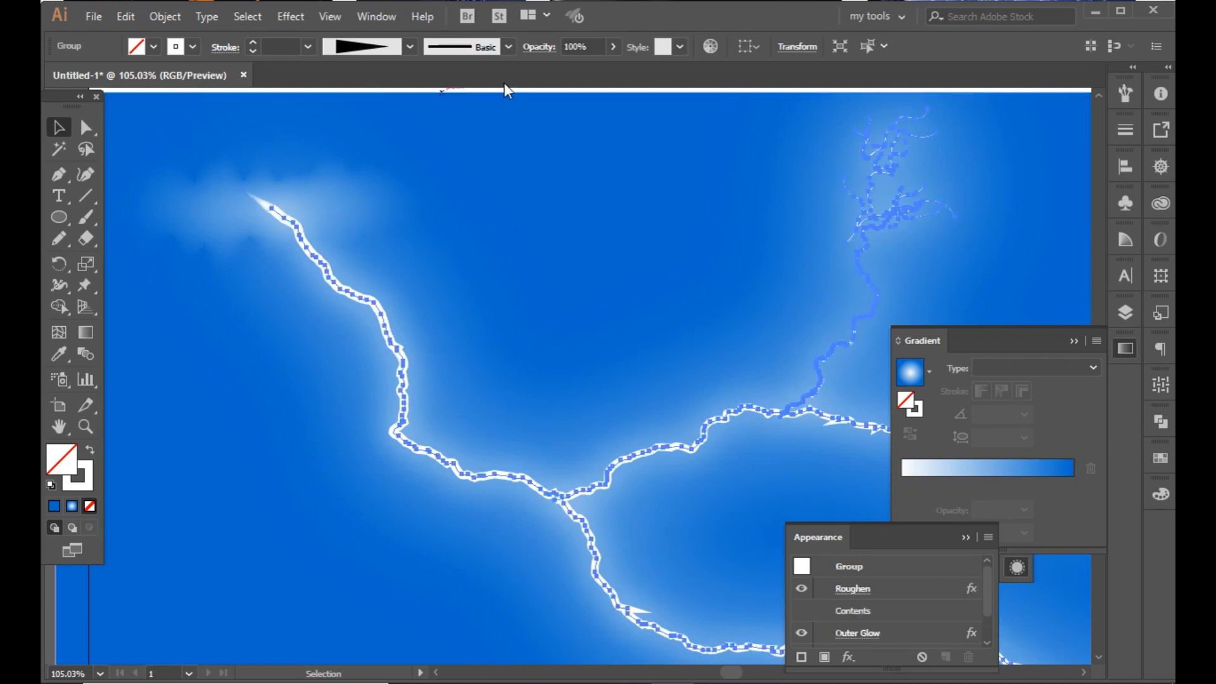
pyautogui.click(258, 202)
pyautogui.click(295, 18)
pyautogui.moveTo(374, 218)
pyautogui.click(540, 245)
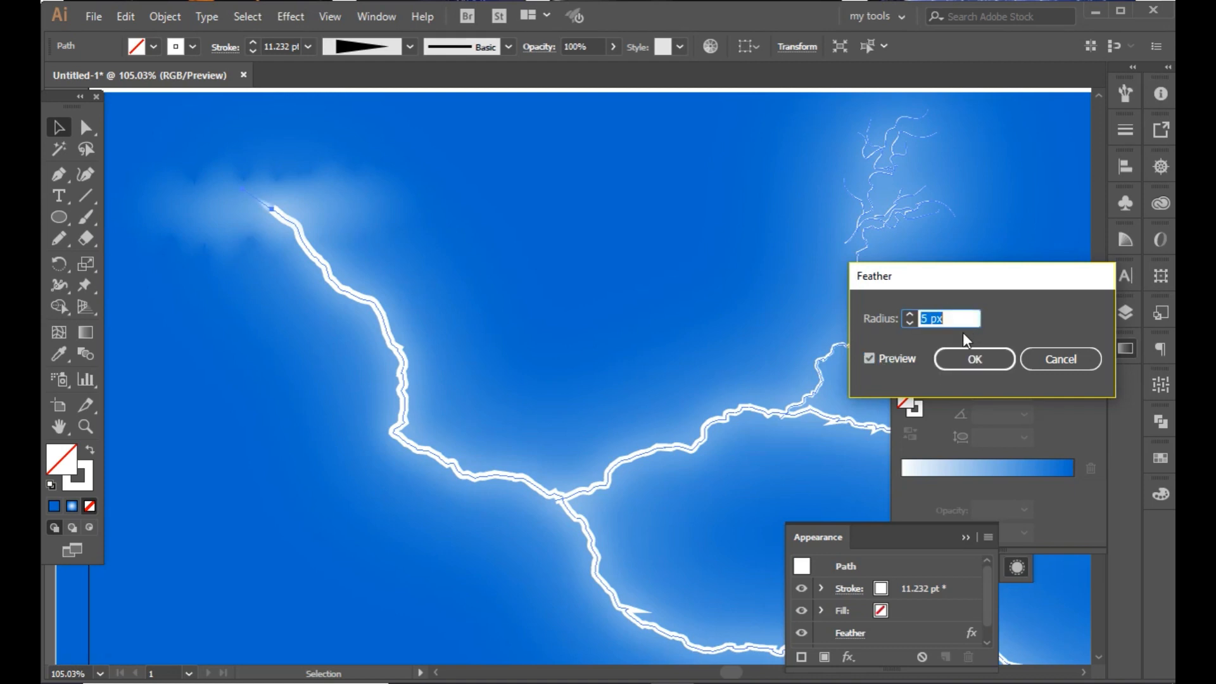
pyautogui.press('Return')
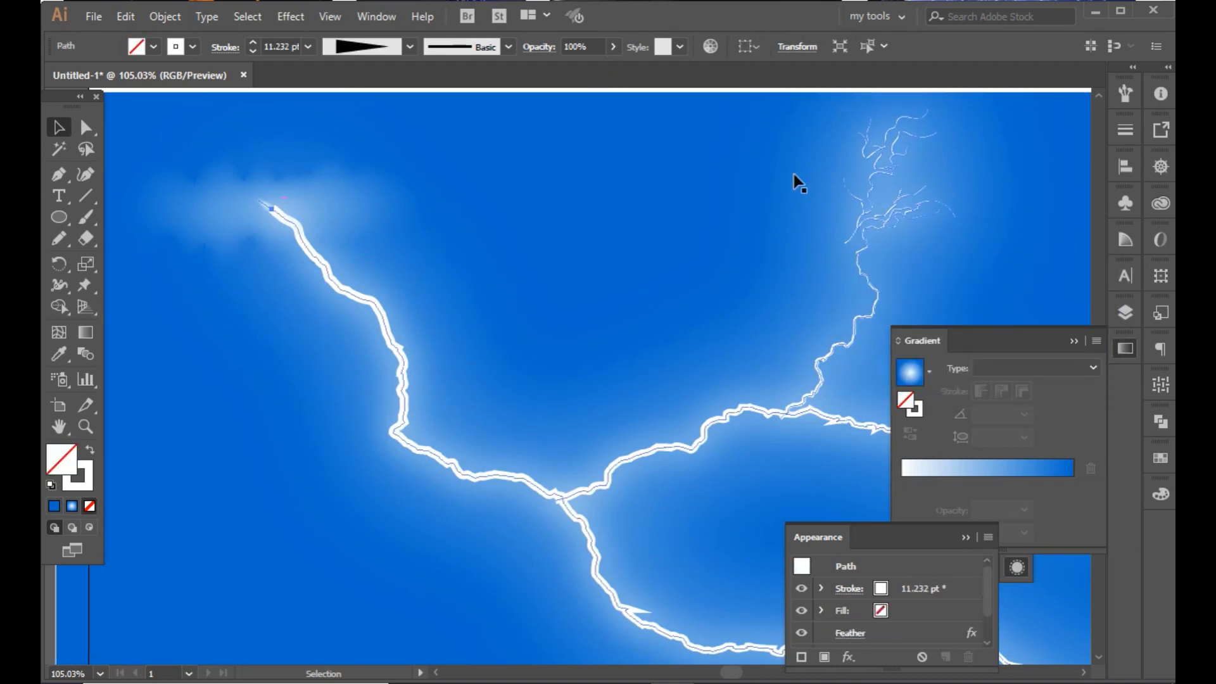
# - Reposition the blue background rectangle so it covers the artboard, and clear the floating panels off the artwork
pyautogui.click(291, 226)
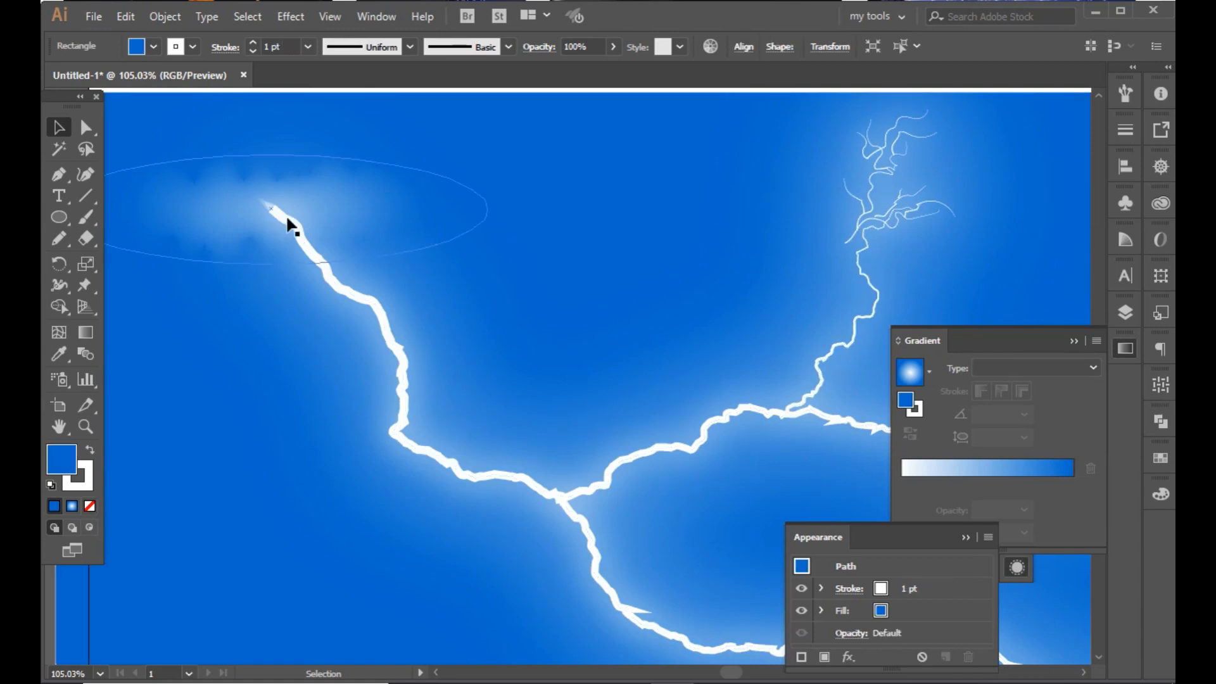
pyautogui.hotkey('ctrl', '-')
pyautogui.hotkey('ctrl', '-')
pyautogui.hotkey('ctrl', '-')
pyautogui.hotkey('ctrl', '=')
pyautogui.hotkey('ctrl', '-')
pyautogui.hotkey('ctrl', '-')
pyautogui.hotkey('ctrl', '-')
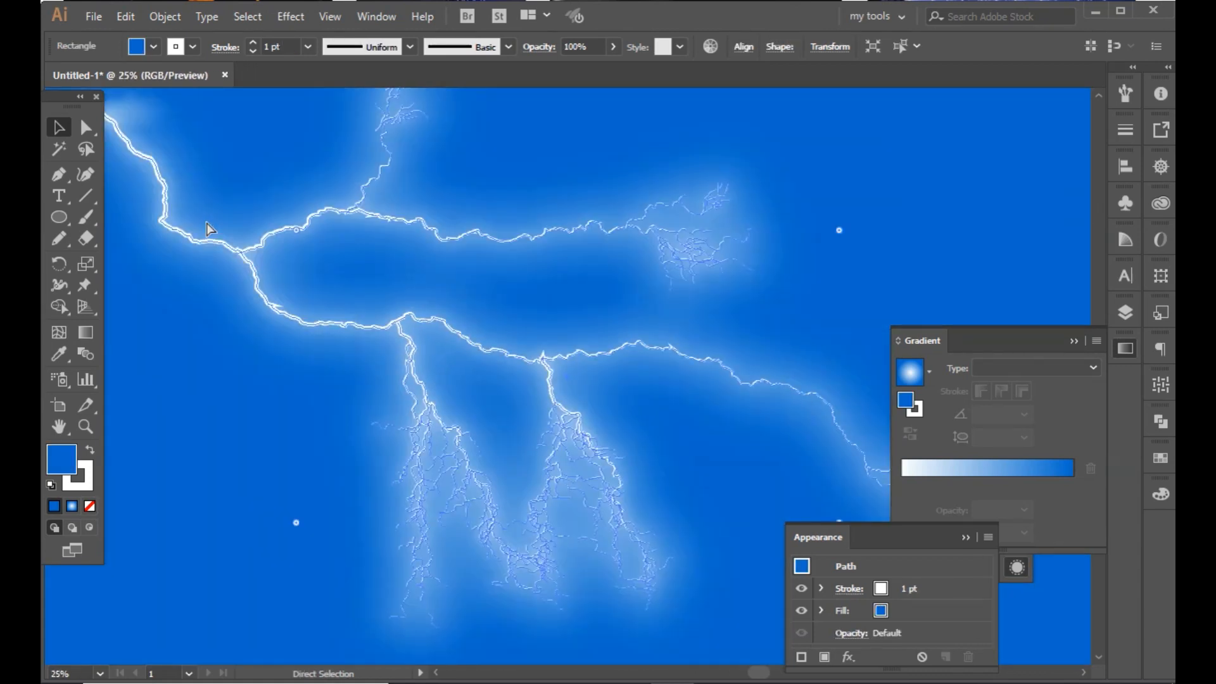
pyautogui.click(248, 167)
pyautogui.moveTo(247, 166); pyautogui.dragTo(340, 570)
pyautogui.rightClick(474, 420)
pyautogui.click(549, 254)
pyautogui.click(217, 356)
pyautogui.click(635, 508)
pyautogui.moveTo(636, 509); pyautogui.dragTo(639, 512)
pyautogui.click(1074, 340)
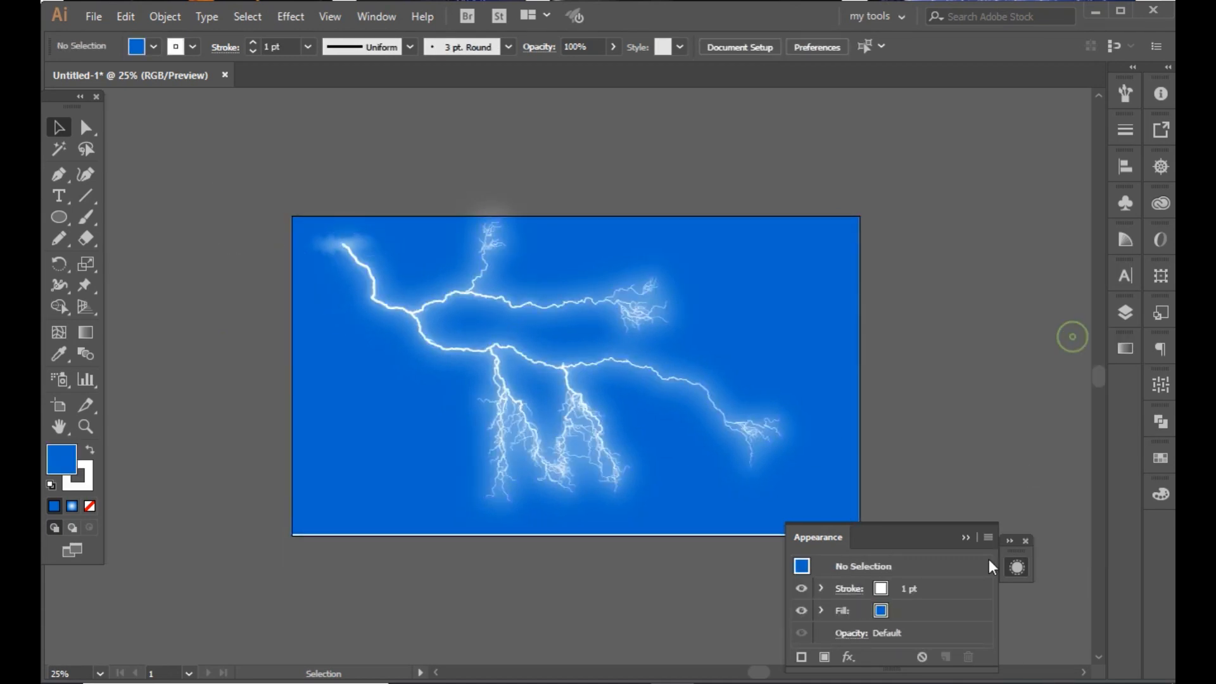
pyautogui.moveTo(1026, 562); pyautogui.dragTo(1144, 545)
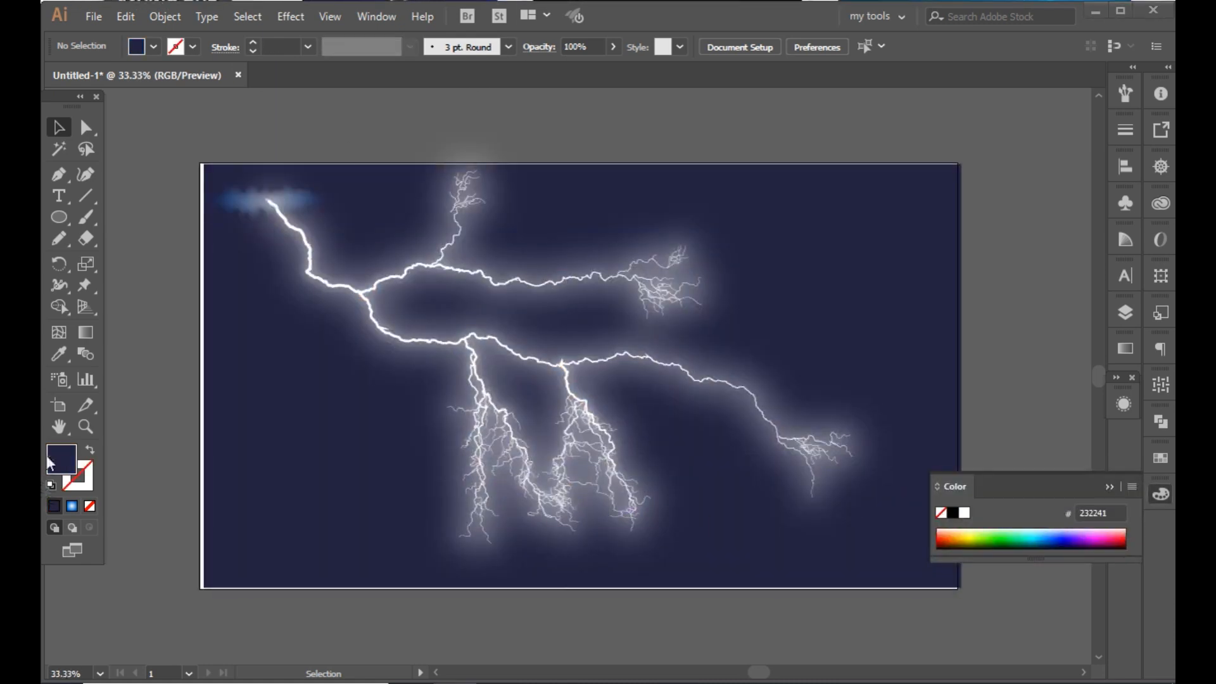
# - Shift the background, lightning and cloud ellipse together slightly across the artboard
pyautogui.rightClick(255, 407)
pyautogui.click(265, 267)
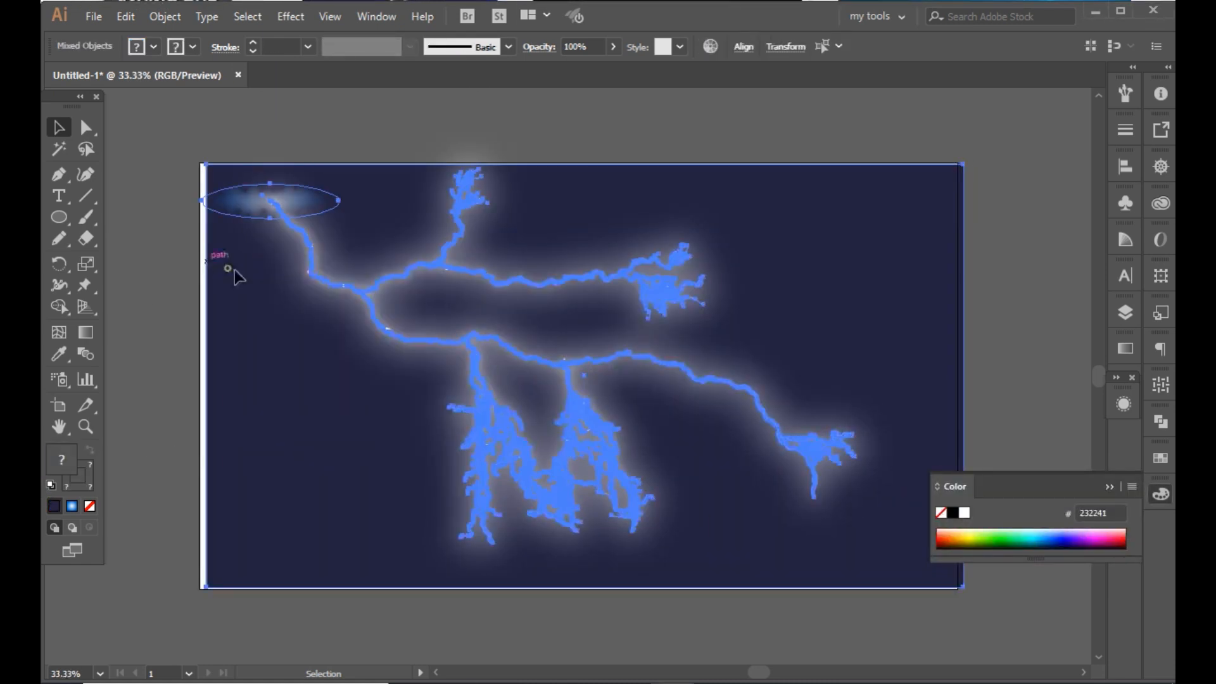
pyautogui.moveTo(234, 270); pyautogui.dragTo(241, 270)
pyautogui.click(177, 304)
# - Set the background rectangle's fill colour to 333366
pyautogui.click(235, 341)
pyautogui.doubleClick(52, 456)
pyautogui.write('333366')
pyautogui.click(549, 135)
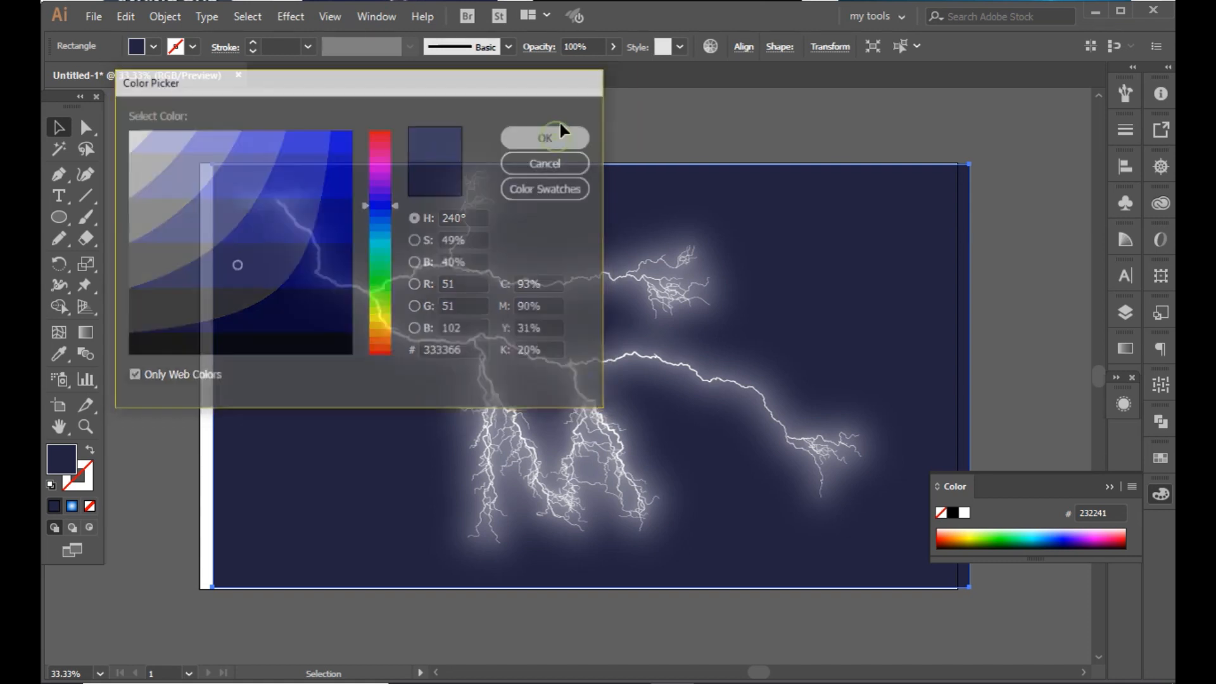
pyautogui.click(532, 173)
pyautogui.doubleClick(62, 459)
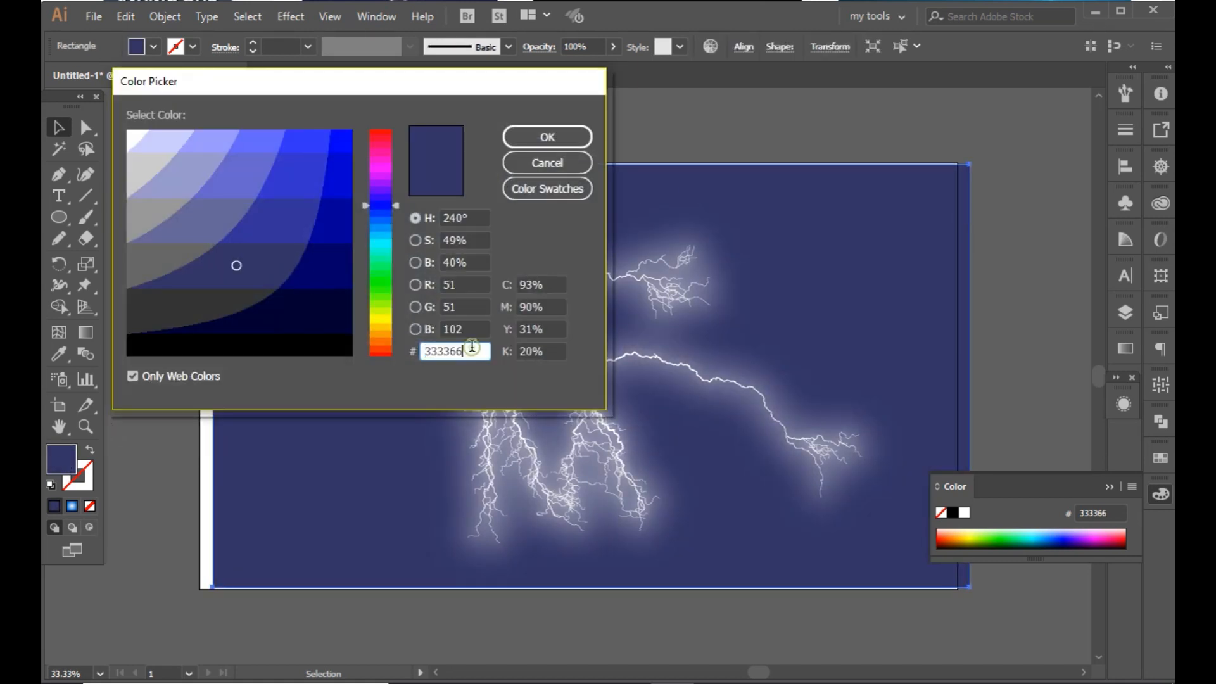
pyautogui.write('999999')
pyautogui.click(570, 136)
pyautogui.click(573, 132)
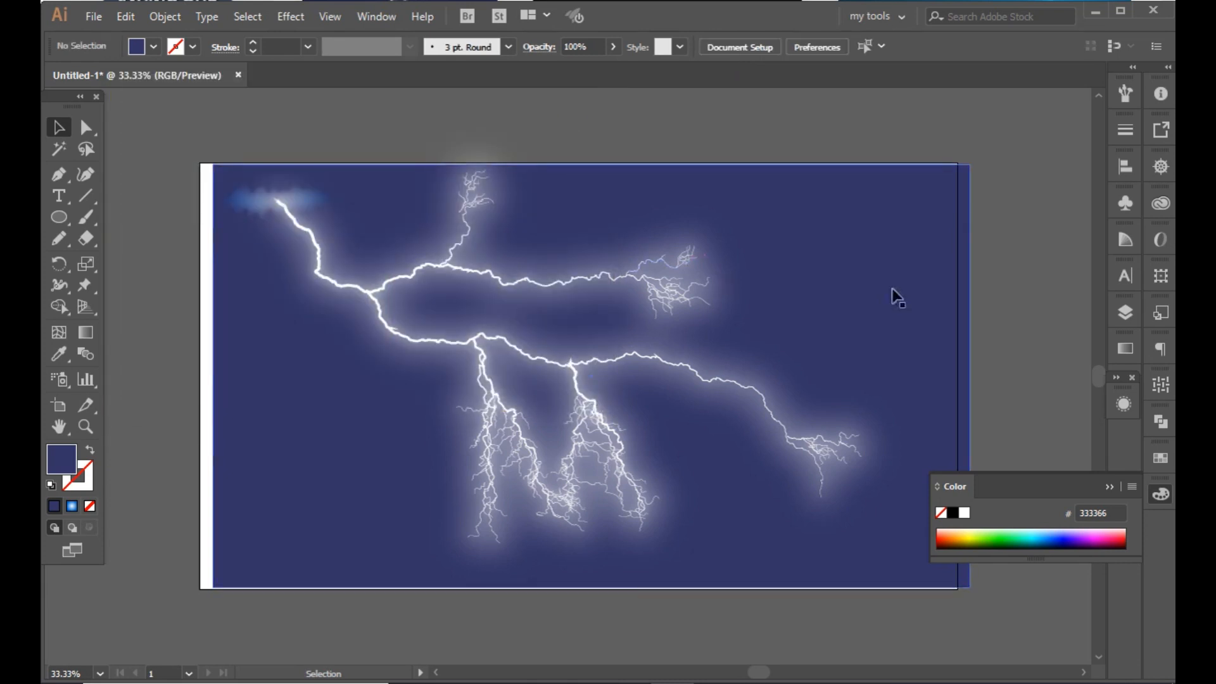
# - Adjust the artboard's left and right edges to match the background rectangle
pyautogui.click(59, 405)
pyautogui.moveTo(200, 377); pyautogui.dragTo(213, 376)
pyautogui.moveTo(958, 376); pyautogui.dragTo(970, 378)
pyautogui.click(56, 127)
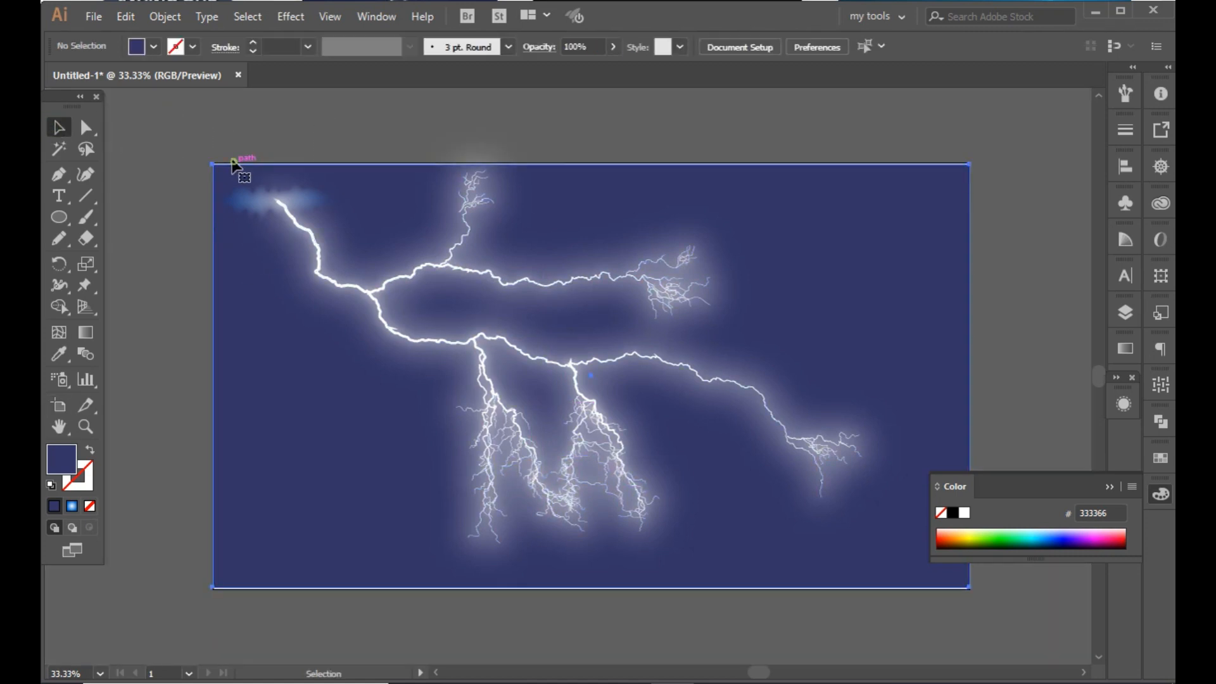
# - Move the lightning and its cloud ellipse together towards the upper left corner of the background
pyautogui.moveTo(184, 161); pyautogui.dragTo(975, 577)
pyautogui.moveTo(525, 372); pyautogui.dragTo(472, 318)
pyautogui.hotkey('ctrl', 'shift', 'a')
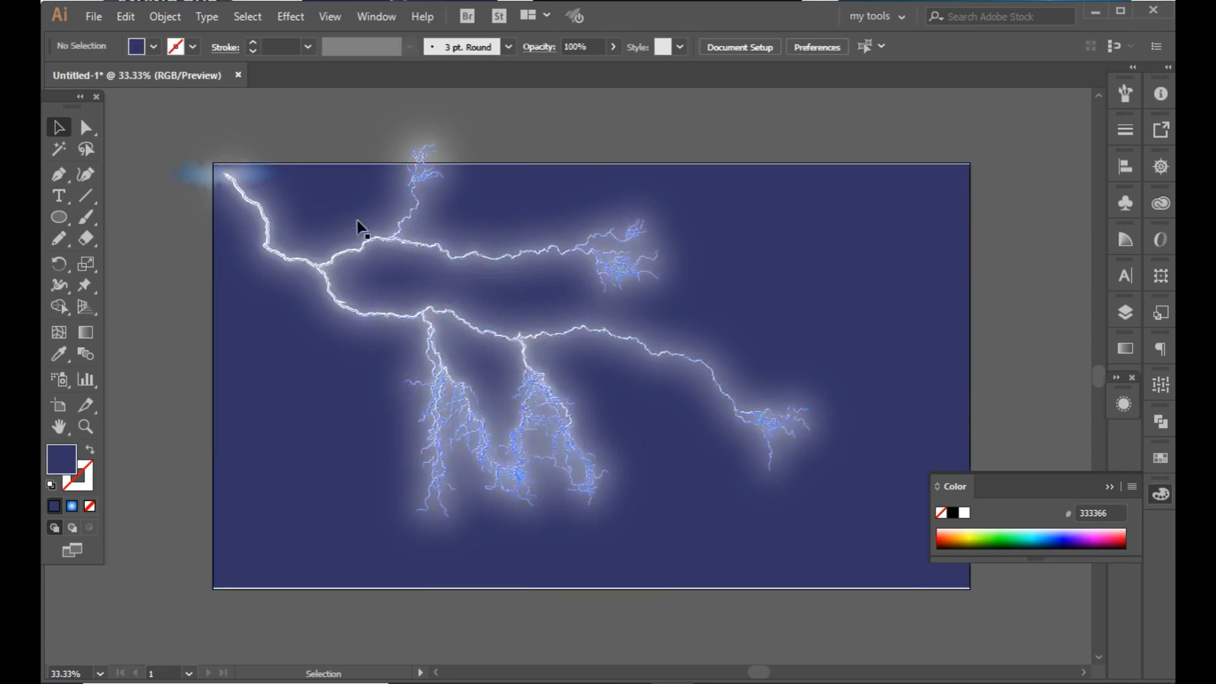
pyautogui.hotkey('ctrl', 'z')
pyautogui.moveTo(565, 356); pyautogui.dragTo(500, 324)
pyautogui.click(560, 134)
# - Rotate the lightning group slightly clockwise and move it down so its lowest branches reach the artboard's lower edge
pyautogui.click(420, 306)
pyautogui.click(59, 264)
pyautogui.moveTo(763, 501); pyautogui.dragTo(723, 532)
pyautogui.click(59, 128)
pyautogui.moveTo(365, 282); pyautogui.dragTo(363, 330)
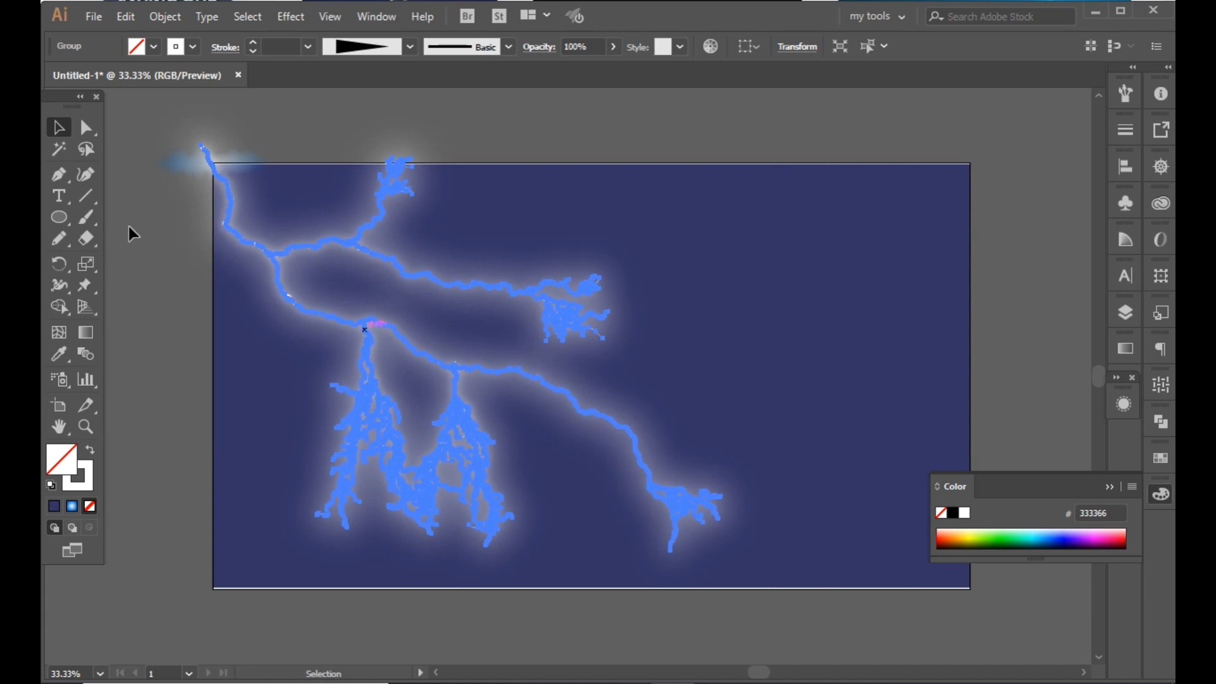
pyautogui.click(135, 225)
pyautogui.click(428, 358)
pyautogui.moveTo(442, 384); pyautogui.dragTo(426, 416)
pyautogui.click(147, 269)
# - Try the feathered cloud ellipse at the bolt's first fork and remove it from the artwork
pyautogui.click(234, 169)
pyautogui.moveTo(204, 162); pyautogui.dragTo(290, 323)
pyautogui.click(303, 165)
# - Draw a small irregular pointed shape with the Pen tool over the bolt's first fork and fill it white
pyautogui.press('p')
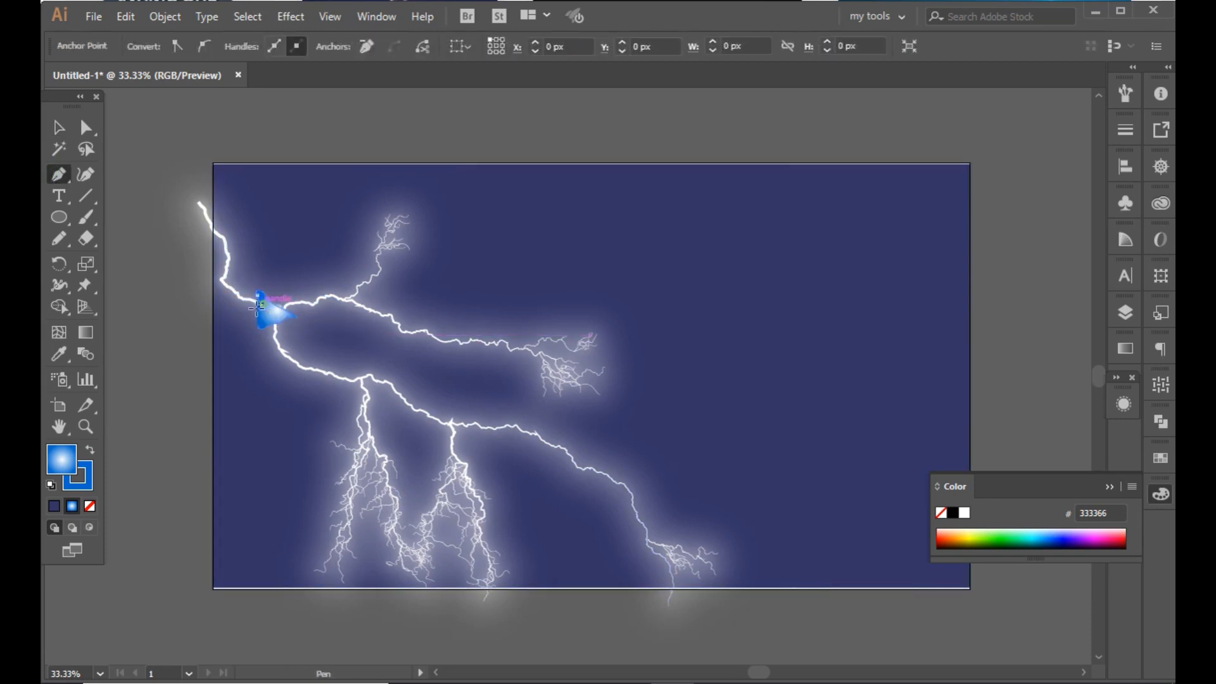
pyautogui.click(245, 308)
pyautogui.click(258, 326)
pyautogui.click(59, 129)
pyautogui.doubleClick(62, 459)
pyautogui.click(129, 132)
pyautogui.click(549, 136)
# - Feather the white fork shape with a 29 px radius
pyautogui.click(291, 16)
pyautogui.click(548, 247)
pyautogui.press('Escape')
pyautogui.click(290, 16)
pyautogui.moveTo(313, 218)
pyautogui.click(514, 239)
pyautogui.click(876, 358)
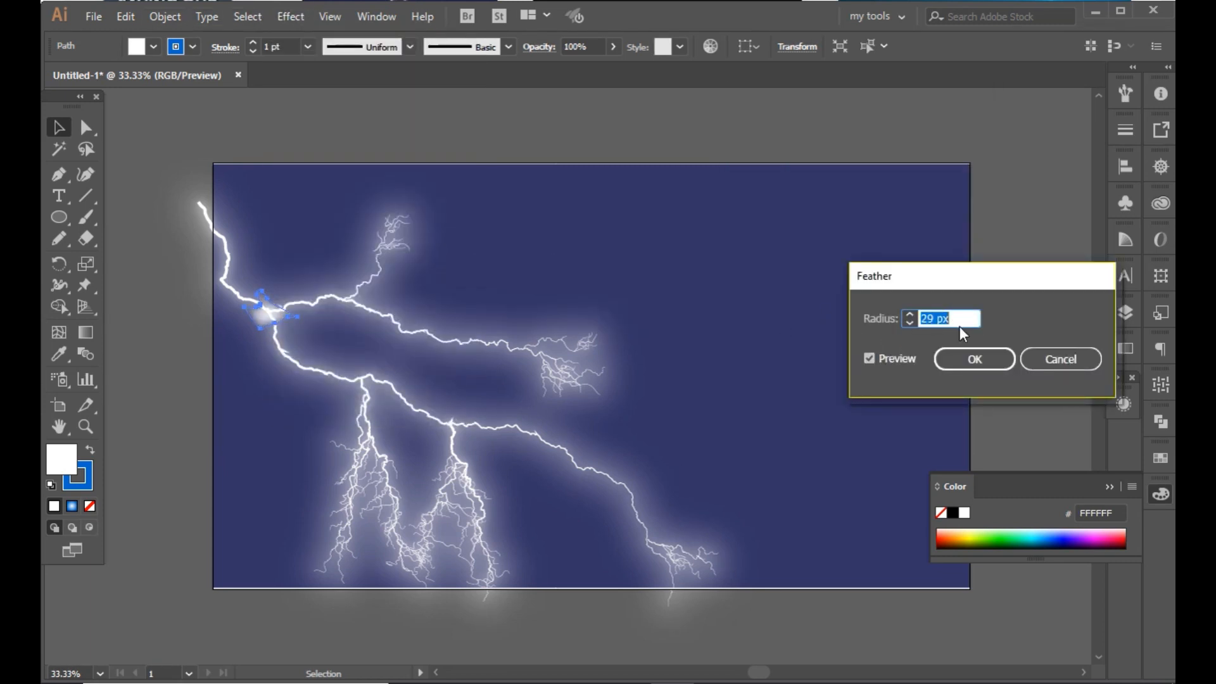
pyautogui.click(971, 350)
# - Nudge the feathered white shape onto the bolt's first fork and pull its outer points toward the incoming bolt and the right branch
pyautogui.click(334, 174)
pyautogui.moveTo(261, 315); pyautogui.dragTo(268, 309)
pyautogui.click(85, 132)
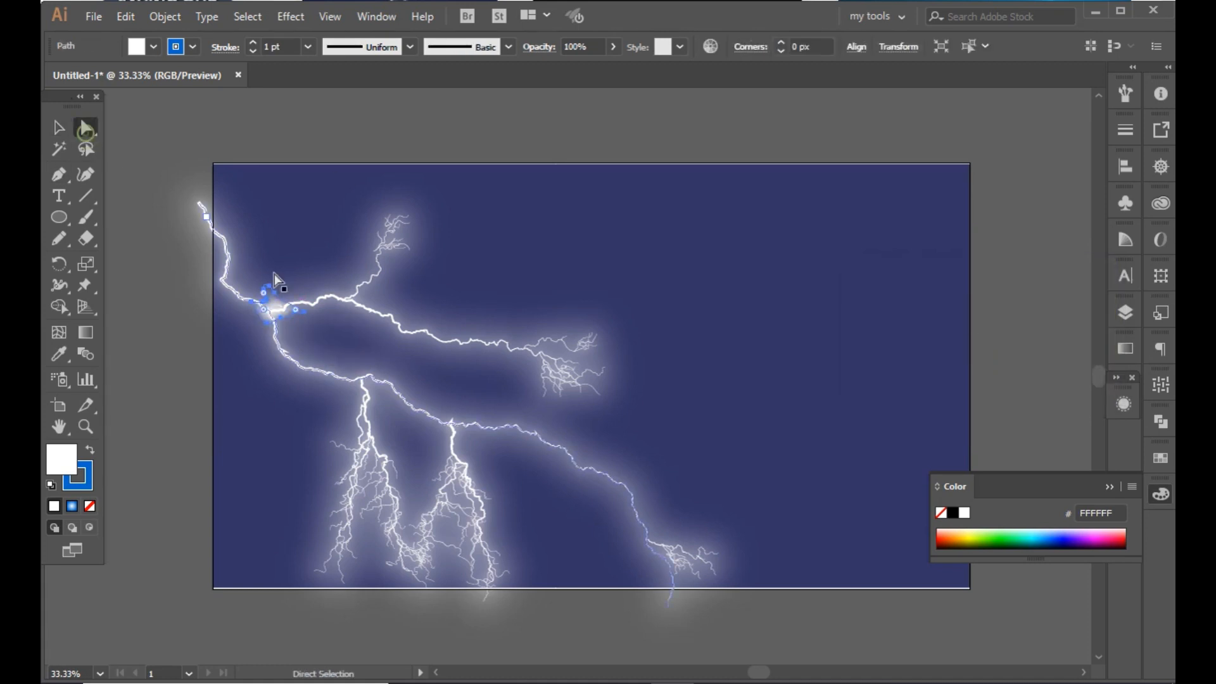
pyautogui.hotkey('ctrl', '+')
pyautogui.hotkey('ctrl', '+')
pyautogui.hotkey('ctrl', '+')
pyautogui.hotkey('ctrl', '+')
pyautogui.hotkey('ctrl', '+')
pyautogui.moveTo(403, 359); pyautogui.dragTo(390, 356)
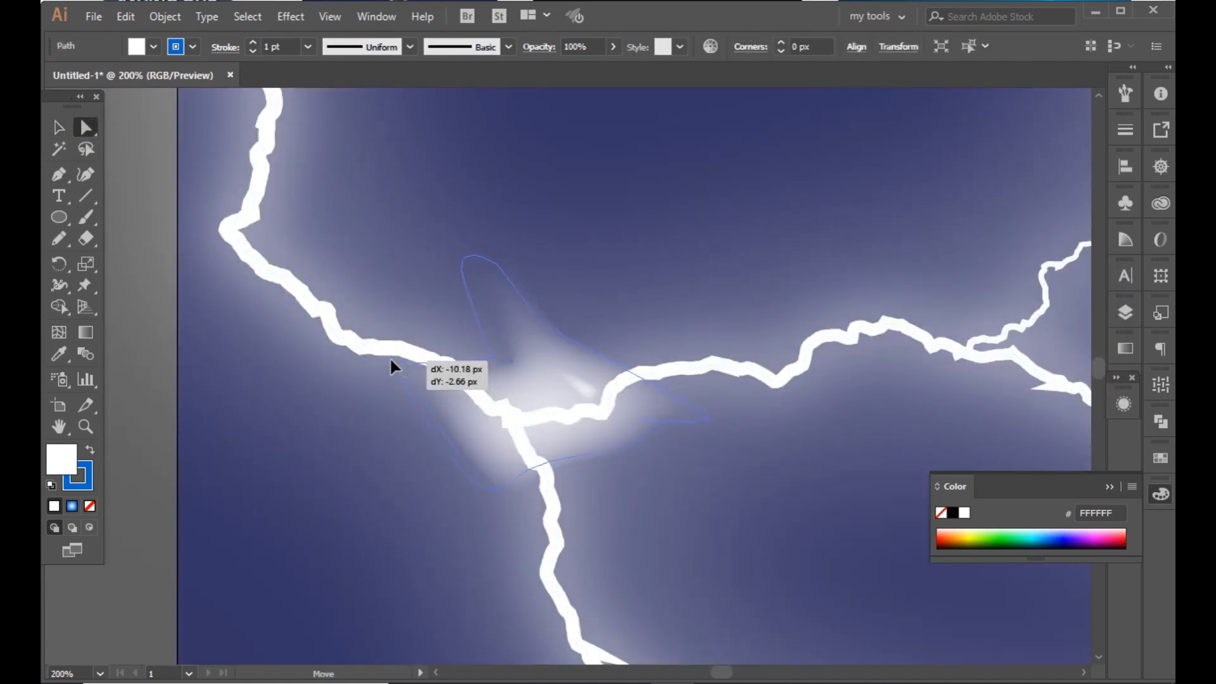
pyautogui.moveTo(711, 428); pyautogui.dragTo(687, 366)
# - Reshape the feathered shape's upper and lower anchor points and curves so it stretches along the incoming bolt and the descending branch
pyautogui.click(532, 318)
pyautogui.moveTo(533, 322); pyautogui.dragTo(464, 288)
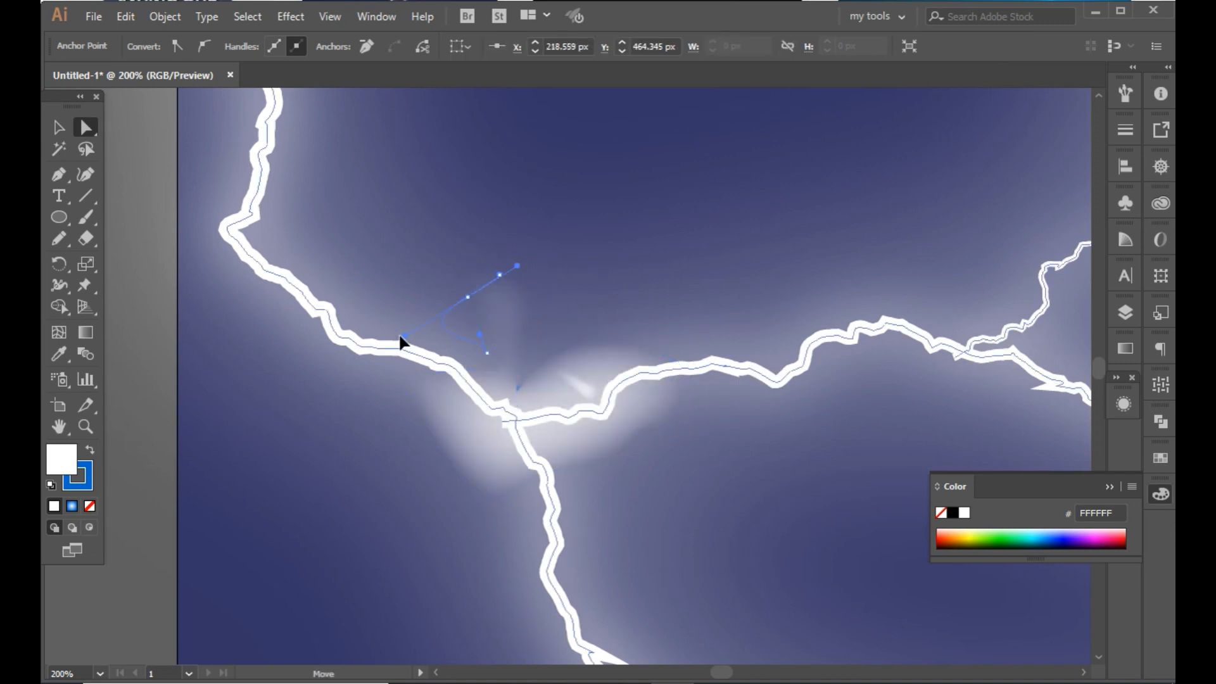
pyautogui.moveTo(557, 492); pyautogui.dragTo(553, 560)
pyautogui.moveTo(655, 430); pyautogui.dragTo(567, 443)
pyautogui.moveTo(454, 346); pyautogui.dragTo(354, 328)
pyautogui.moveTo(468, 373); pyautogui.dragTo(437, 372)
pyautogui.moveTo(508, 276); pyautogui.dragTo(435, 324)
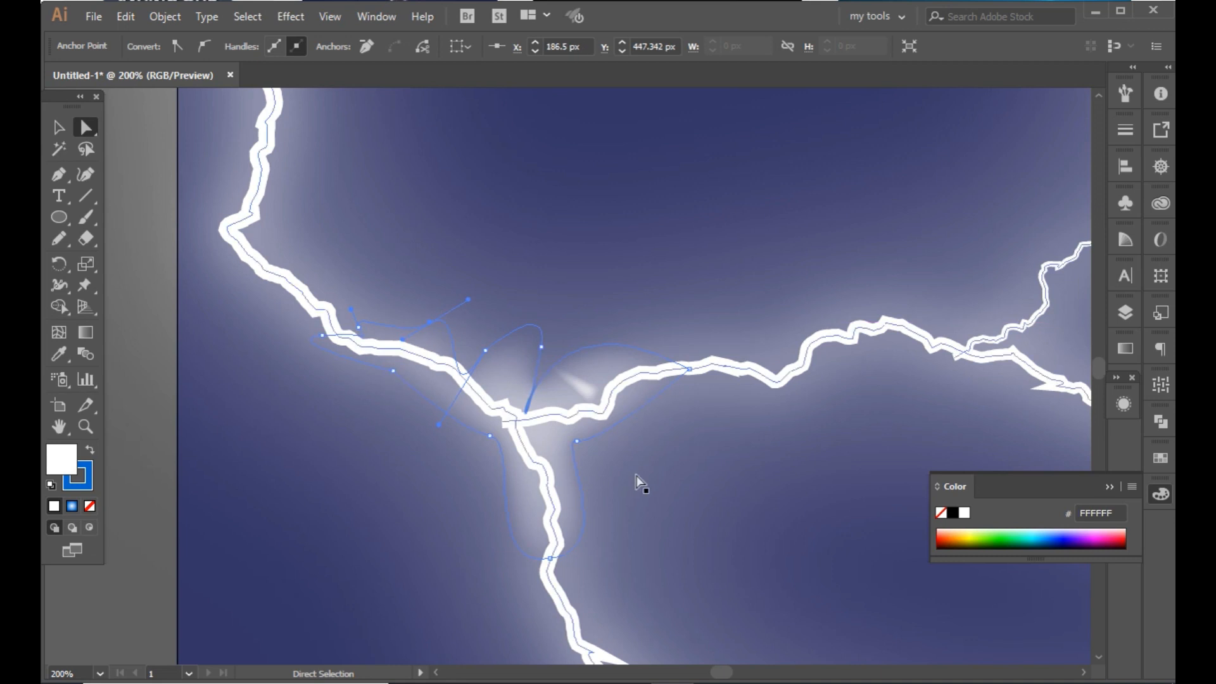
# - Apply None as the colour on the feathered fork shape and deselect it
pyautogui.click(637, 476)
pyautogui.click(579, 432)
pyautogui.click(89, 506)
pyautogui.click(246, 401)
pyautogui.hotkey('ctrl', '-')
pyautogui.hotkey('ctrl', '-')
pyautogui.hotkey('ctrl', '-')
pyautogui.hotkey('ctrl', '-')
pyautogui.hotkey('ctrl', '-')
pyautogui.click(260, 398)
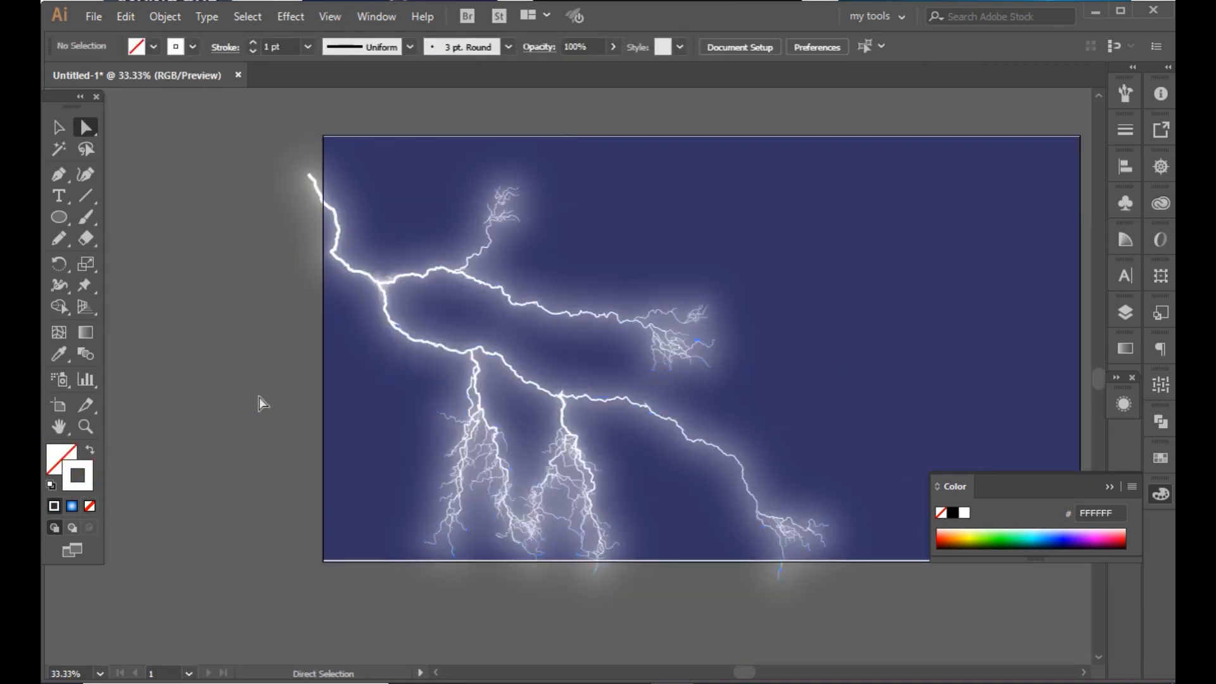
# - Try a clipping mask on all the lightning artwork together with the background, and undo it
pyautogui.moveTo(659, 226); pyautogui.dragTo(547, 255)
pyautogui.click(314, 296)
pyautogui.moveTo(145, 131); pyautogui.dragTo(372, 255)
pyautogui.rightClick(374, 255)
pyautogui.click(482, 384)
pyautogui.click(722, 377)
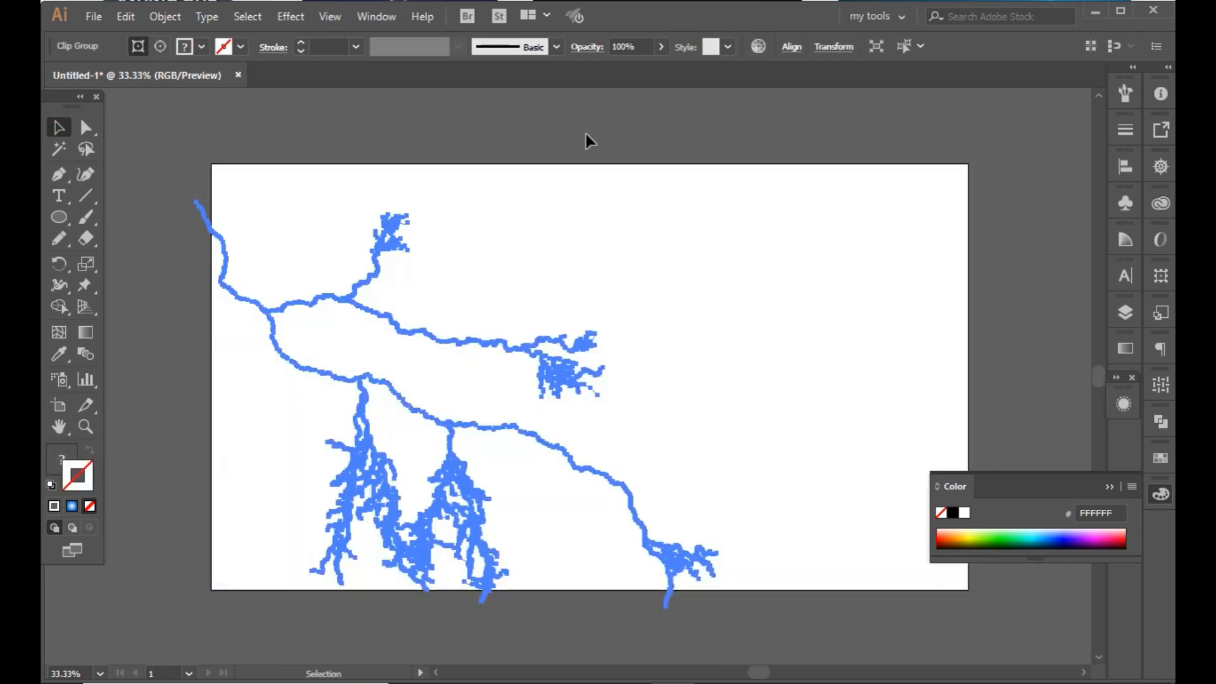
pyautogui.hotkey('ctrl', 'z')
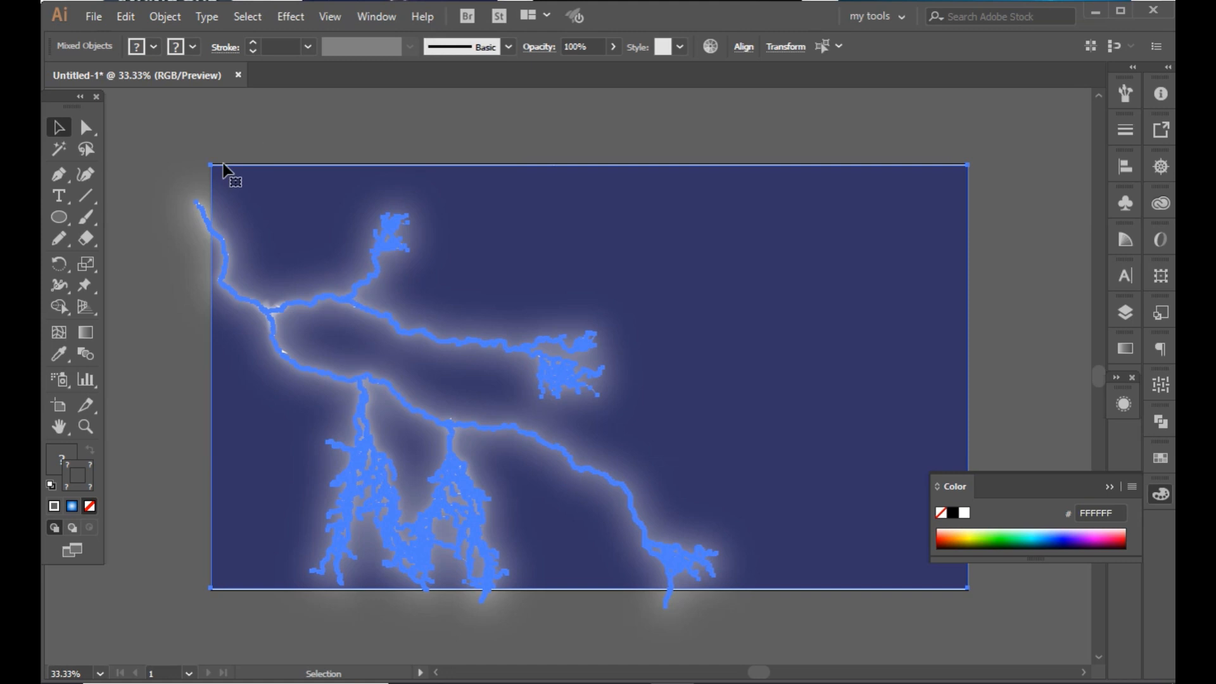
# - Select the lightning without the background and shift it slightly right and up so the bolt's upper end meets the artboard's left edge
pyautogui.click(467, 137)
pyautogui.click(528, 346)
pyautogui.click(488, 301)
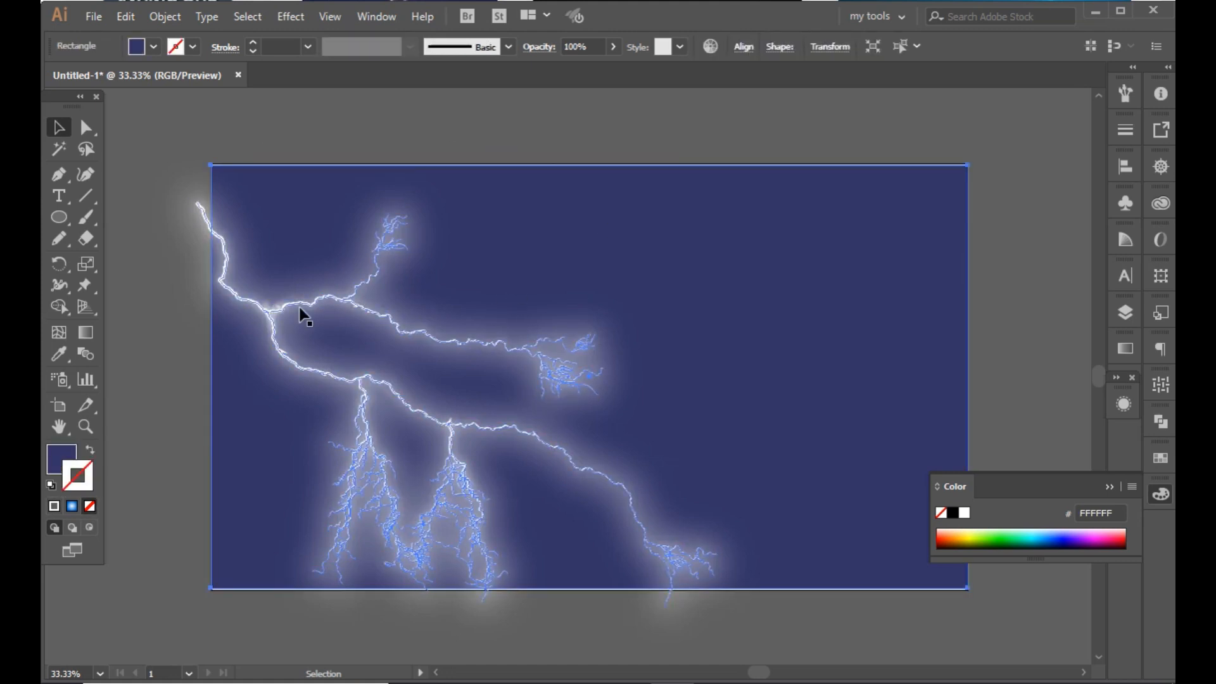
pyautogui.click(326, 297)
pyautogui.moveTo(302, 300); pyautogui.dragTo(168, 318)
pyautogui.keyDown('shift'); pyautogui.click(672, 451); pyautogui.keyUp('shift')
pyautogui.rightClick(670, 451)
pyautogui.click(719, 292)
pyautogui.click(160, 313)
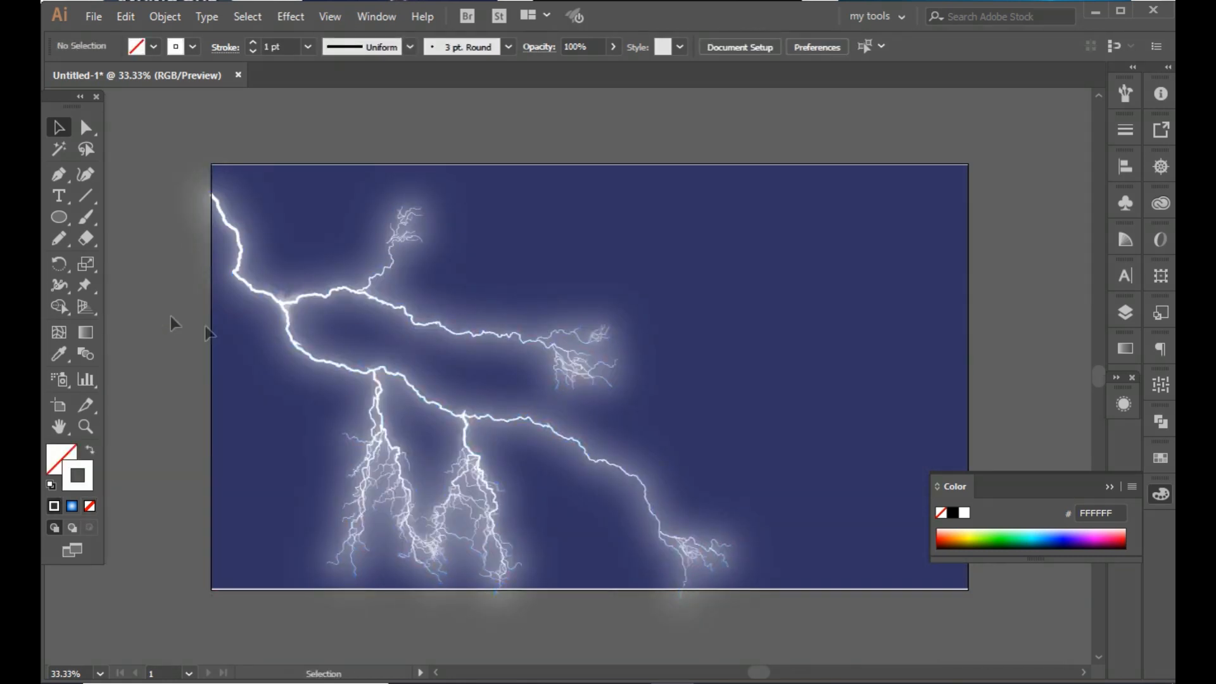